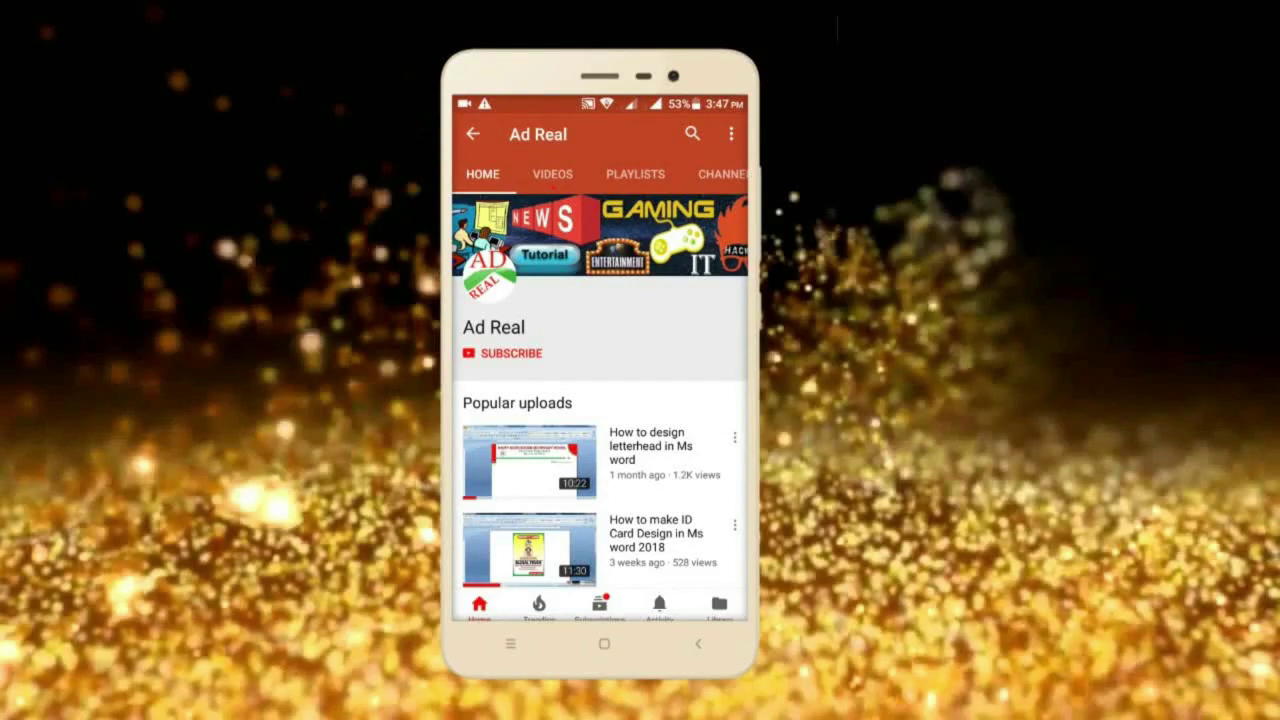
- Start a new blank document with its dimensions measured in inches
click(511, 353)
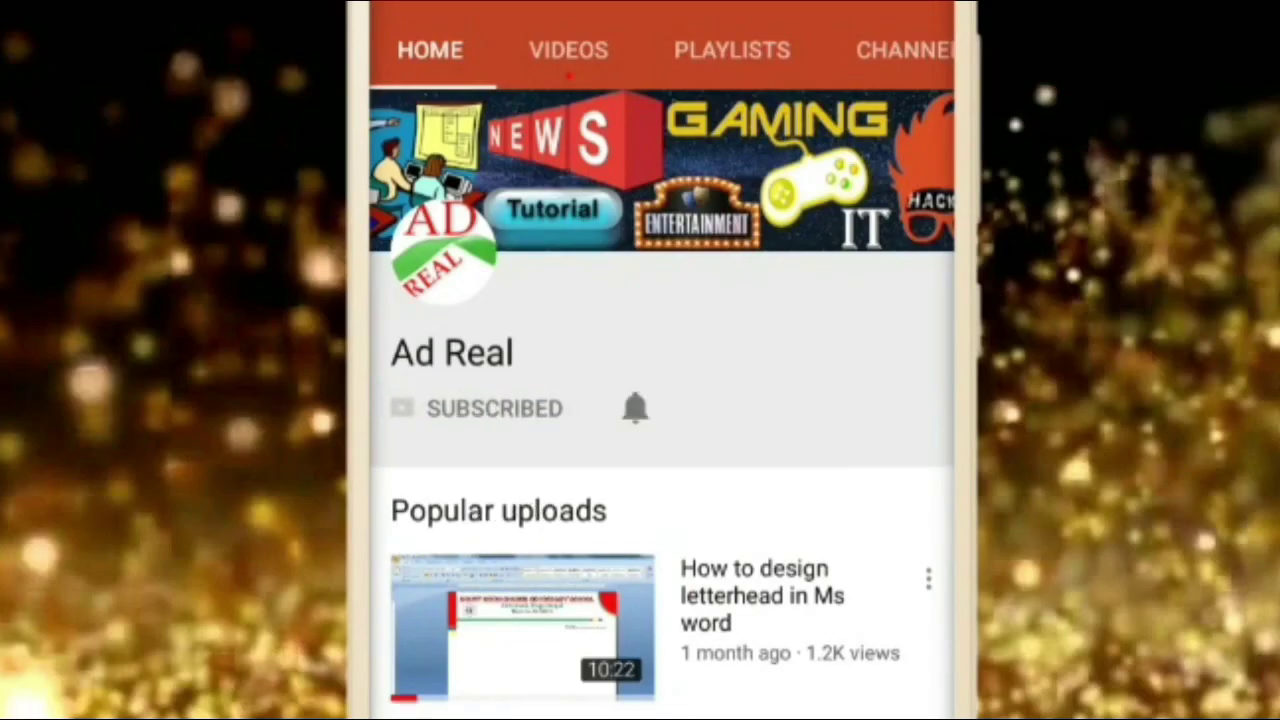
click(635, 407)
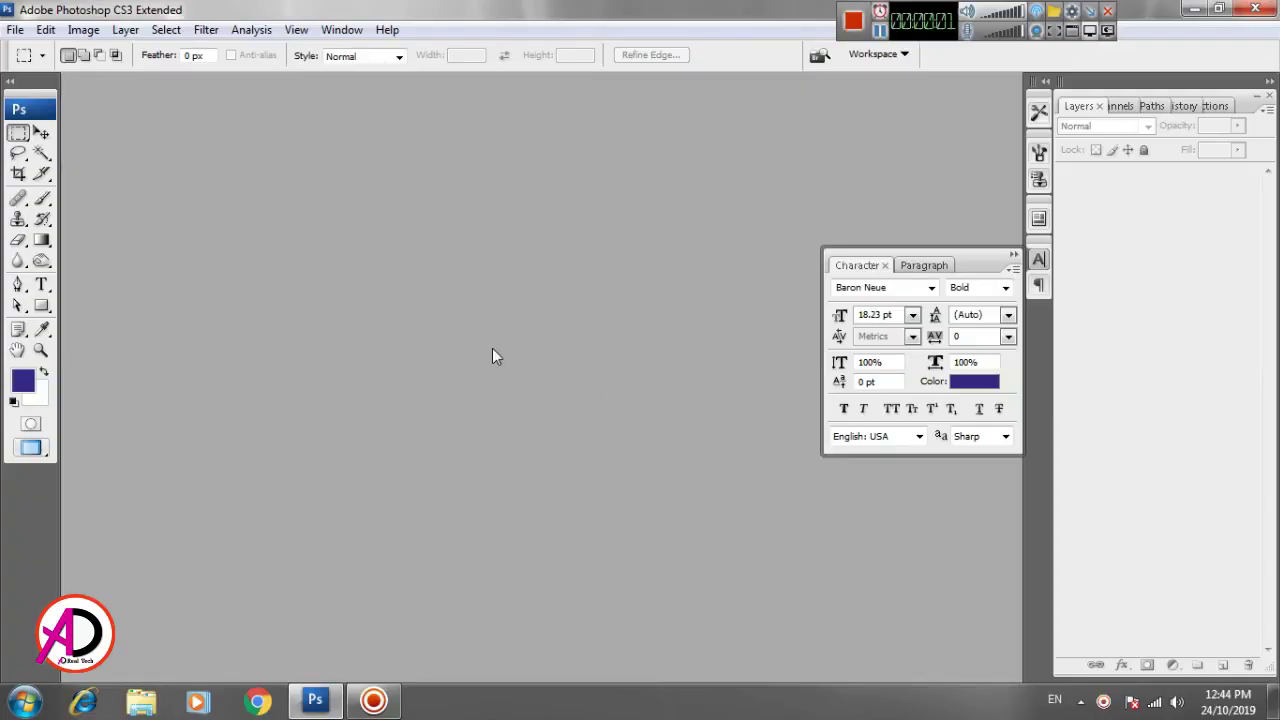
click(15, 30)
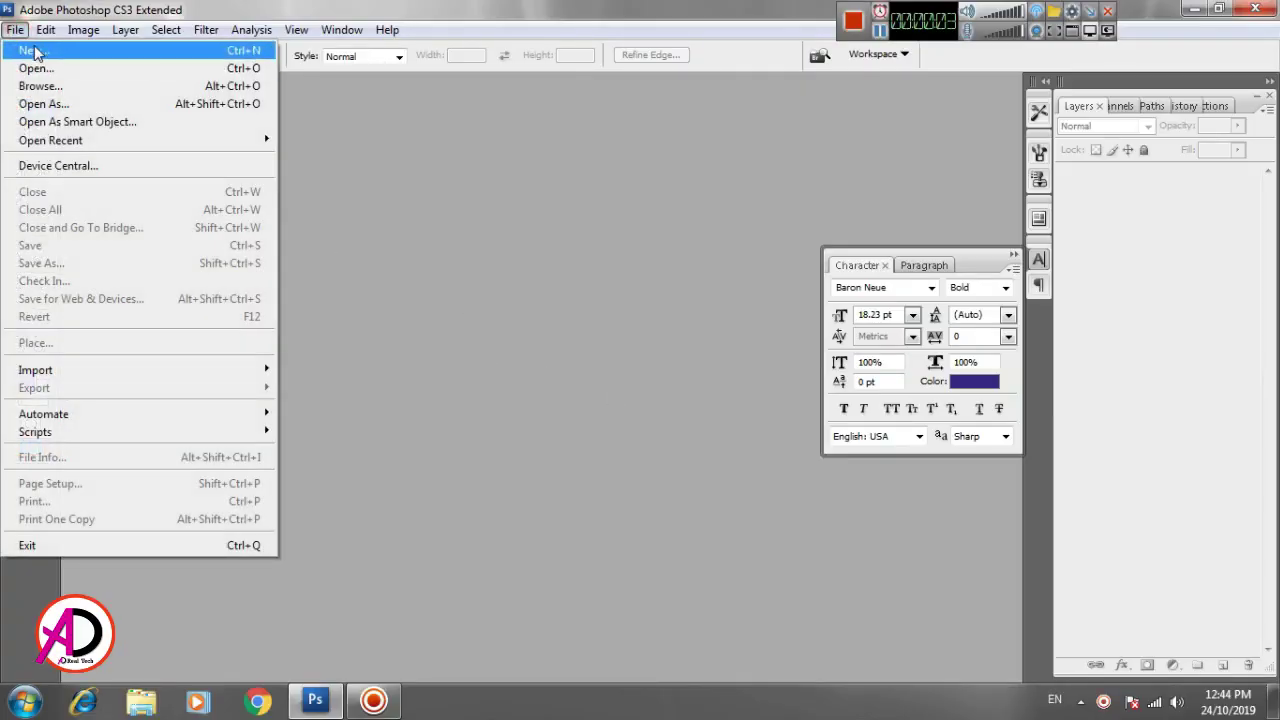
click(26, 46)
click(675, 246)
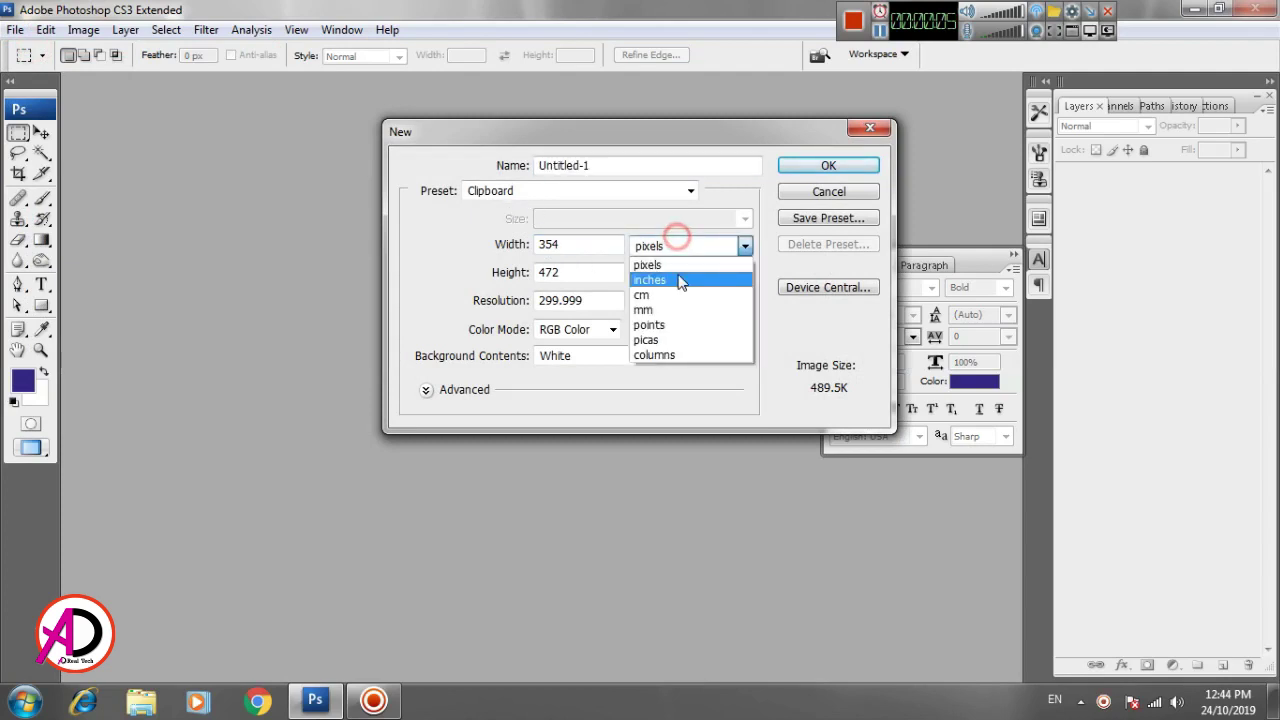
click(680, 274)
- Make the document 2 inches wide, 3 inches tall, at 300 pixels per inch
click(496, 244)
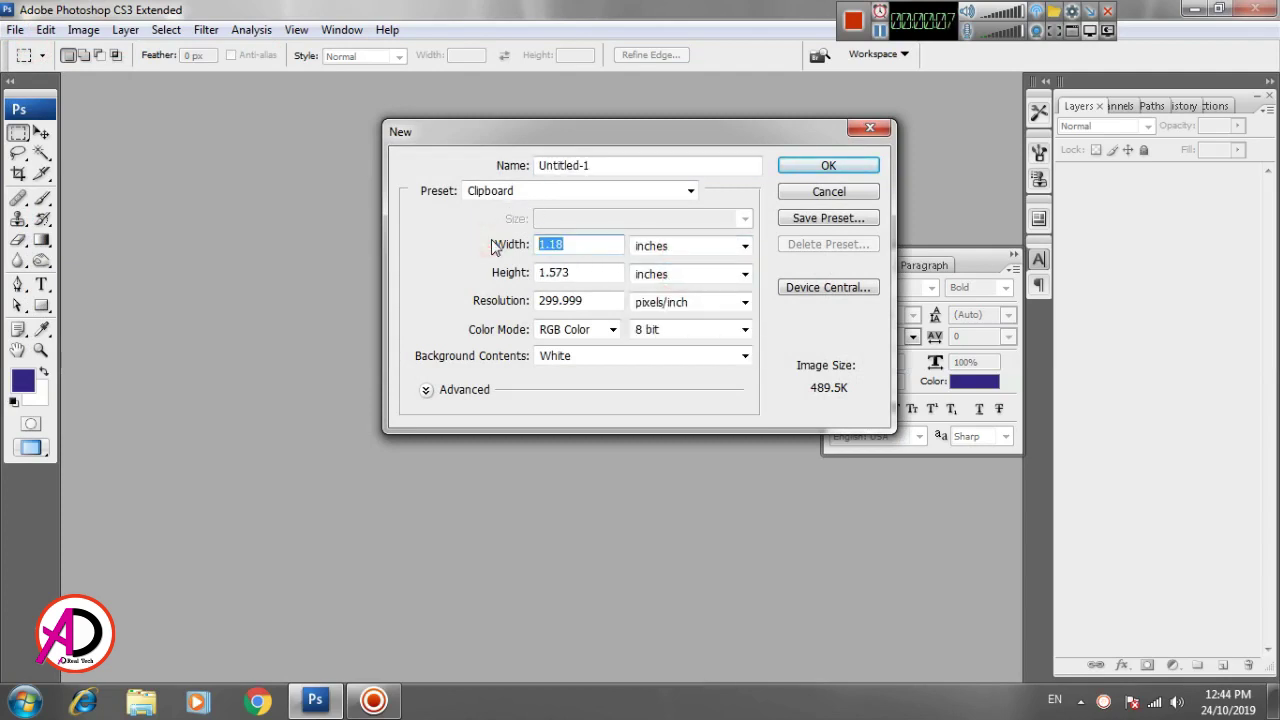
text(2)
key(Tab)
key(Tab)
text(3)
key(Tab)
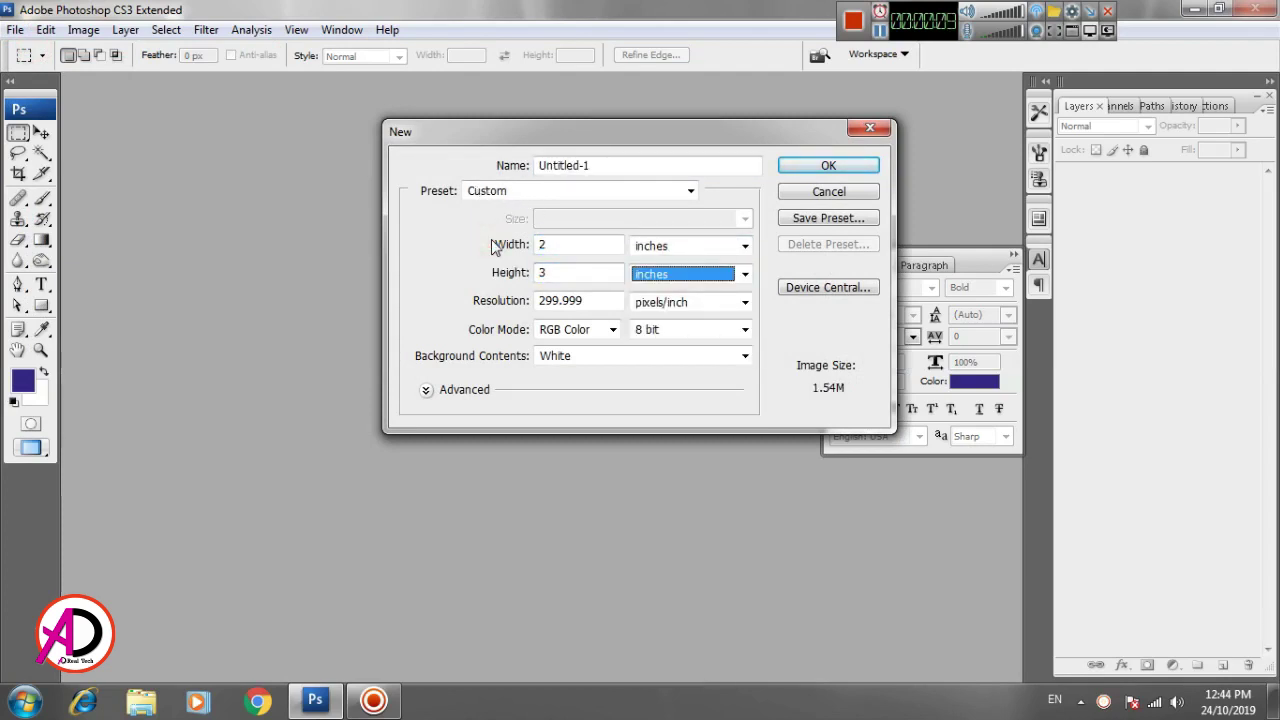
key(Tab)
text(30)
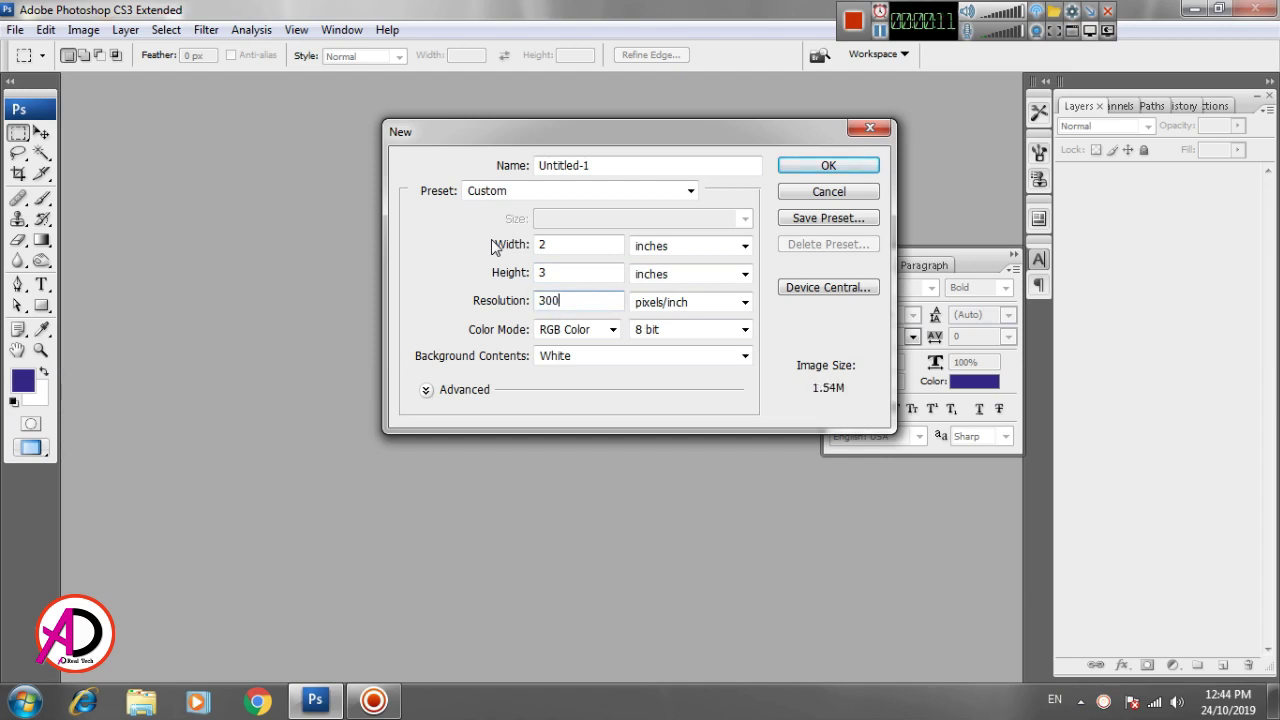
click(828, 165)
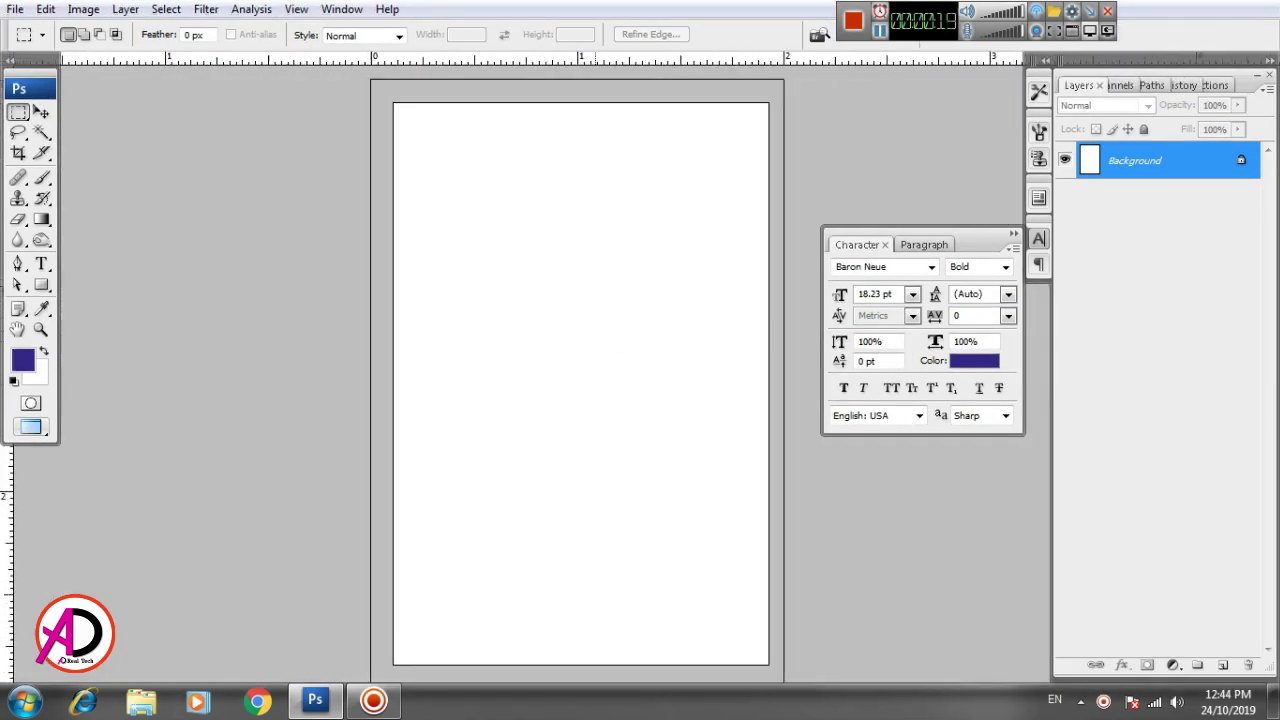
- Draw a circle shape near the page centre and shift it slightly left
click(640, 341)
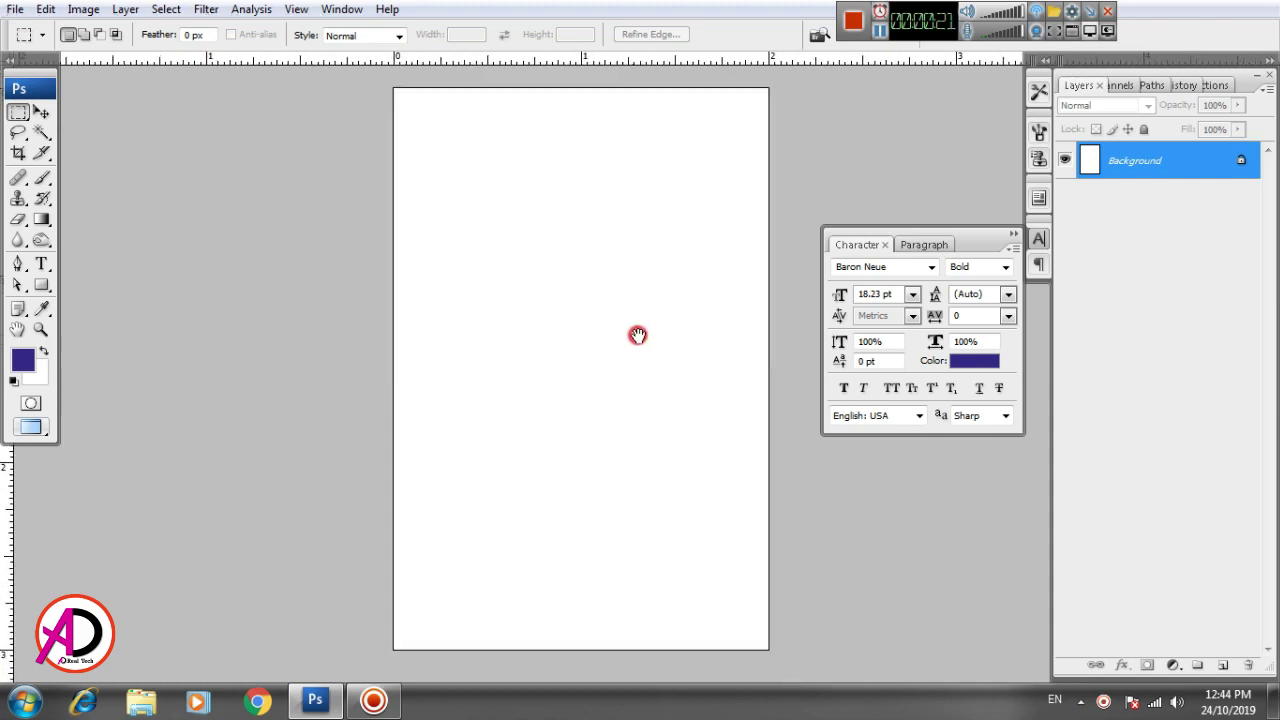
click(41, 284)
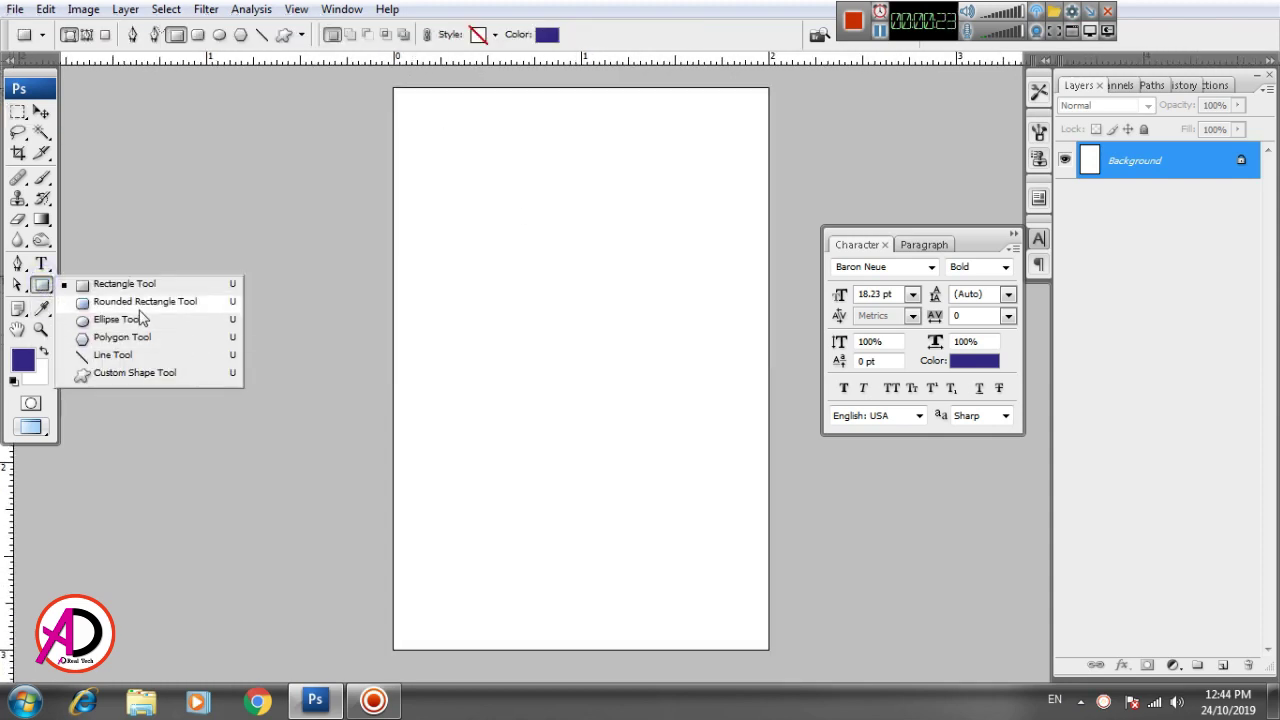
click(125, 320)
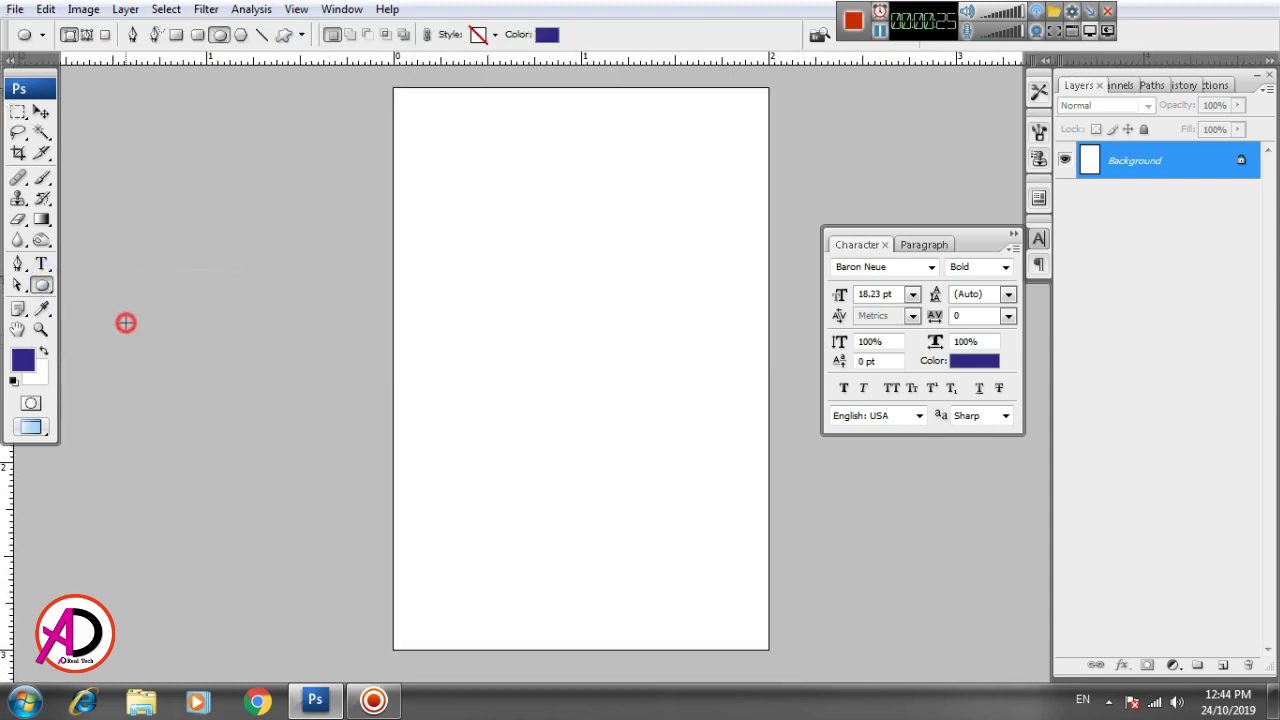
drag(495, 243, 733, 481)
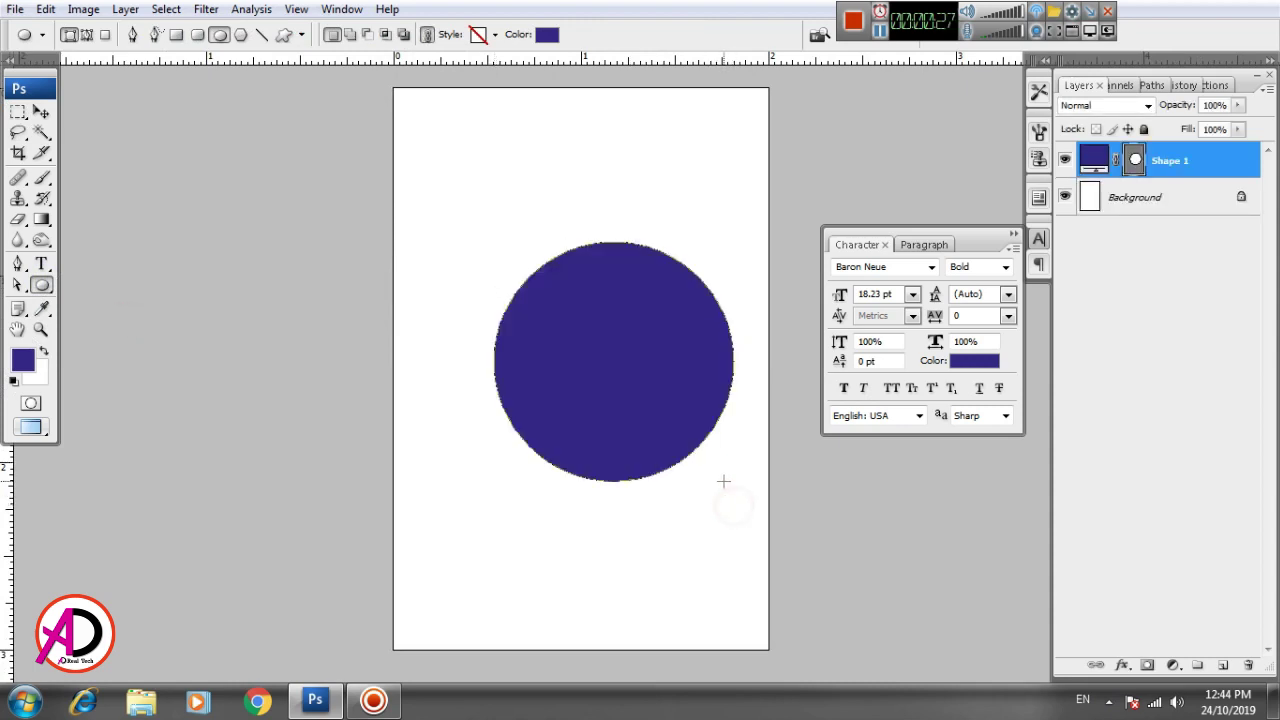
click(41, 112)
drag(613, 416, 591, 413)
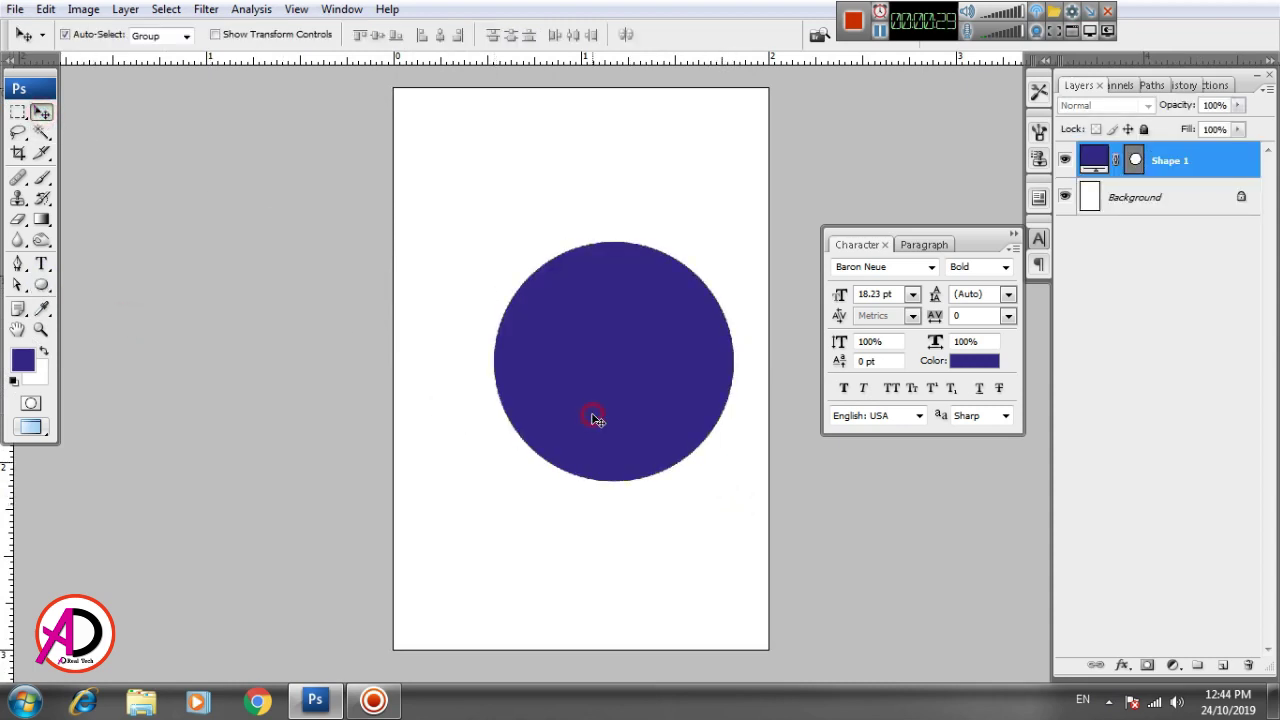
- Fill the circle with PANTONE Blue 072 C from the Color Libraries
double_click(1093, 158)
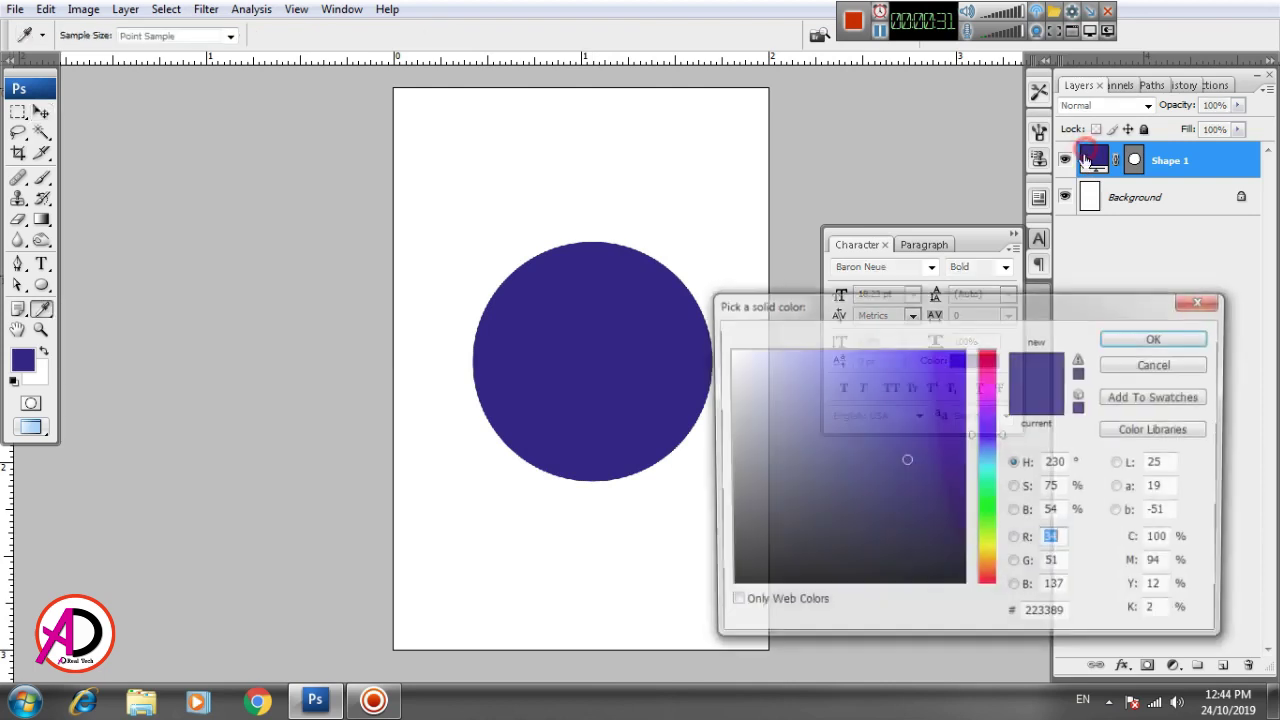
click(1150, 431)
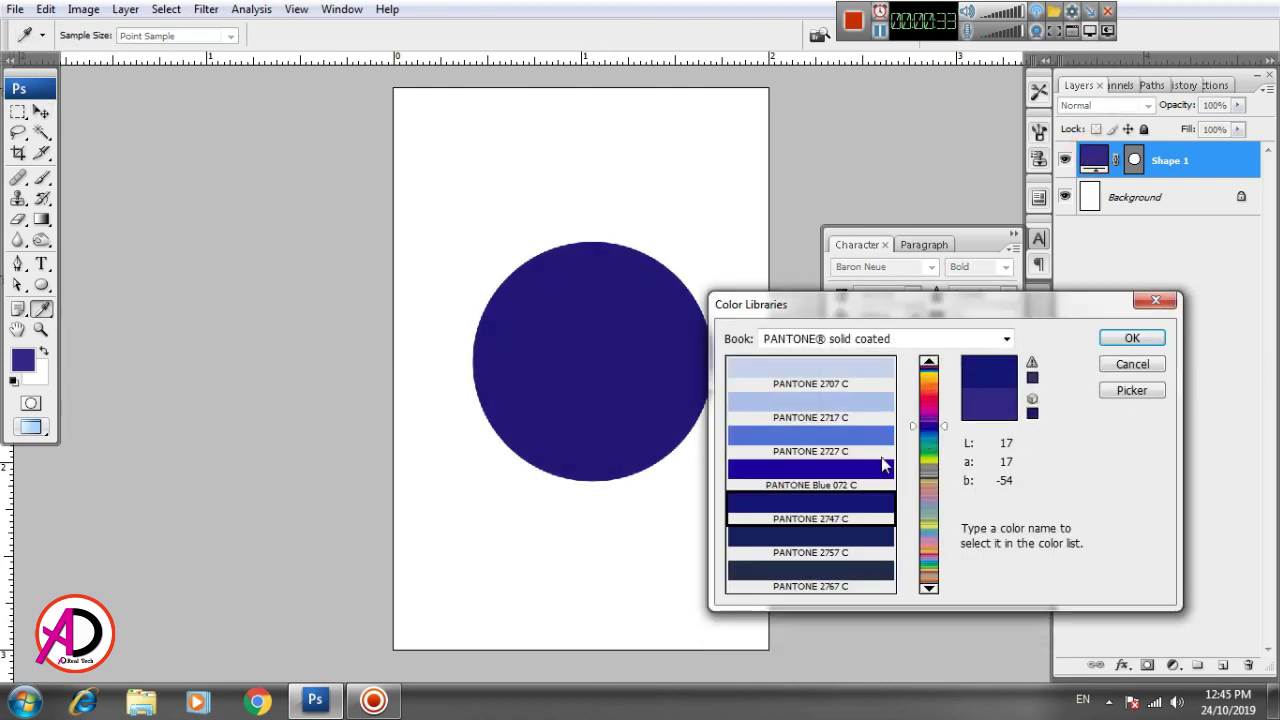
click(866, 440)
click(858, 466)
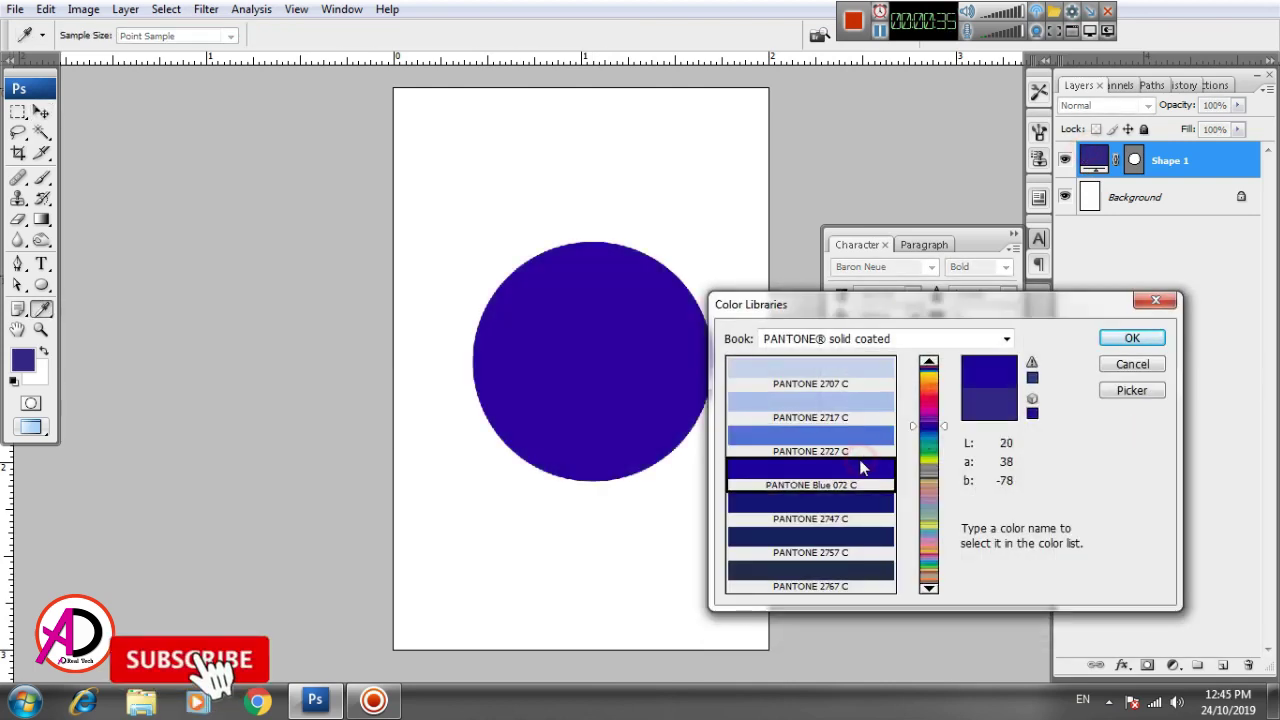
click(837, 505)
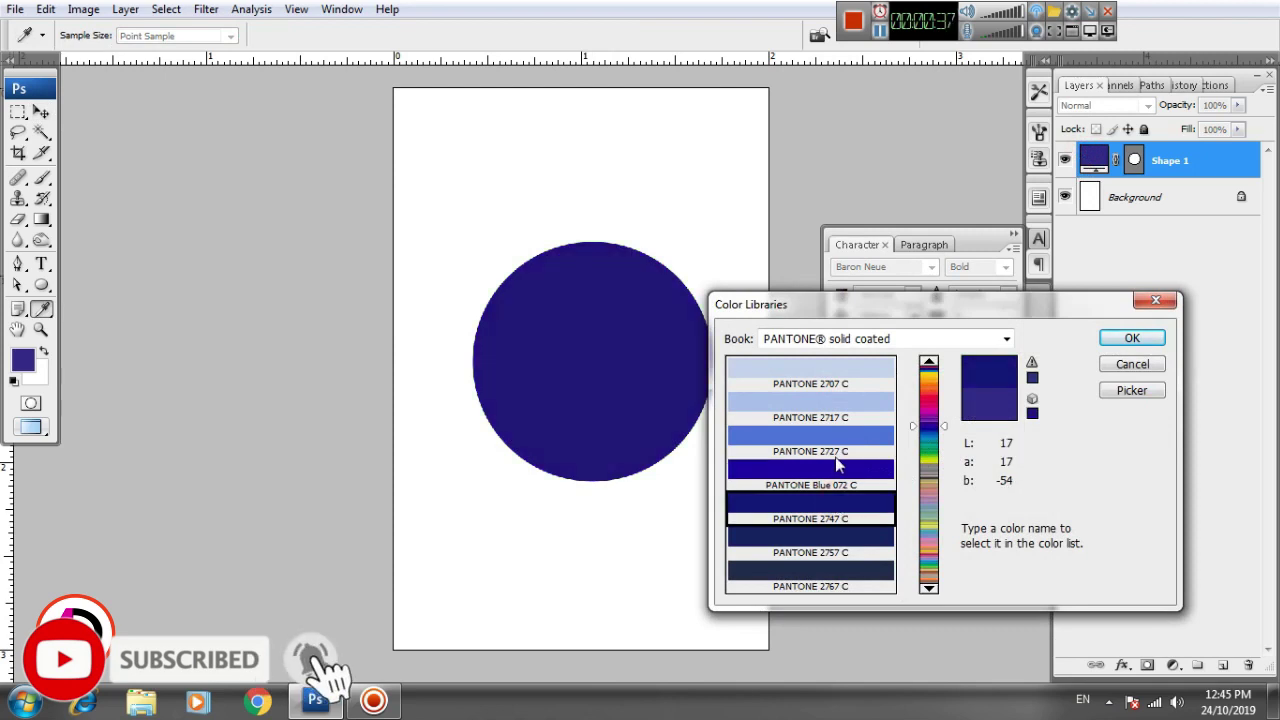
click(836, 450)
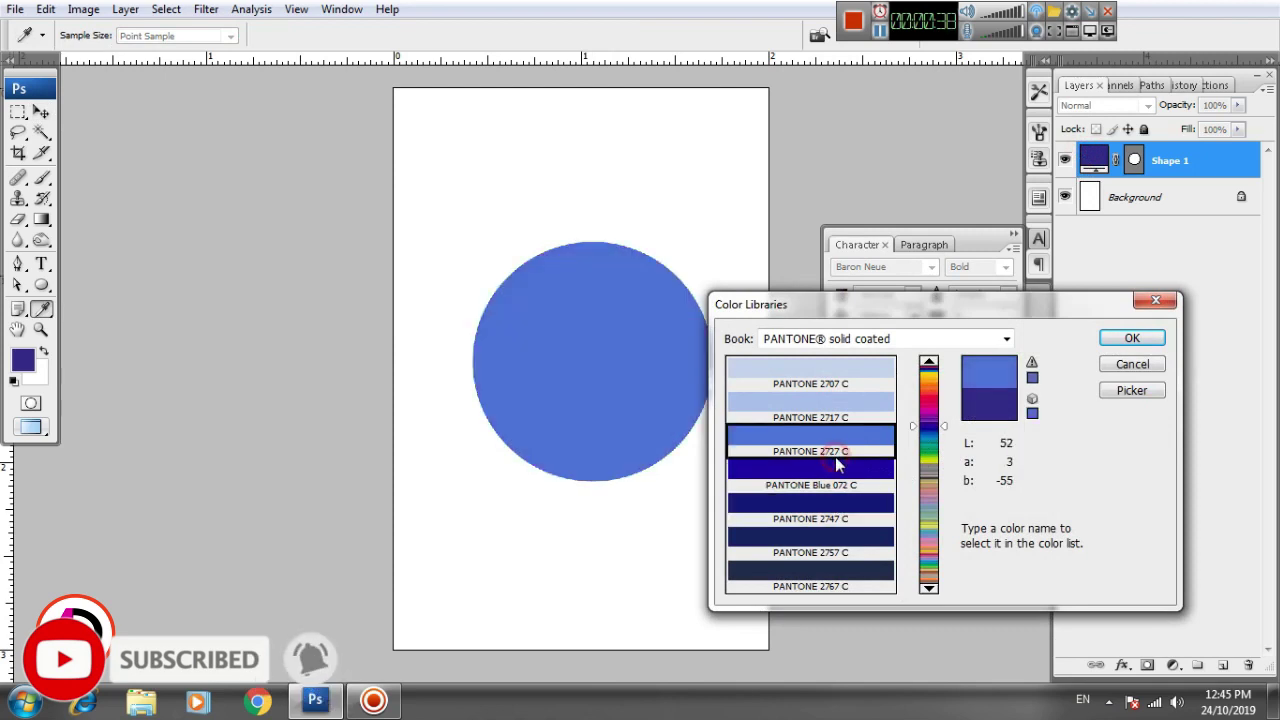
click(1145, 341)
- Move the circle up and left, and enlarge it past the top of the page
key(v)
mouse_move(654, 486)
mouse_down()
mouse_move(617, 346)
mouse_move(578, 329)
mouse_up()
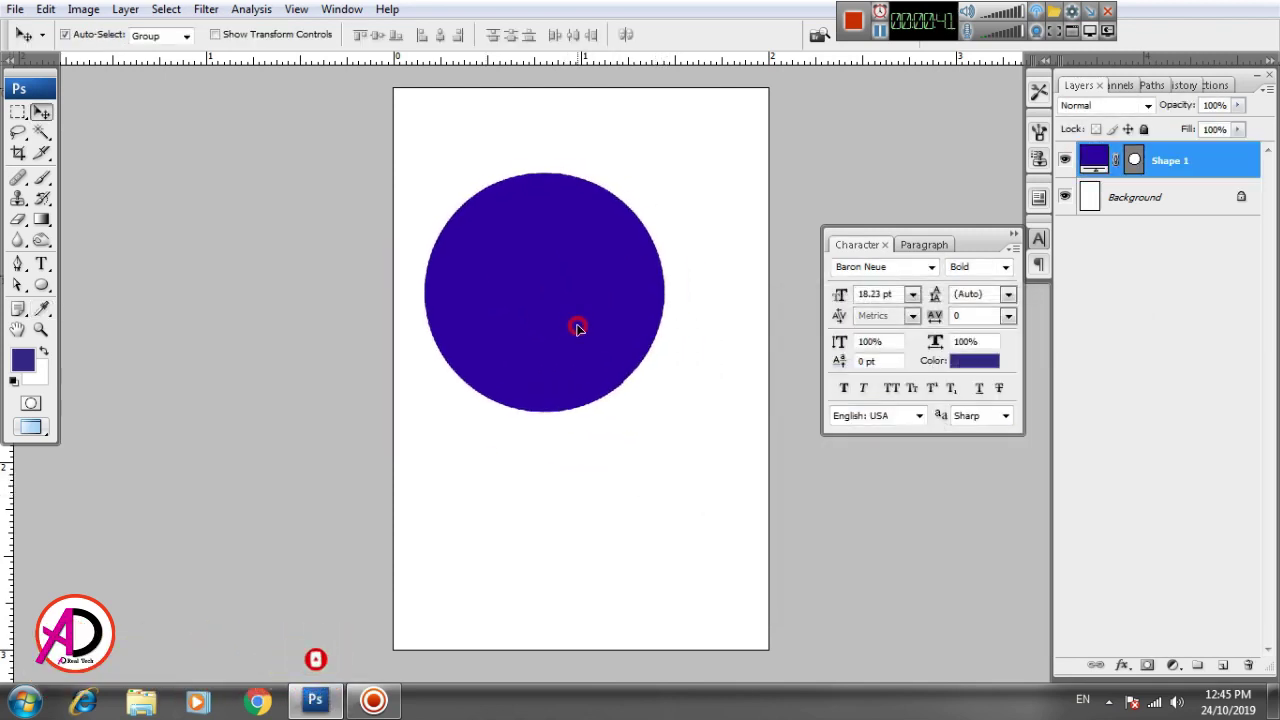
key(ctrl+t)
drag(665, 176, 749, 131)
drag(611, 520, 589, 328)
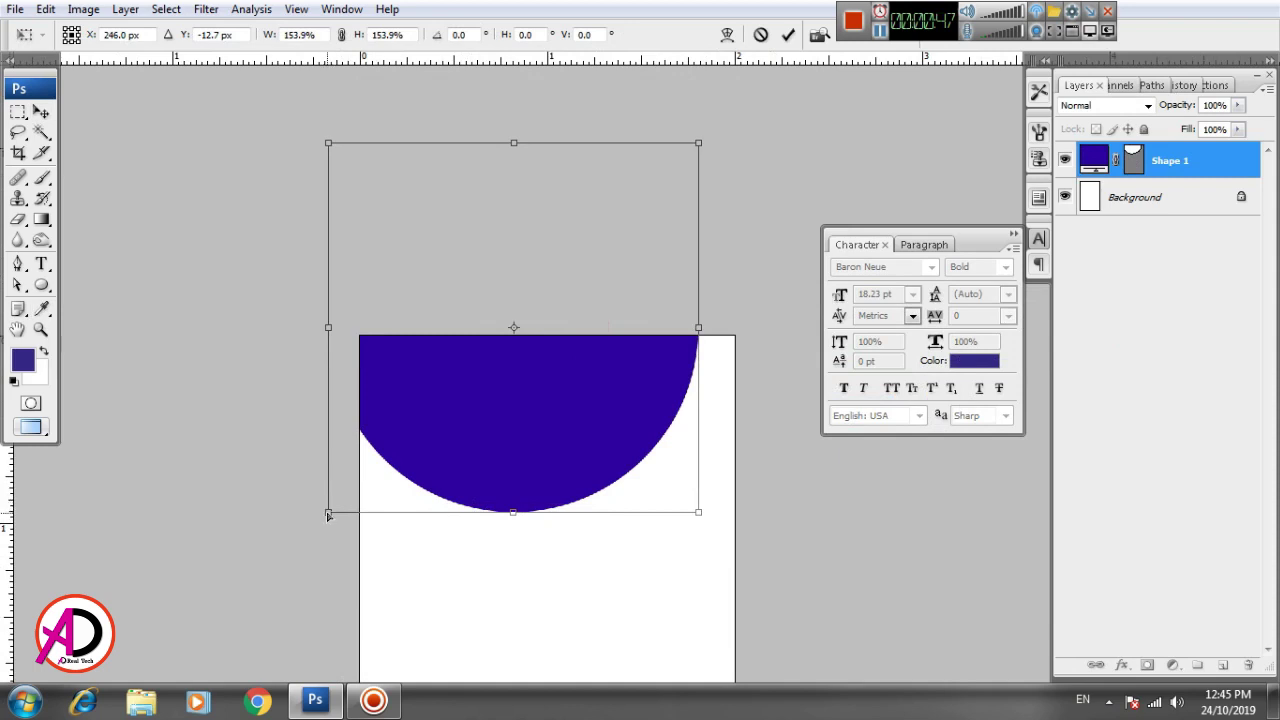
- Distort the corners into a tilted curved band across the top and apply it
mouse_move(328, 514)
mouse_down()
mouse_move(191, 569)
mouse_move(159, 545)
mouse_up()
drag(722, 516, 723, 511)
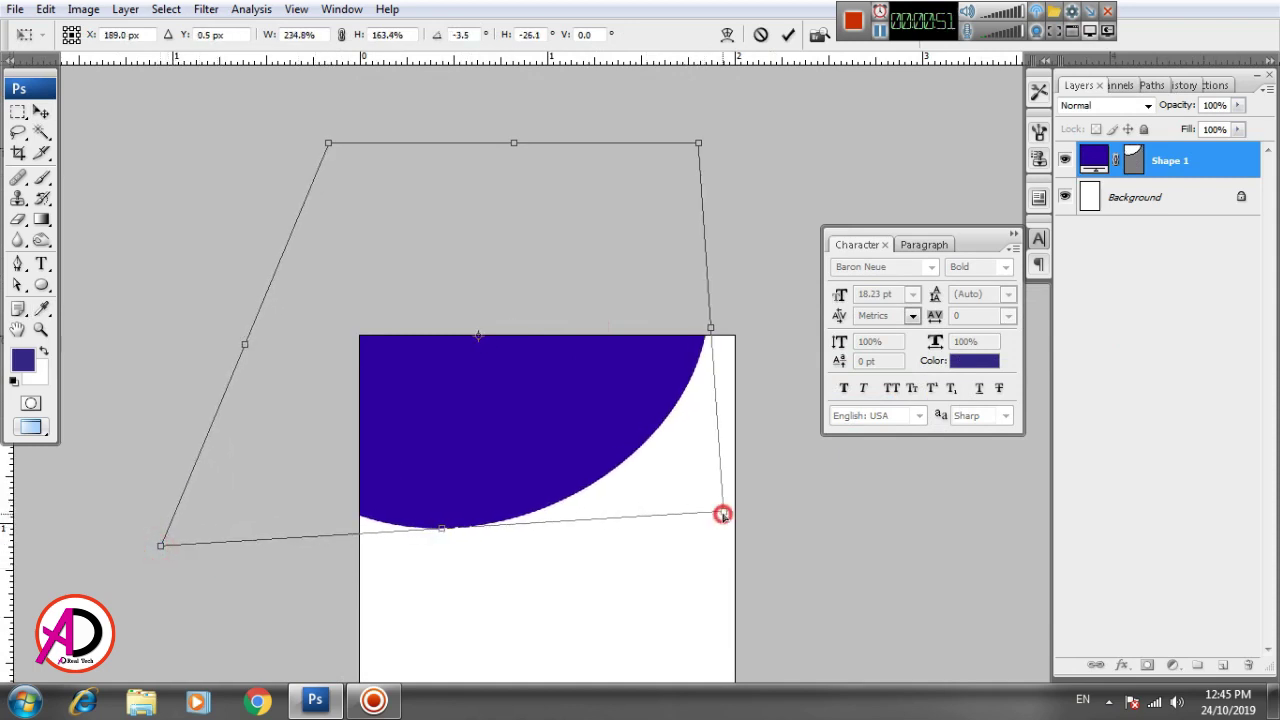
drag(441, 530, 443, 508)
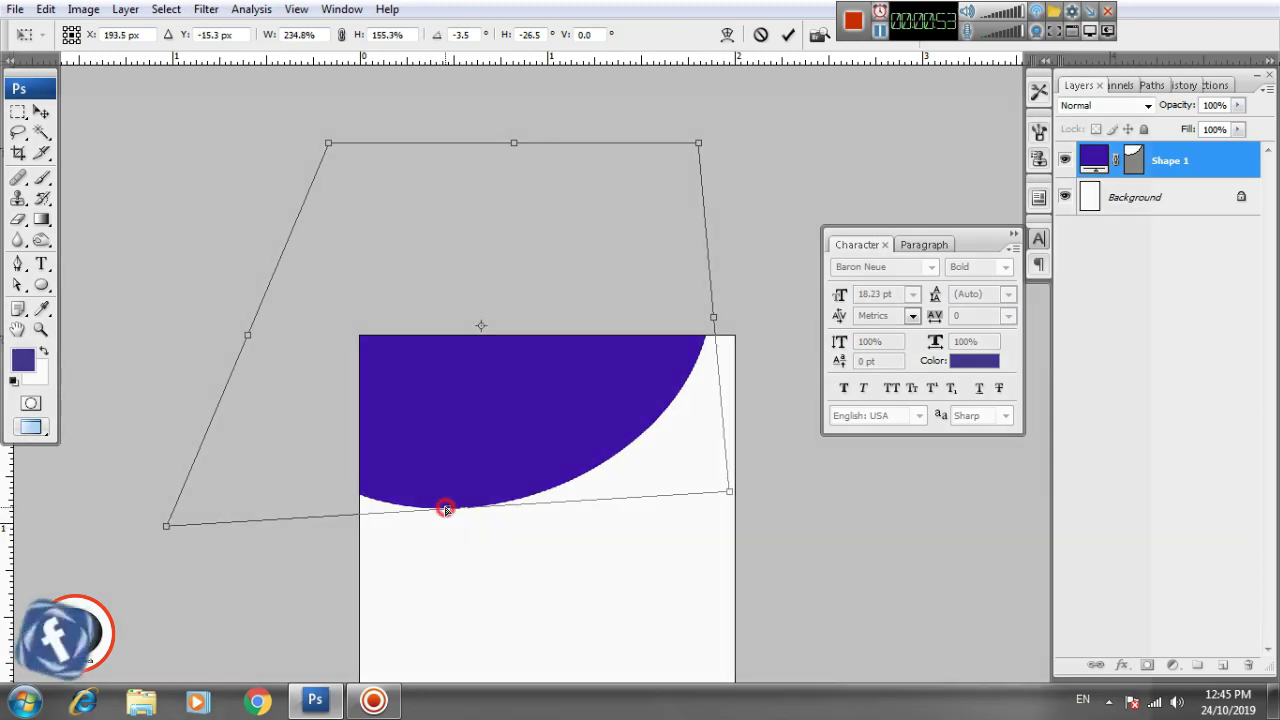
drag(716, 316, 753, 299)
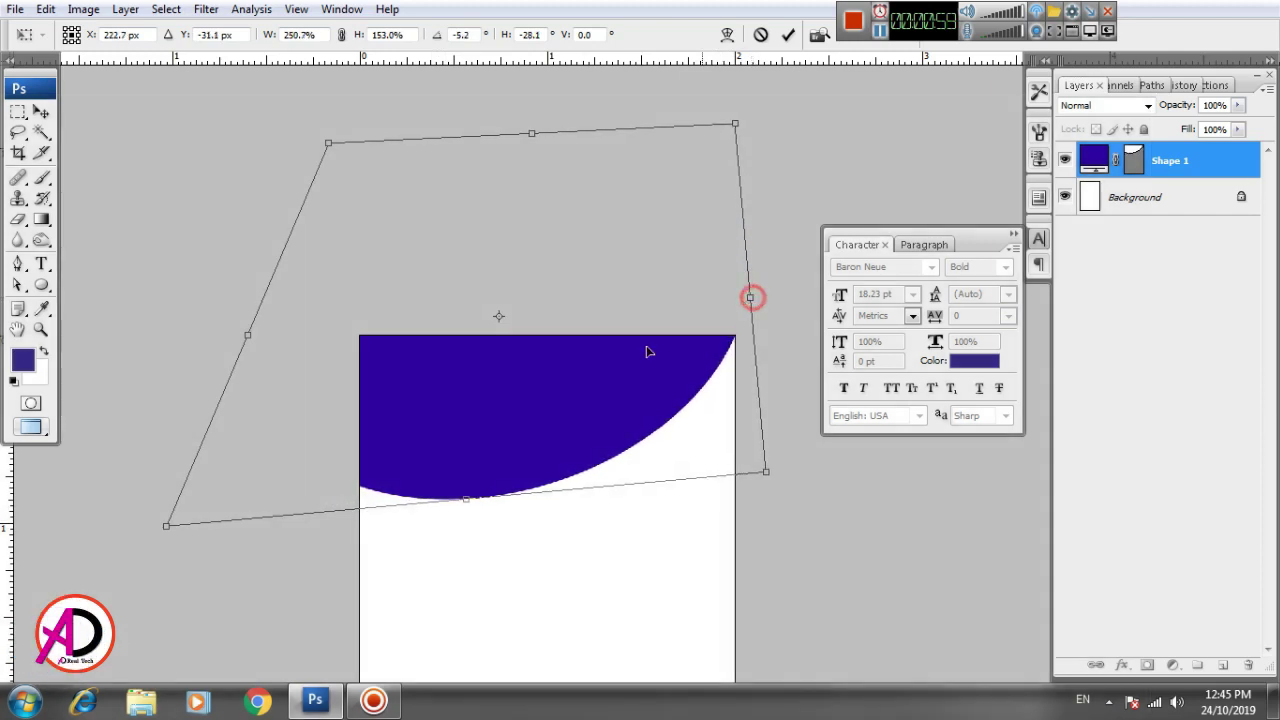
drag(165, 527, 124, 556)
key(Return)
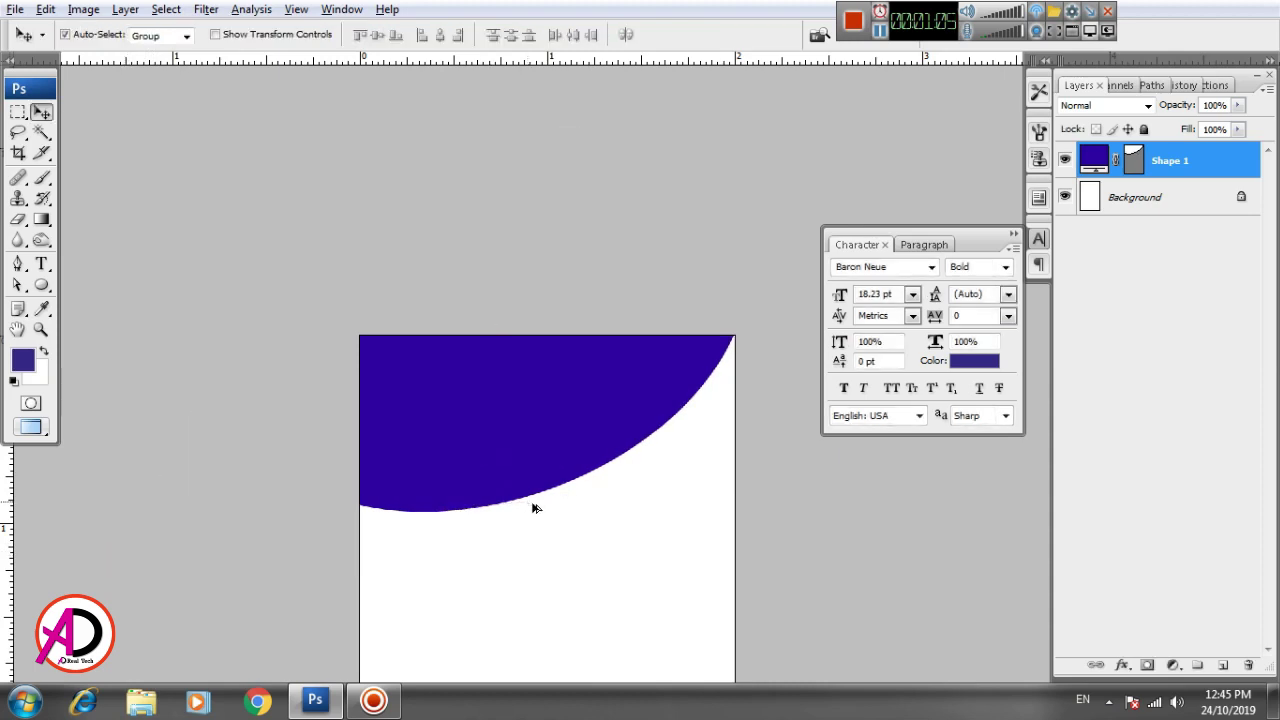
scroll(550, 520, down, 2)
drag(563, 534, 581, 374)
scroll(581, 374, up, 2)
scroll(586, 471, up, 1)
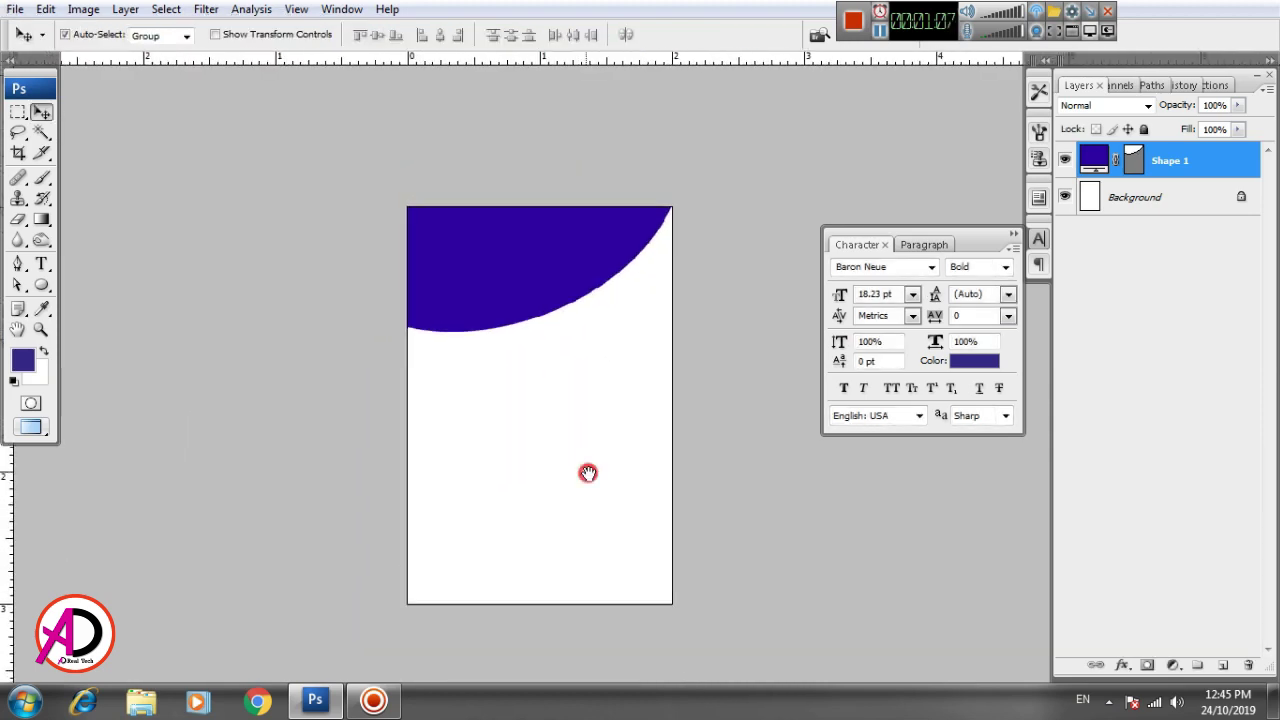
scroll(557, 291, up, 2)
scroll(613, 383, up, 1)
- Duplicate the blue header shape as Shape 1 copy
click(602, 398)
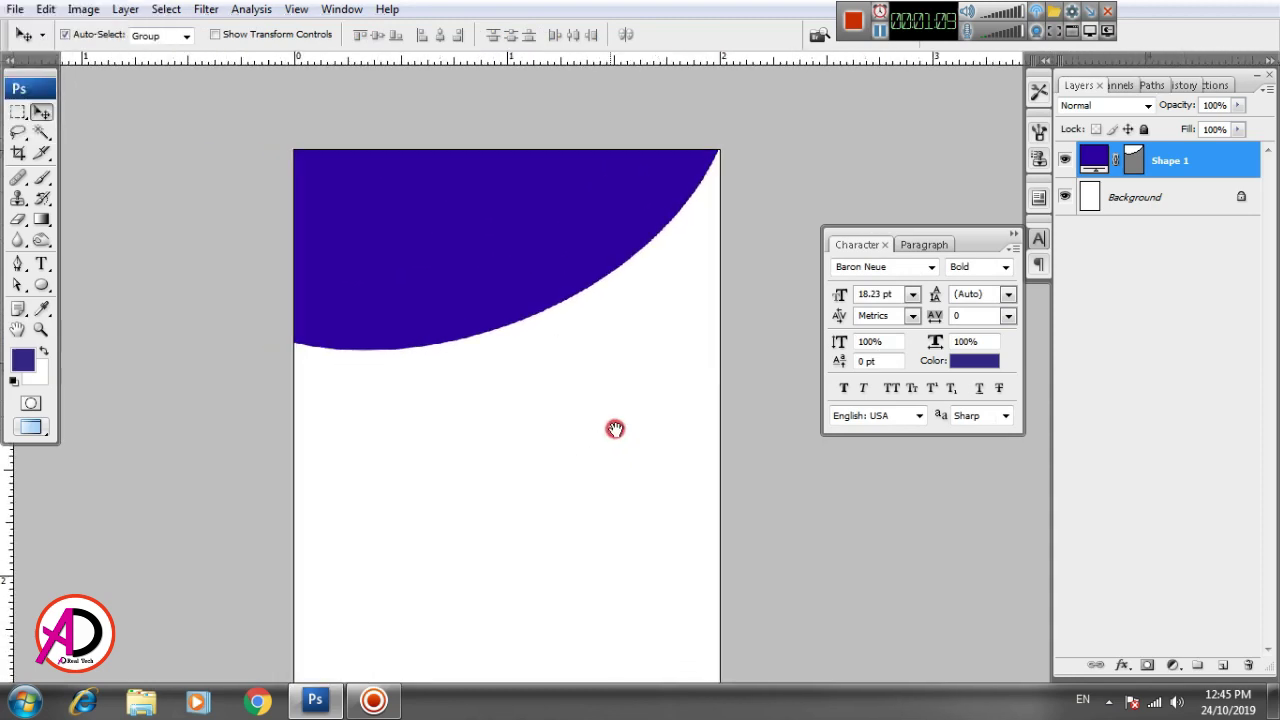
click(574, 252)
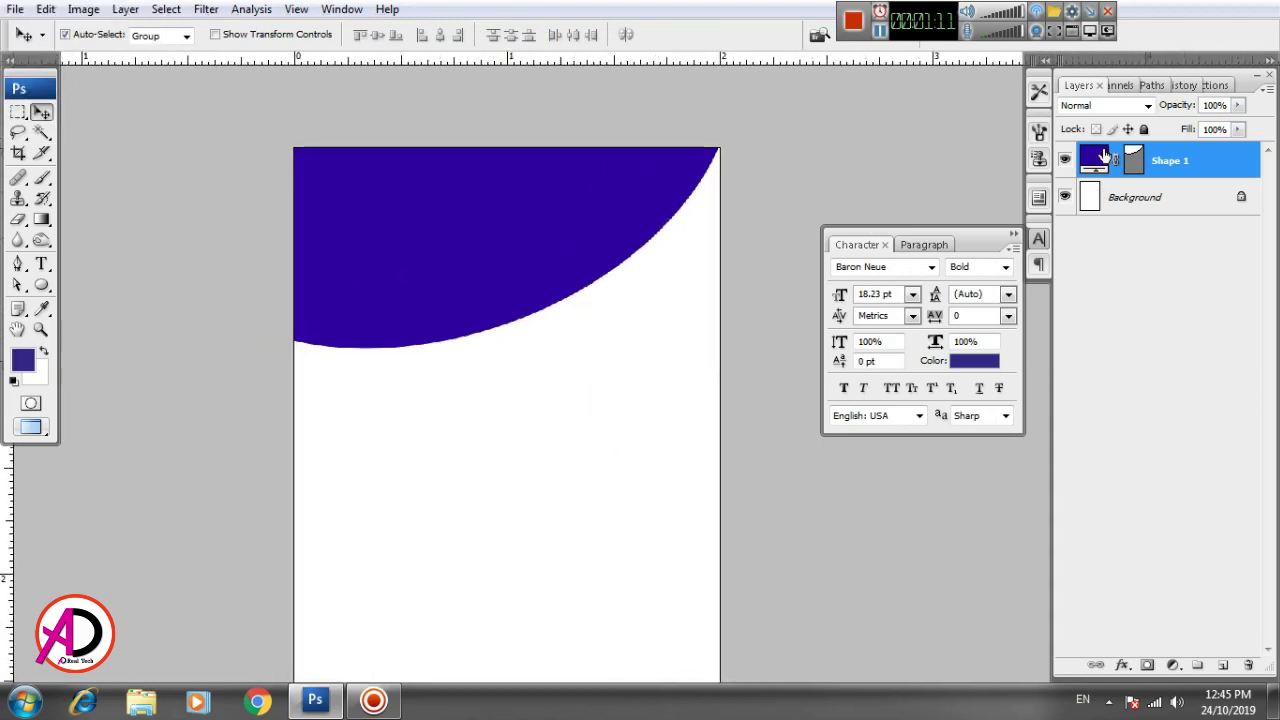
drag(1103, 157, 1222, 664)
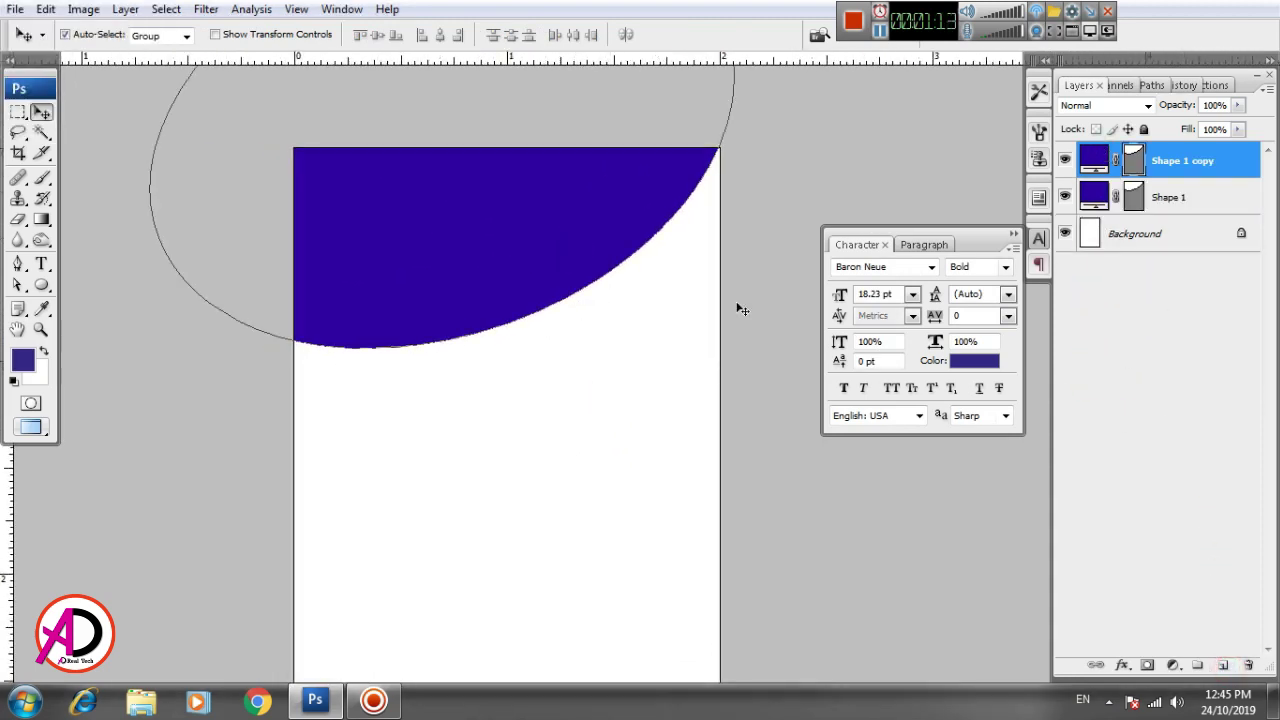
click(686, 352)
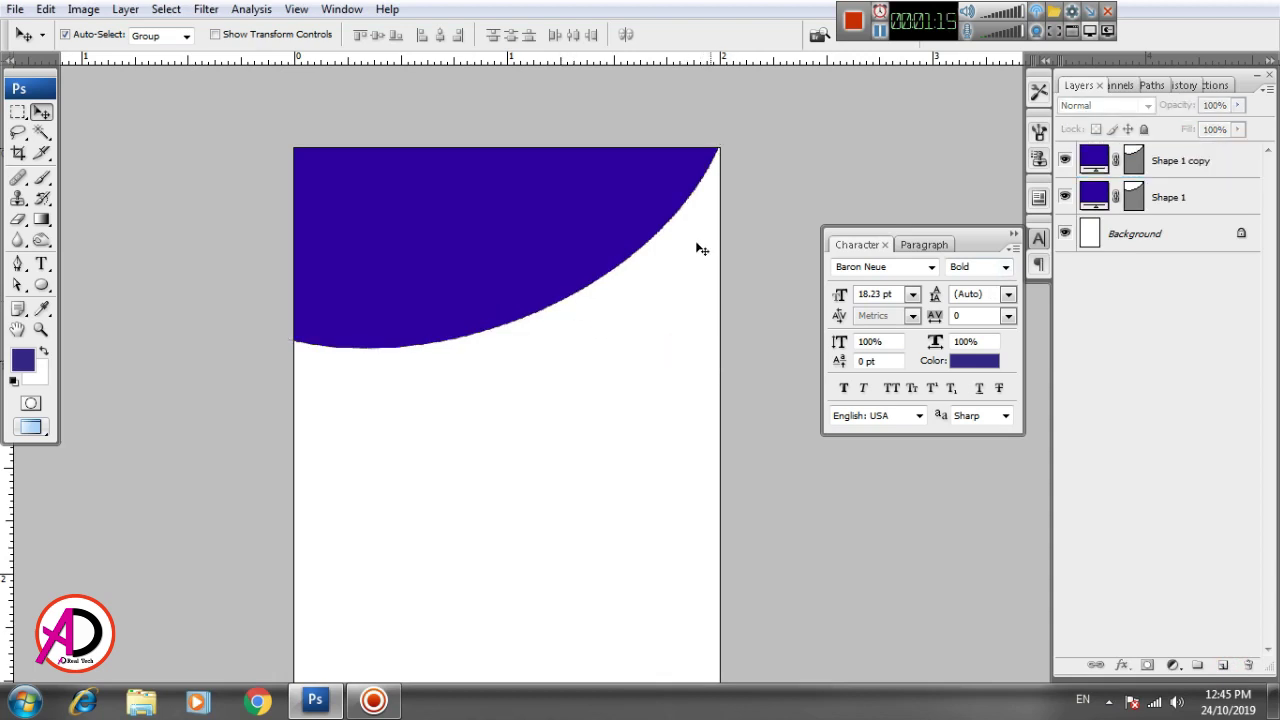
- Set the Shape 1 copy layer's opacity to 53%
click(1188, 160)
click(1182, 195)
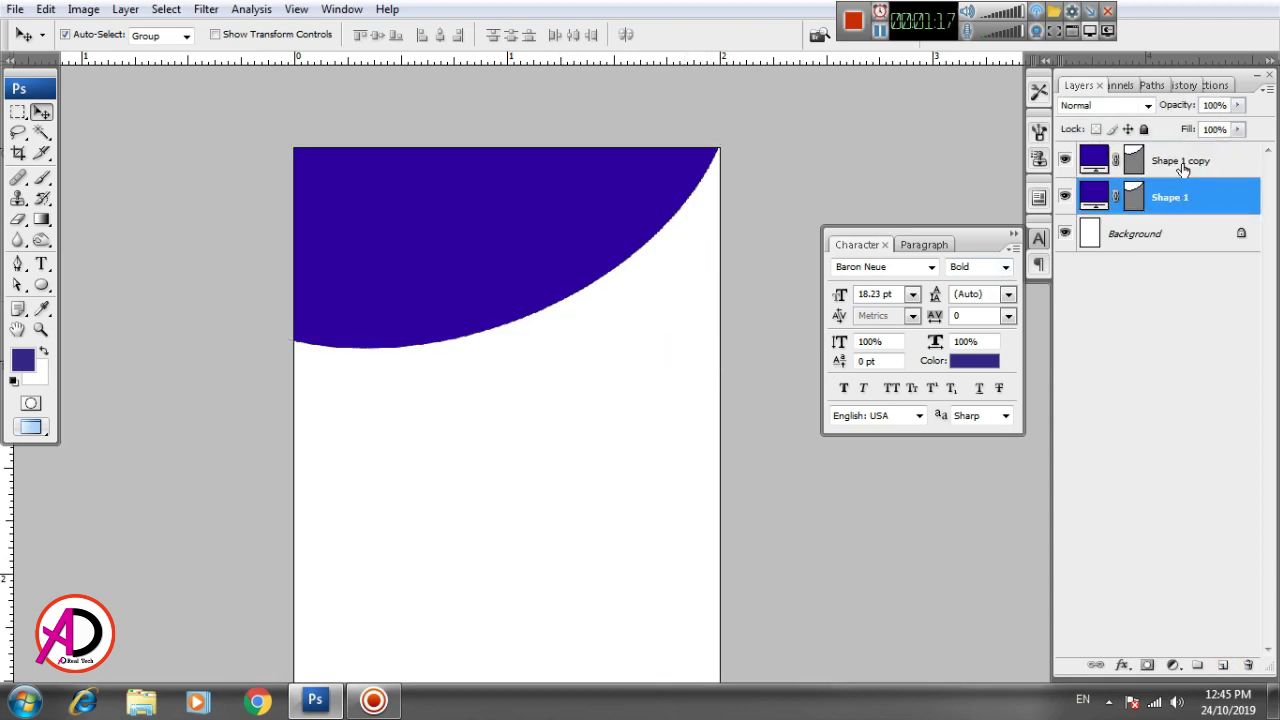
click(1183, 165)
double_click(1090, 160)
key(Escape)
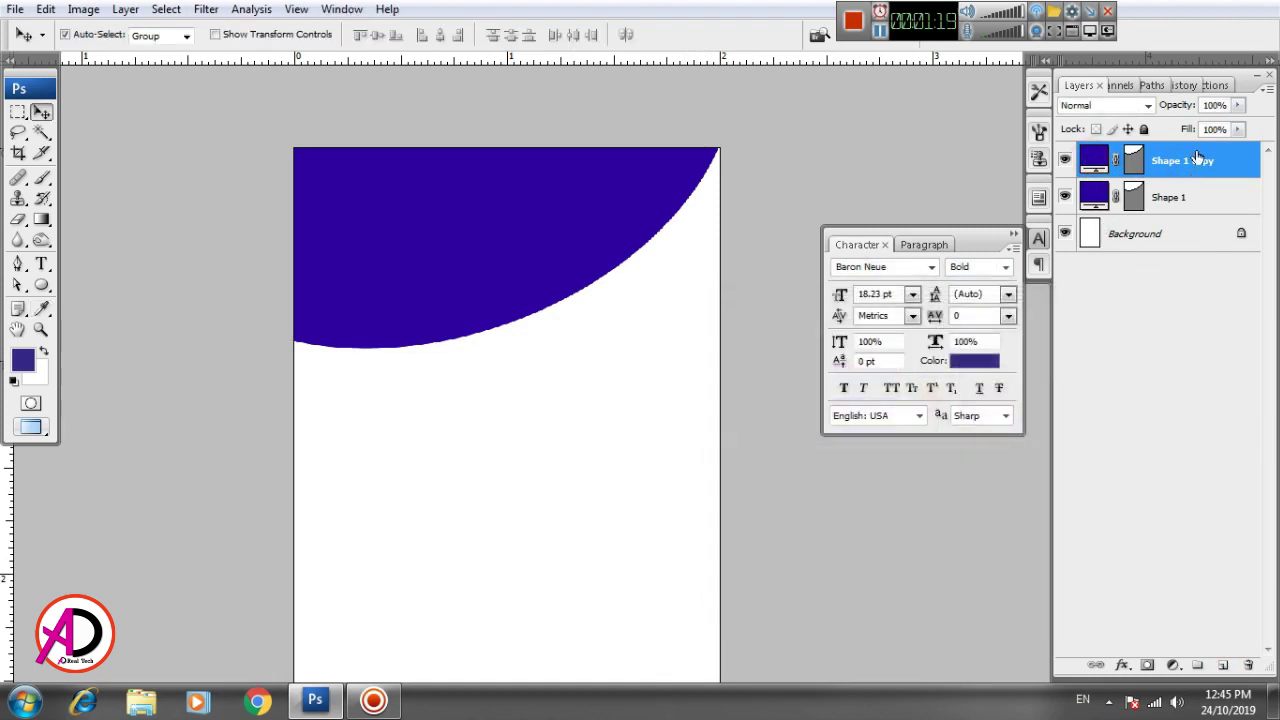
click(1207, 286)
click(1197, 166)
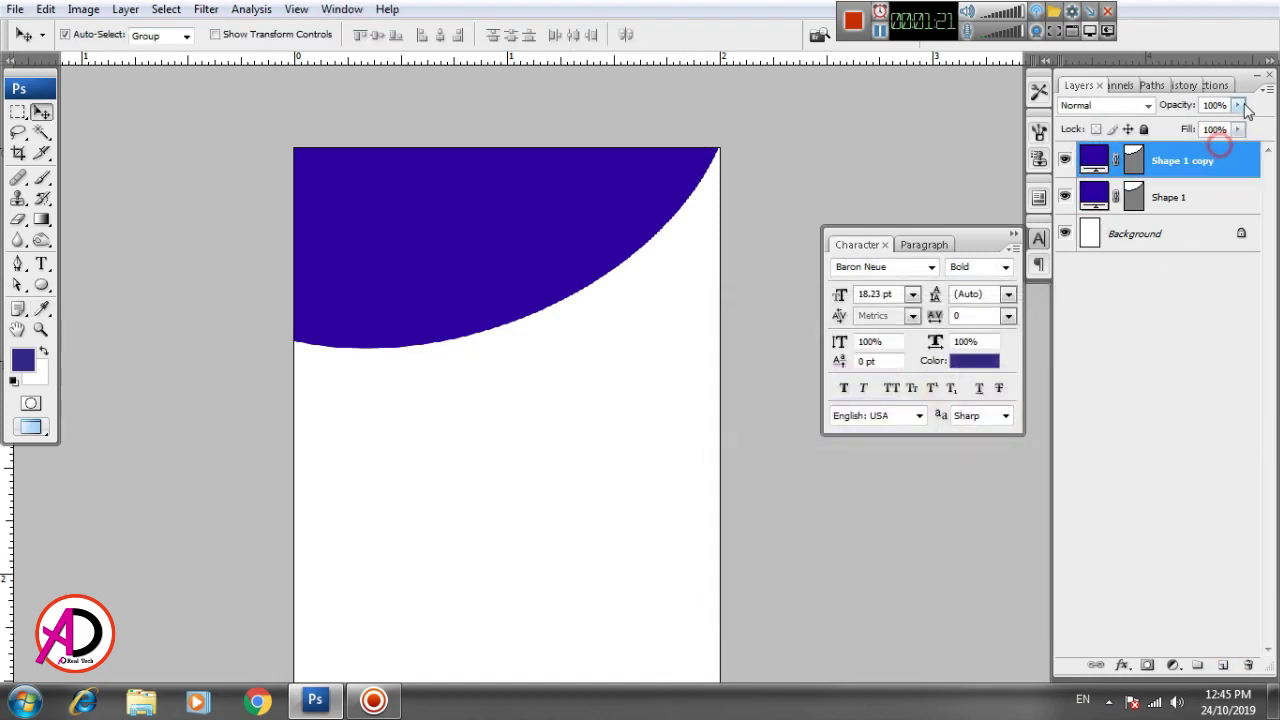
click(1239, 105)
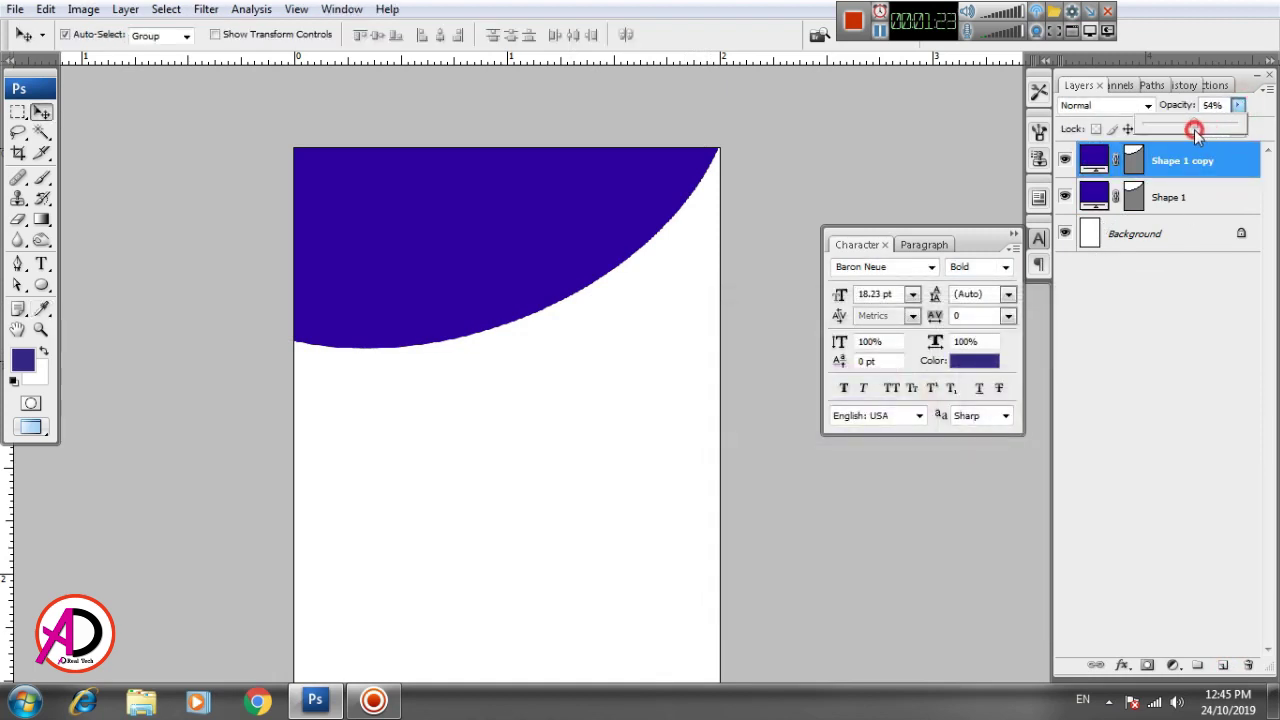
- Shift the faded copy down and stack it beneath Shape 1 as a lighter band
mouse_move(551, 231)
mouse_down()
mouse_move(568, 300)
mouse_move(586, 306)
mouse_up()
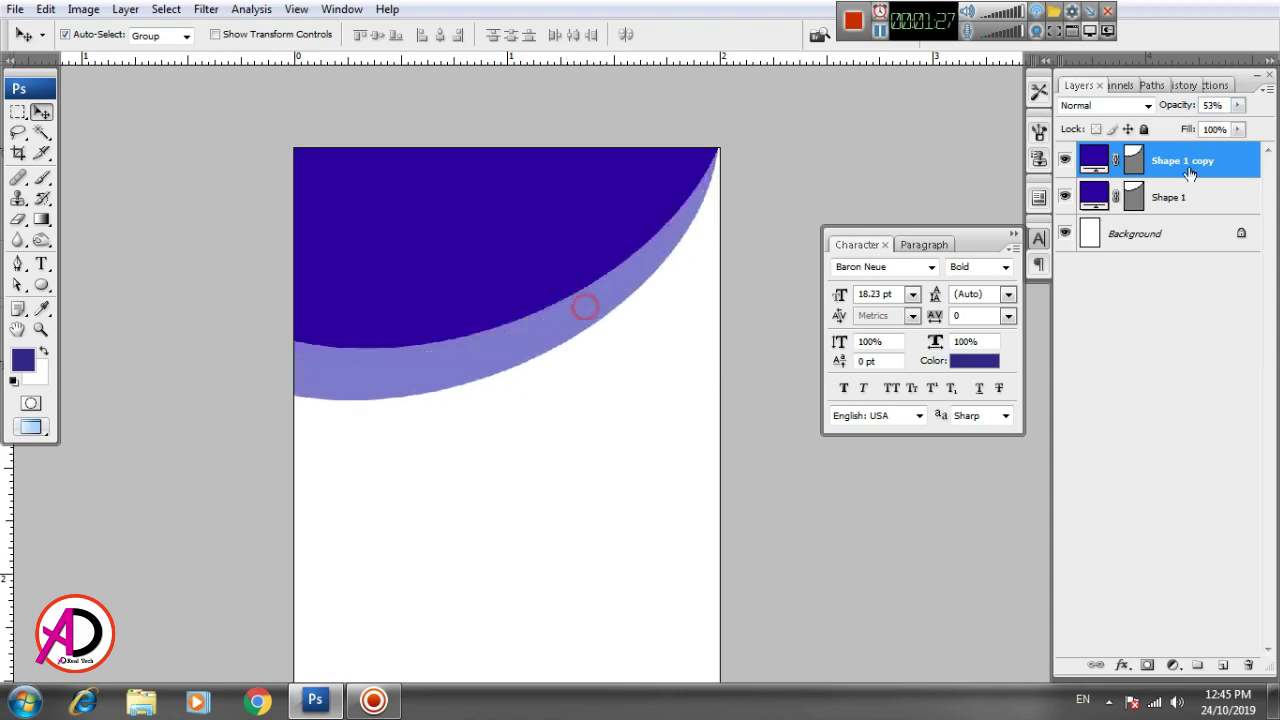
drag(1197, 166, 1195, 212)
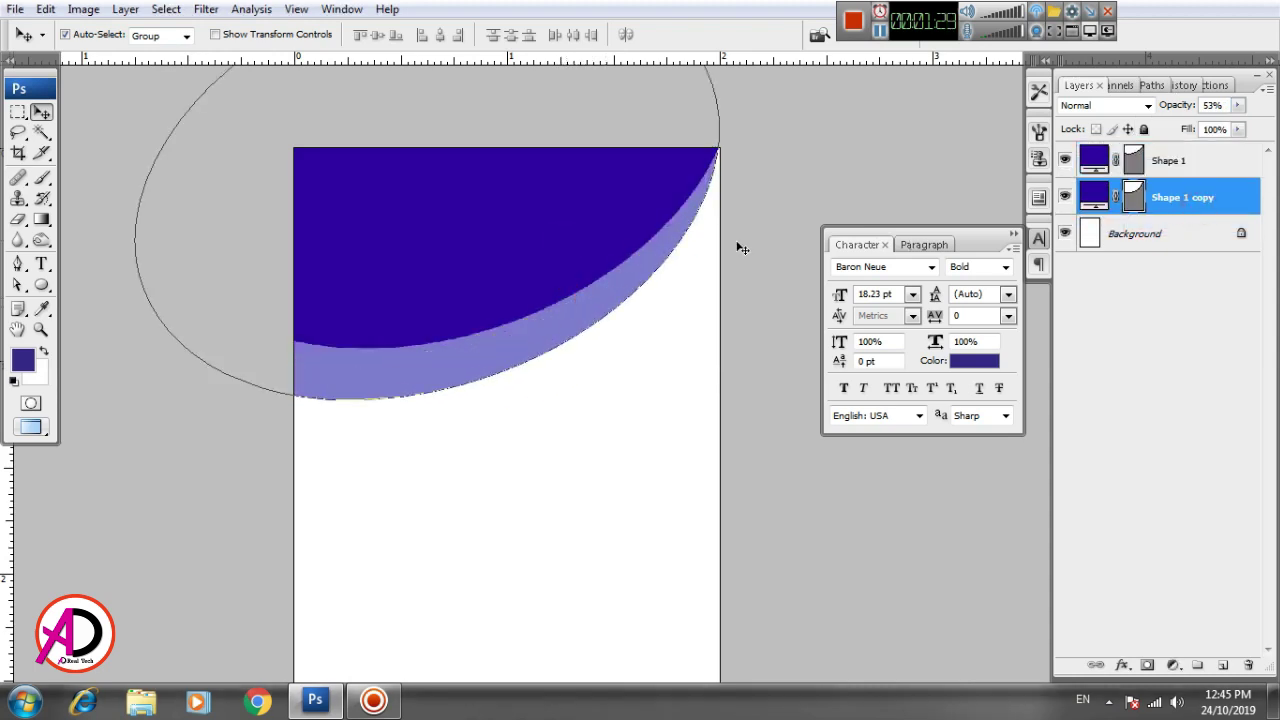
click(650, 346)
drag(620, 291, 625, 272)
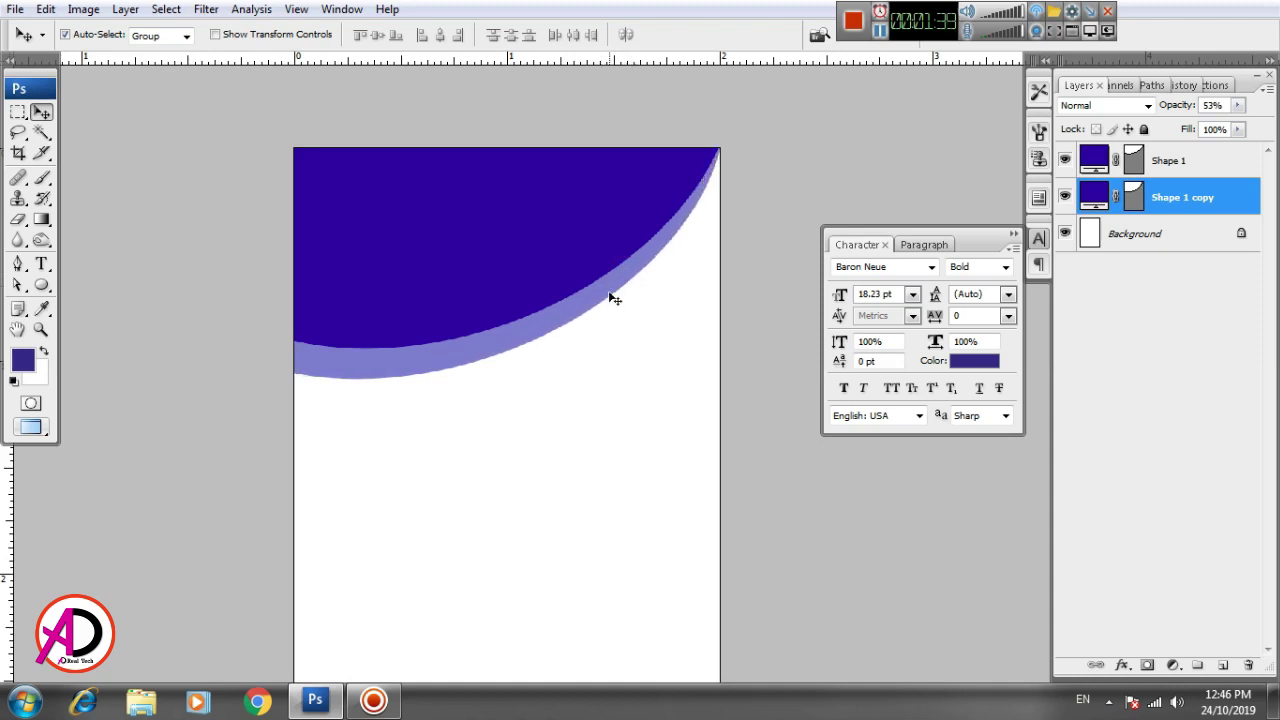
mouse_move(613, 298)
mouse_down()
mouse_move(606, 289)
mouse_move(614, 298)
mouse_up()
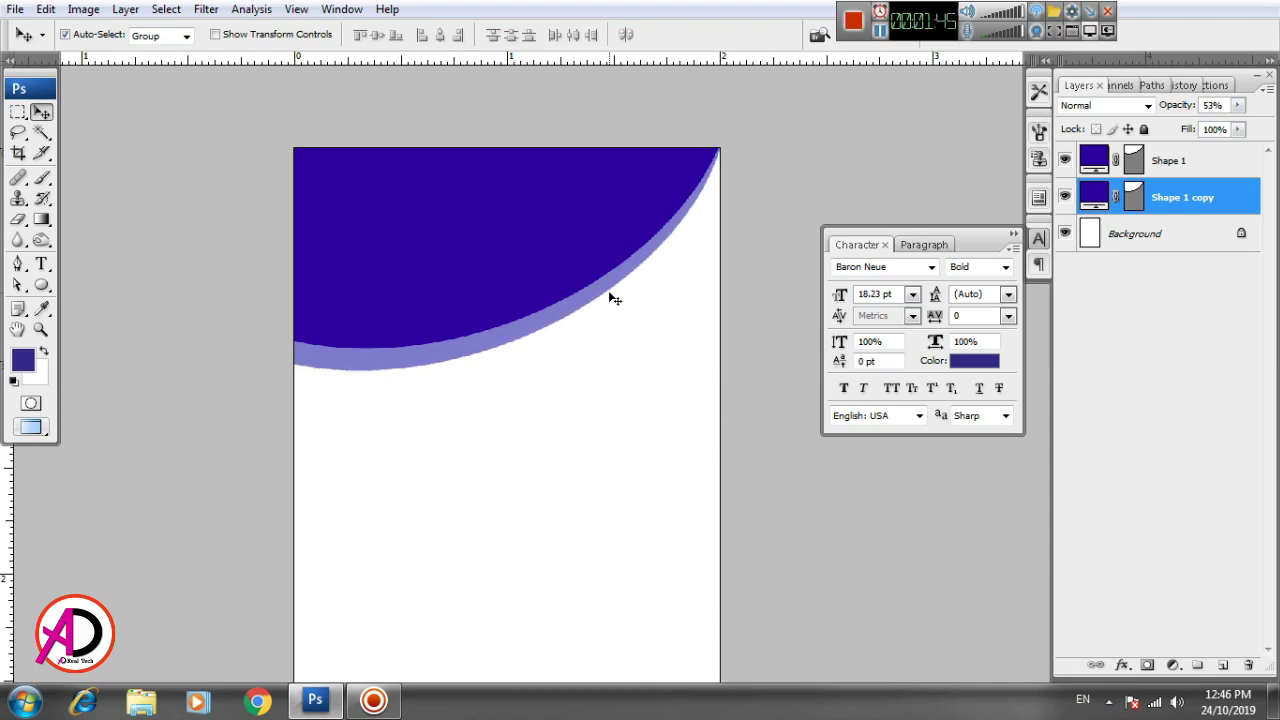
- Rasterize the Shape 1 copy layer
click(1190, 162)
click(1186, 199)
right_click(1204, 203)
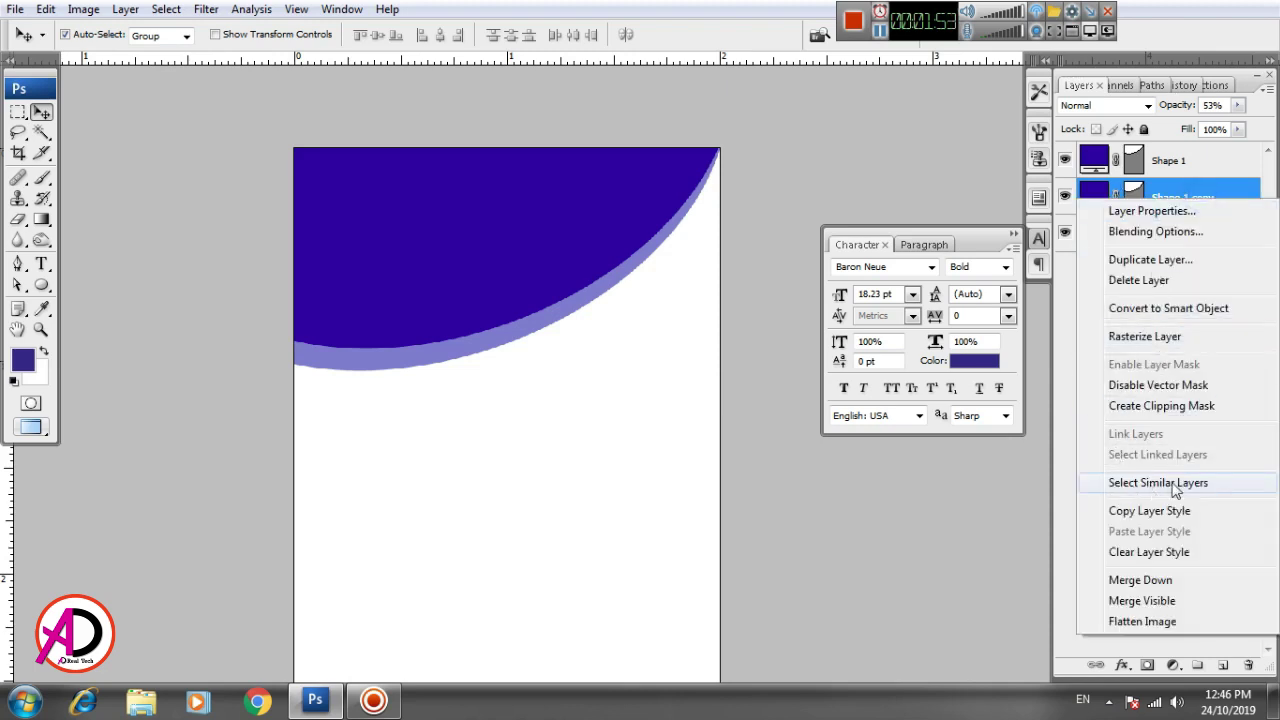
click(1150, 336)
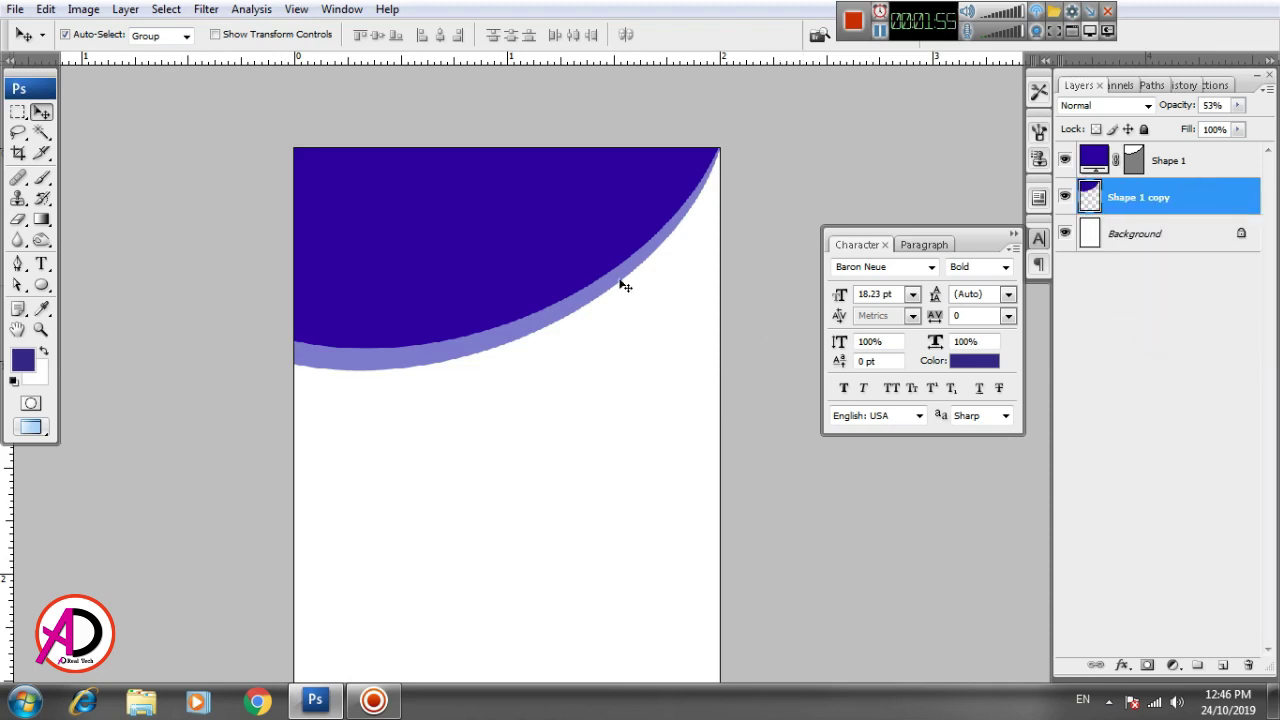
- Load the header curve as a selection and delete the band's pixels beneath it
shift+click(1189, 157)
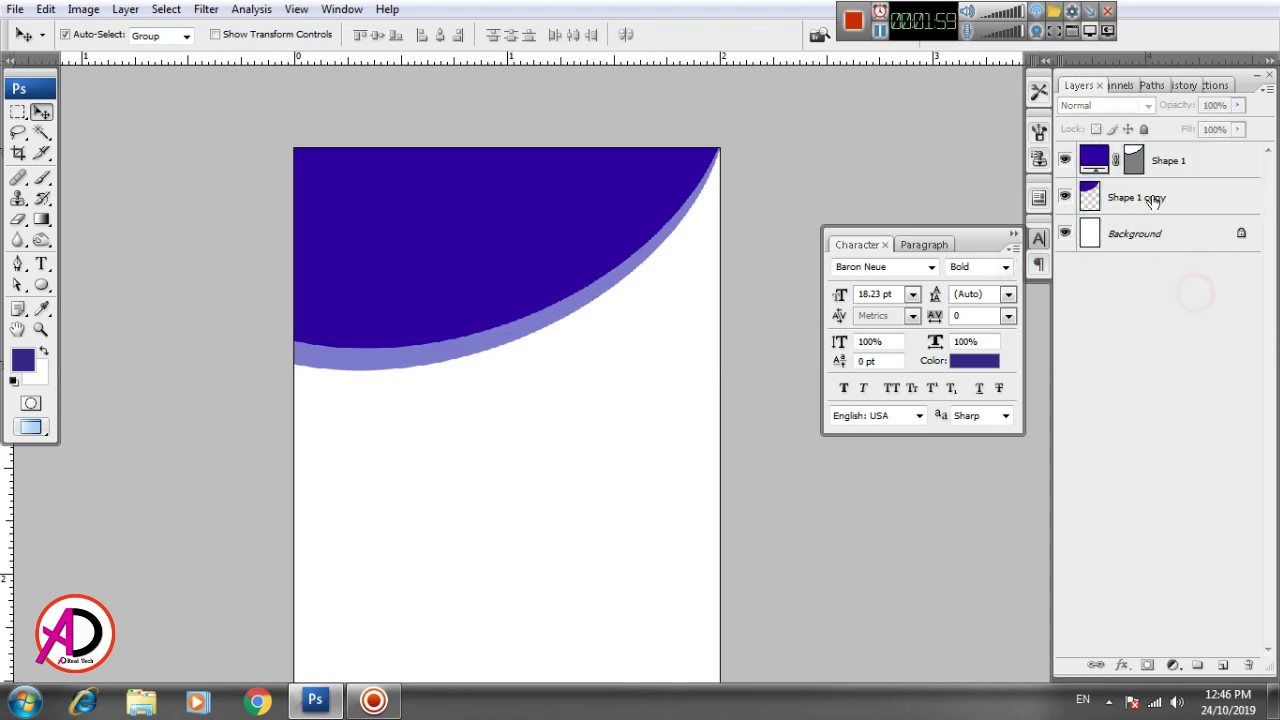
click(1138, 197)
ctrl+click(1094, 158)
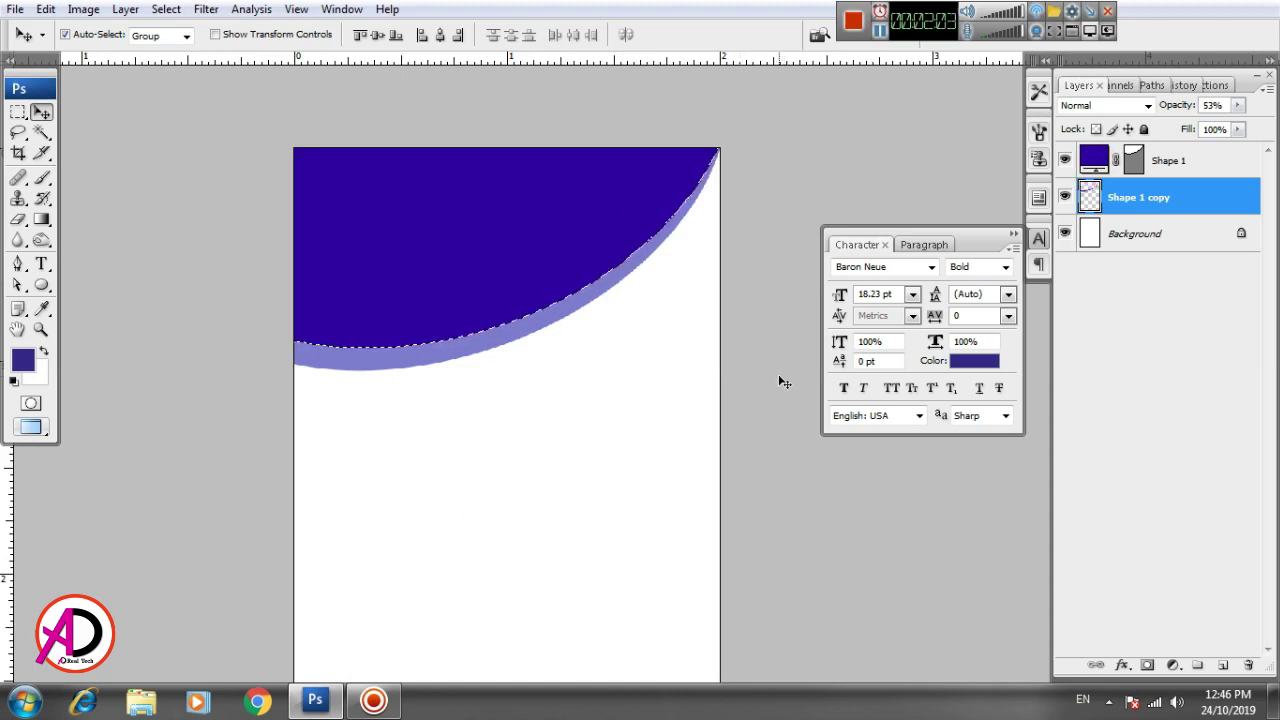
key(Delete)
key(ctrl+d)
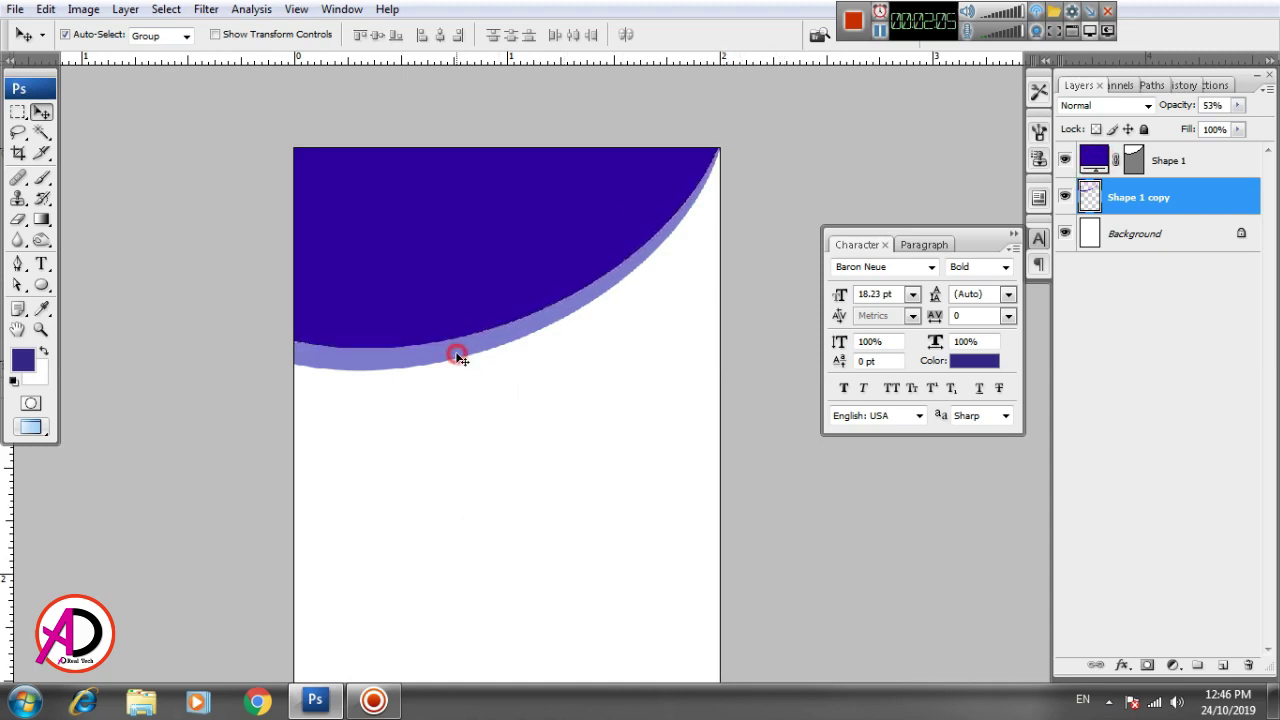
- Nudge the light band down and sideways to open a thin white gap
key(Down)
key(Down)
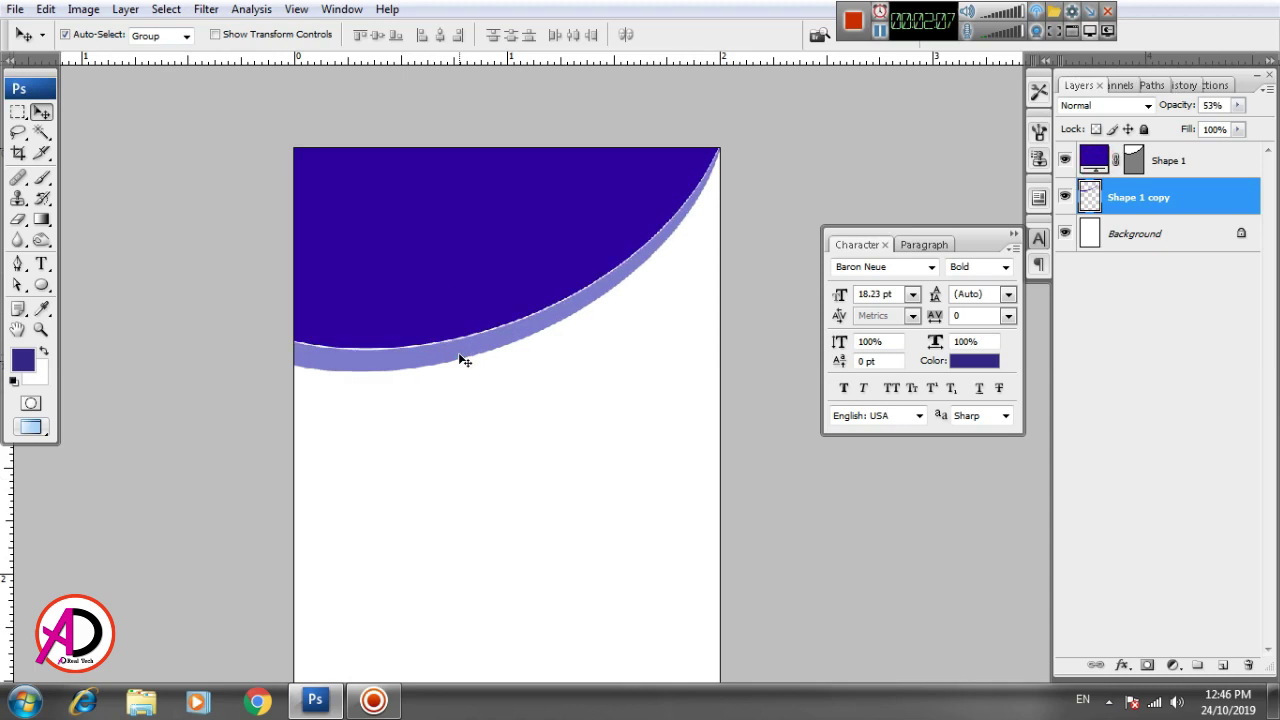
key(Down)
key(Down)
key(Left)
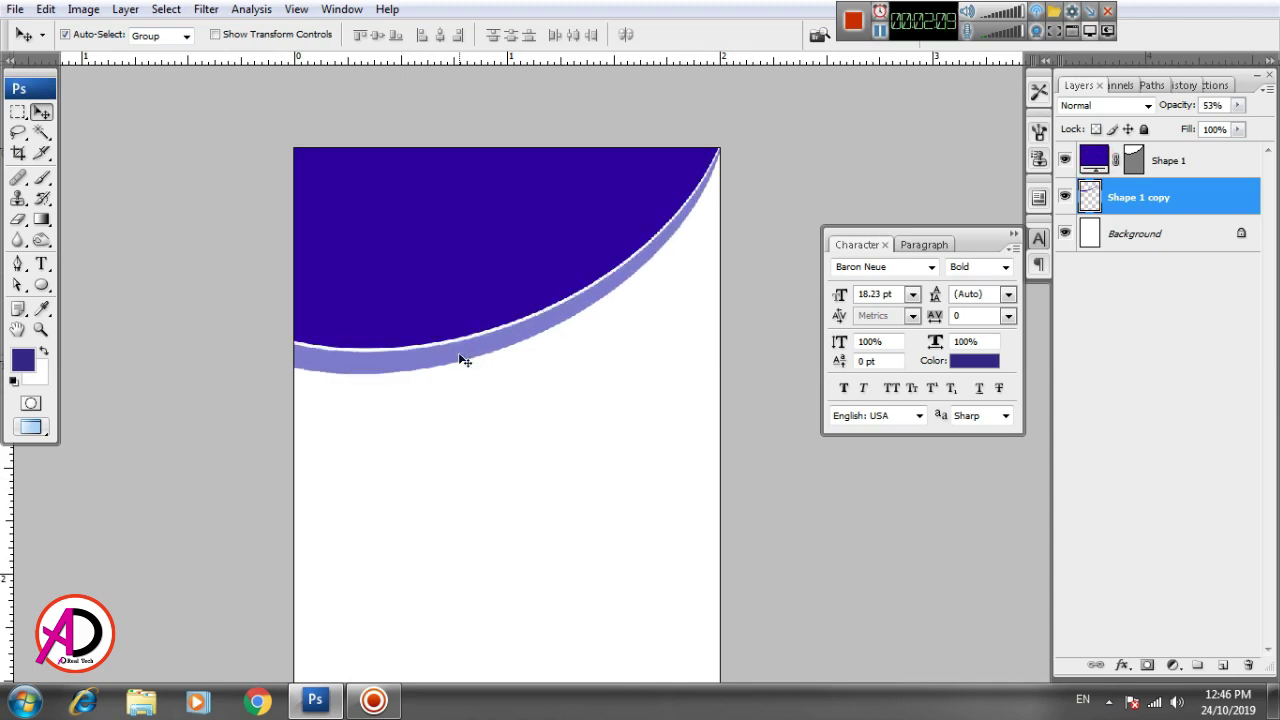
key(Up)
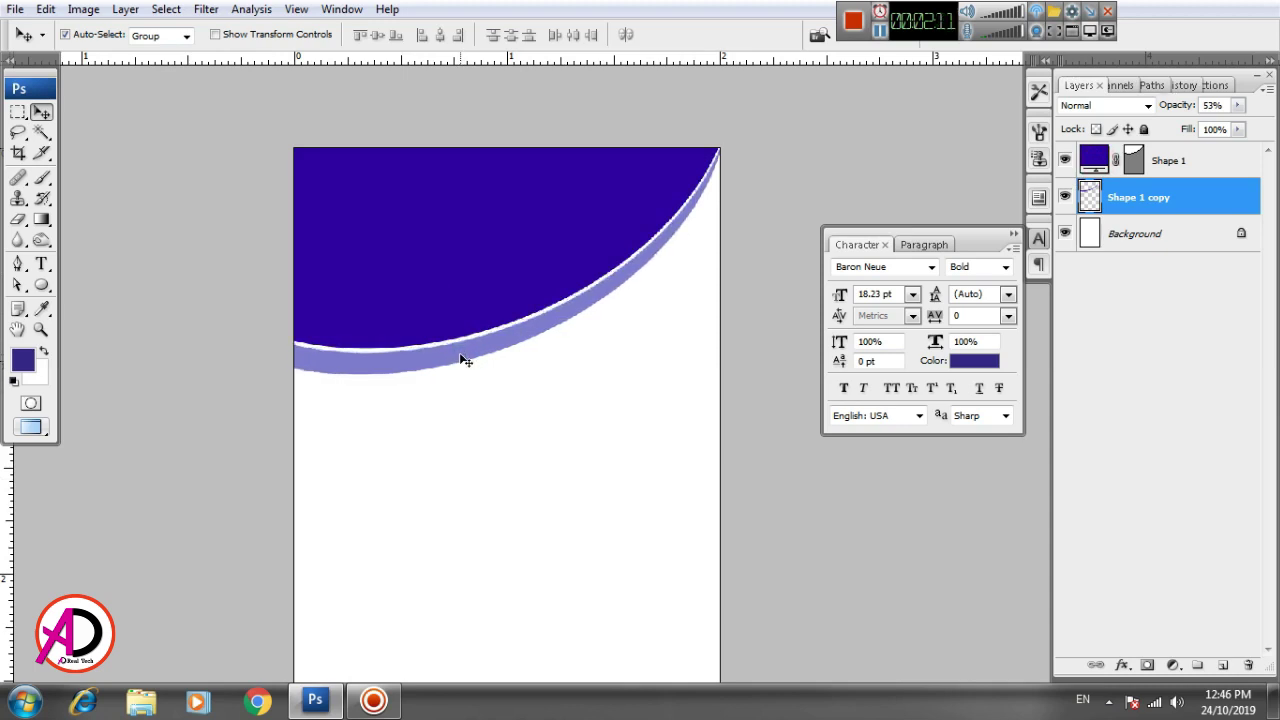
click(515, 398)
key(ctrl+plus)
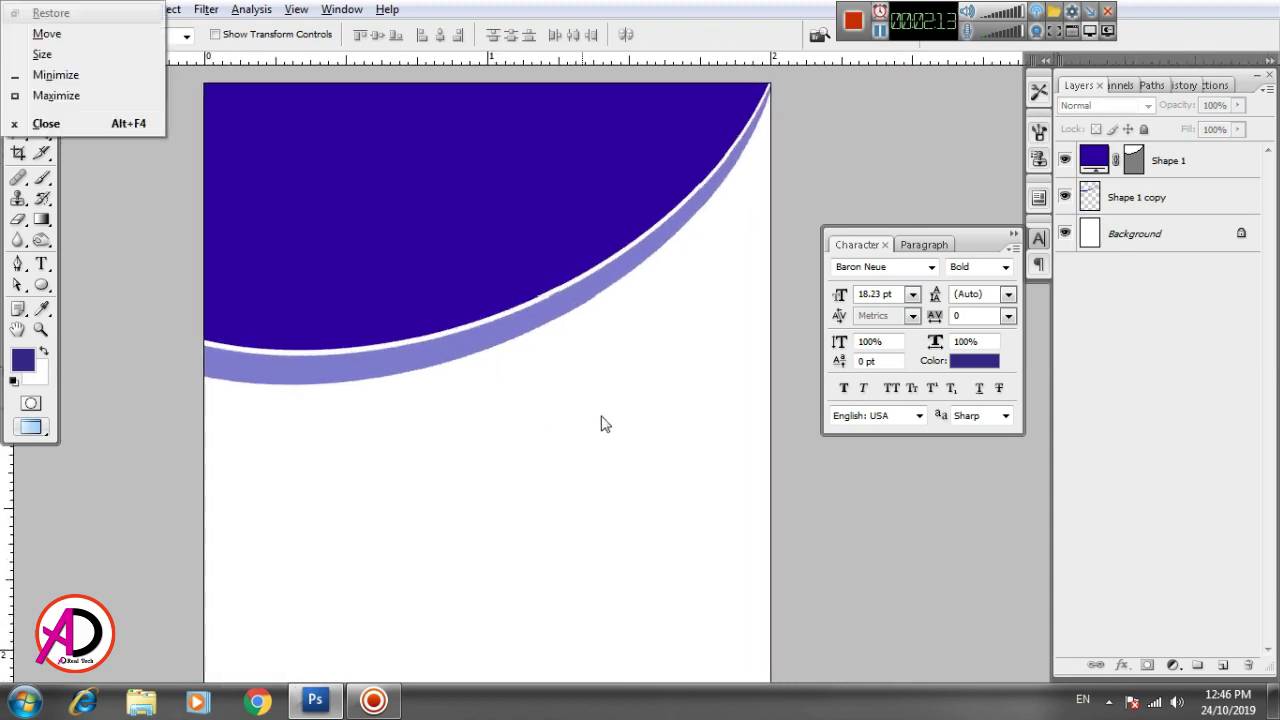
scroll(608, 420, down, 2)
scroll(657, 446, up, 1)
drag(657, 446, 671, 406)
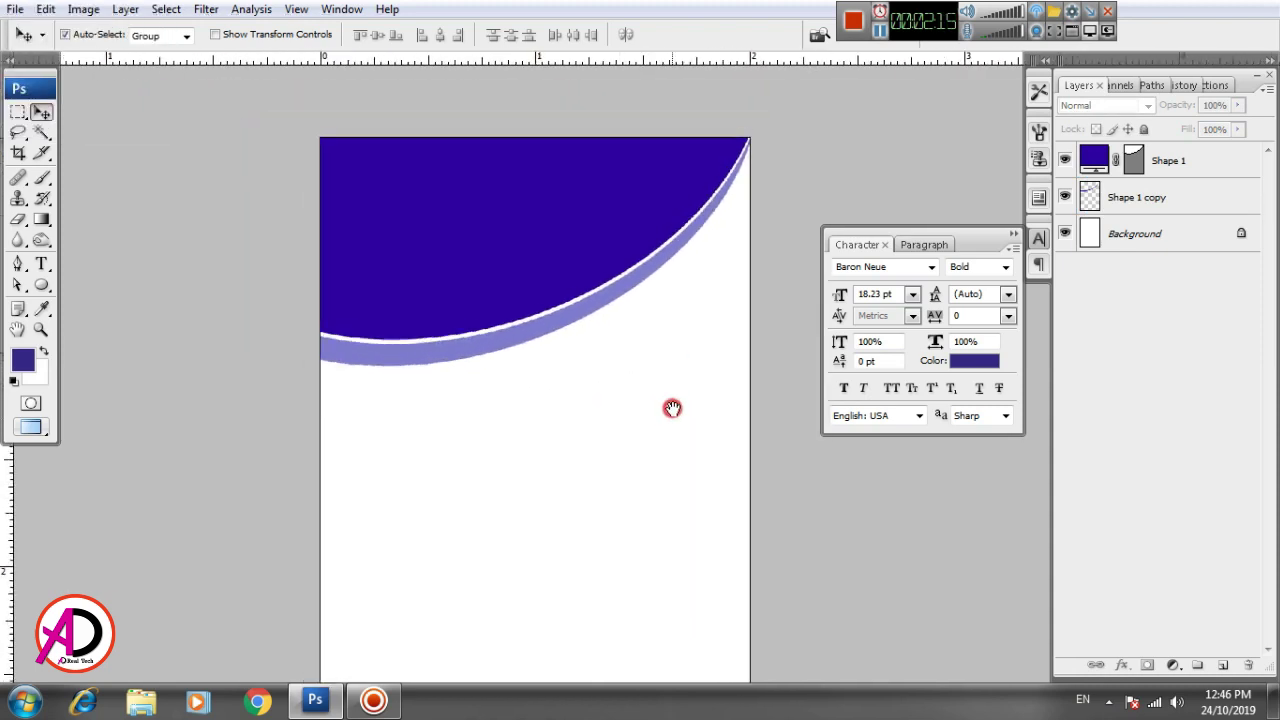
- Select Shape 1 and Shape 1 copy and merge them into one layer
click(572, 230)
click(595, 306)
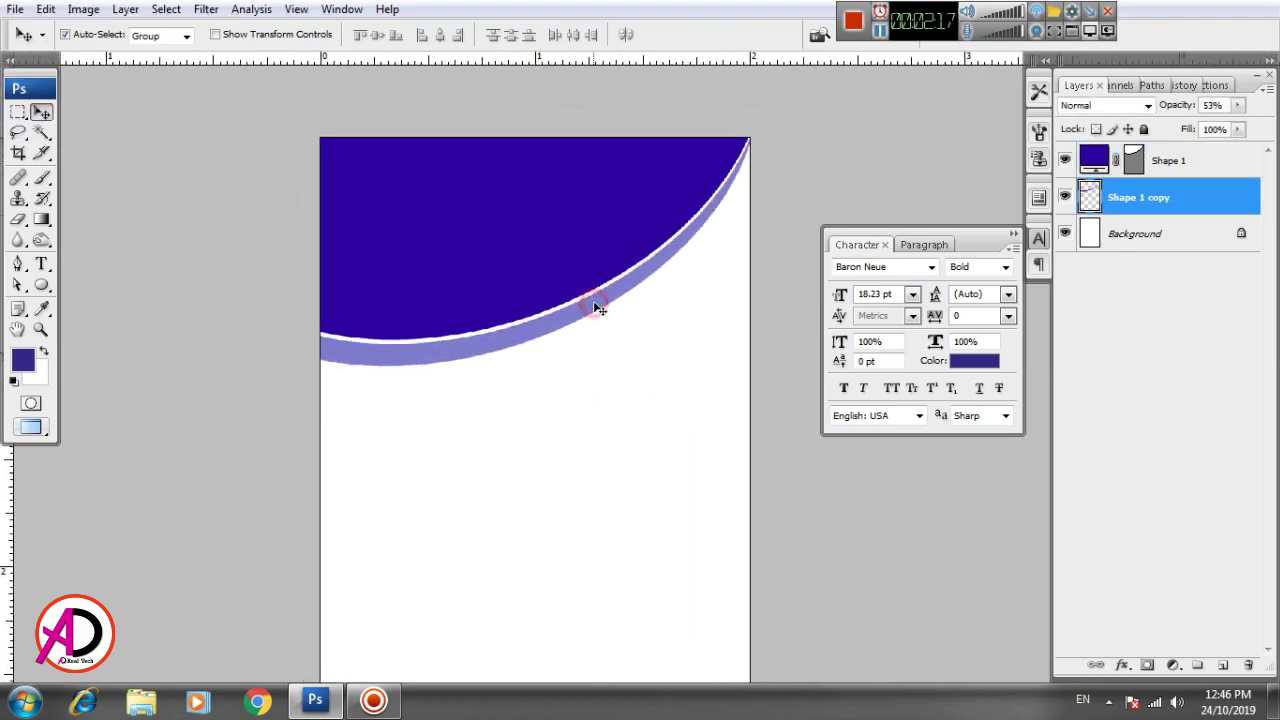
ctrl+click(1180, 168)
right_click(1180, 166)
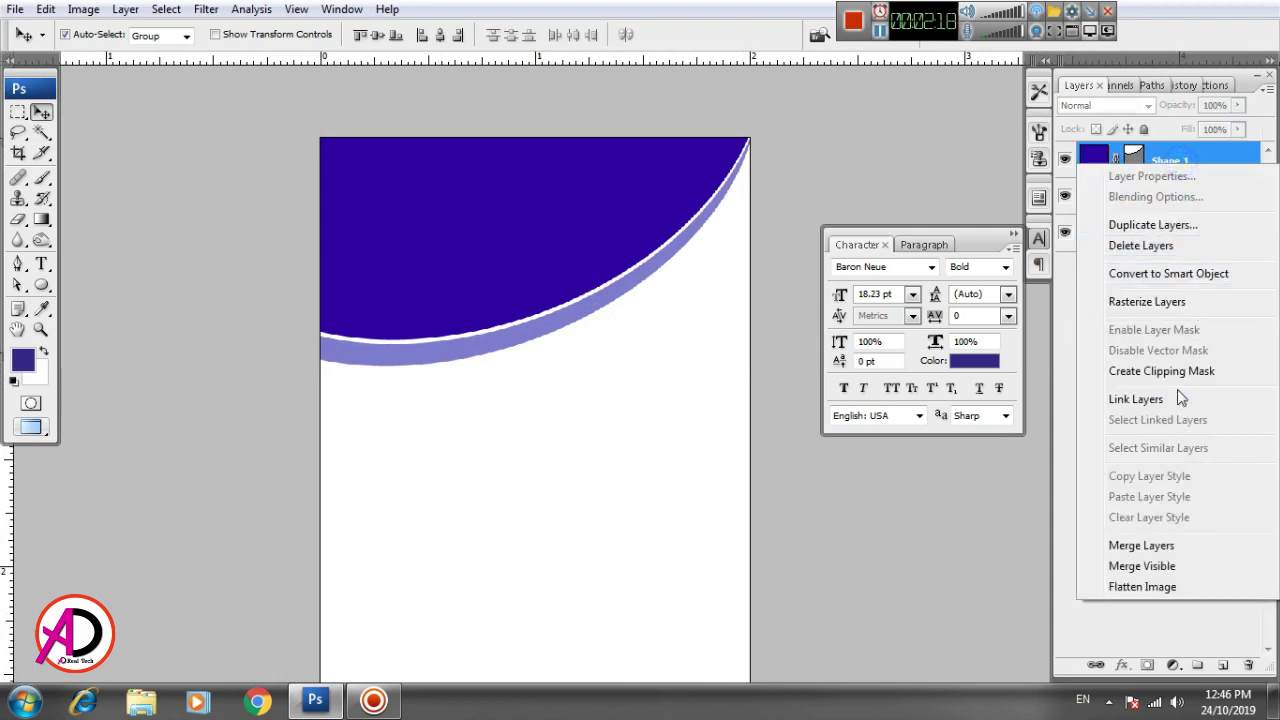
click(1163, 545)
click(660, 390)
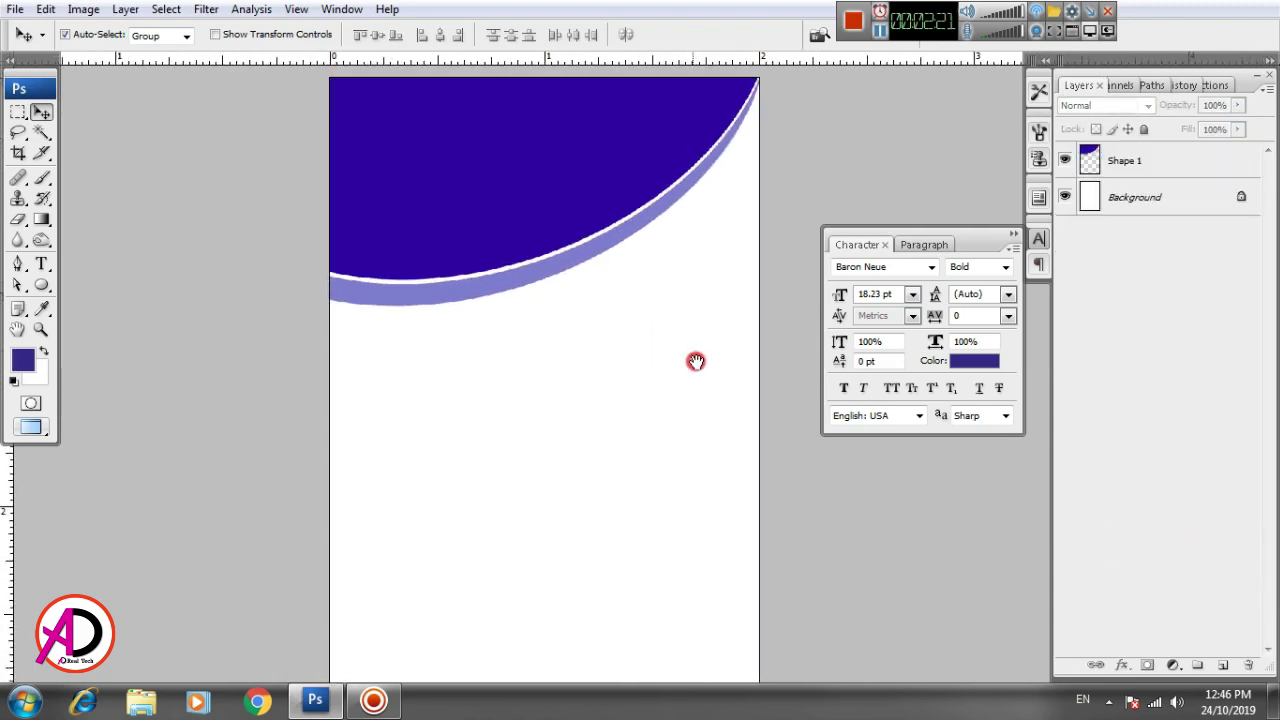
key(ctrl+minus)
key(ctrl+plus)
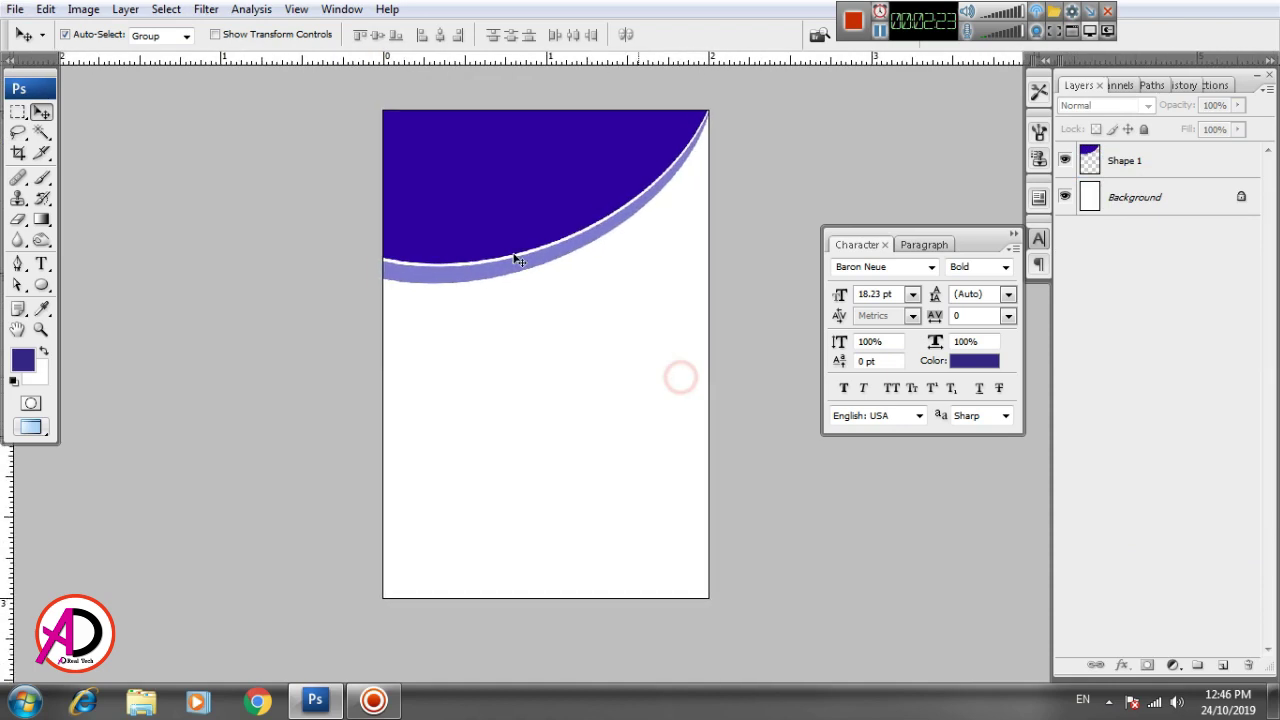
key(ctrl+plus)
drag(590, 371, 408, 457)
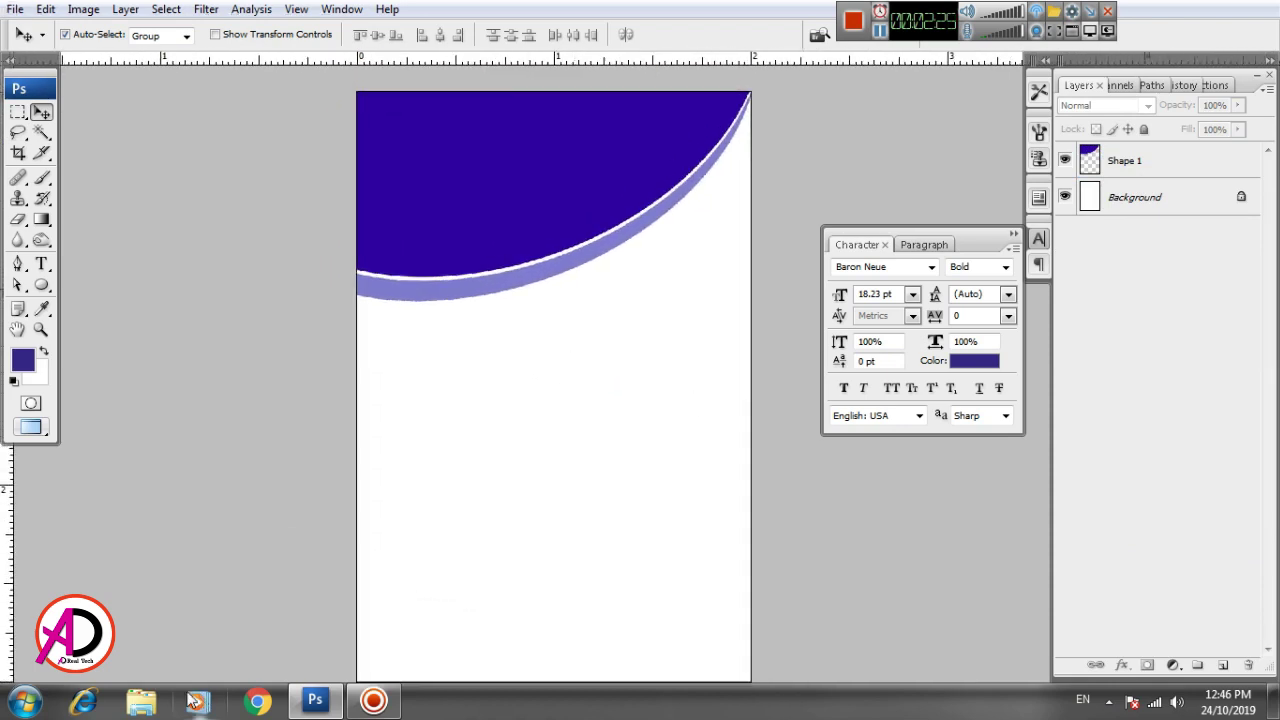
- Browse to Local Disk (E:) and drag the portrait photo into Photoshop
click(143, 702)
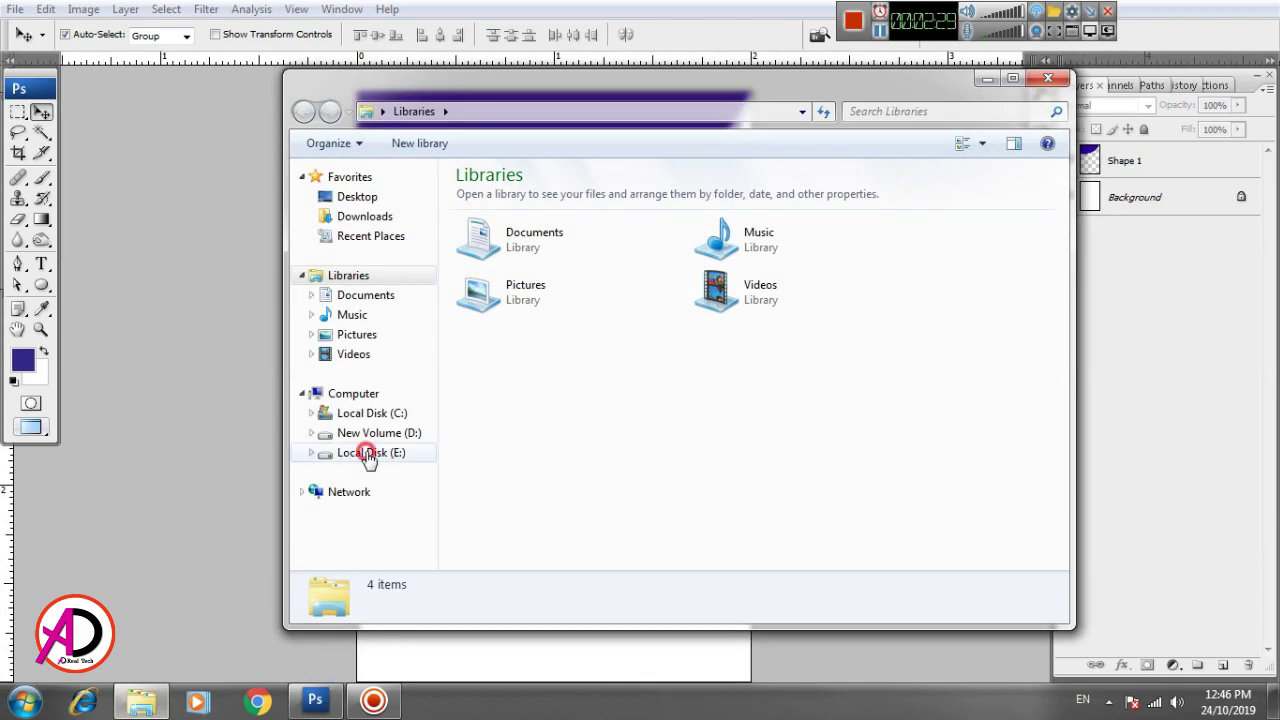
click(368, 455)
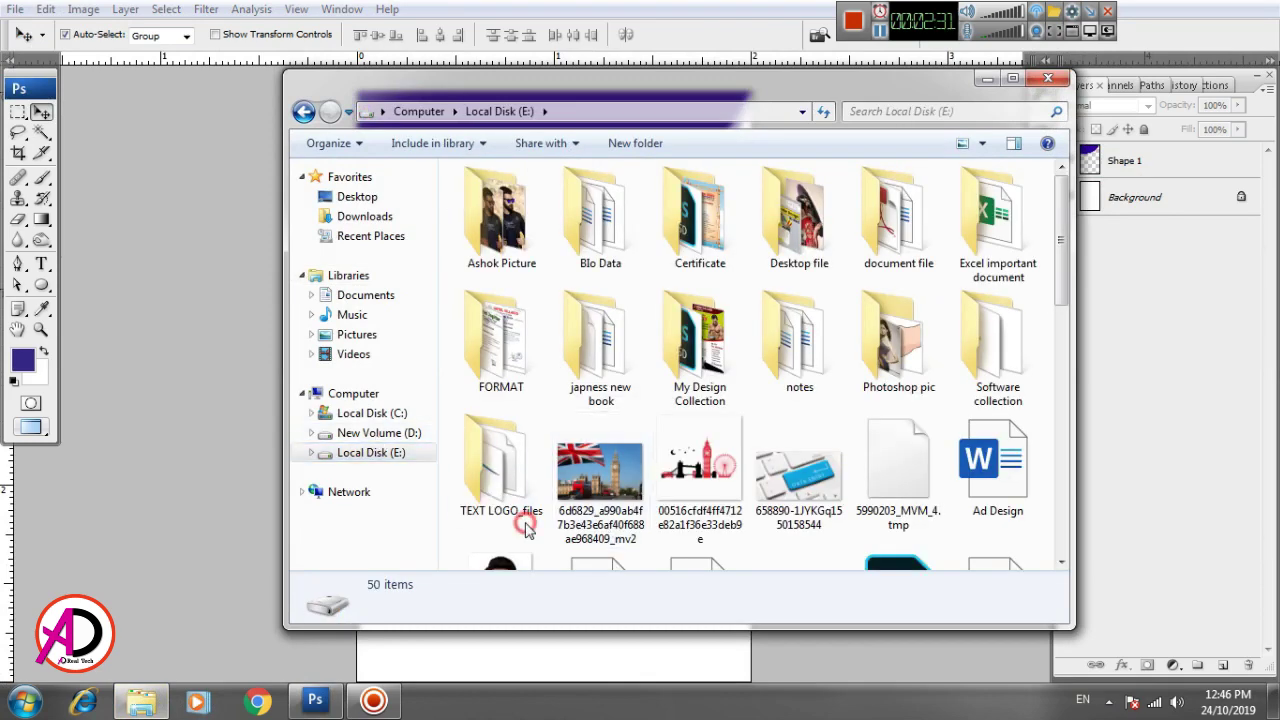
click(522, 557)
drag(508, 473, 171, 503)
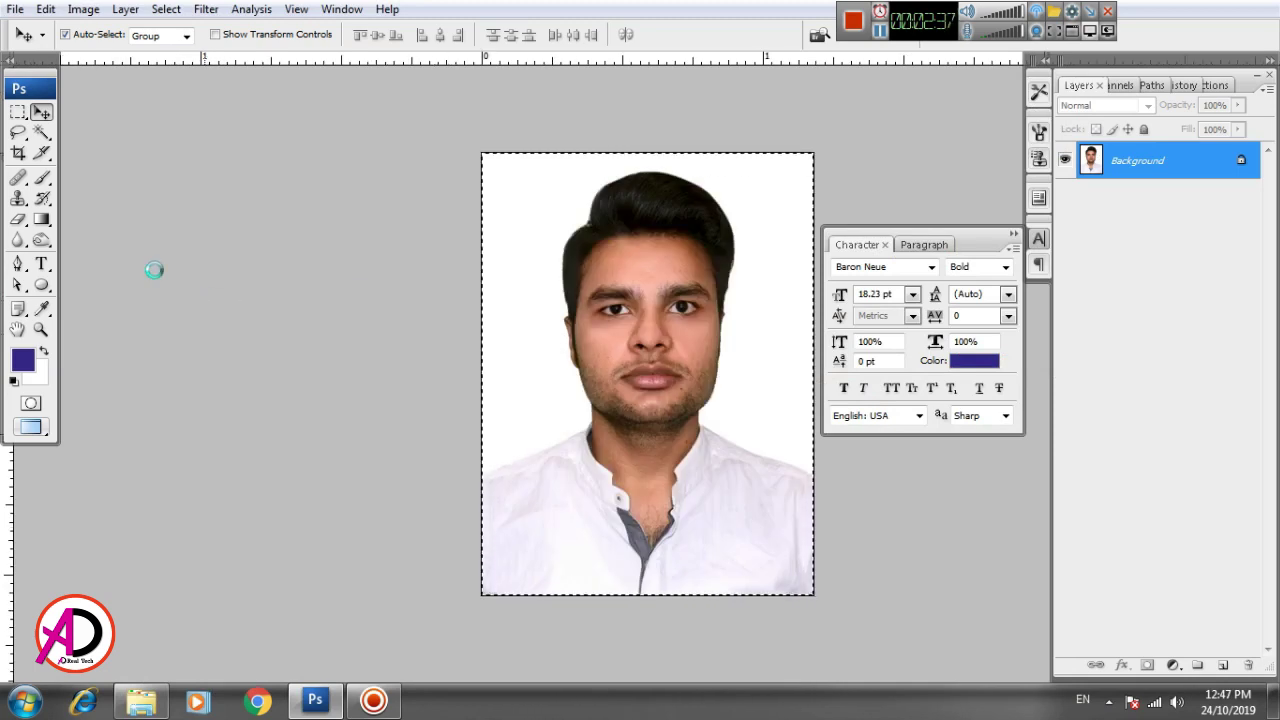
- Crop the portrait at 1 inch width around the head and shoulders
key(ctrl+d)
click(18, 133)
click(18, 153)
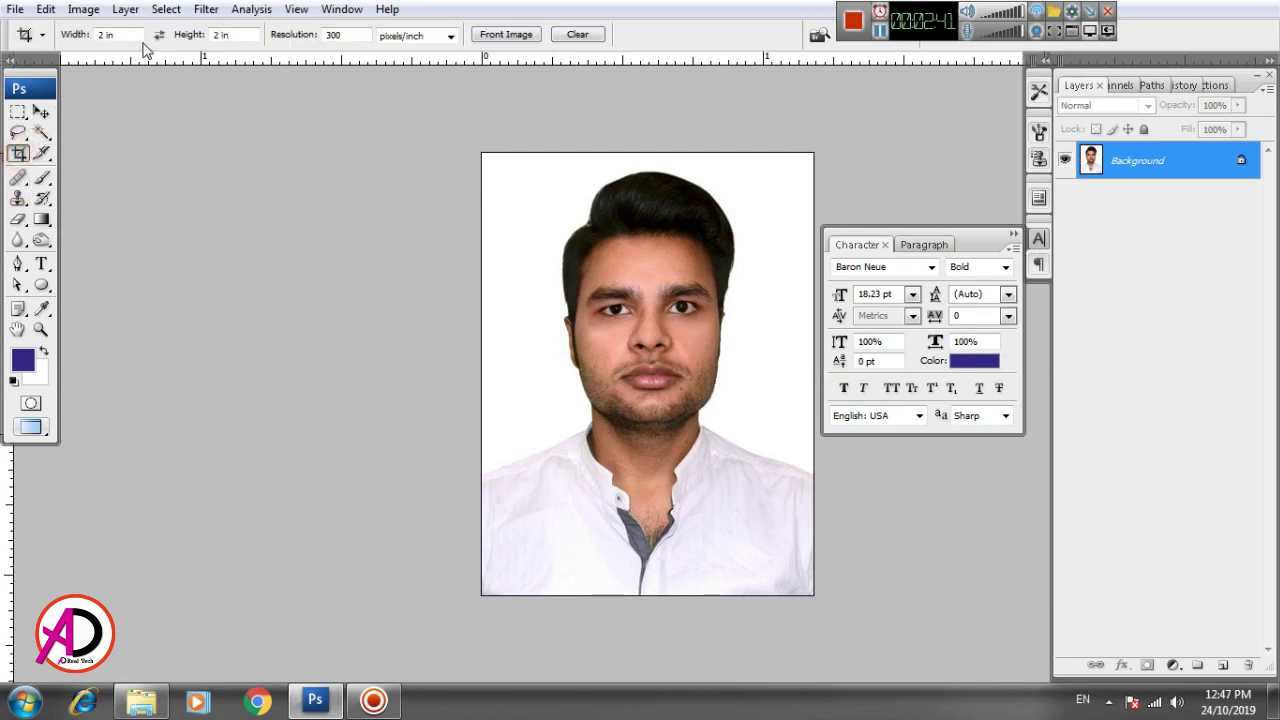
text(1)
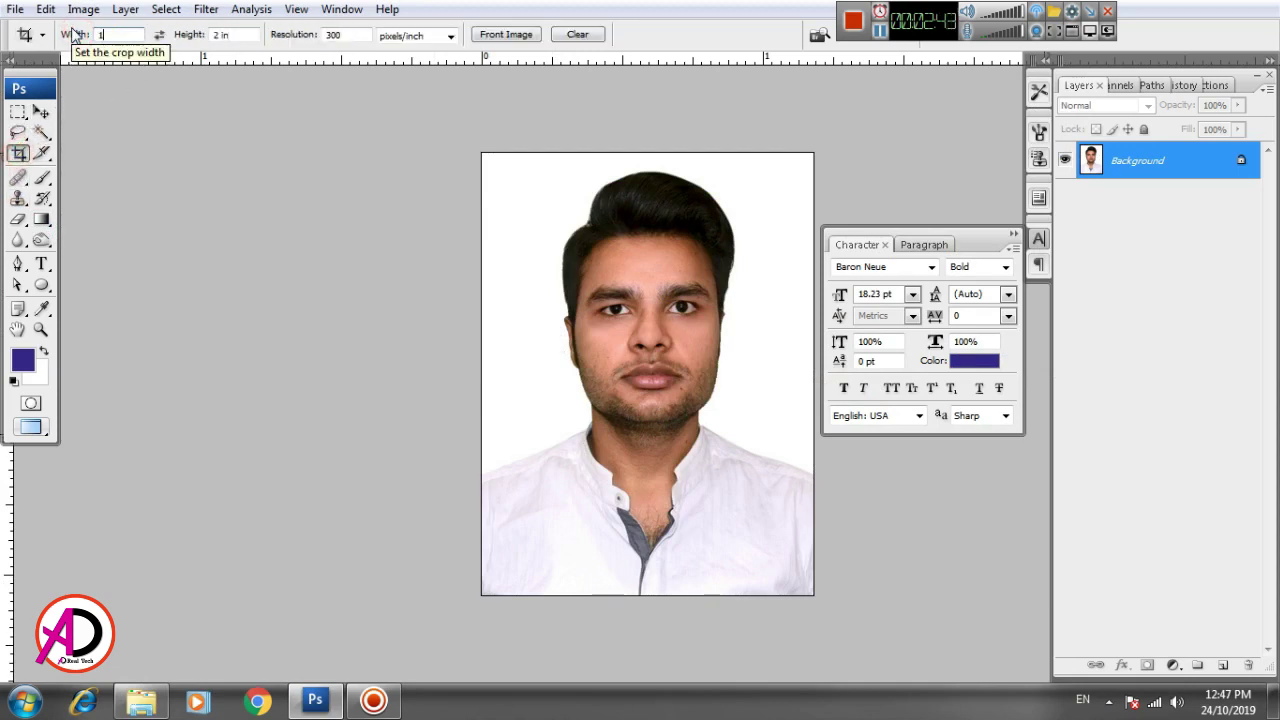
key(Tab)
text(1.1)
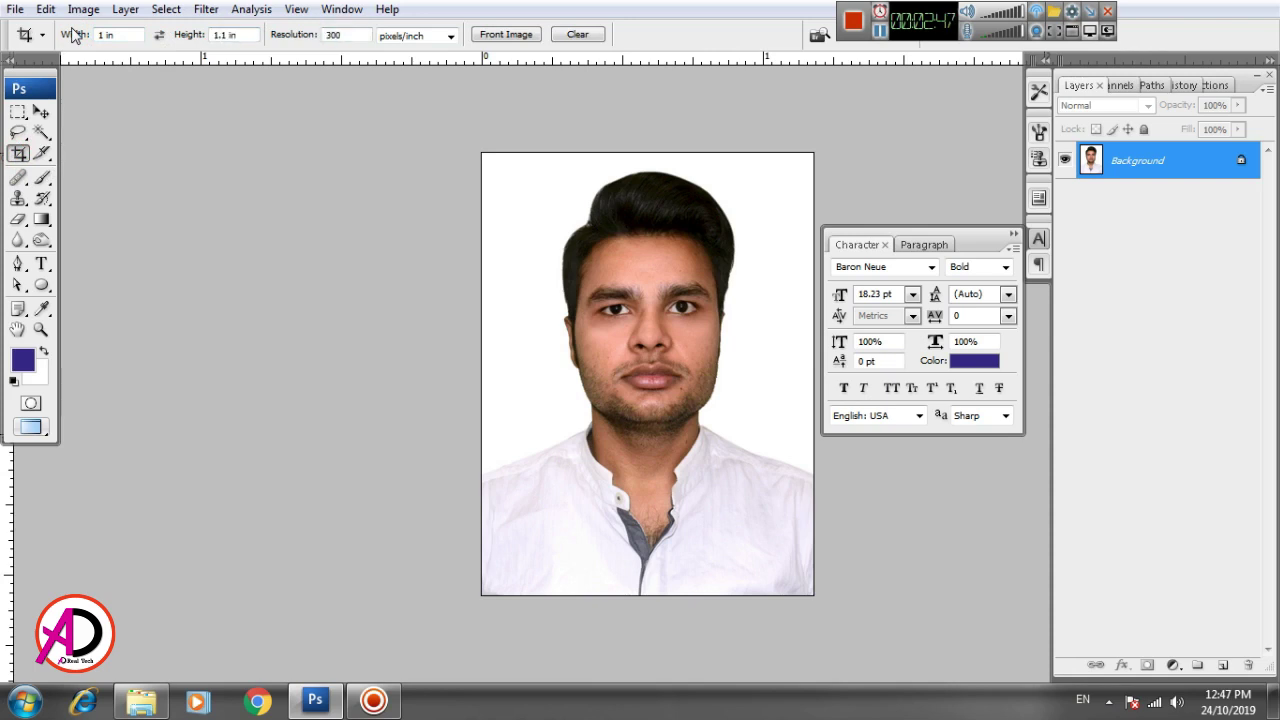
drag(490, 174, 795, 510)
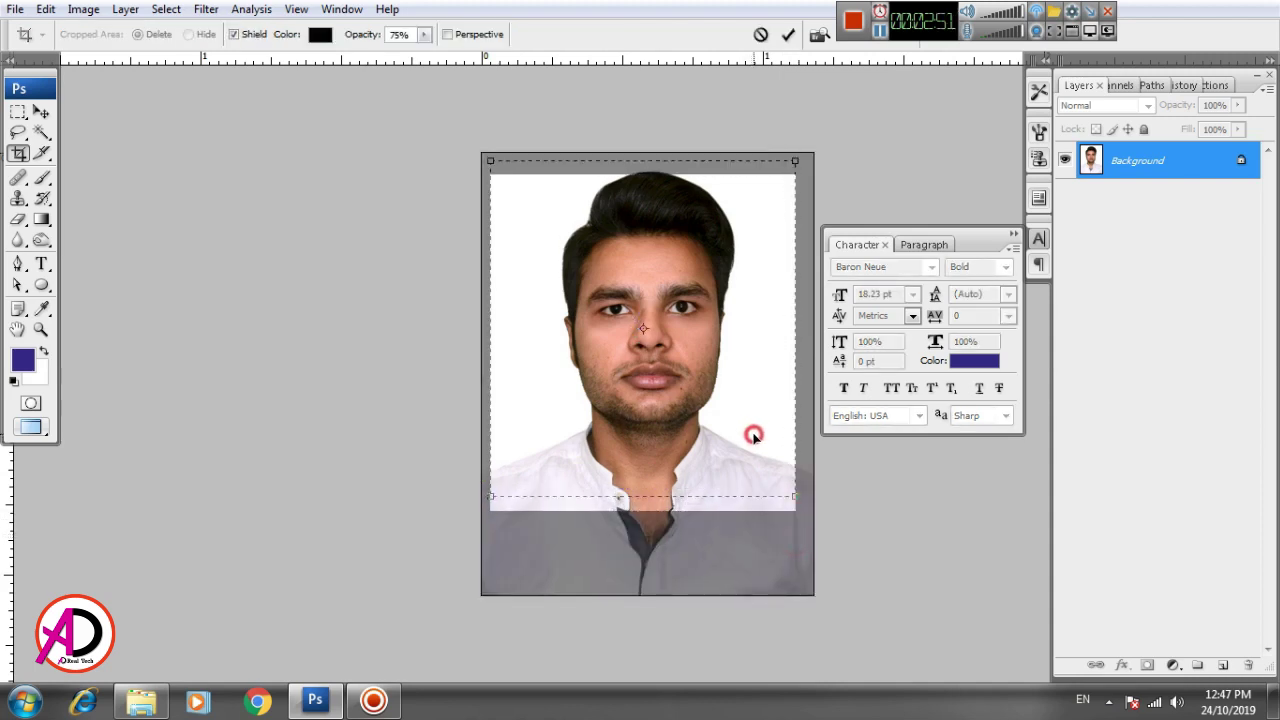
drag(750, 440, 756, 437)
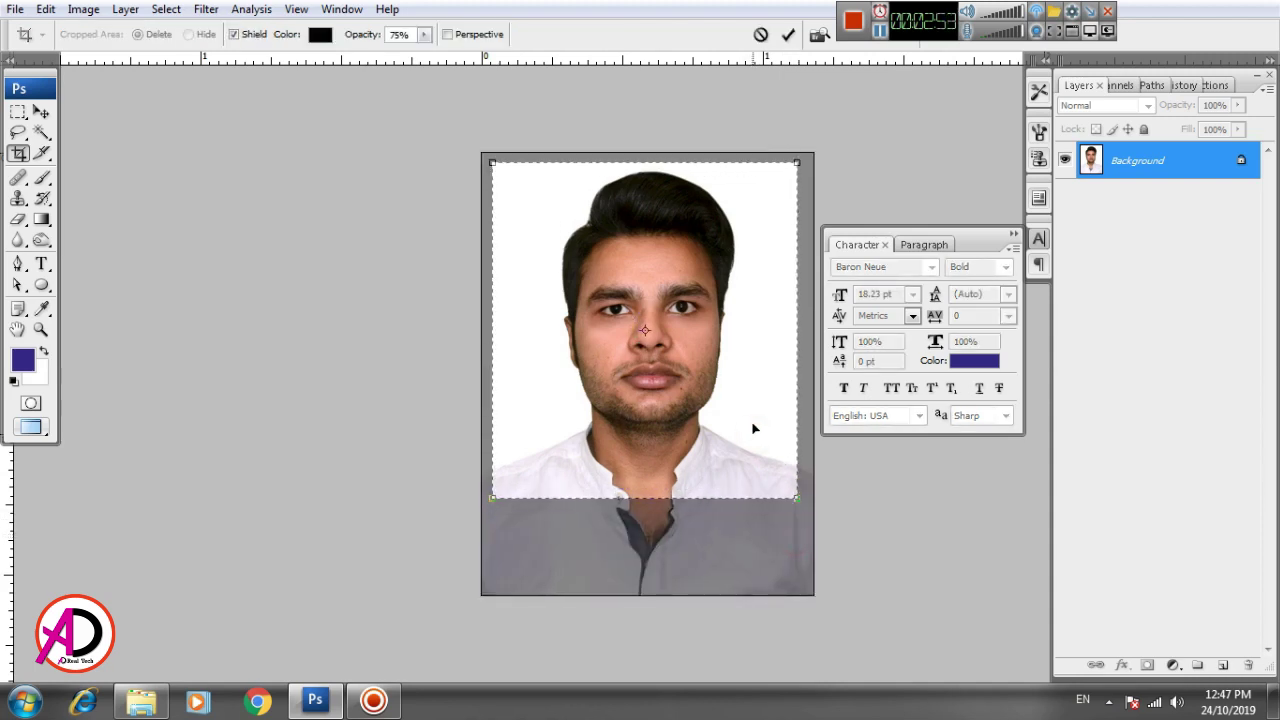
key(Return)
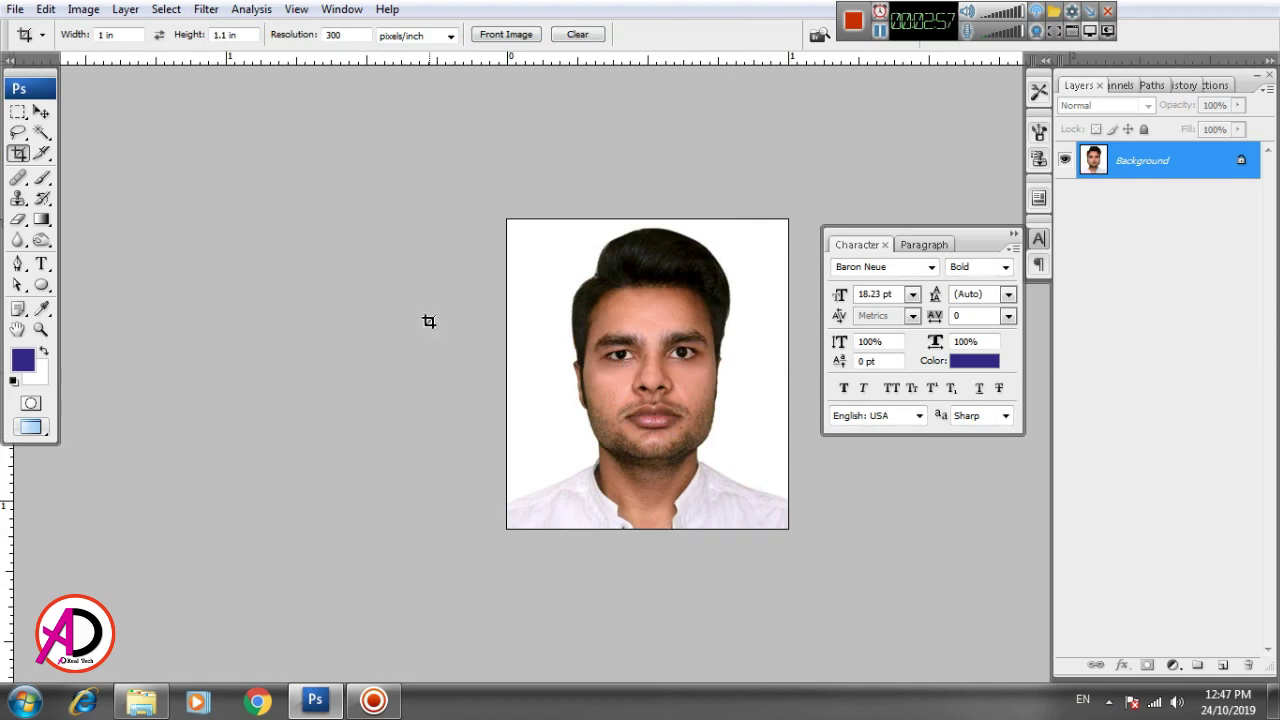
- Undo that crop and recrop the head-and-shoulders area more precisely
key(ctrl+z)
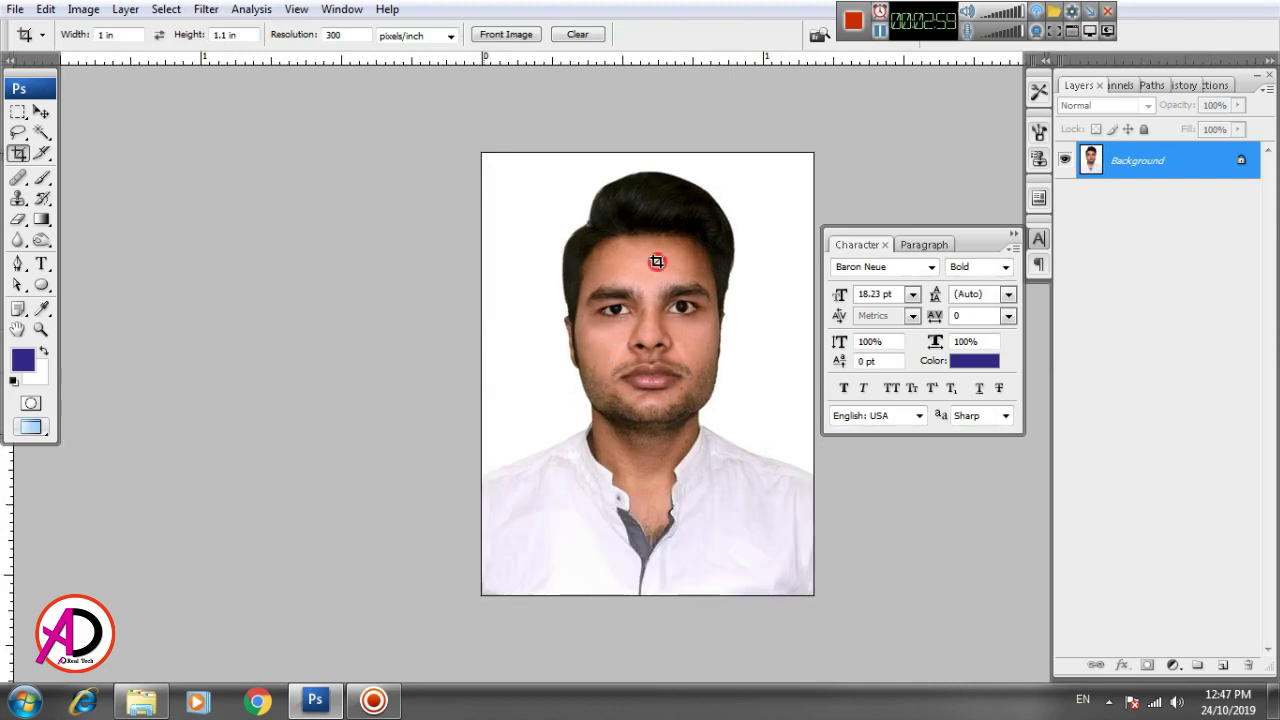
drag(656, 262, 855, 488)
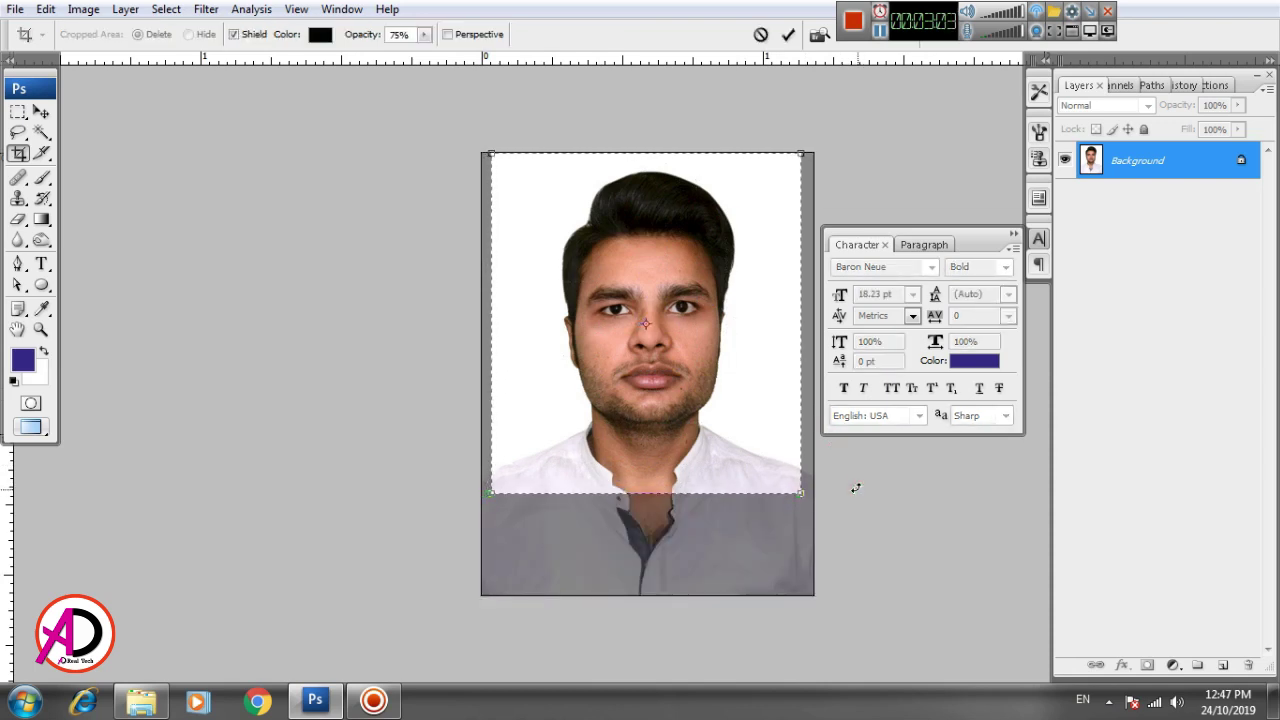
key(Return)
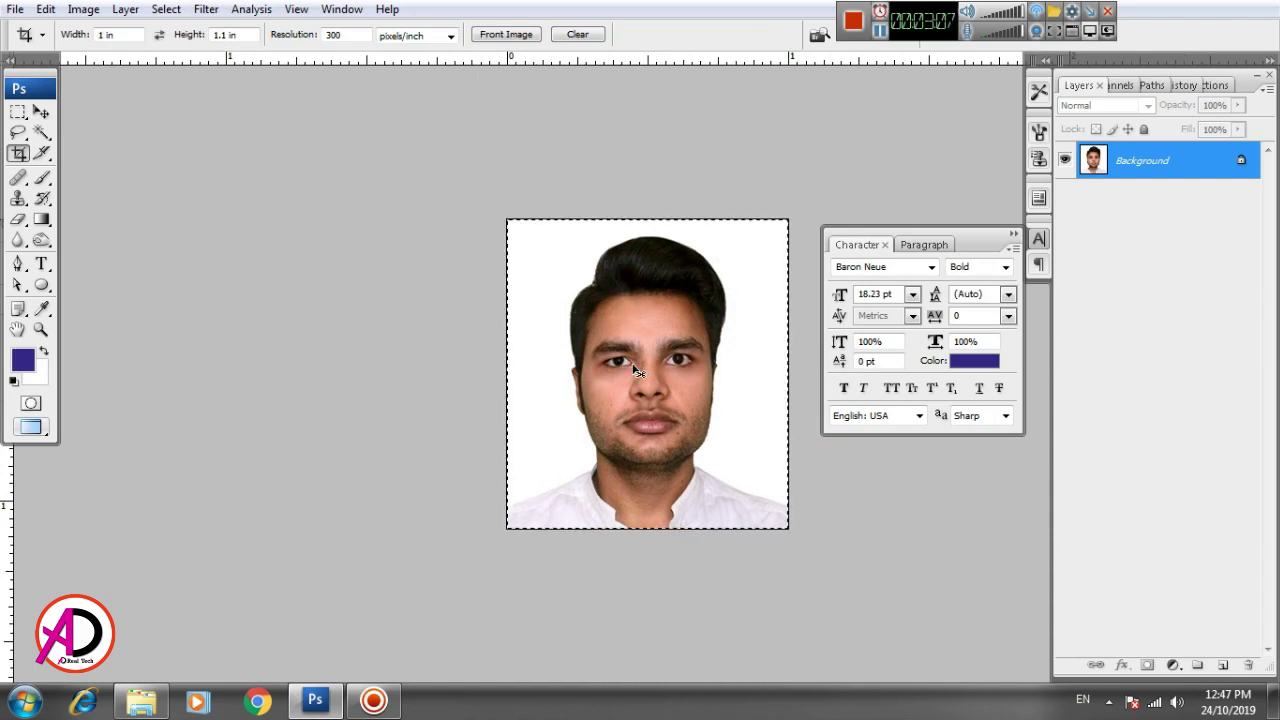
click(41, 112)
- Paste the portrait onto the card over the header and scale it to about 75%
click(655, 426)
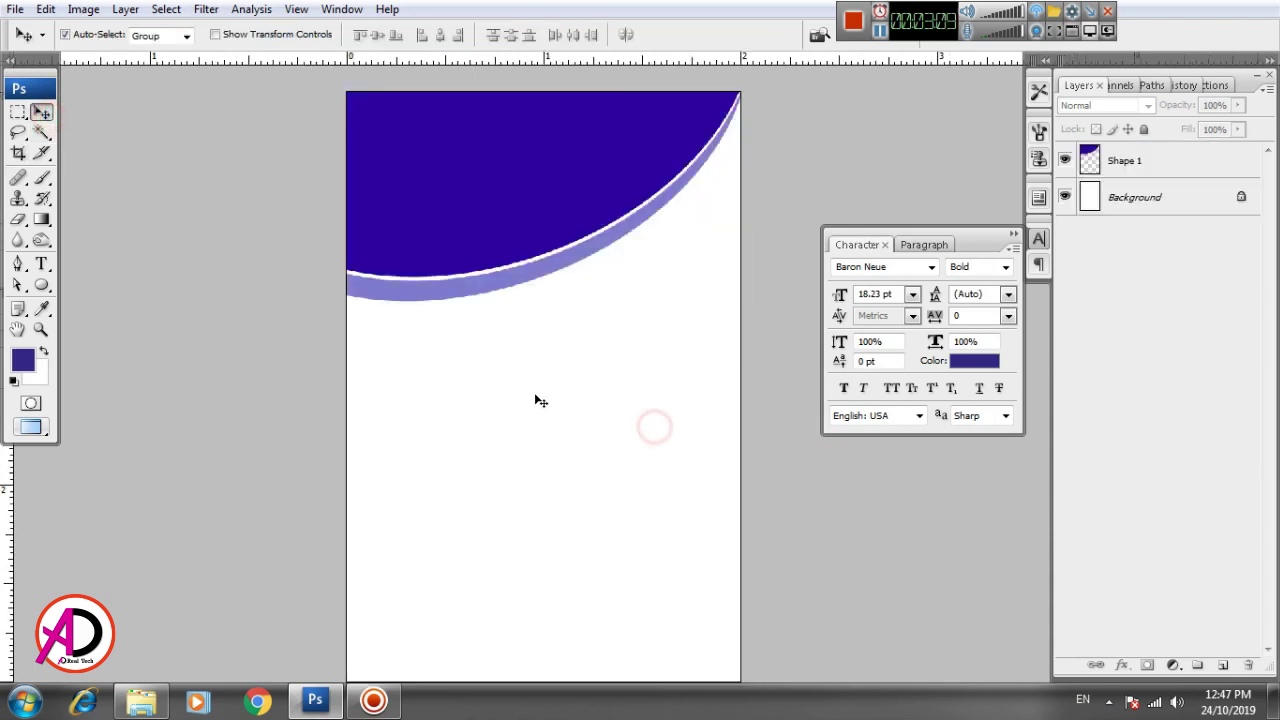
key(ctrl+v)
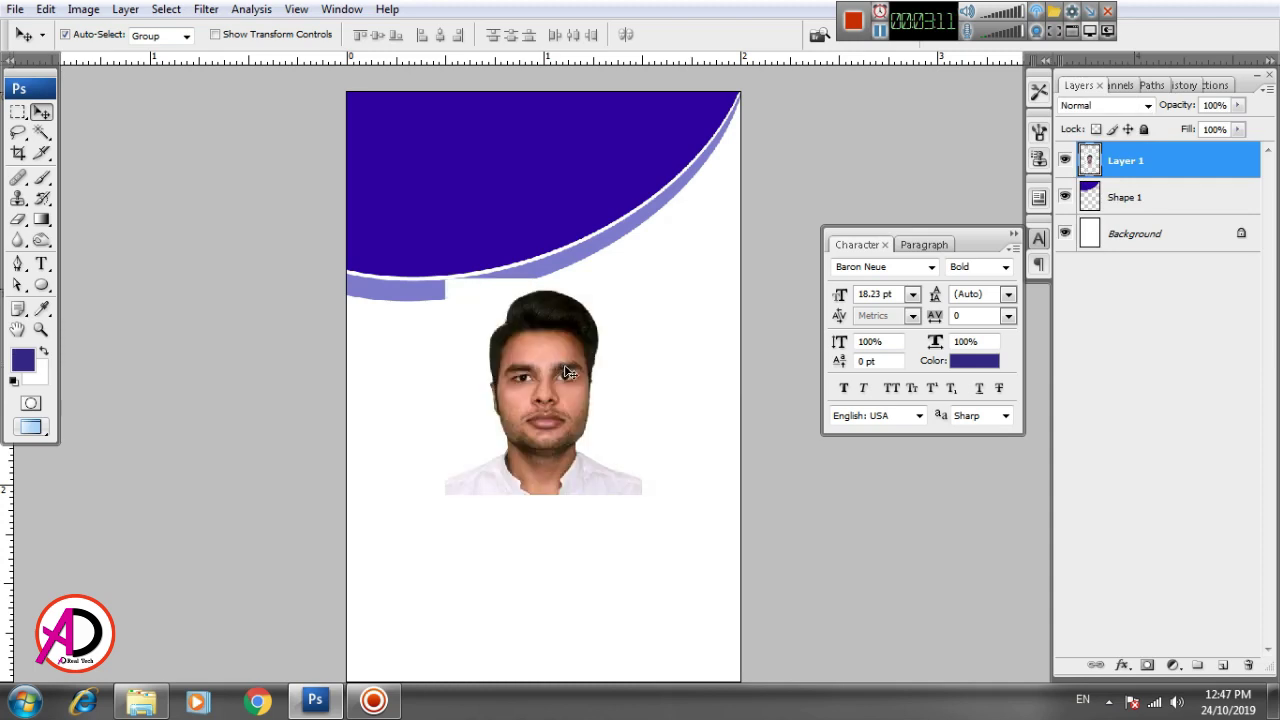
mouse_move(566, 390)
mouse_down()
mouse_move(555, 259)
mouse_move(565, 269)
mouse_up()
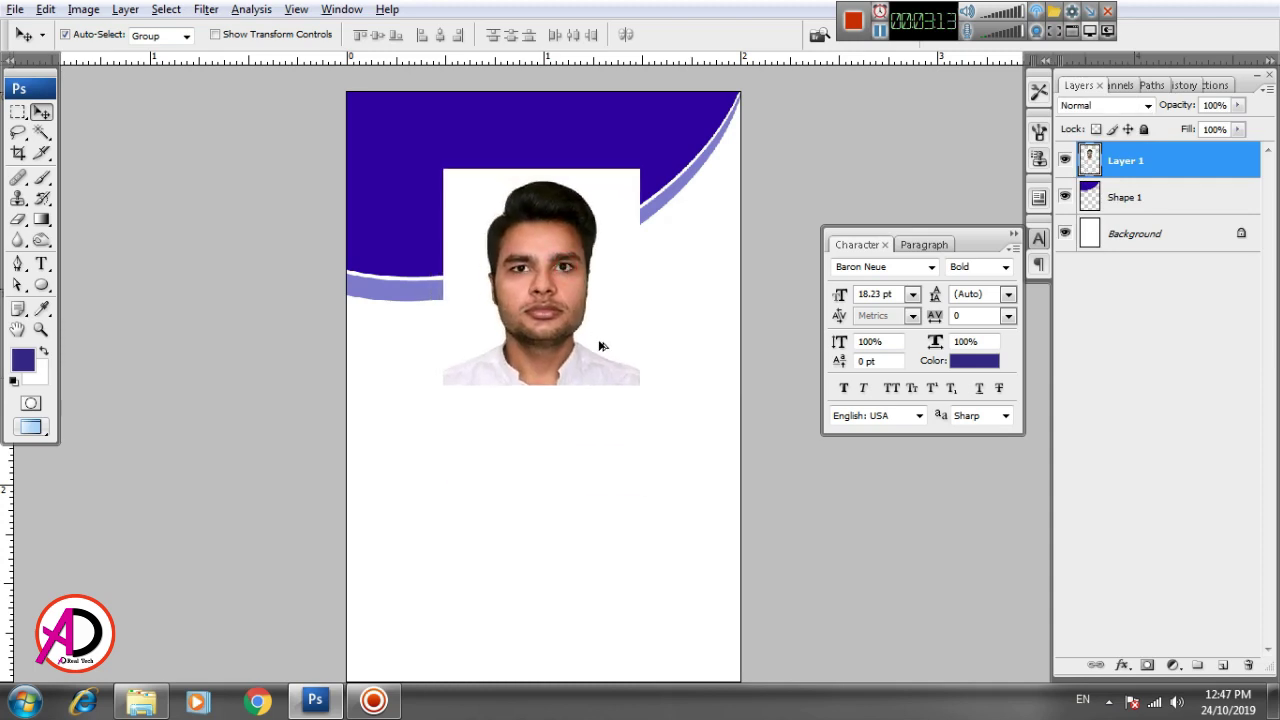
scroll(613, 370, down, 2)
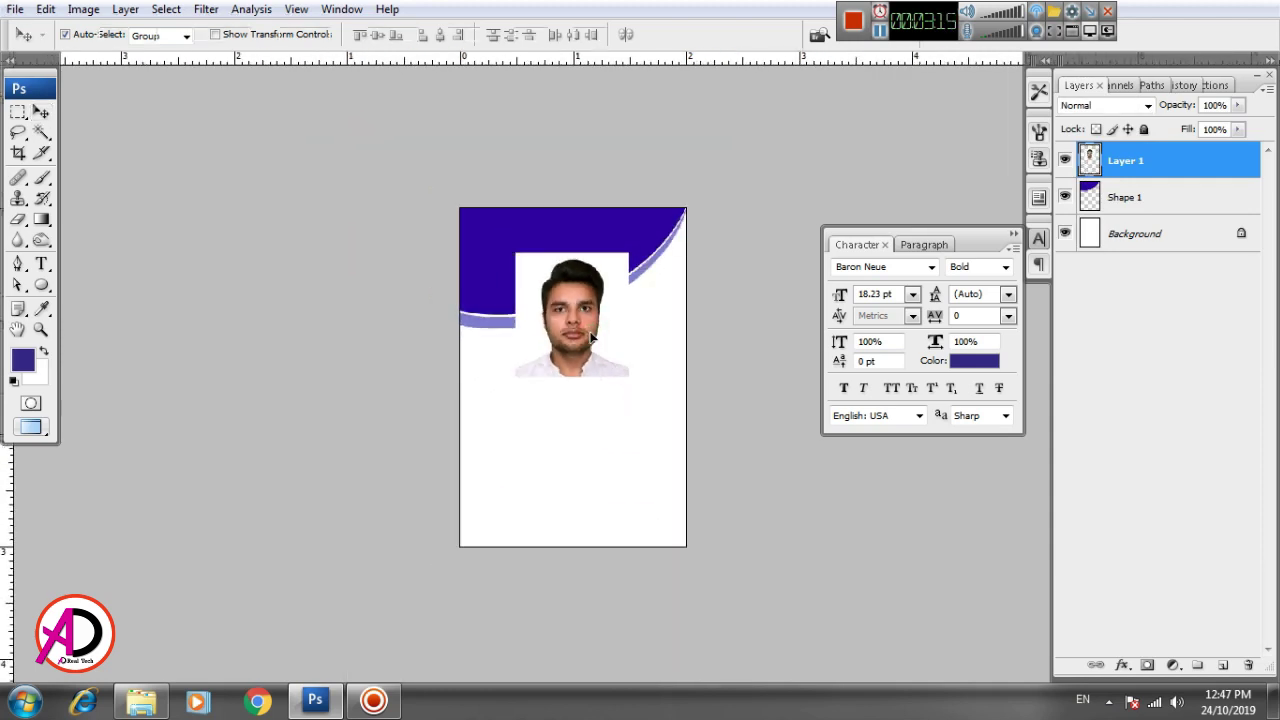
key(ctrl+t)
drag(628, 254, 611, 271)
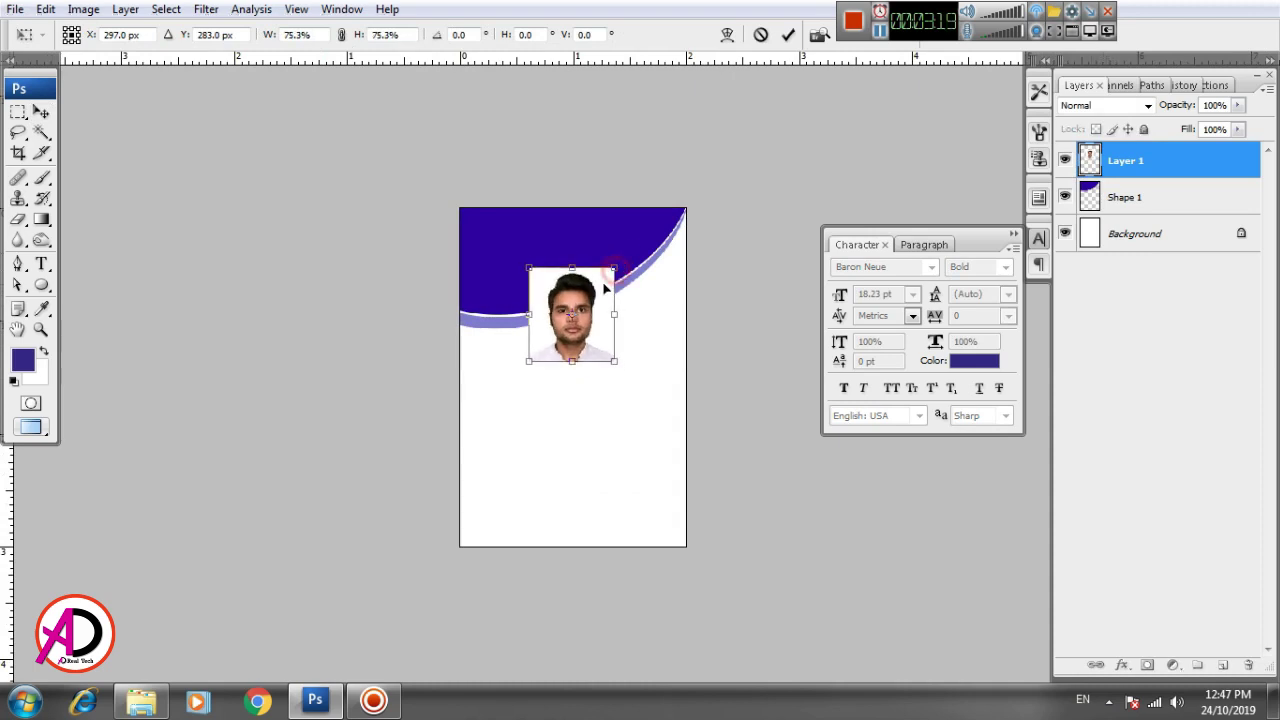
key(Return)
scroll(632, 384, up, 1)
scroll(632, 384, up, 1)
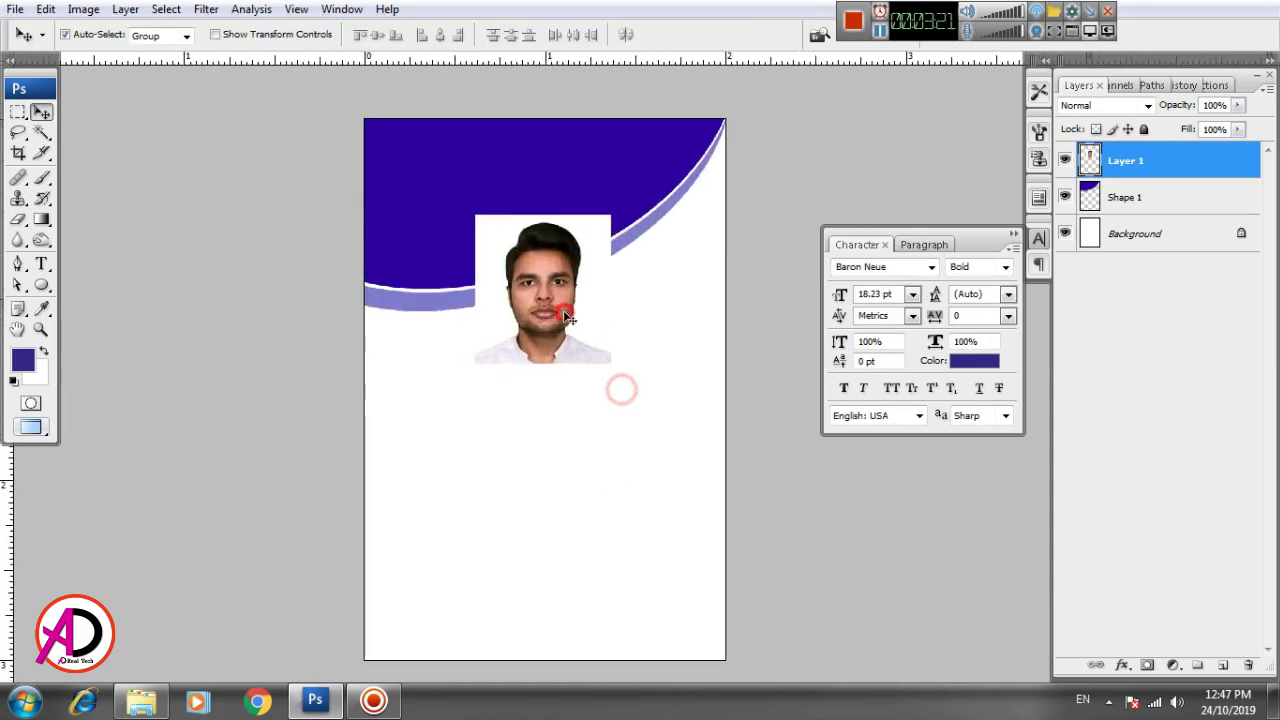
- Add an inside Stroke effect in the card's sampled dark blue, slightly thicker
click(1120, 665)
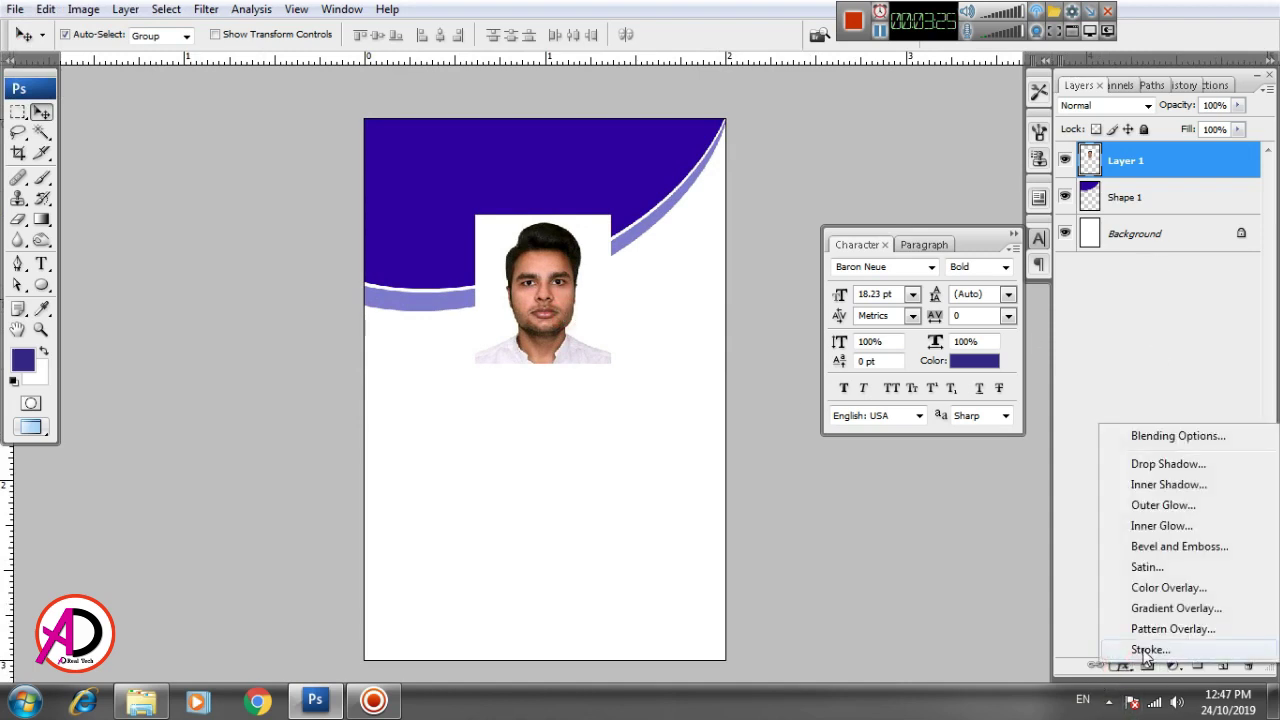
click(1147, 650)
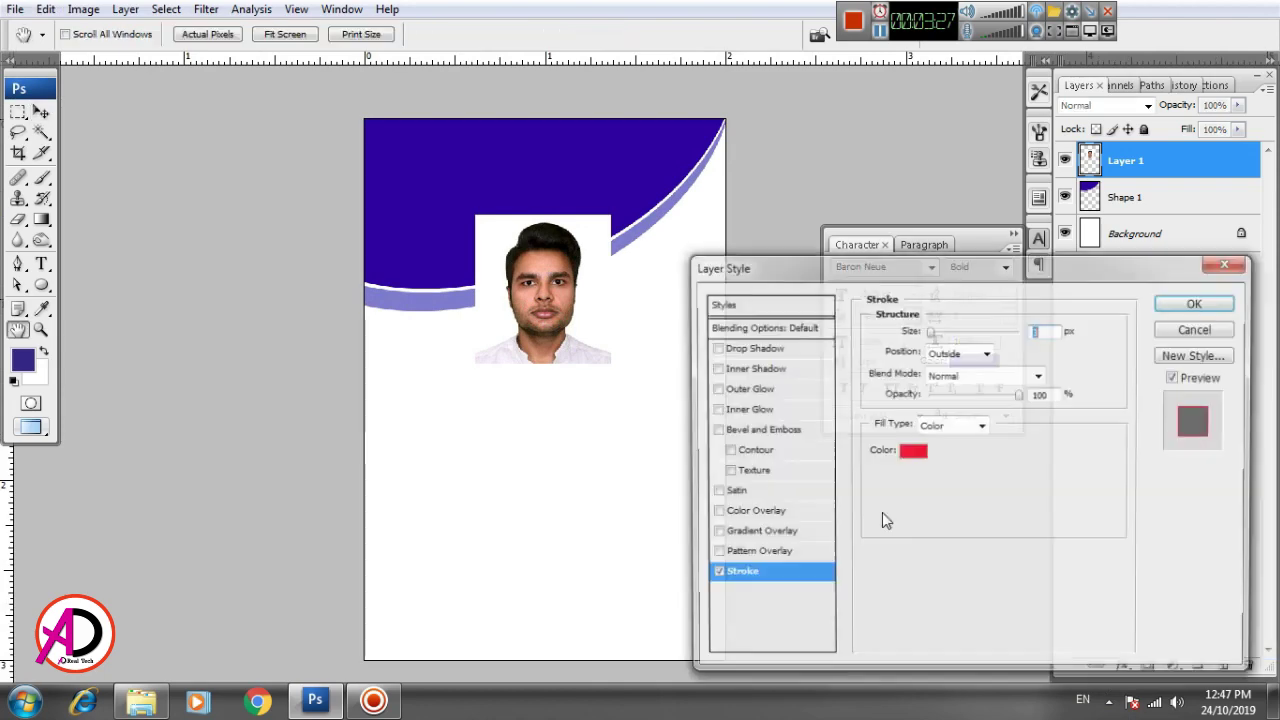
click(906, 453)
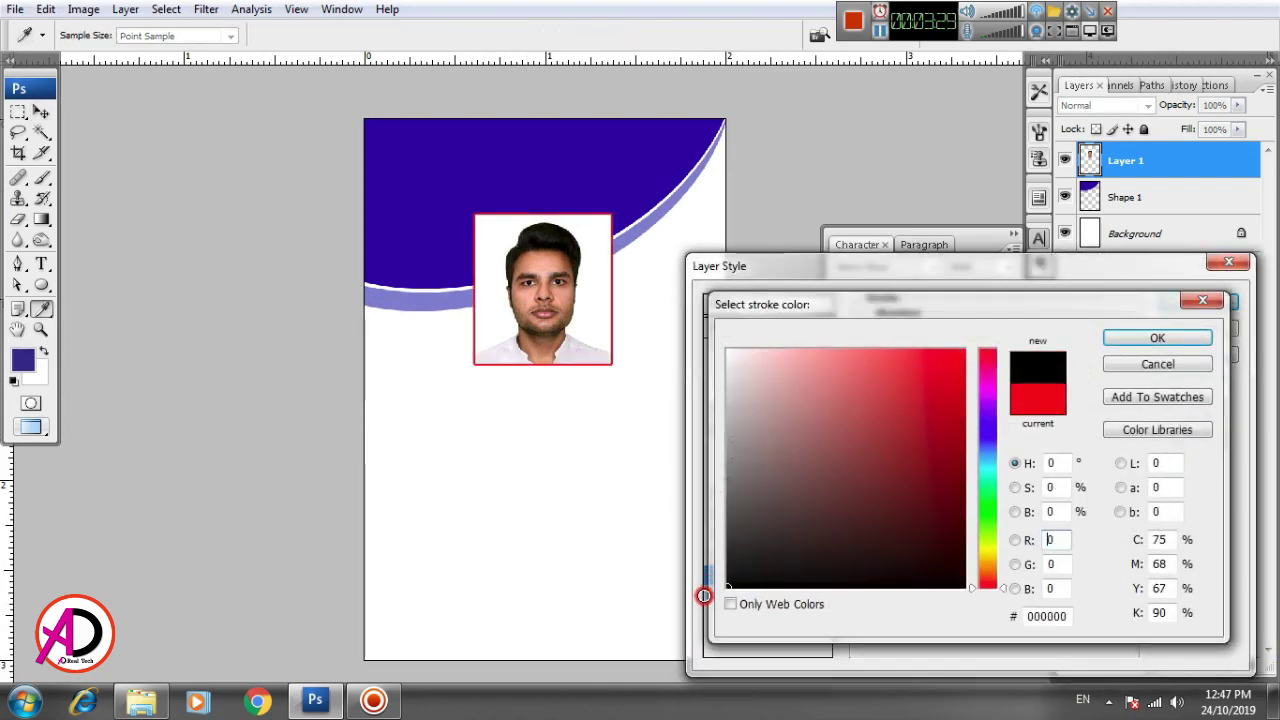
click(638, 168)
click(1157, 338)
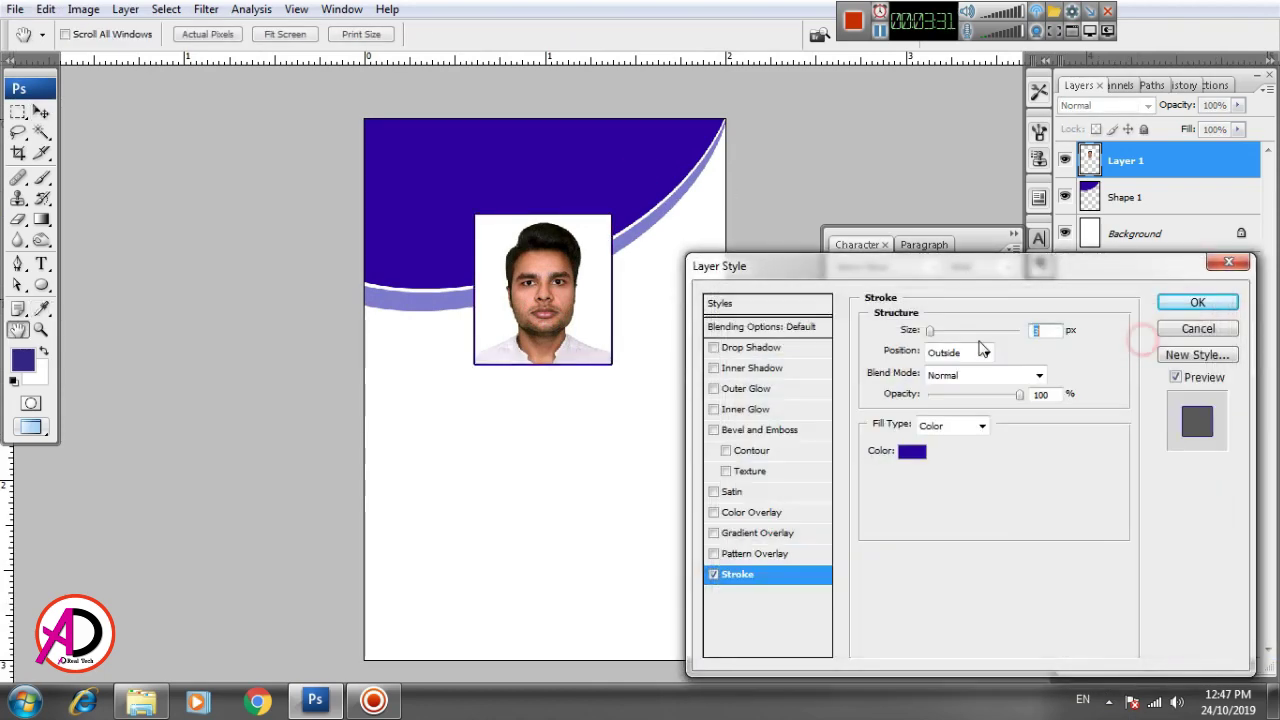
click(940, 352)
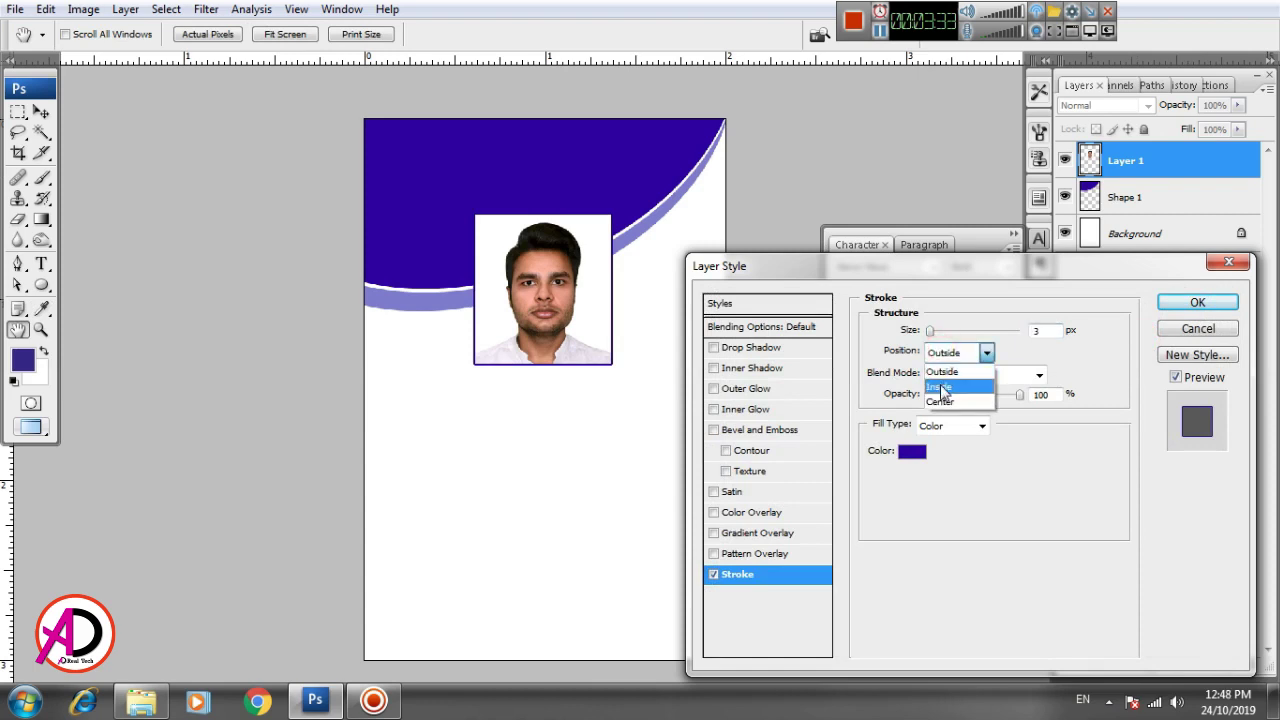
click(940, 374)
drag(930, 333, 934, 335)
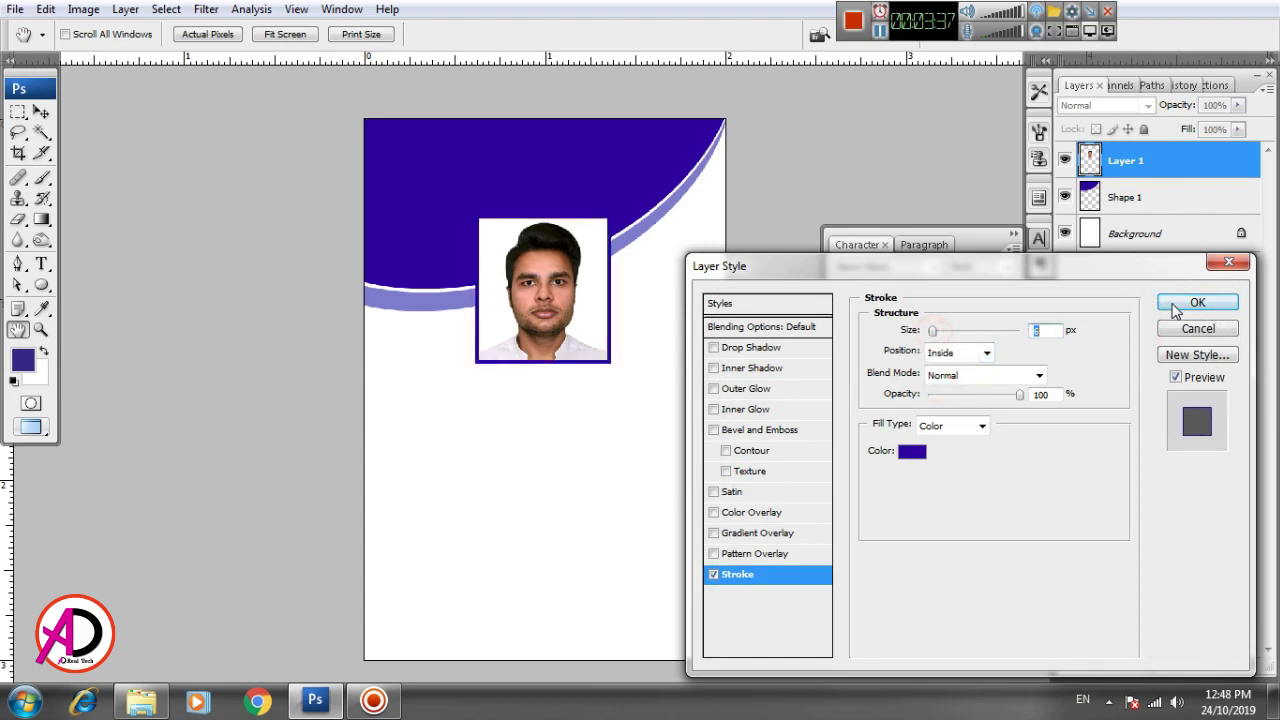
click(1197, 302)
- Enlarge the framed photo to 107.5% and recentre it below the header
drag(633, 399, 647, 330)
scroll(648, 334, down, 3)
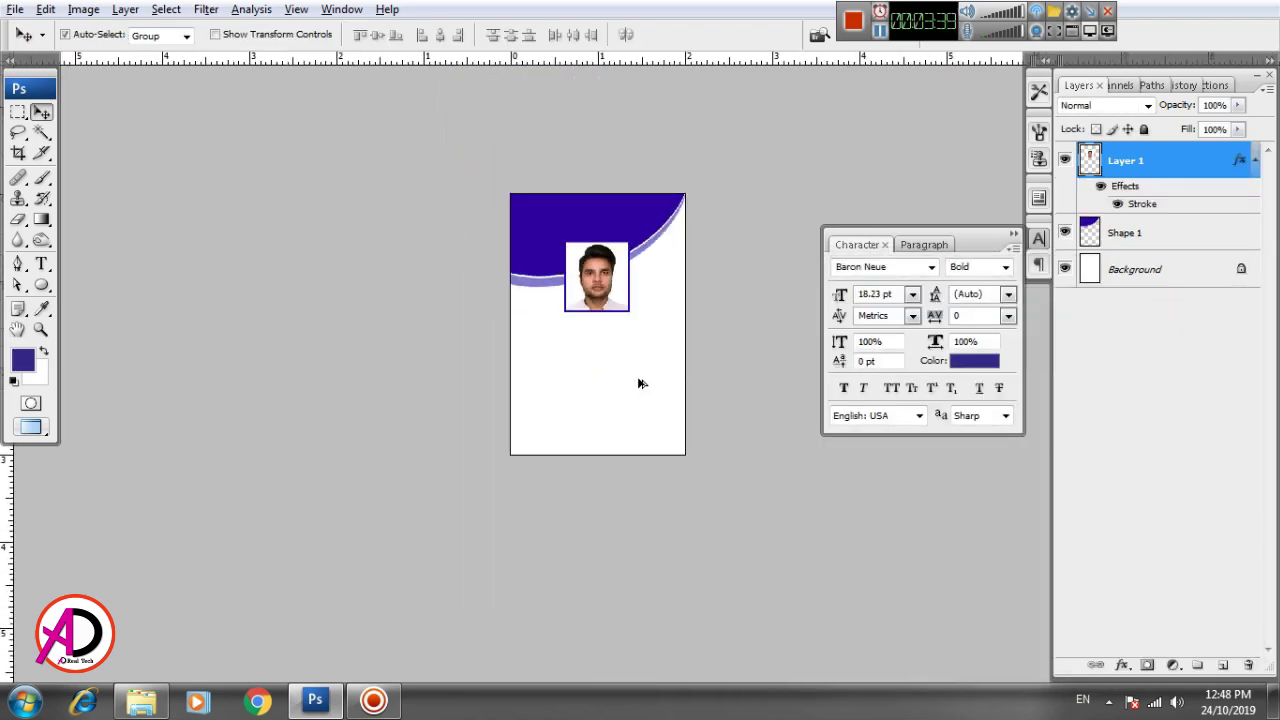
scroll(660, 388, up, 2)
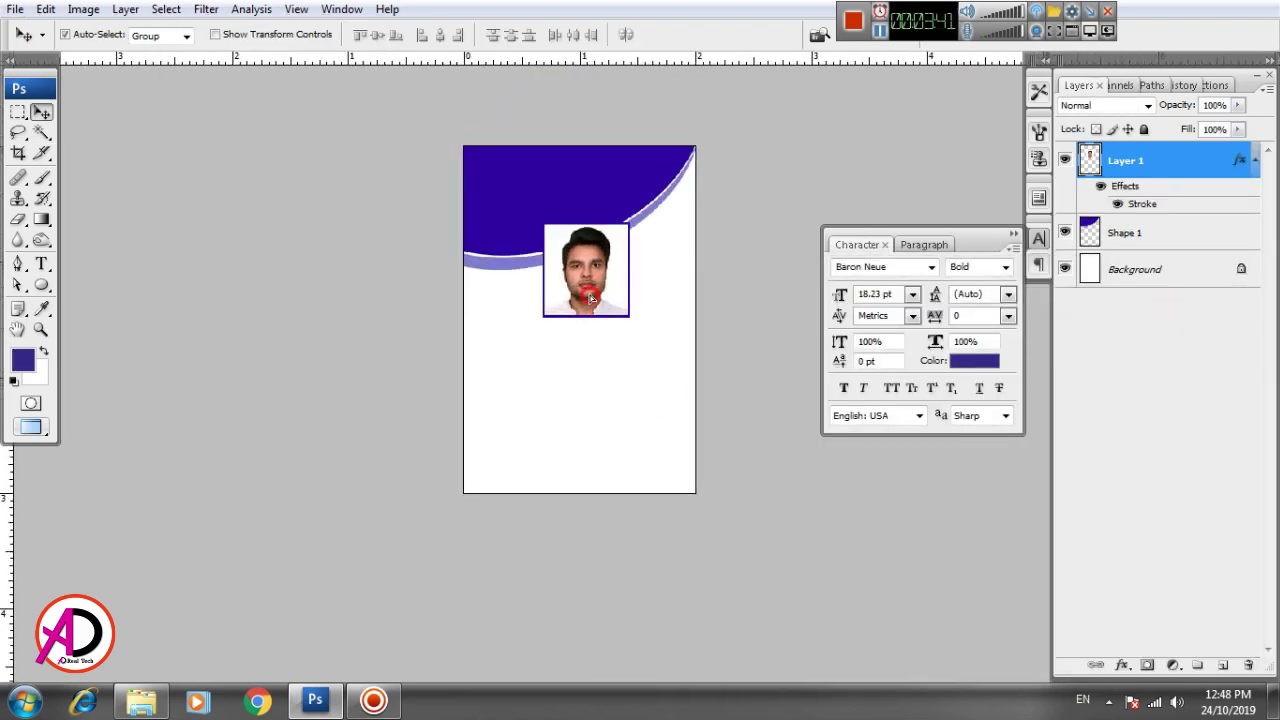
drag(593, 299, 587, 299)
key(ctrl+t)
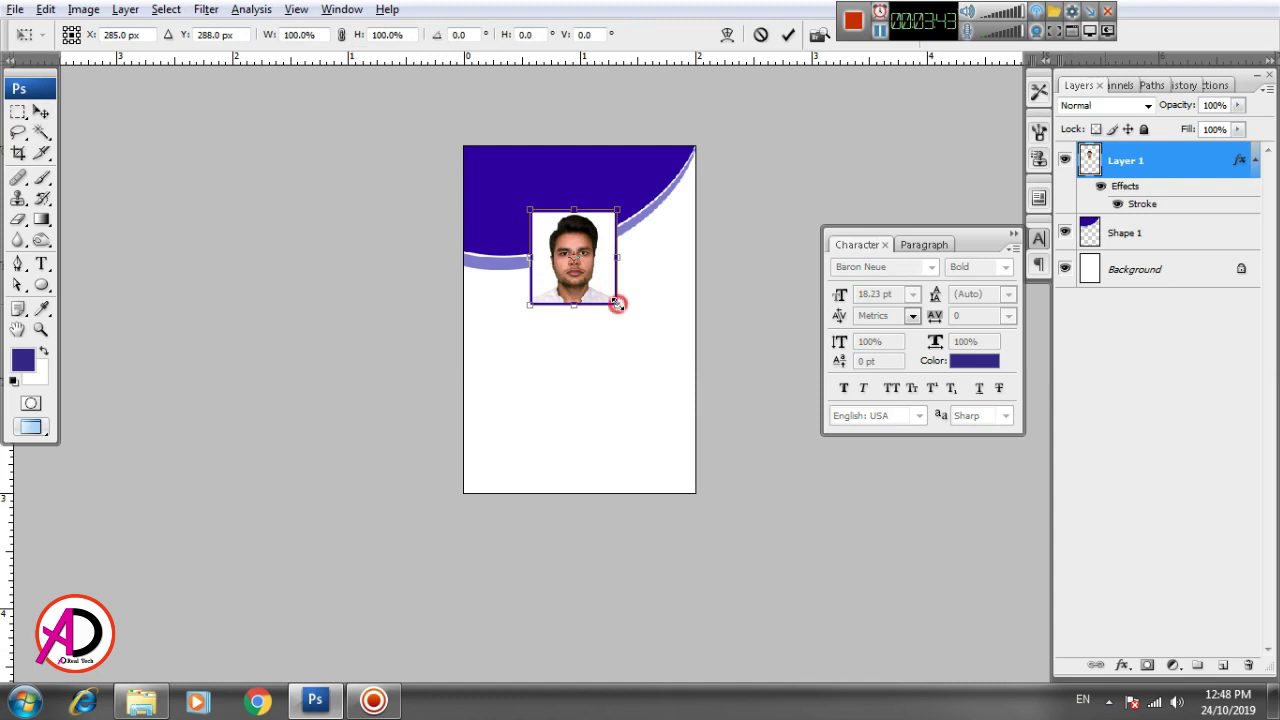
drag(617, 303, 619, 308)
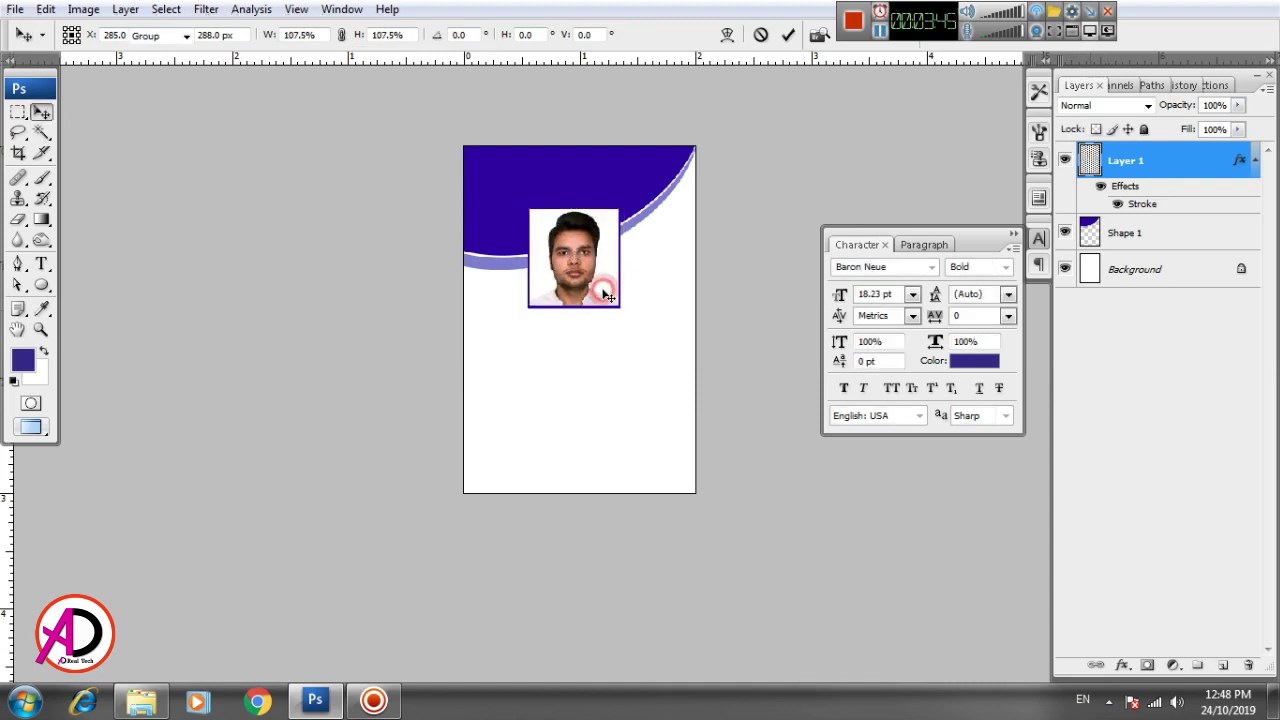
key(Return)
drag(559, 263, 565, 267)
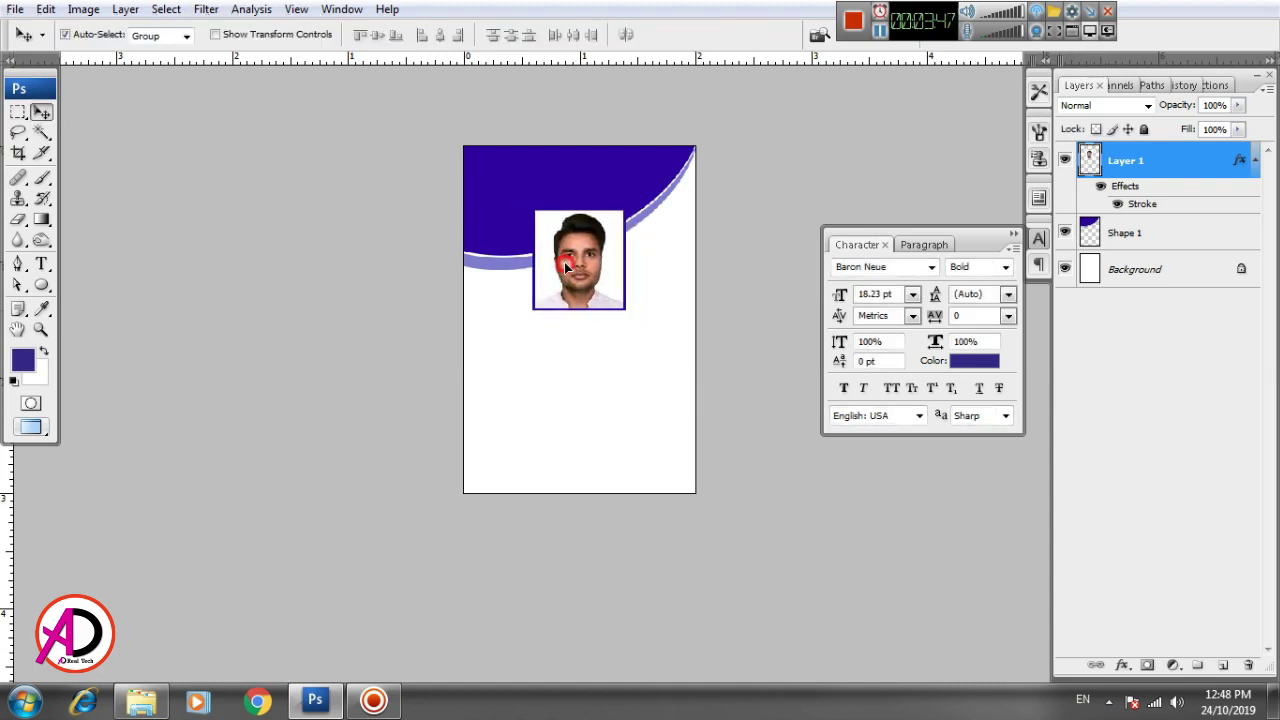
key(Left)
drag(564, 266, 561, 267)
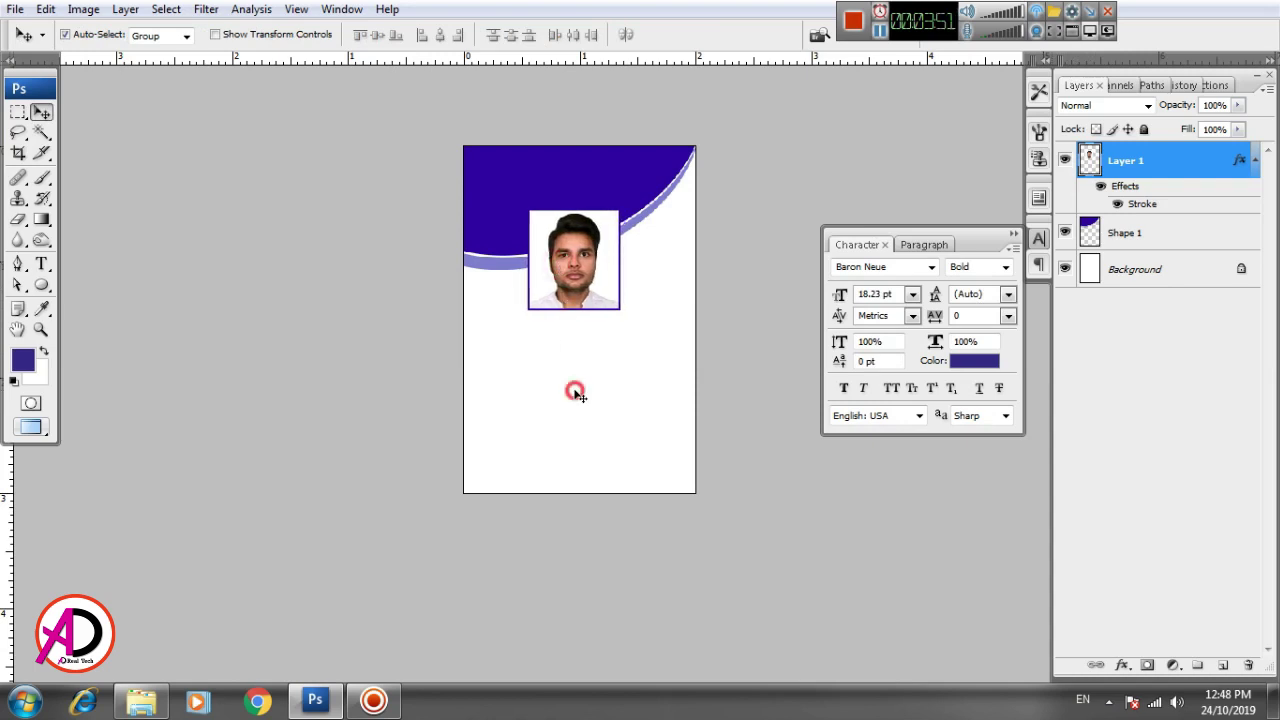
click(606, 424)
scroll(617, 349, up, 3)
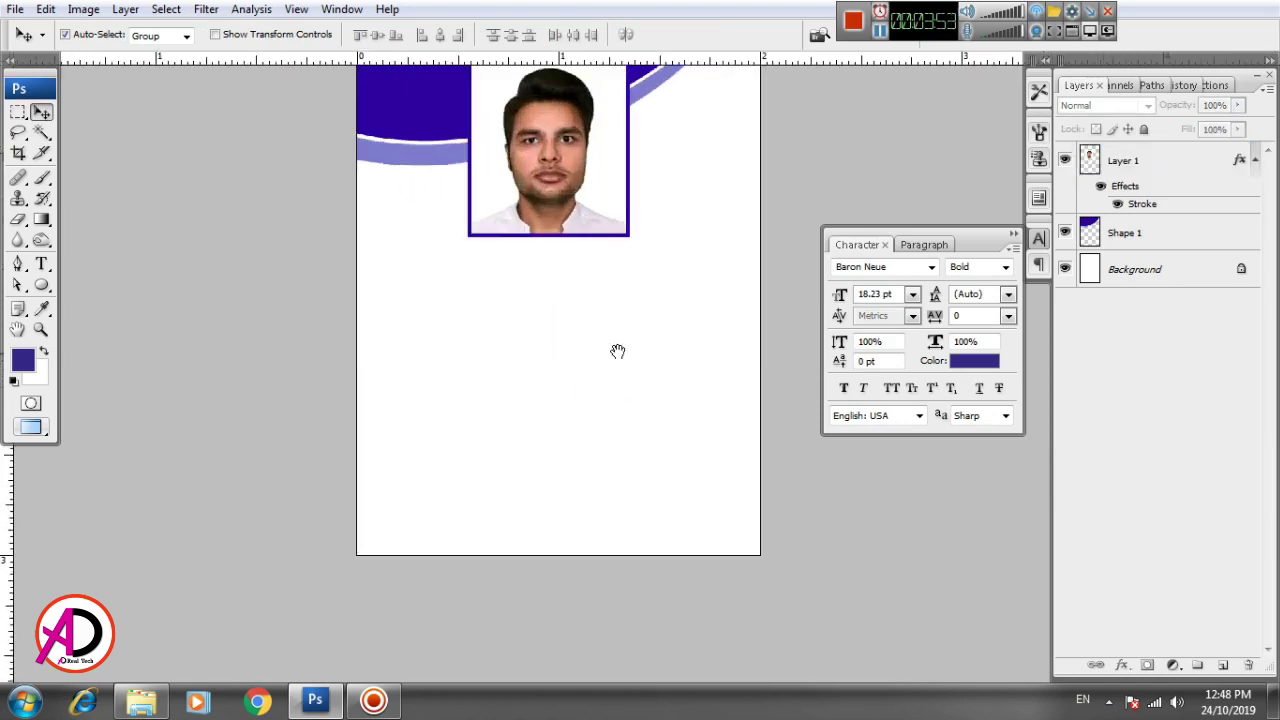
- Type the 'GLOBAL TO' heading in the blue header and colour it white
click(41, 265)
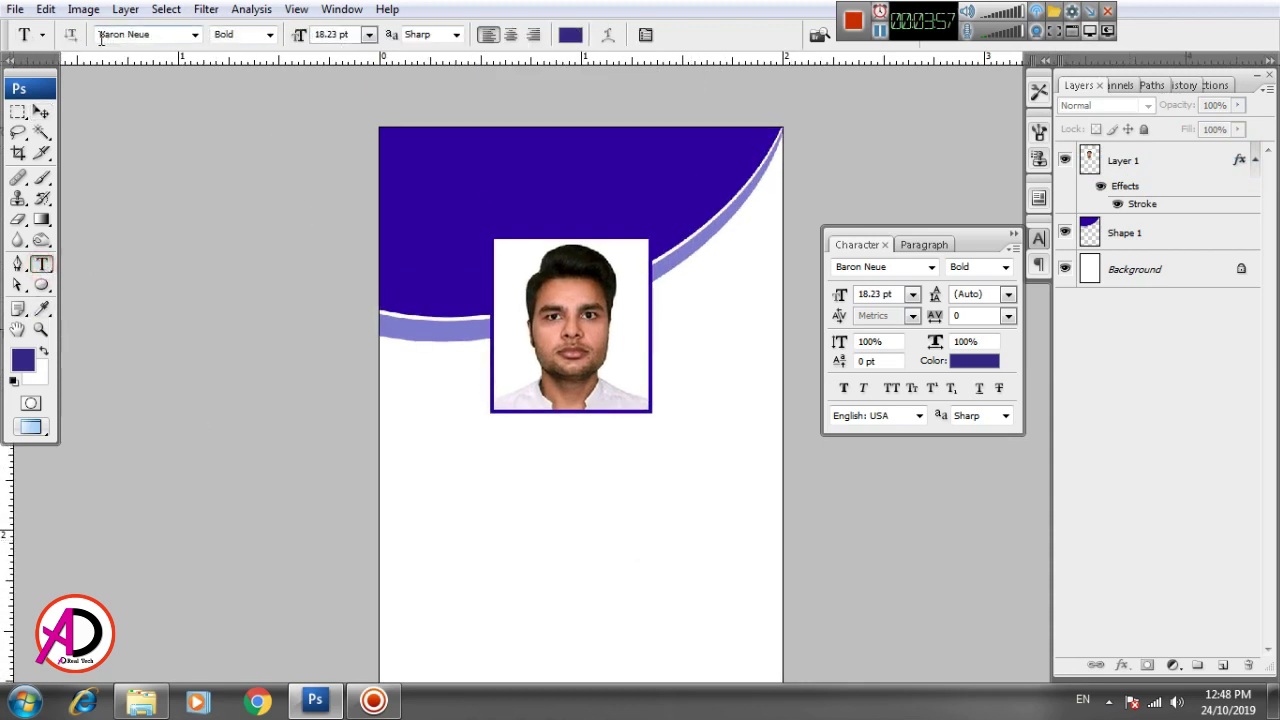
click(507, 176)
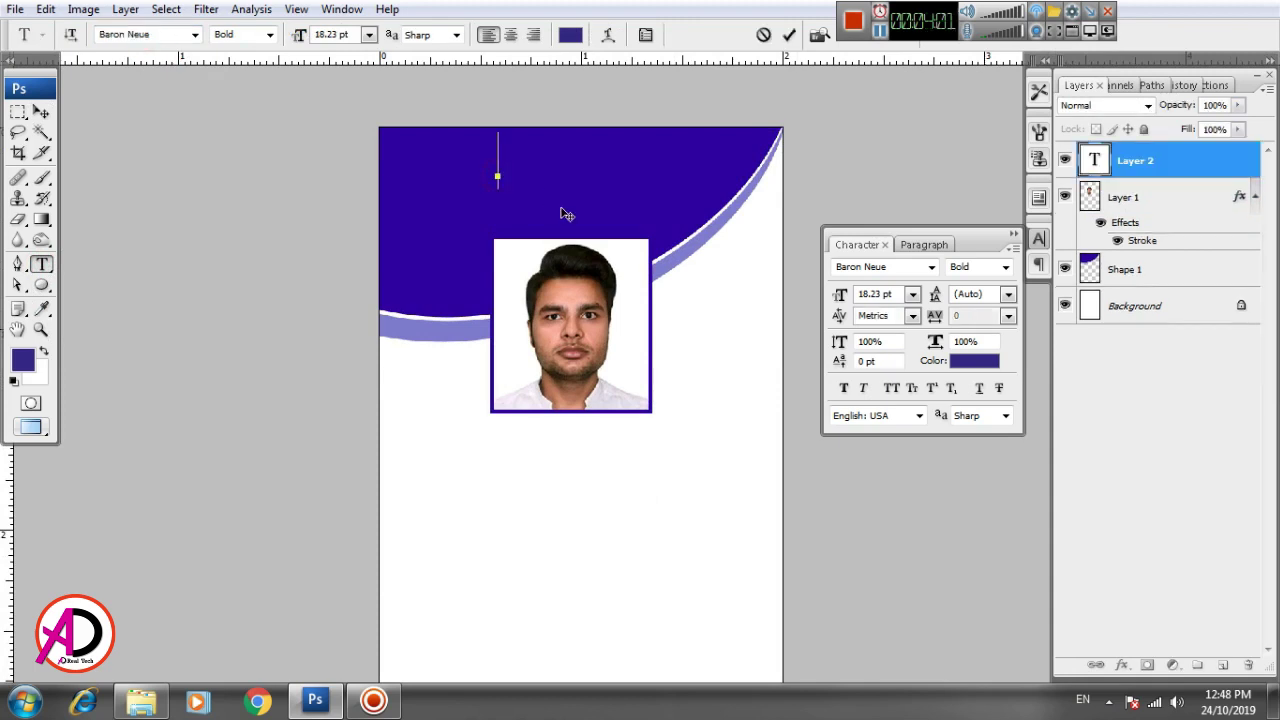
text(GLOBAL TOU)
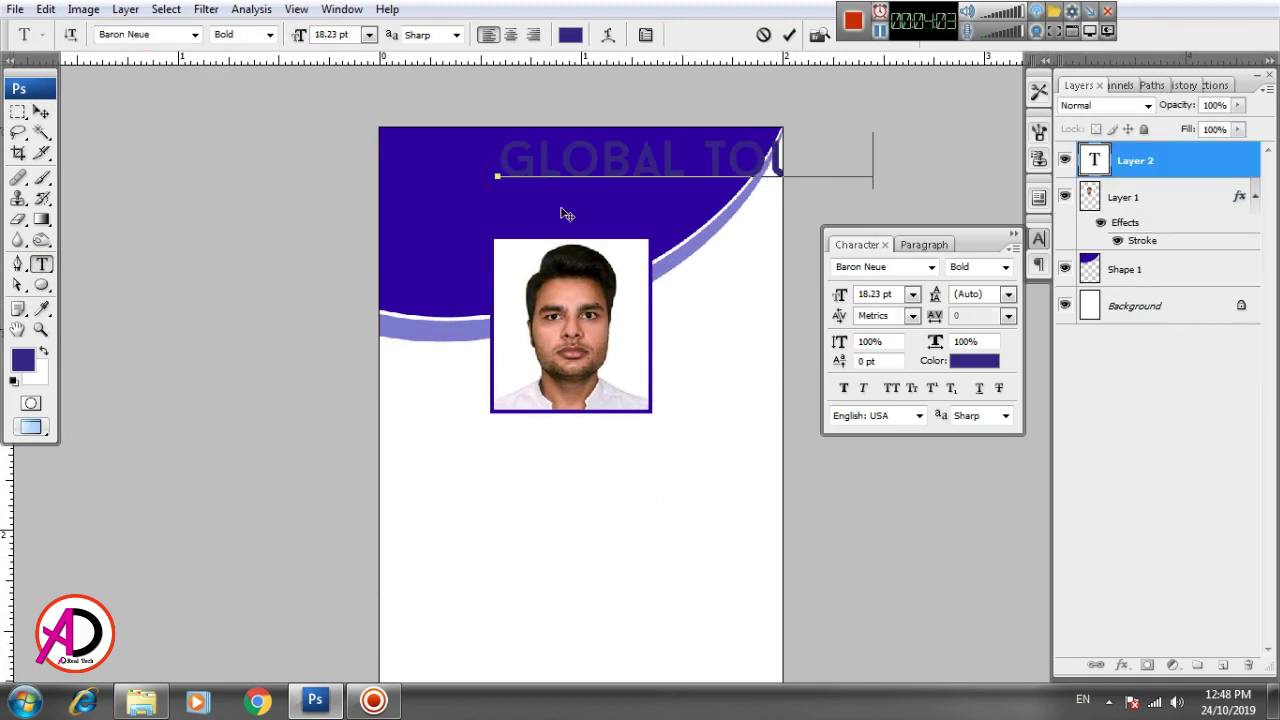
key(ctrl+a)
click(962, 360)
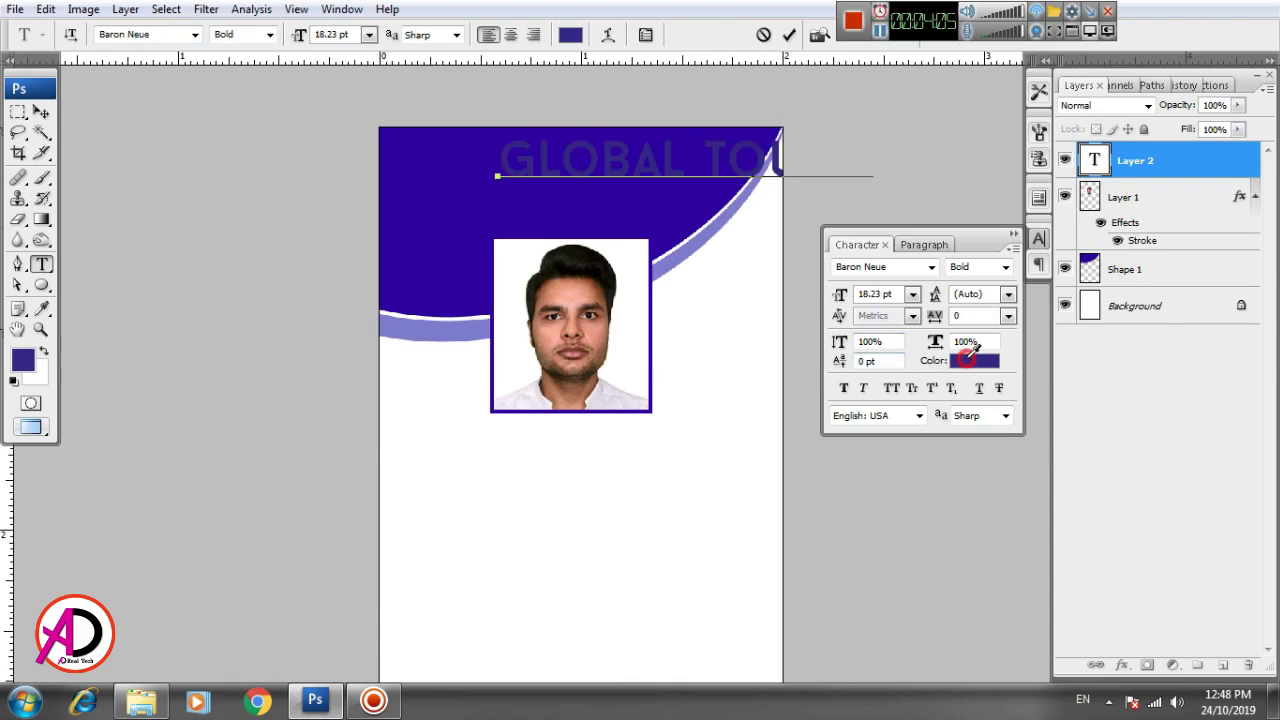
drag(756, 366, 697, 318)
- Enlarge the white GLOBAL TOUCH heading and move it right to centre it atop the header
click(1145, 338)
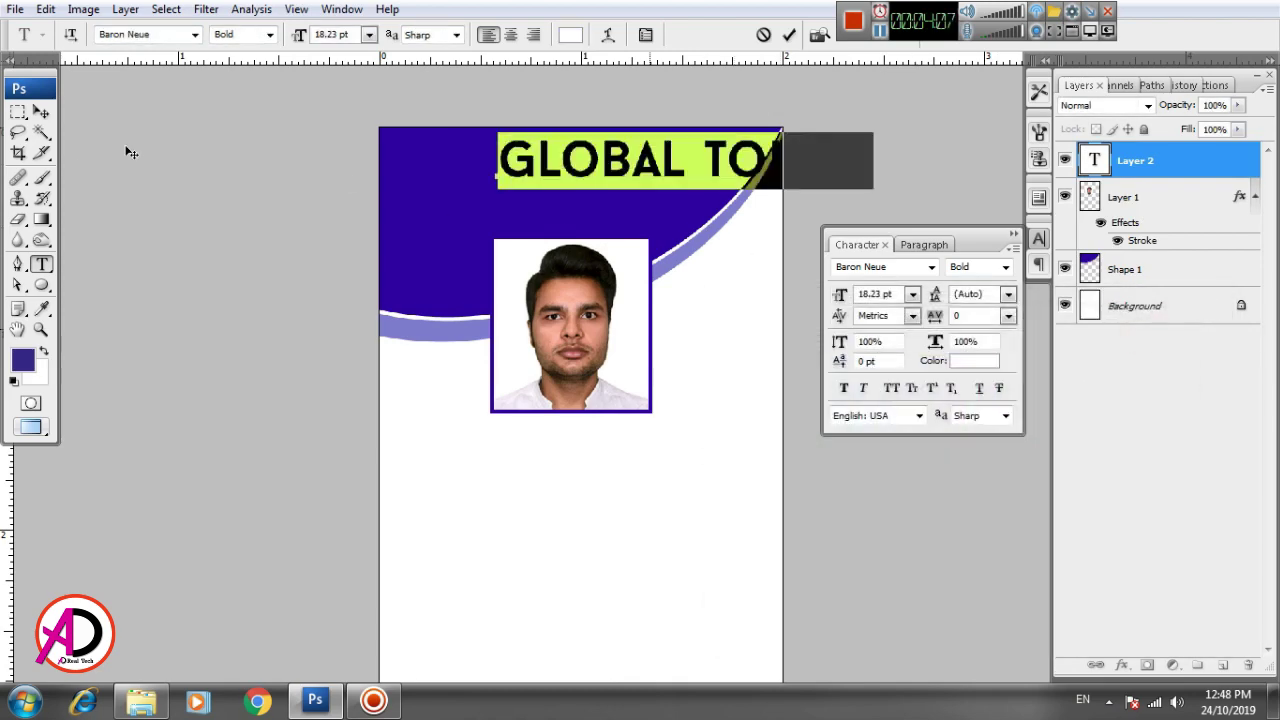
click(40, 113)
key(ctrl+t)
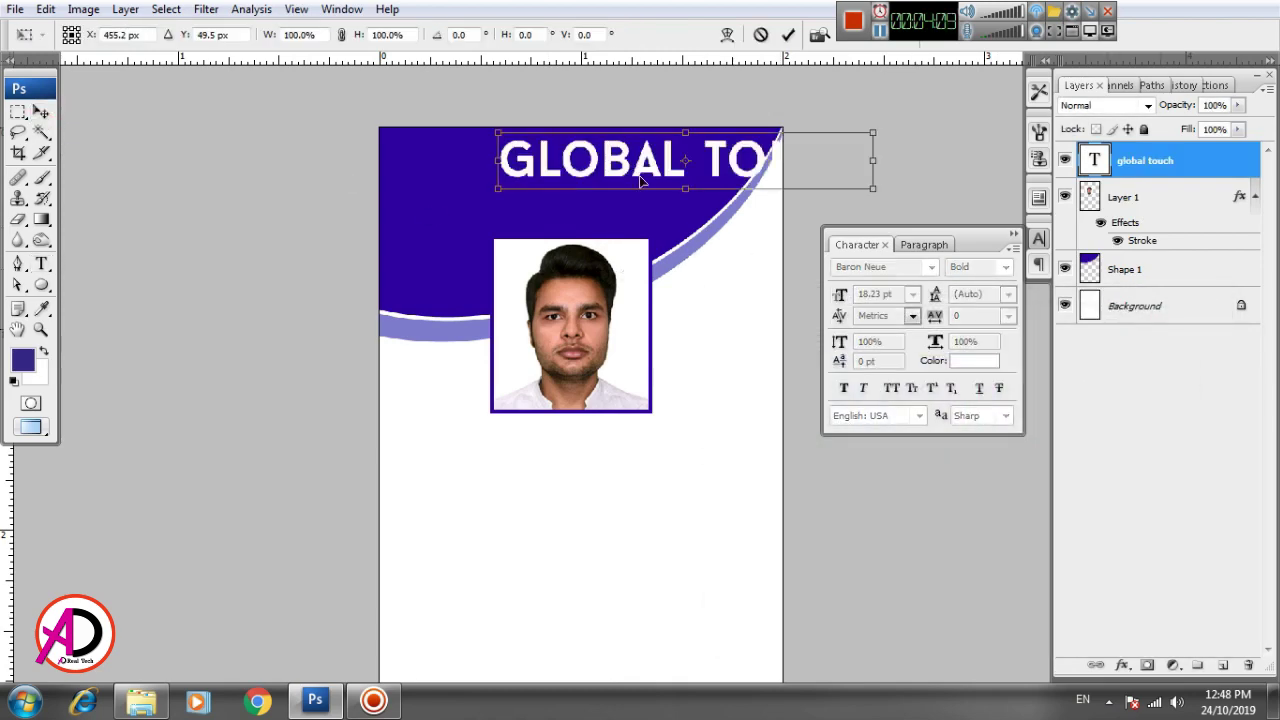
mouse_move(492, 131)
mouse_down()
mouse_move(589, 160)
mouse_move(577, 161)
mouse_move(592, 152)
mouse_move(535, 155)
mouse_up()
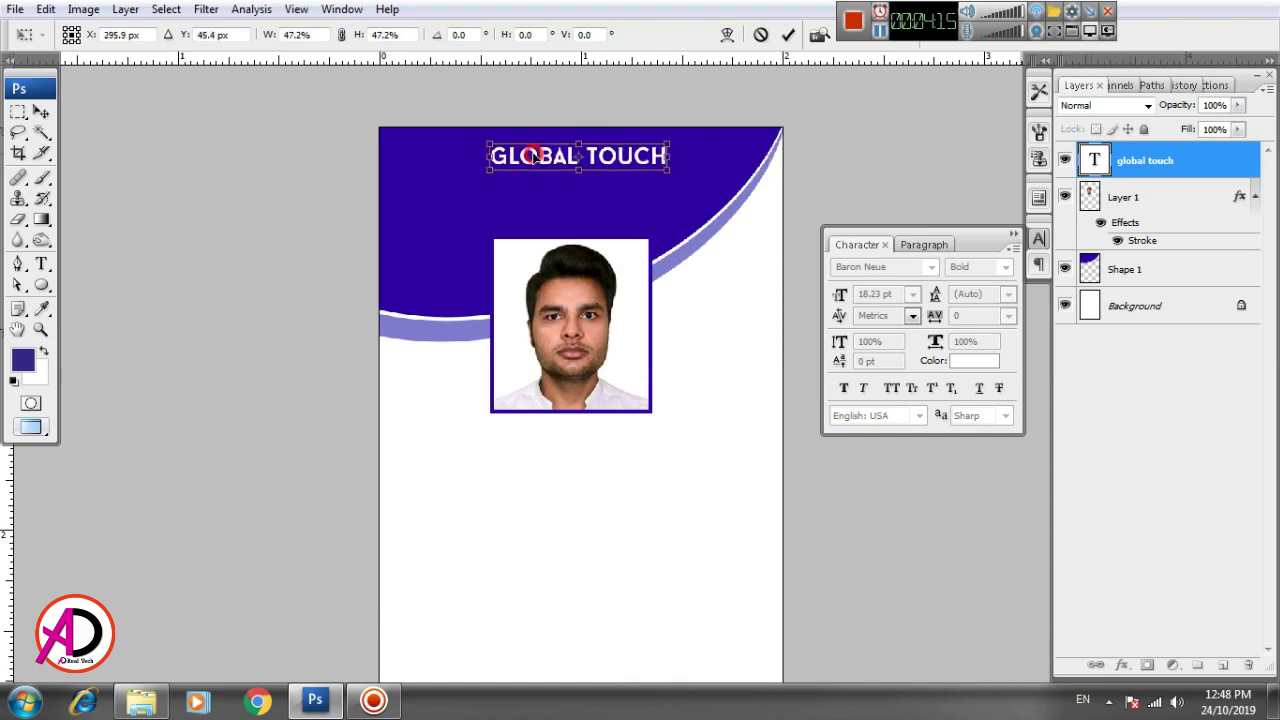
drag(666, 178, 704, 186)
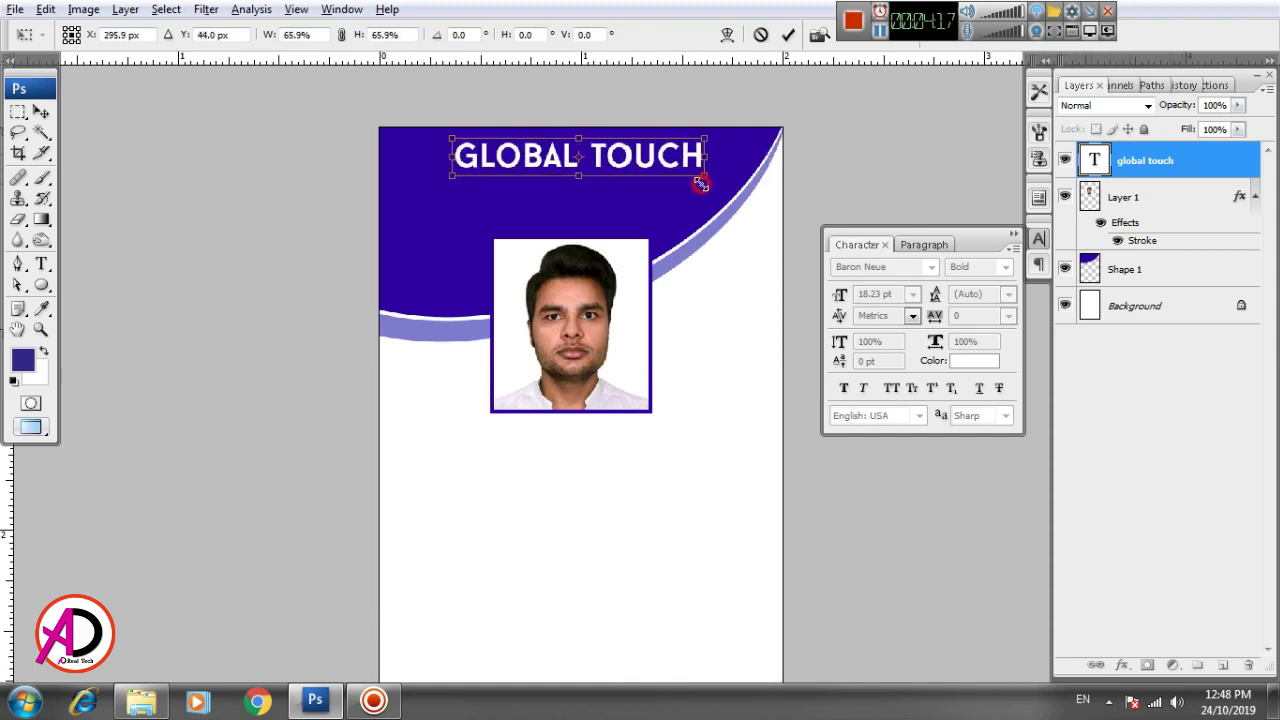
drag(643, 158, 684, 157)
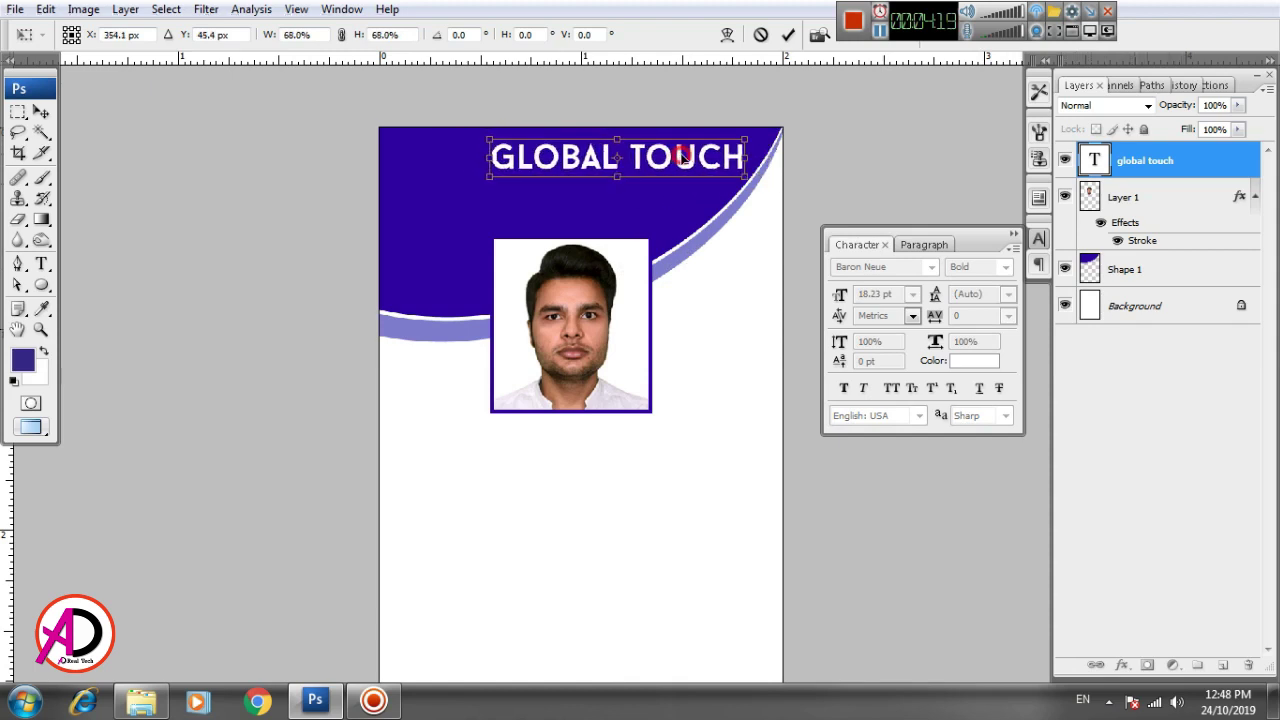
key(Return)
- Start a new text line just below the GLOBAL TOUCH heading
alt+scroll(654, 277, up, 1)
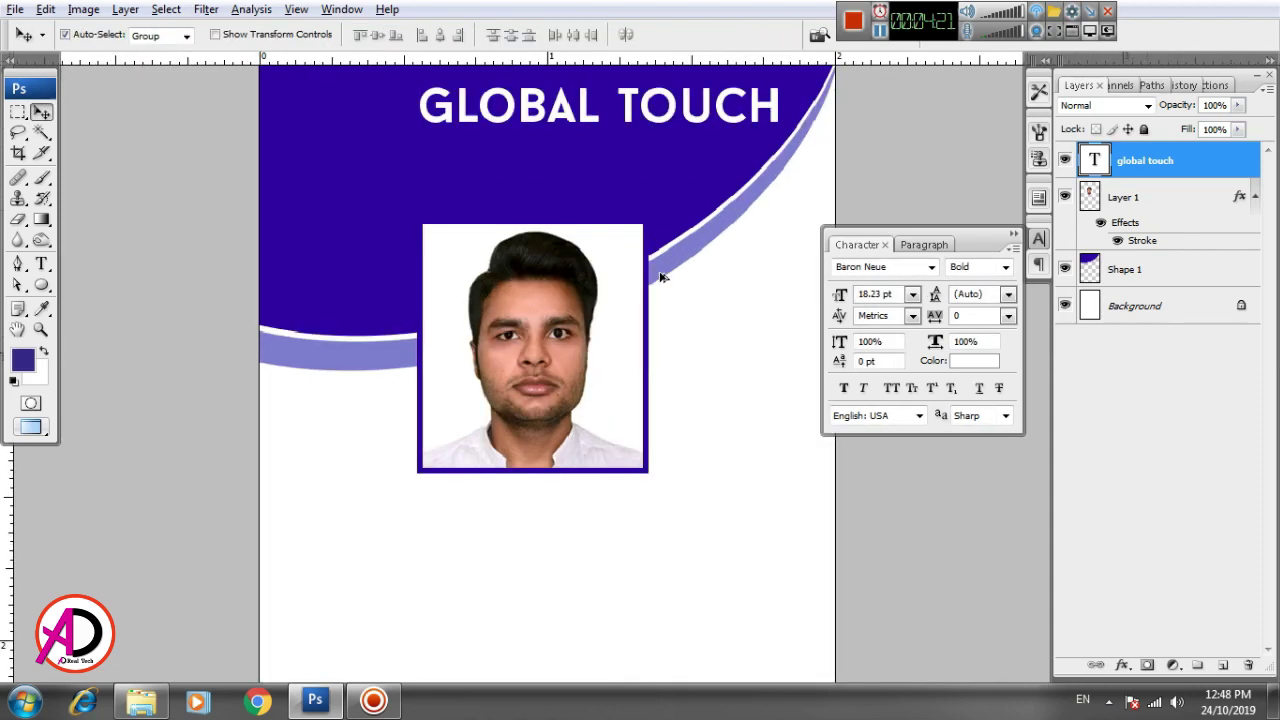
scroll(665, 360, up, 3)
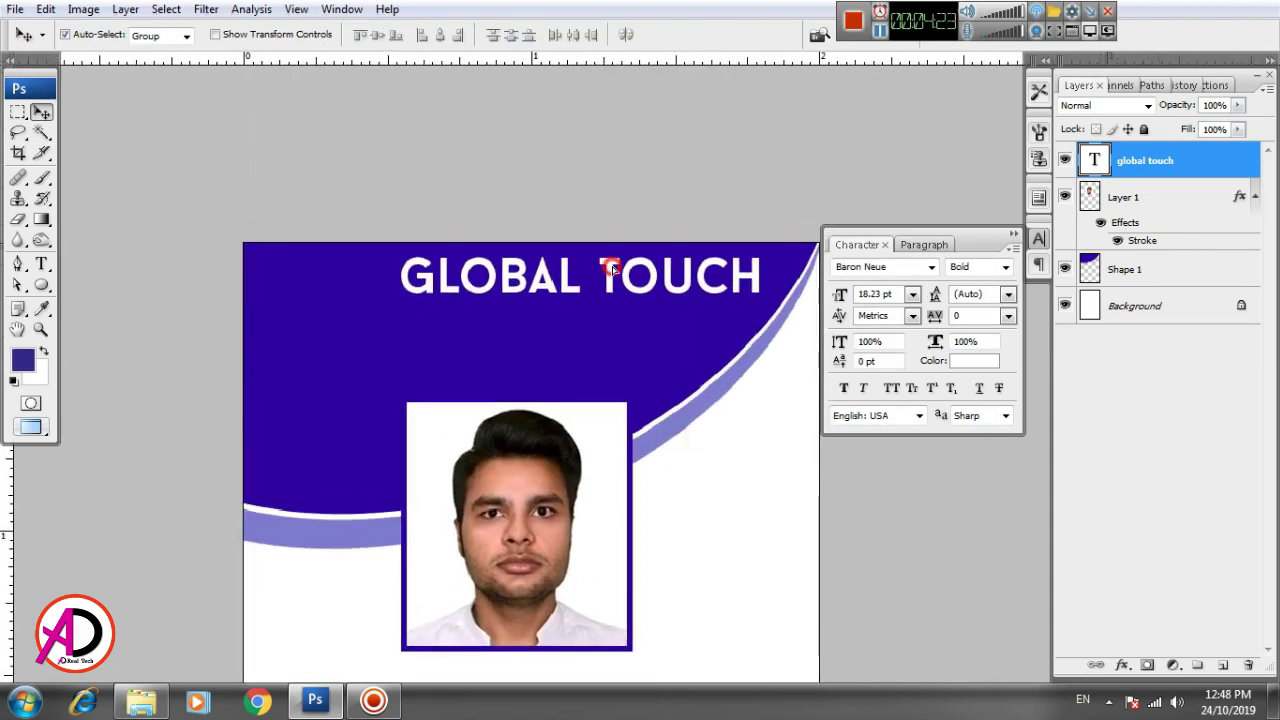
alt+scroll(629, 323, up, 1)
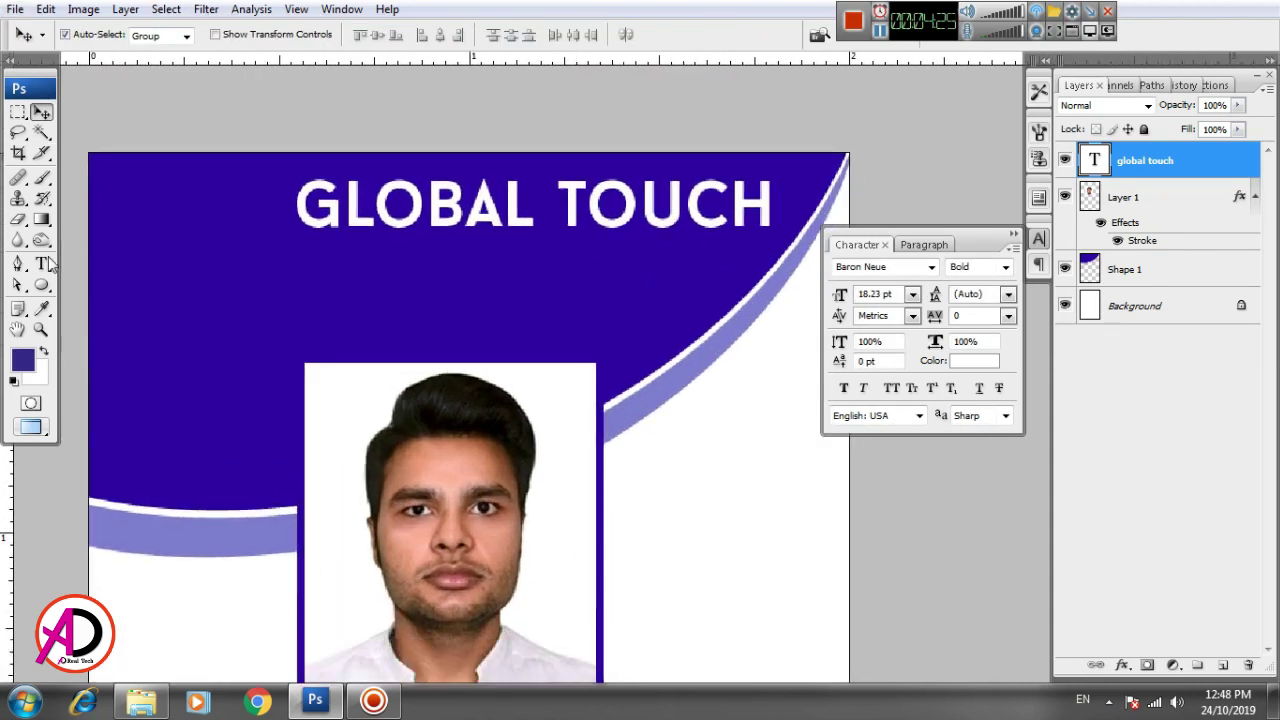
click(45, 263)
click(301, 302)
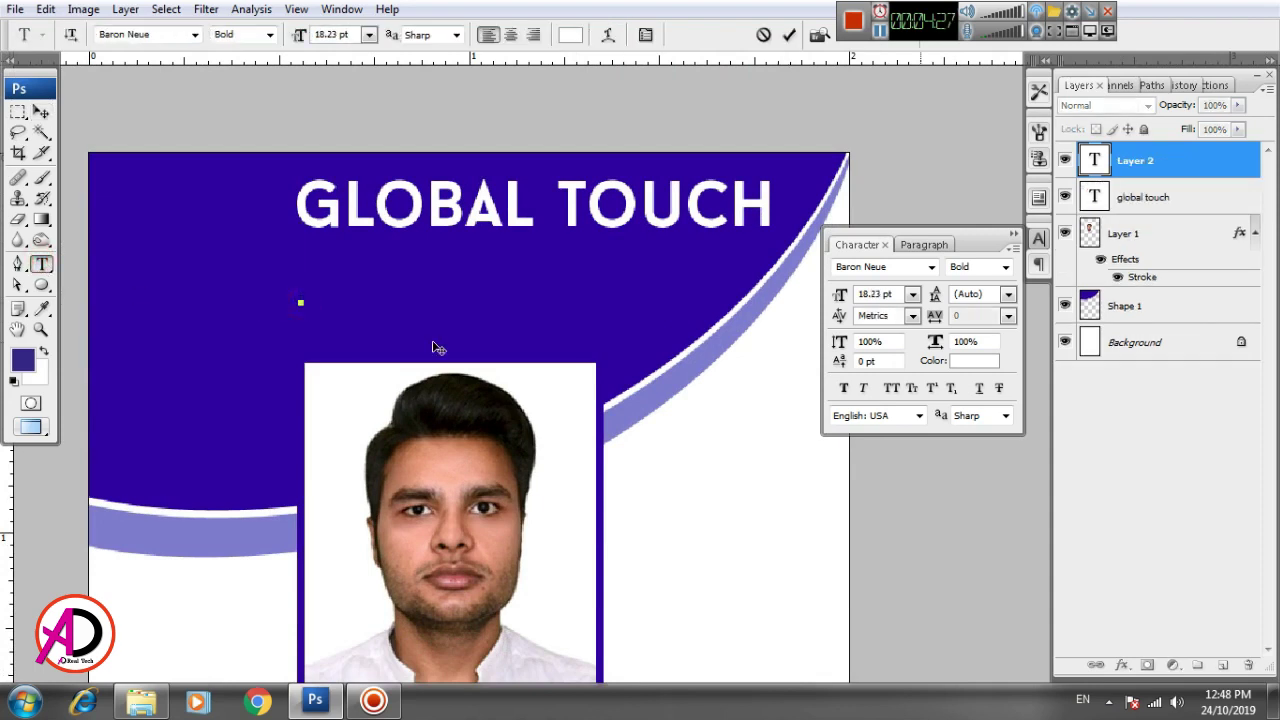
- Type the subtitle INT'L EDUCATION FOUNDATION, fixing a typo, and commit it
text(int'l euc)
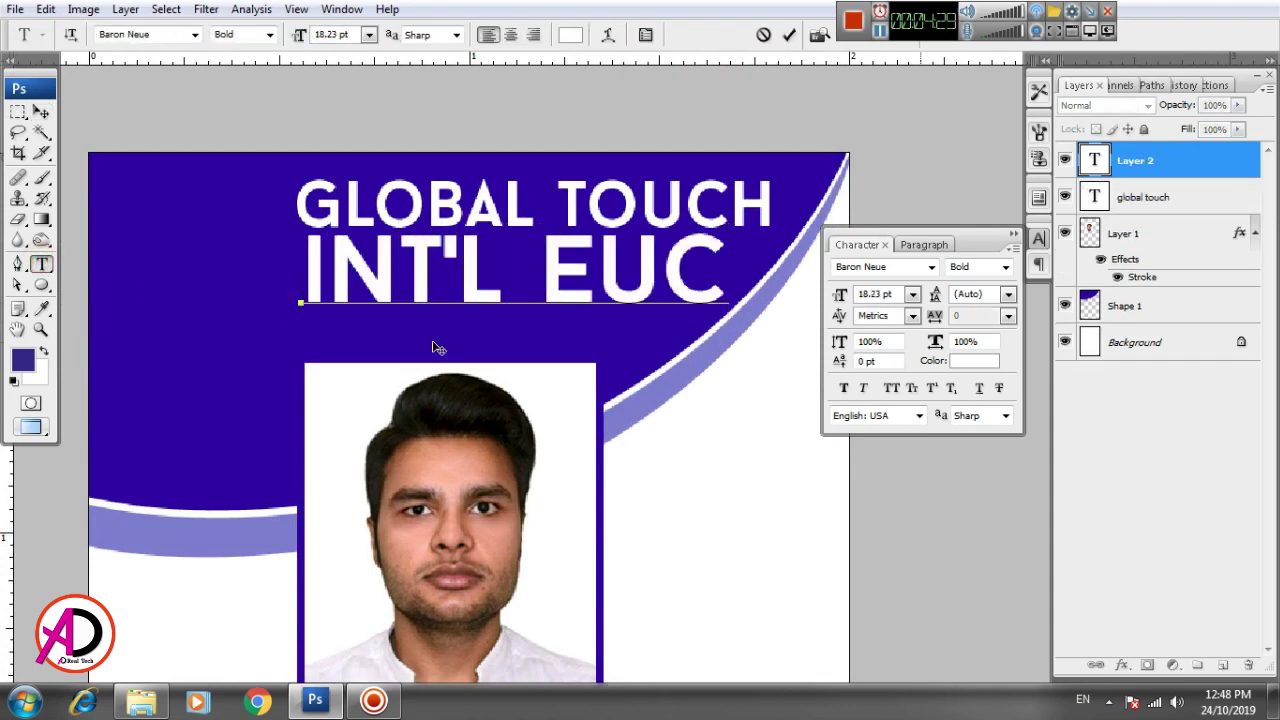
key(BackSpace)
key(BackSpace)
text(duc)
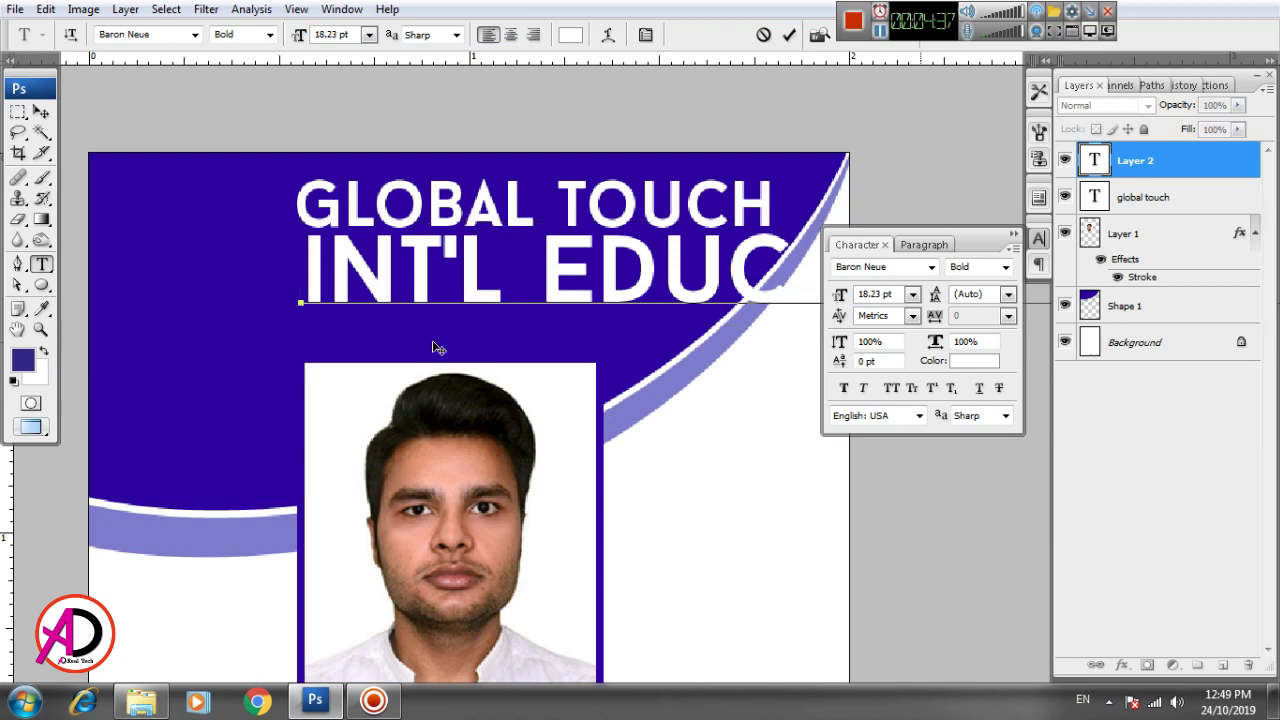
key(ctrl+Return)
- Scale the subtitle down and align it directly beneath GLOBAL TOUCH
key(v)
key(ctrl+t)
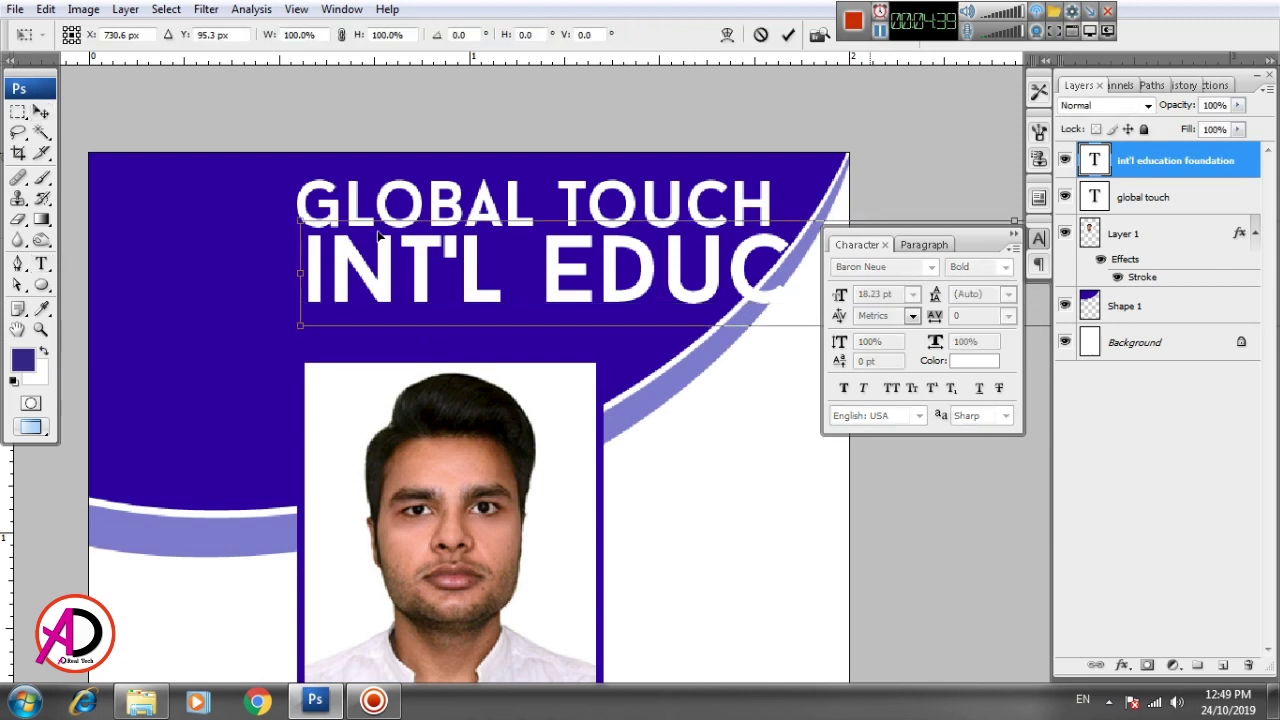
mouse_move(357, 259)
mouse_down()
mouse_move(605, 298)
mouse_move(113, 262)
mouse_move(251, 297)
mouse_up()
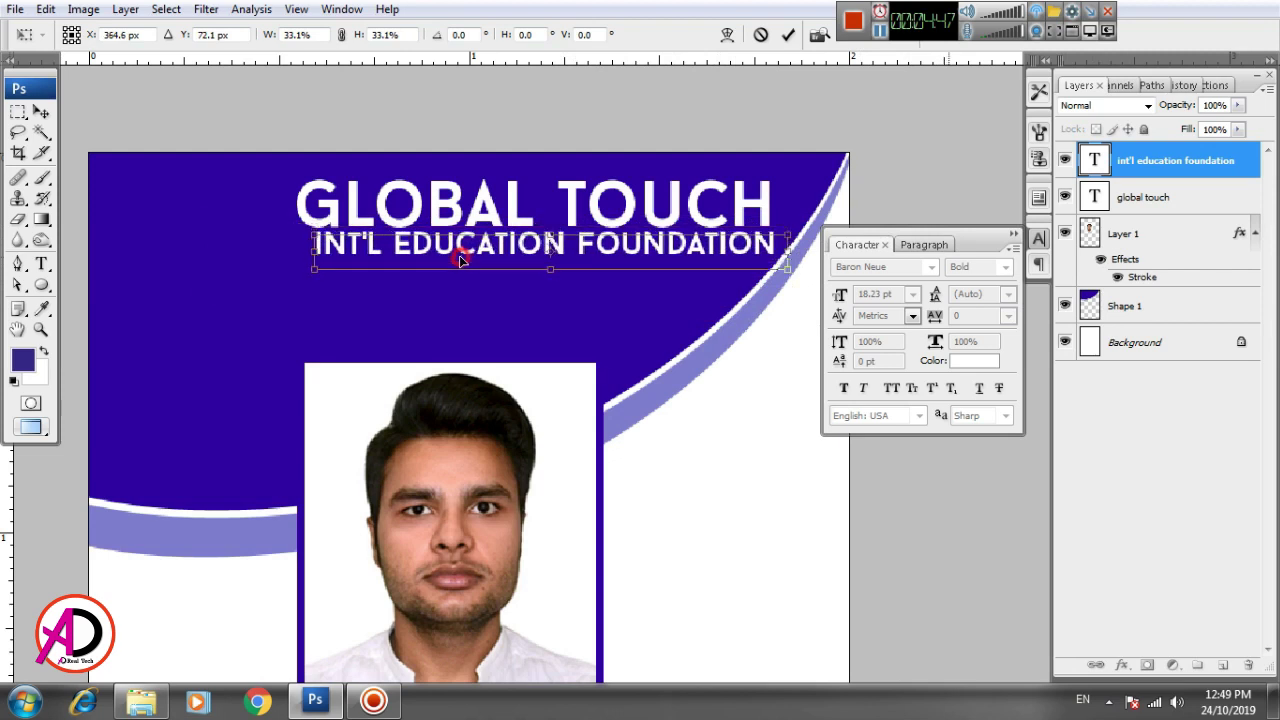
drag(400, 271, 455, 260)
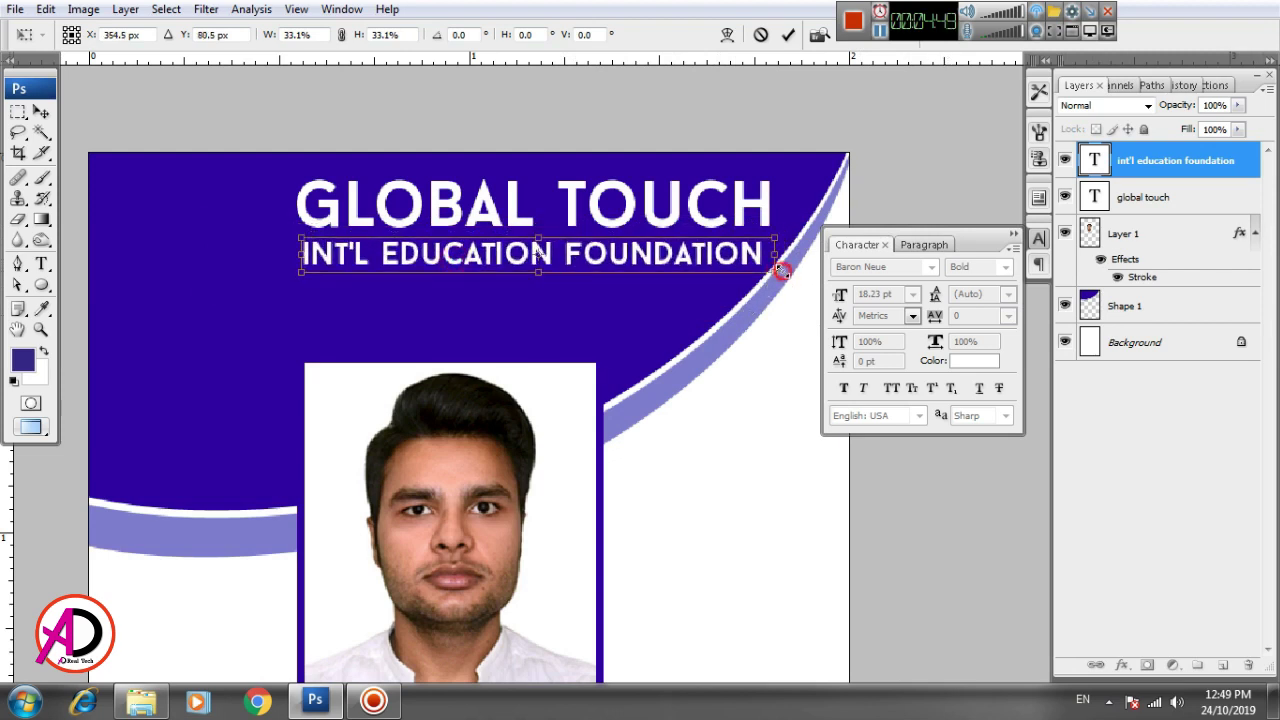
drag(781, 270, 787, 272)
key(Left)
key(Left)
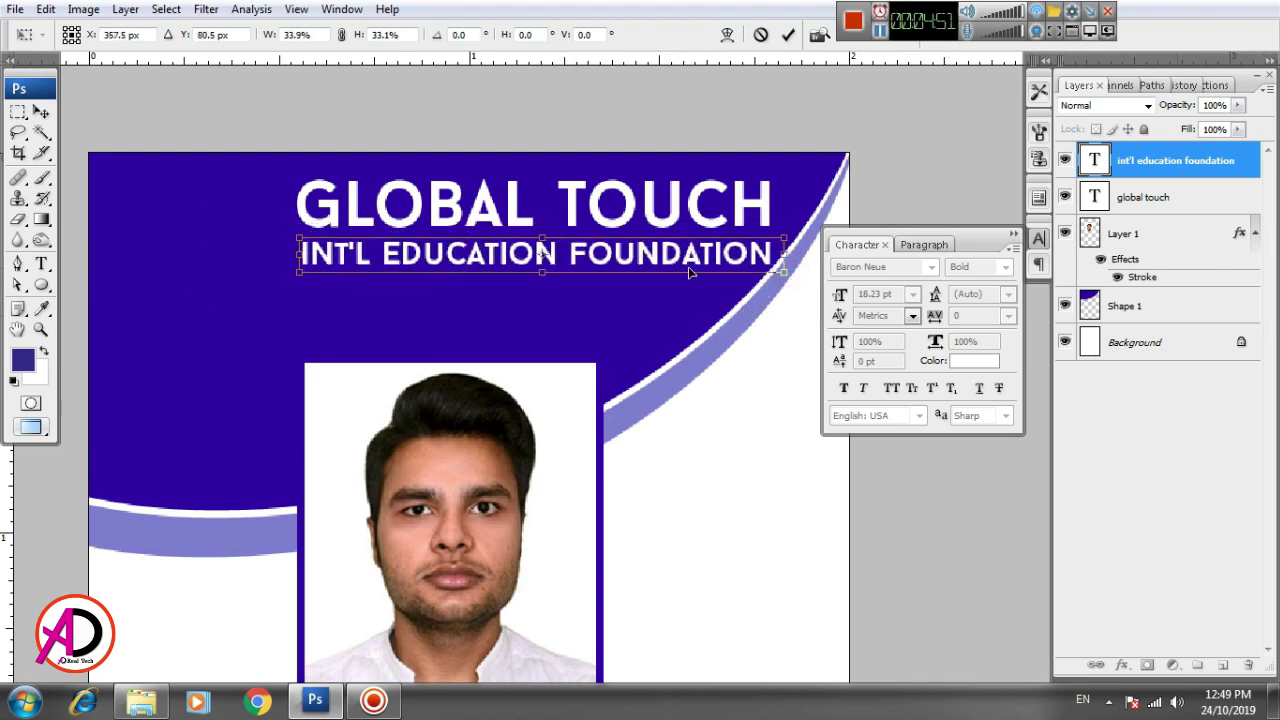
key(Up)
key(Up)
key(Return)
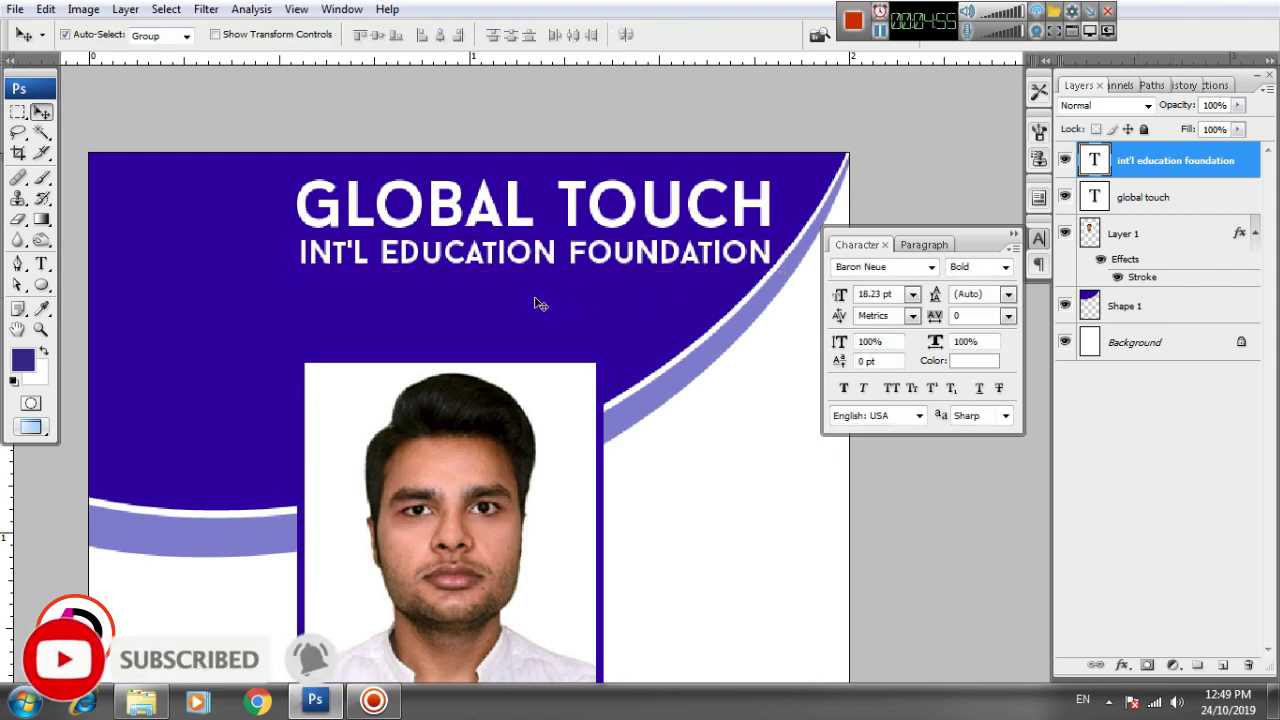
scroll(537, 303, up, 1)
scroll(547, 345, down, 1)
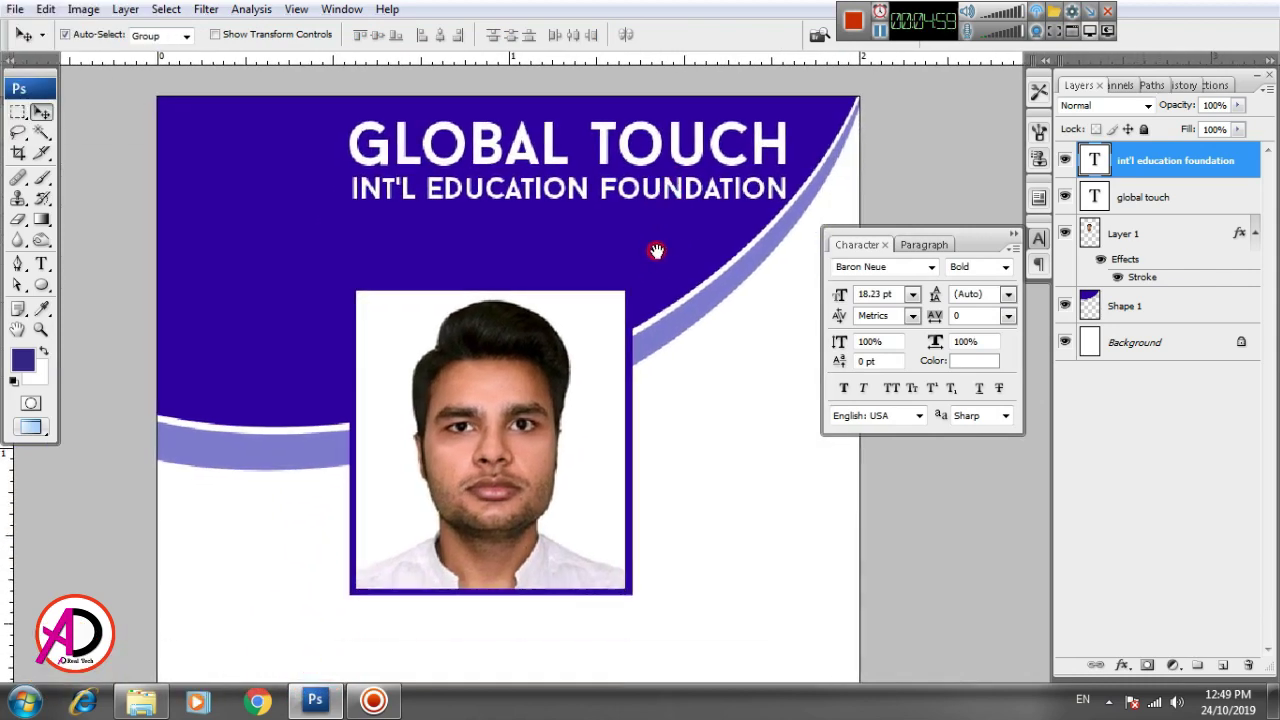
drag(645, 261, 619, 289)
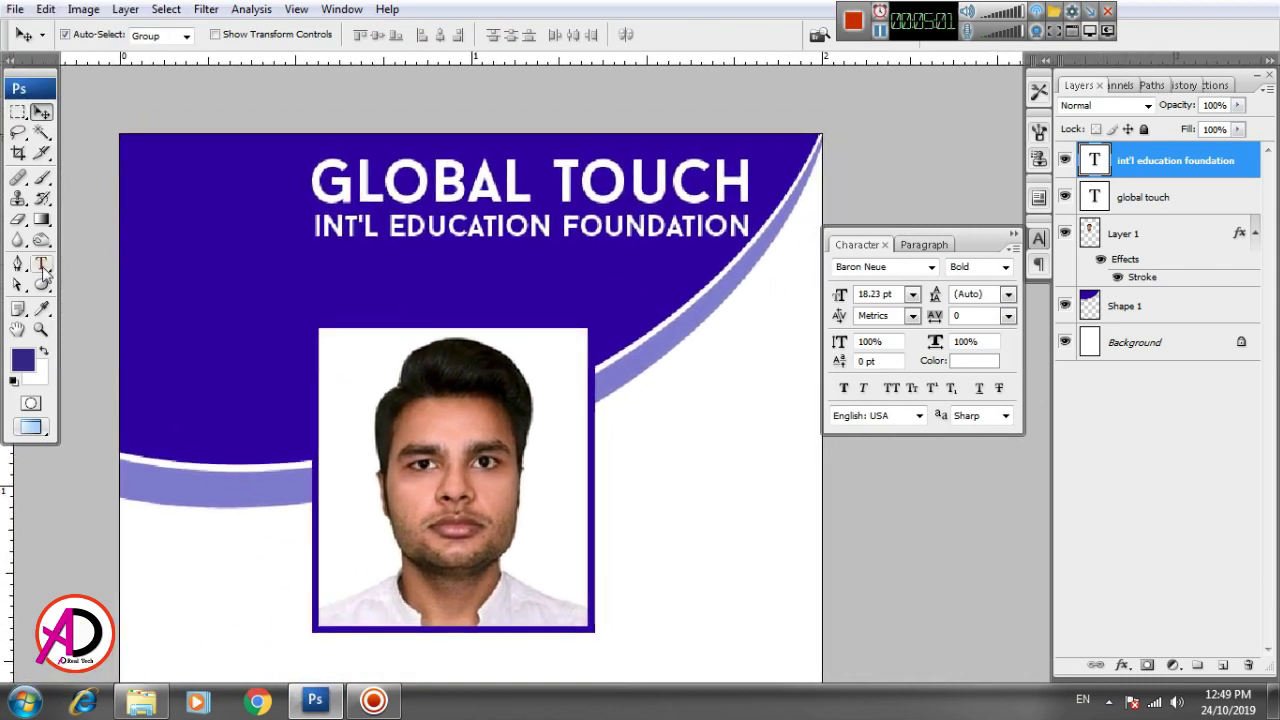
- Type the capitalised location line below the foundation subtitle, correcting typos
click(42, 266)
click(203, 277)
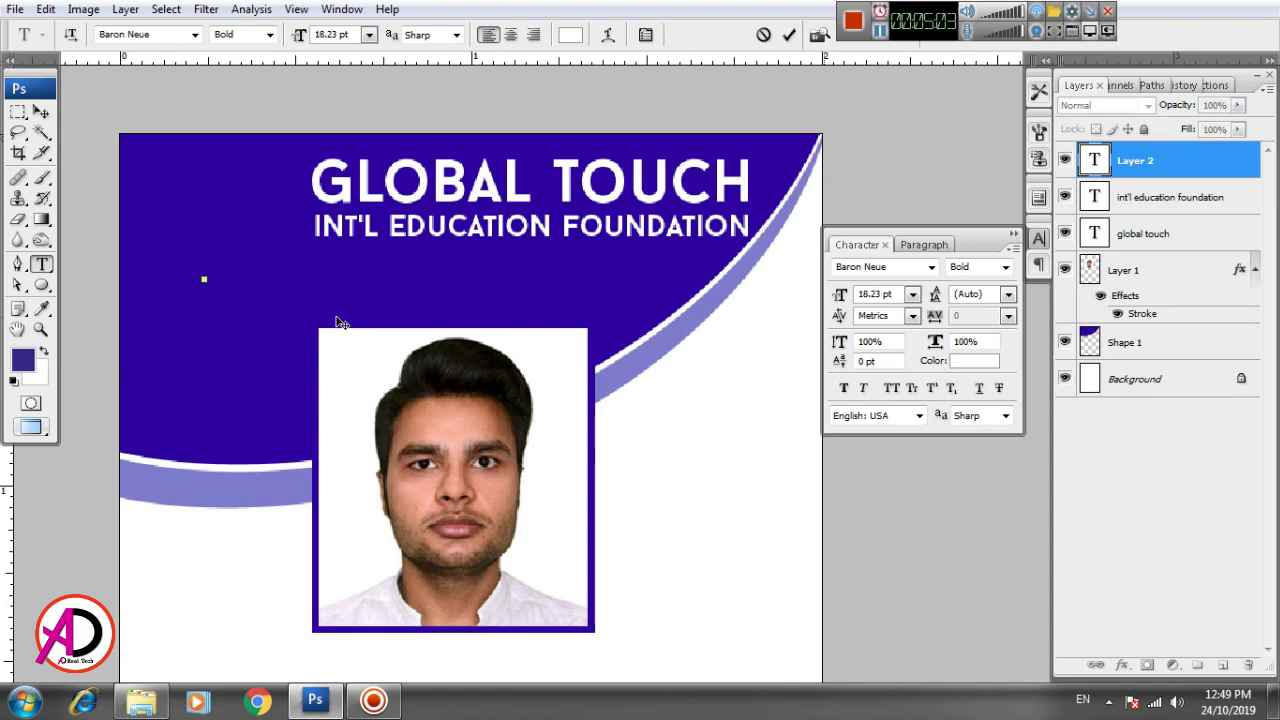
text(BIRTA)
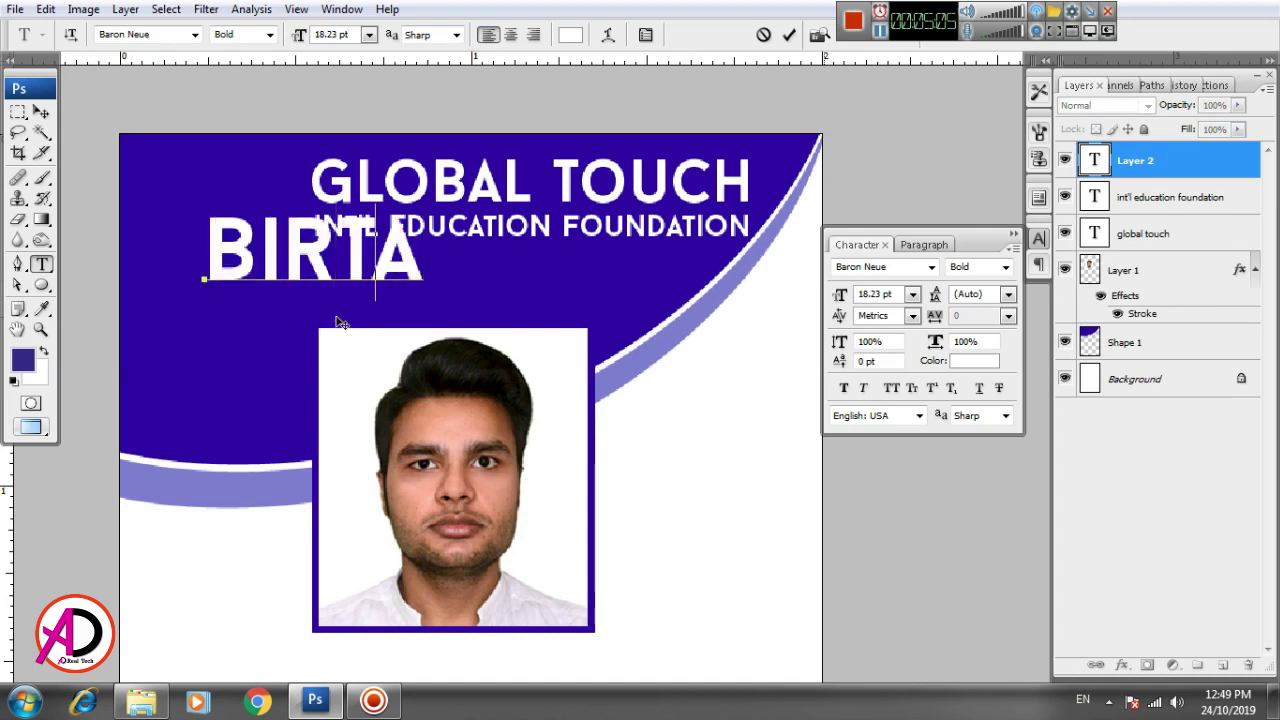
key(BackSpace)
key(BackSpace)
key(BackSpace)
key(BackSpace)
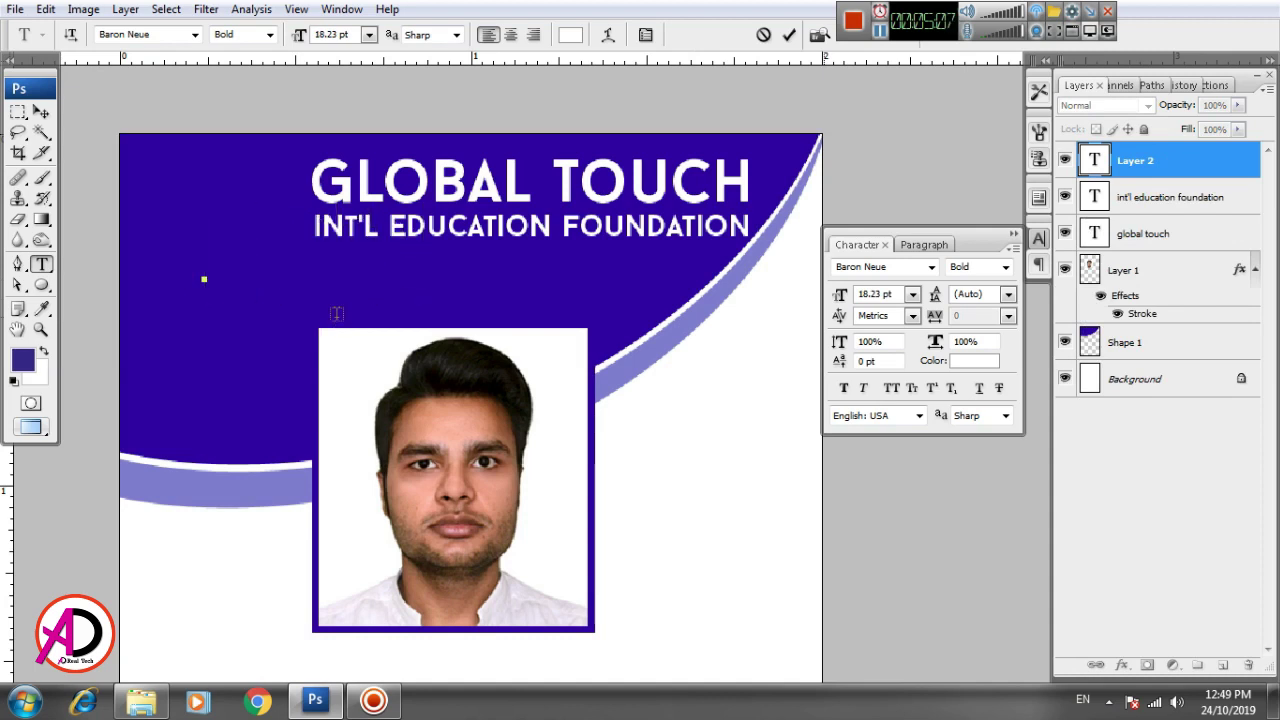
text(BIRT)
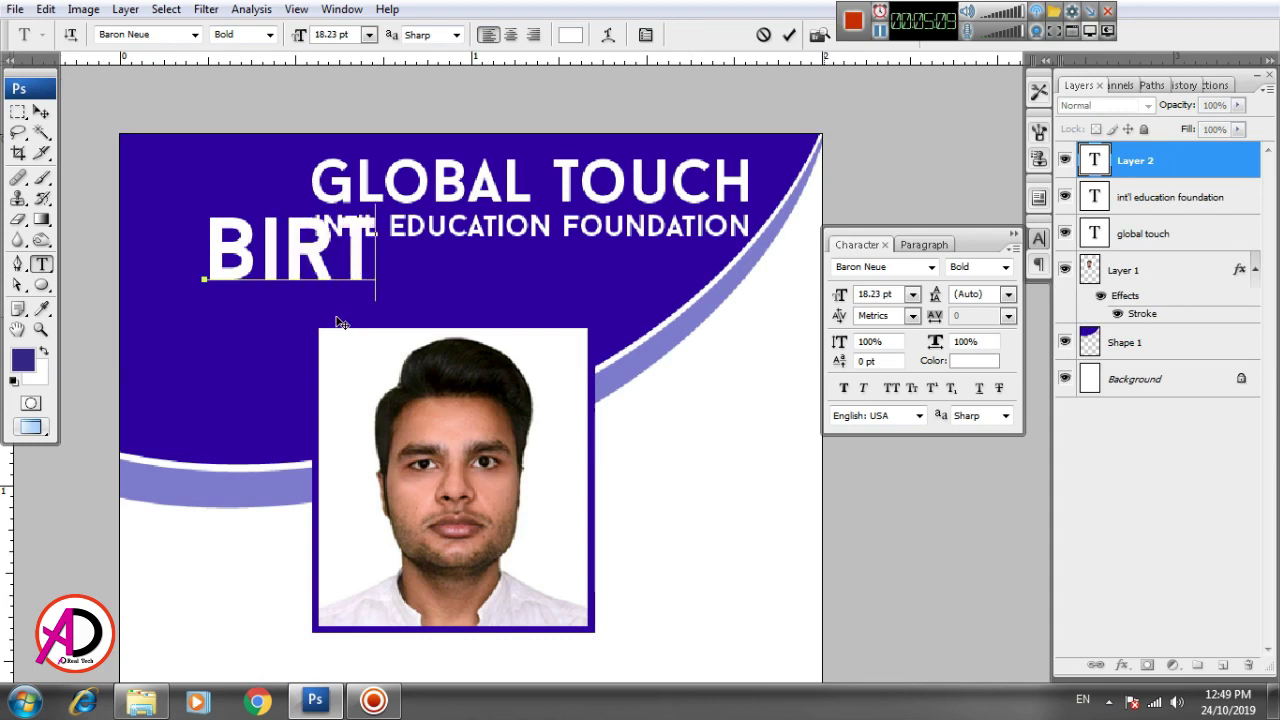
text(AMODE JH)
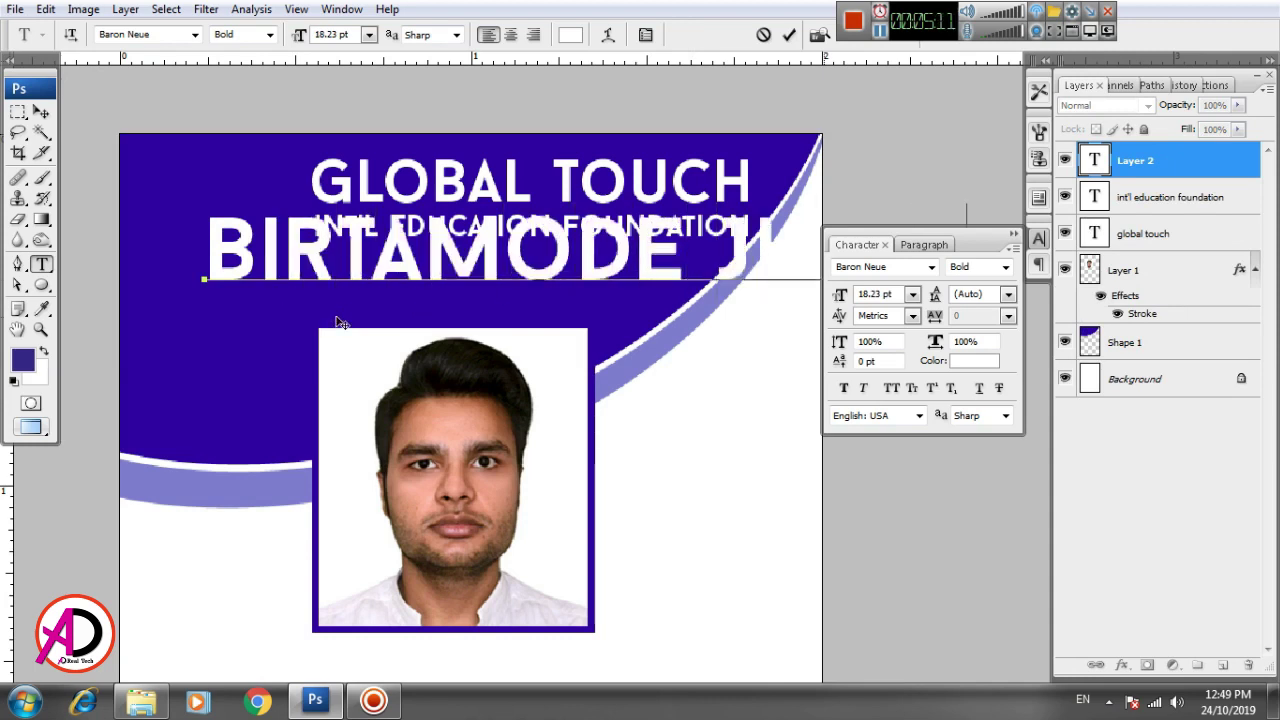
key(BackSpace)
key(BackSpace)
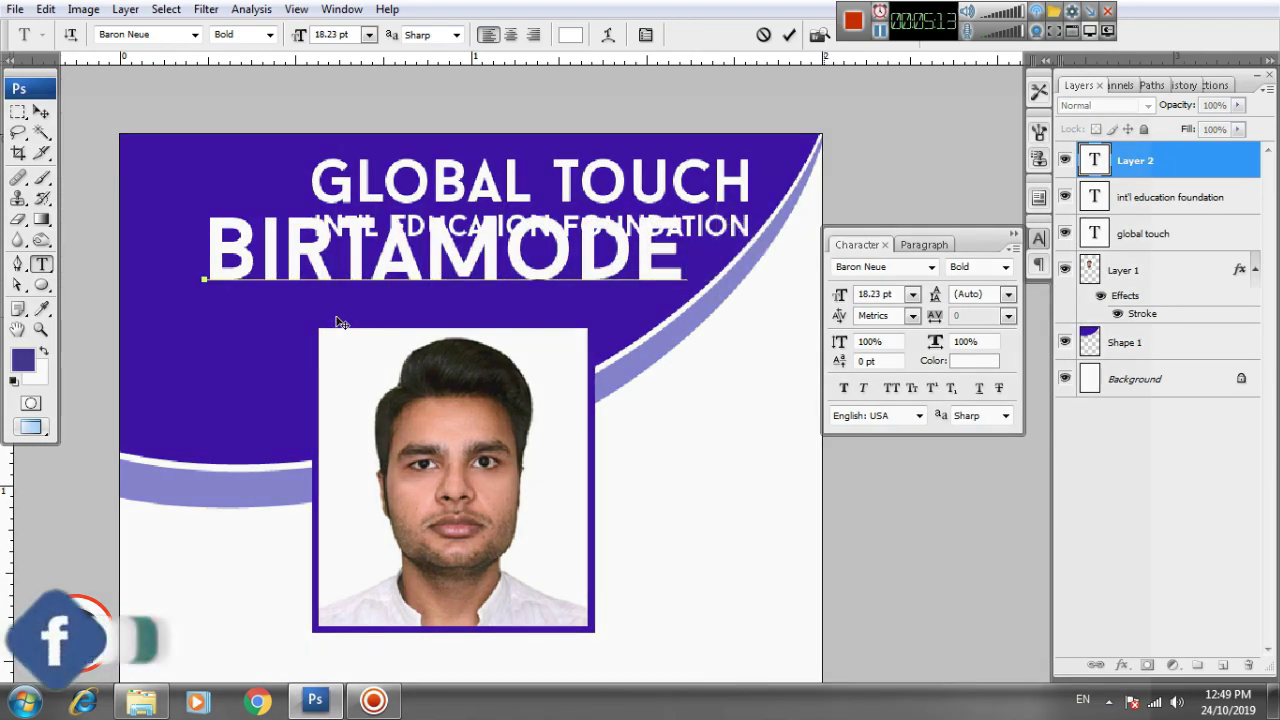
text(JH)
key(ctrl+a)
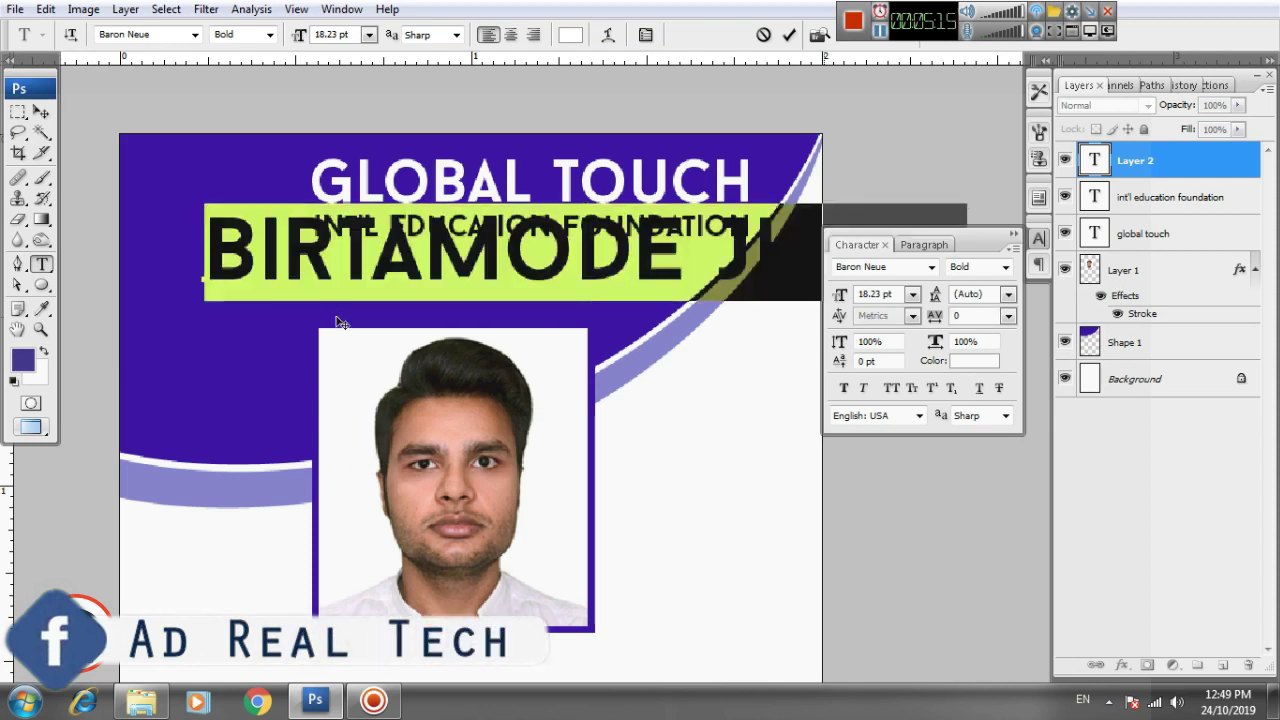
key(ctrl+Return)
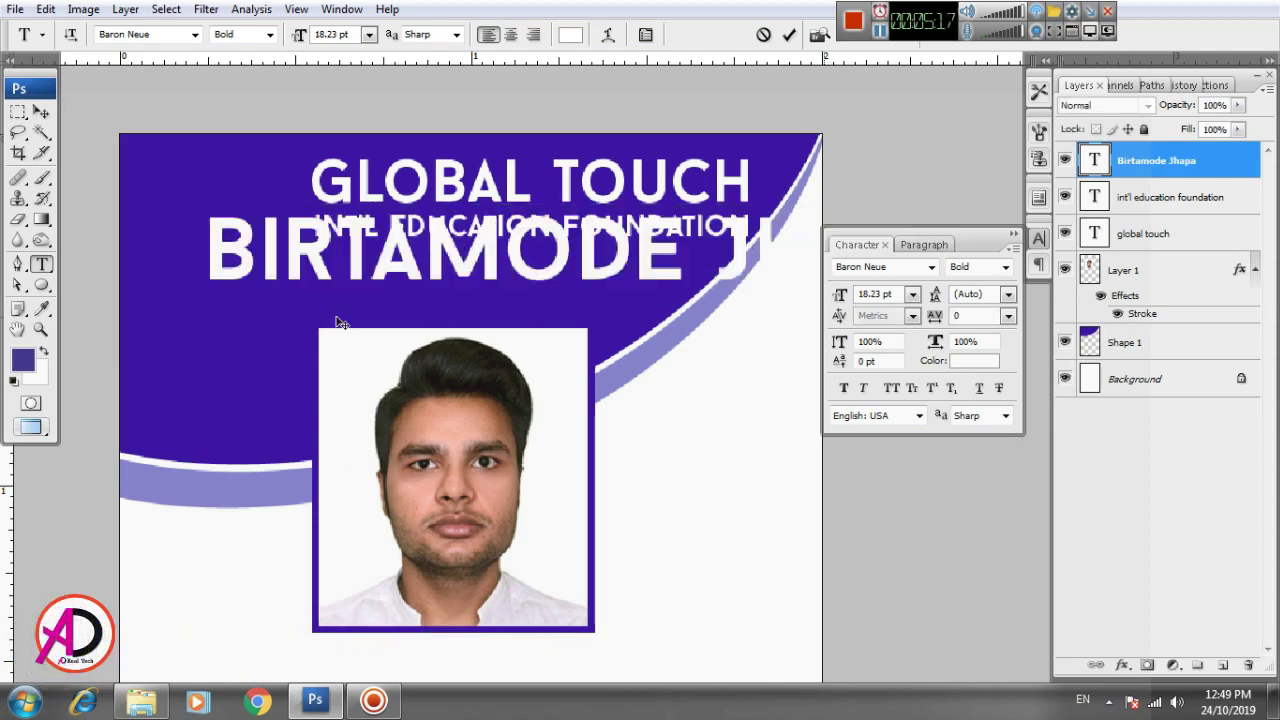
- Scale the location line down and set it beneath the subtitle
key(v)
key(ctrl+t)
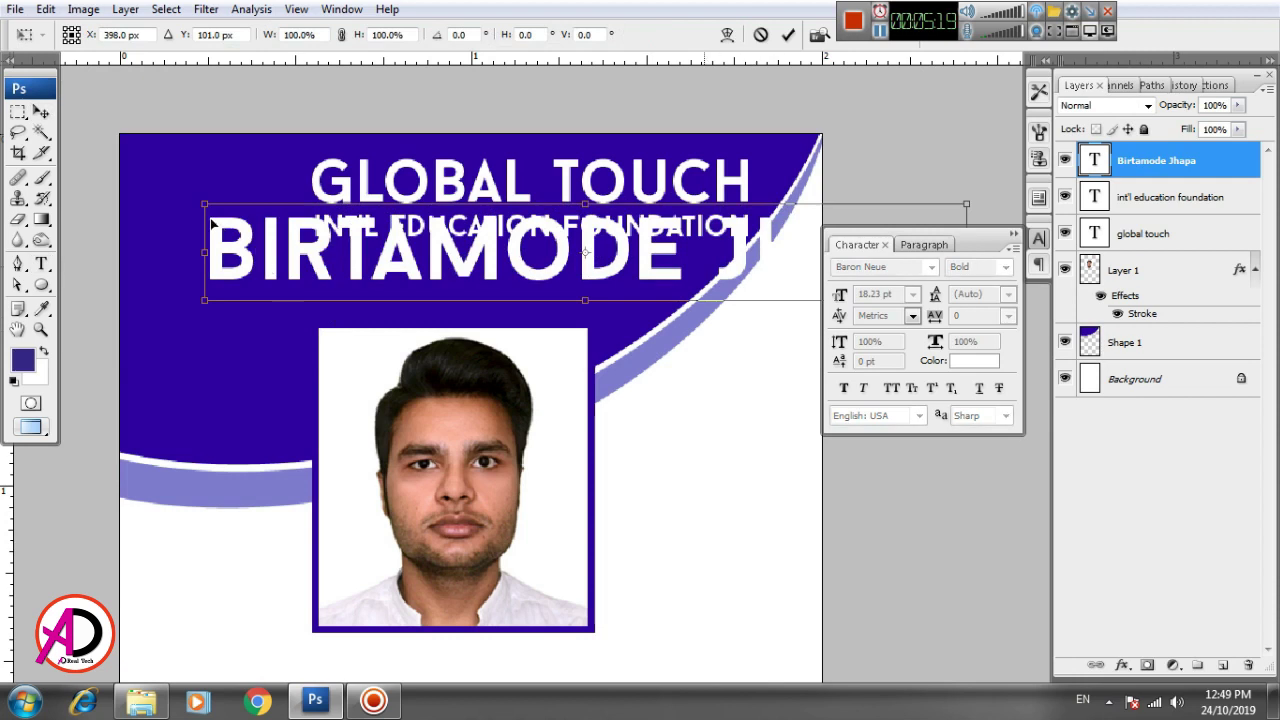
mouse_move(287, 251)
mouse_down()
mouse_move(443, 297)
mouse_move(429, 251)
mouse_up()
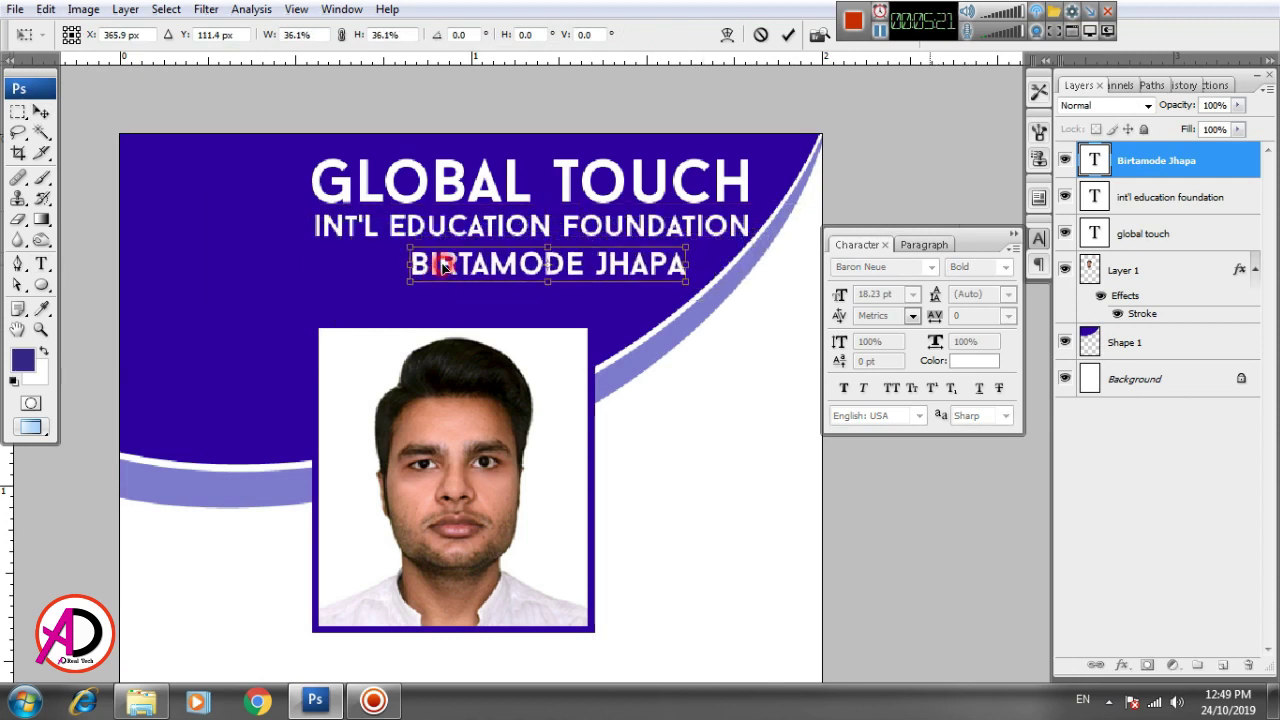
key(Return)
- Change the location line's font to Bell Gothic Std Bold by browsing the font list
click(41, 263)
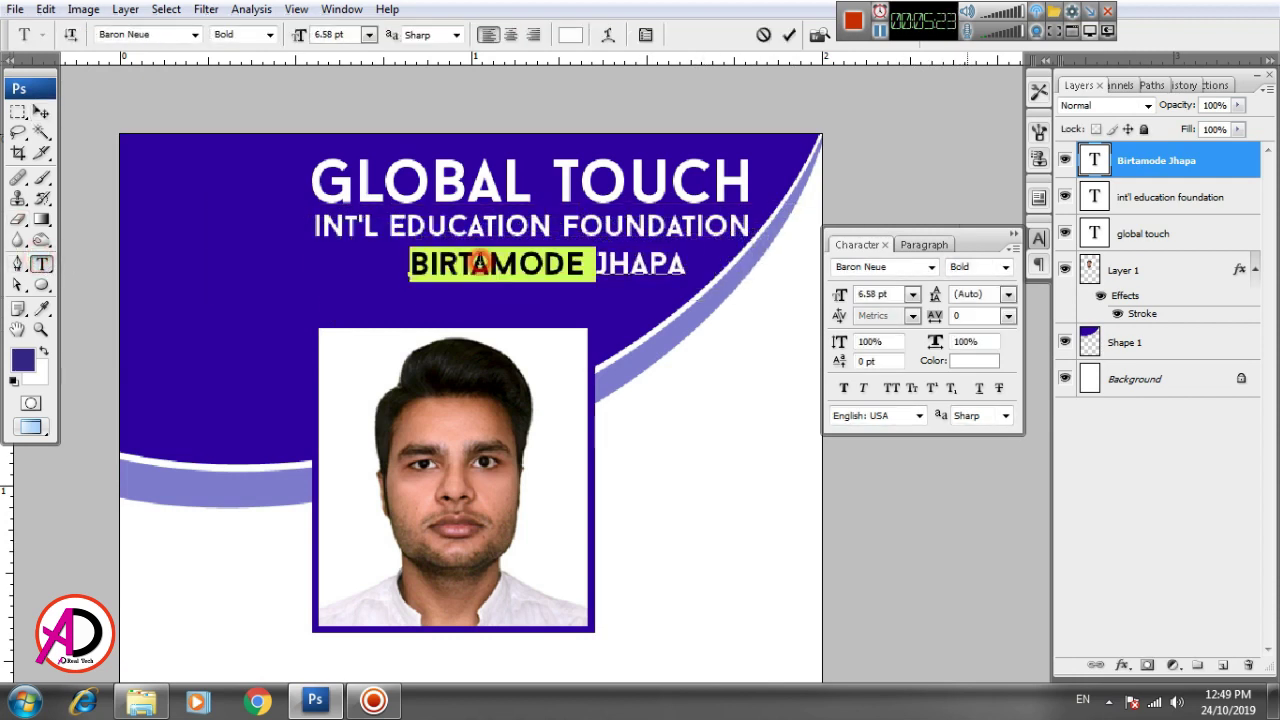
triple_click(478, 264)
click(157, 33)
key(Down)
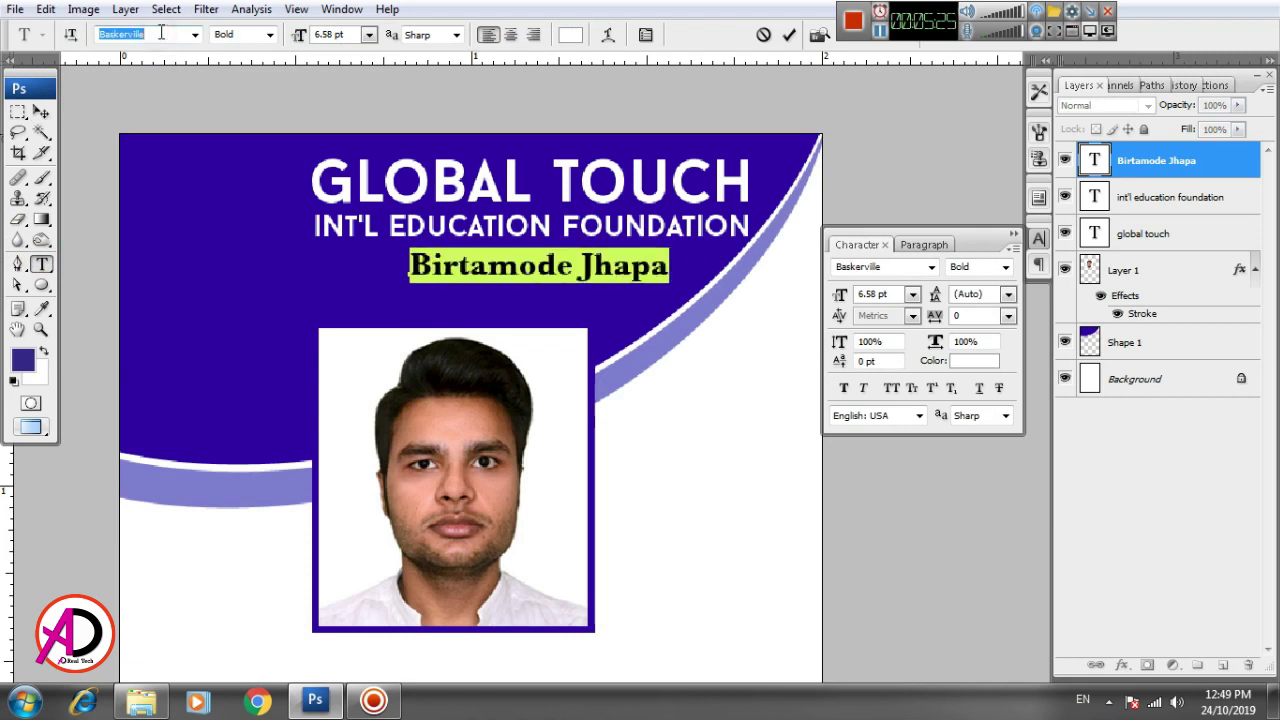
key(Down)
key(Down)
key(Down)
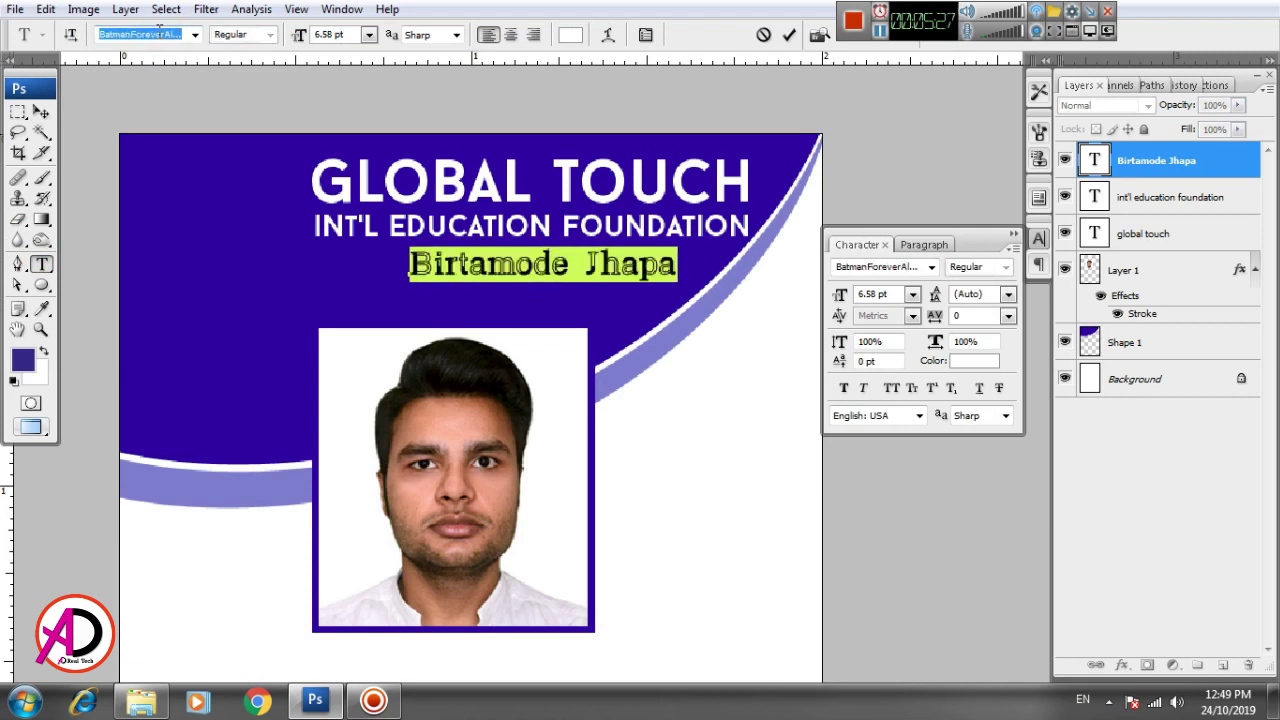
key(Down)
key(Up)
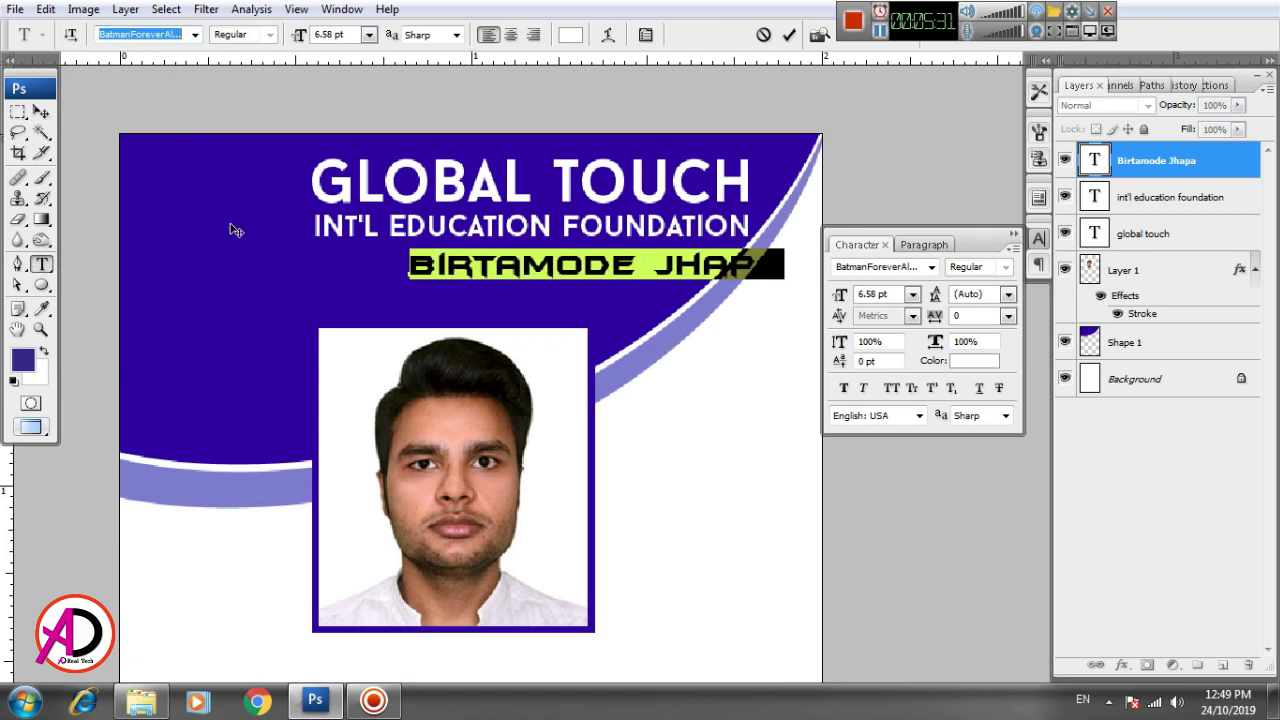
key(Down)
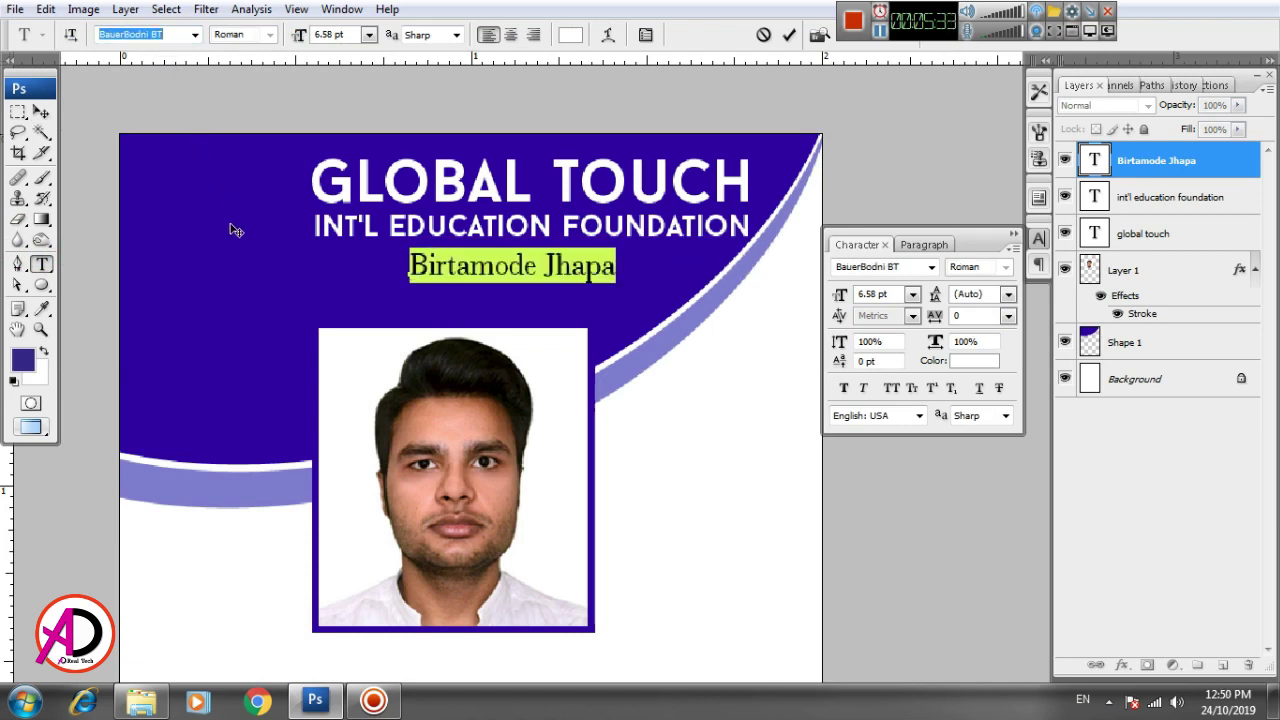
key(Down)
key(Up)
key(Down)
key(Down)
key(Down)
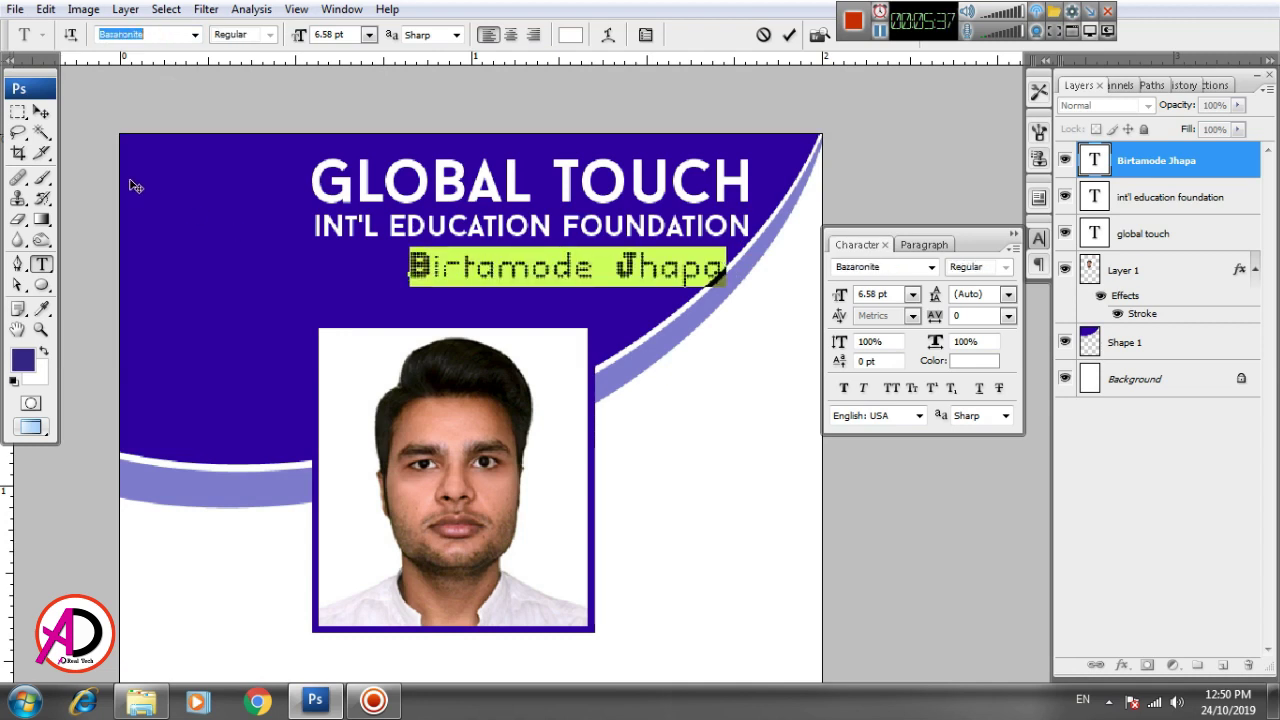
key(Down)
key(Down)
key(Down)
key(Down)
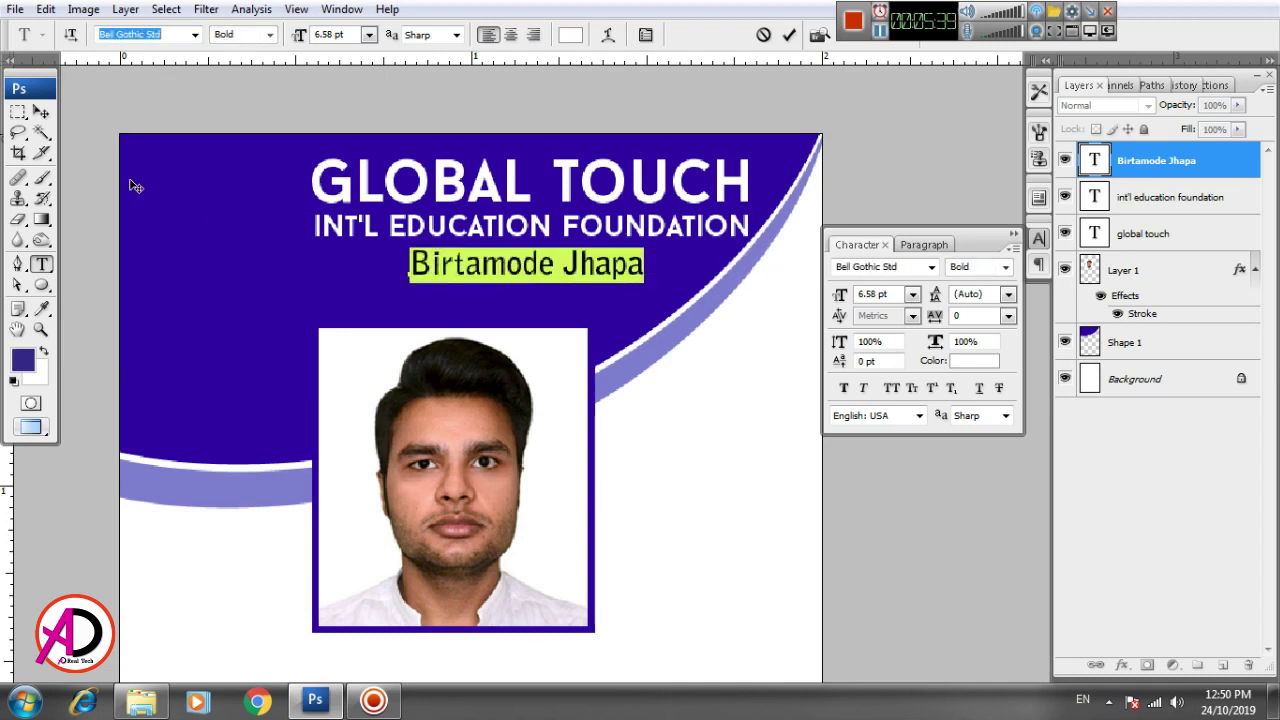
click(41, 112)
click(487, 301)
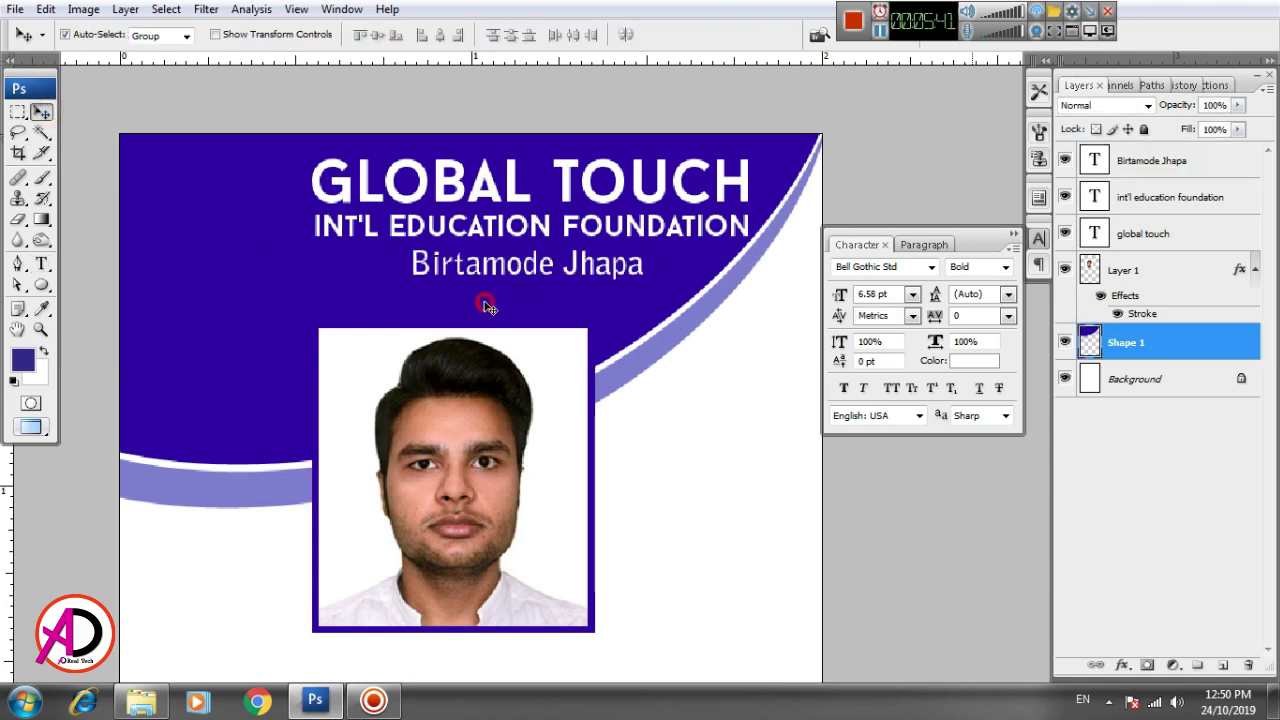
- Reapply a size adjustment to the location line and bring the whole card back into view
click(579, 272)
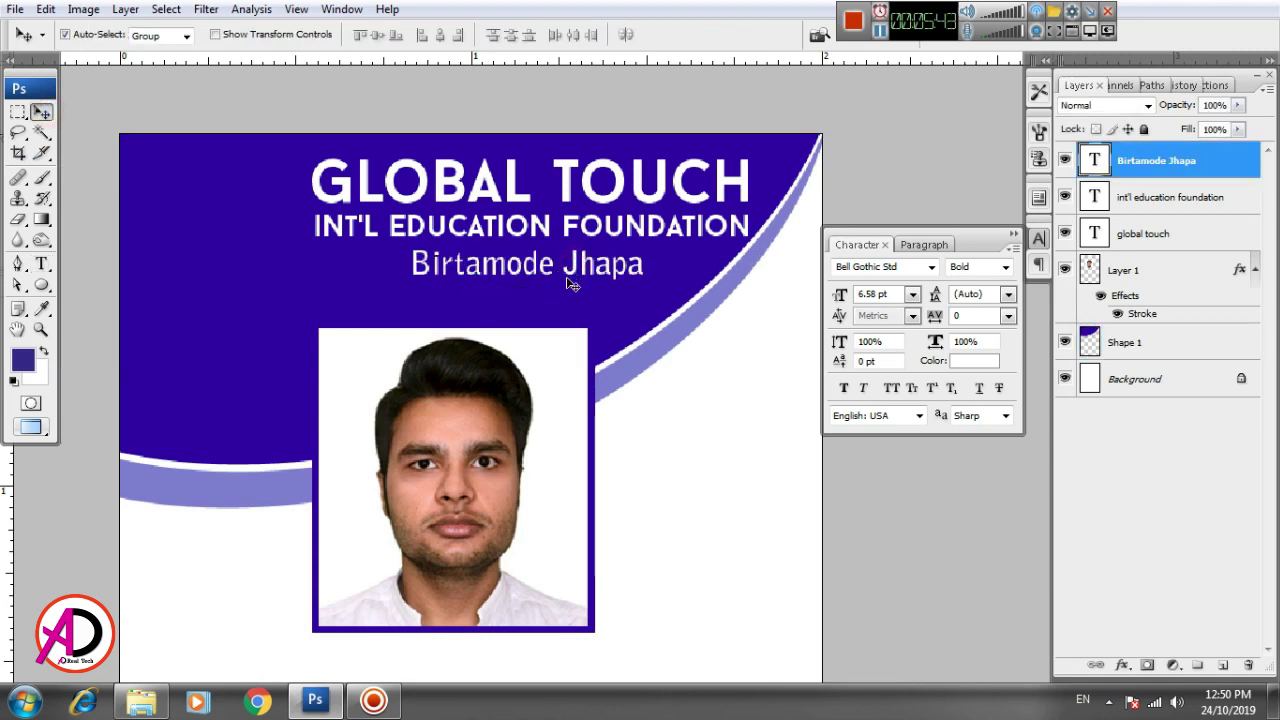
key(ctrl+t)
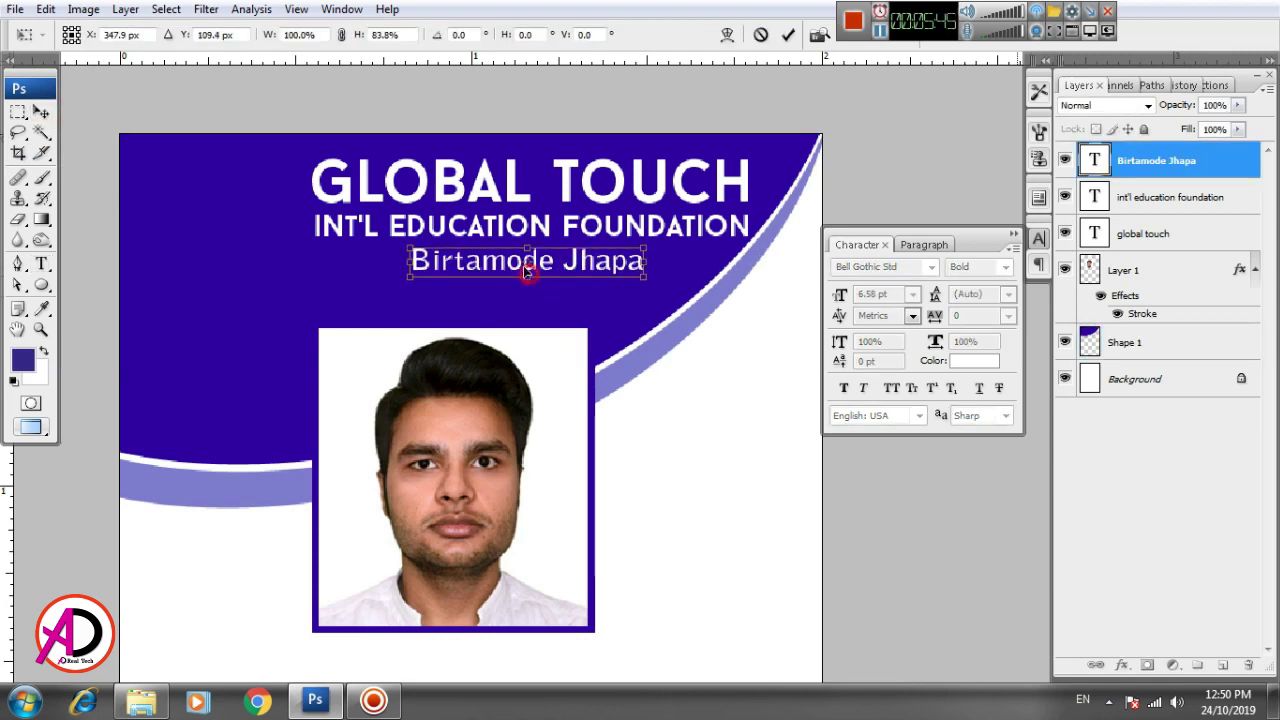
key(Return)
scroll(629, 393, down, 1)
scroll(629, 393, down, 2)
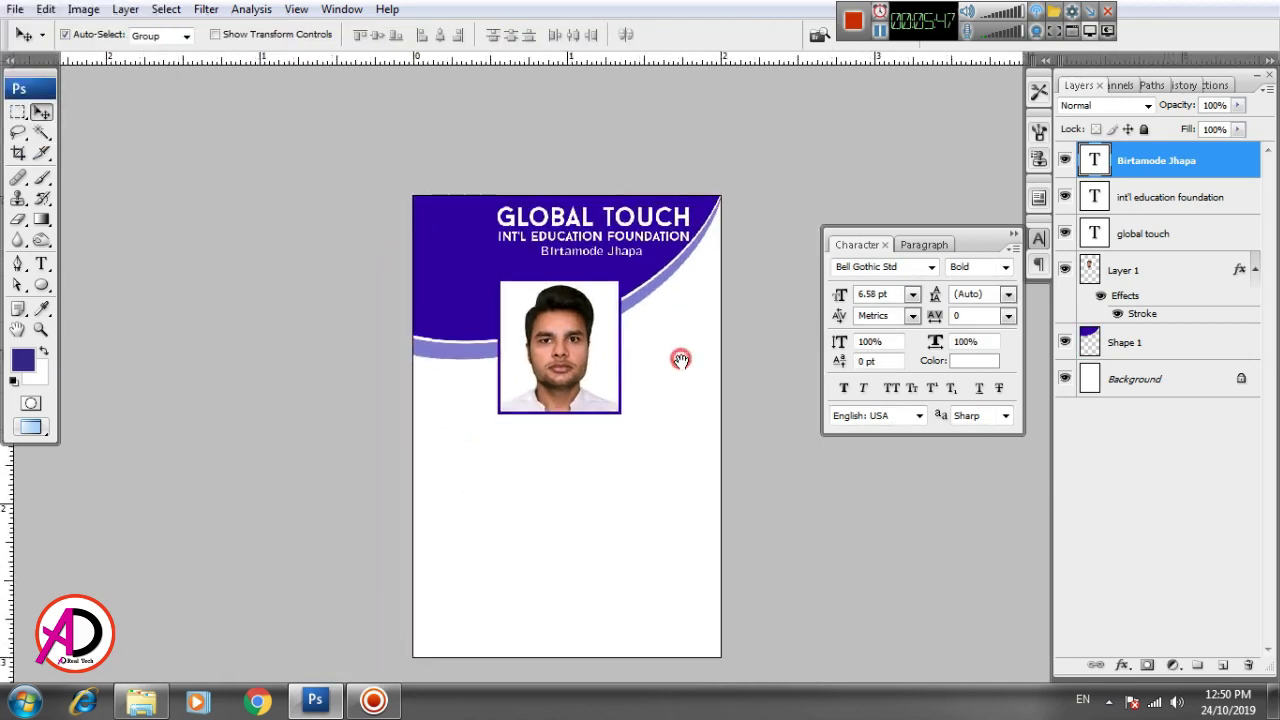
scroll(677, 354, up, 2)
drag(669, 391, 719, 508)
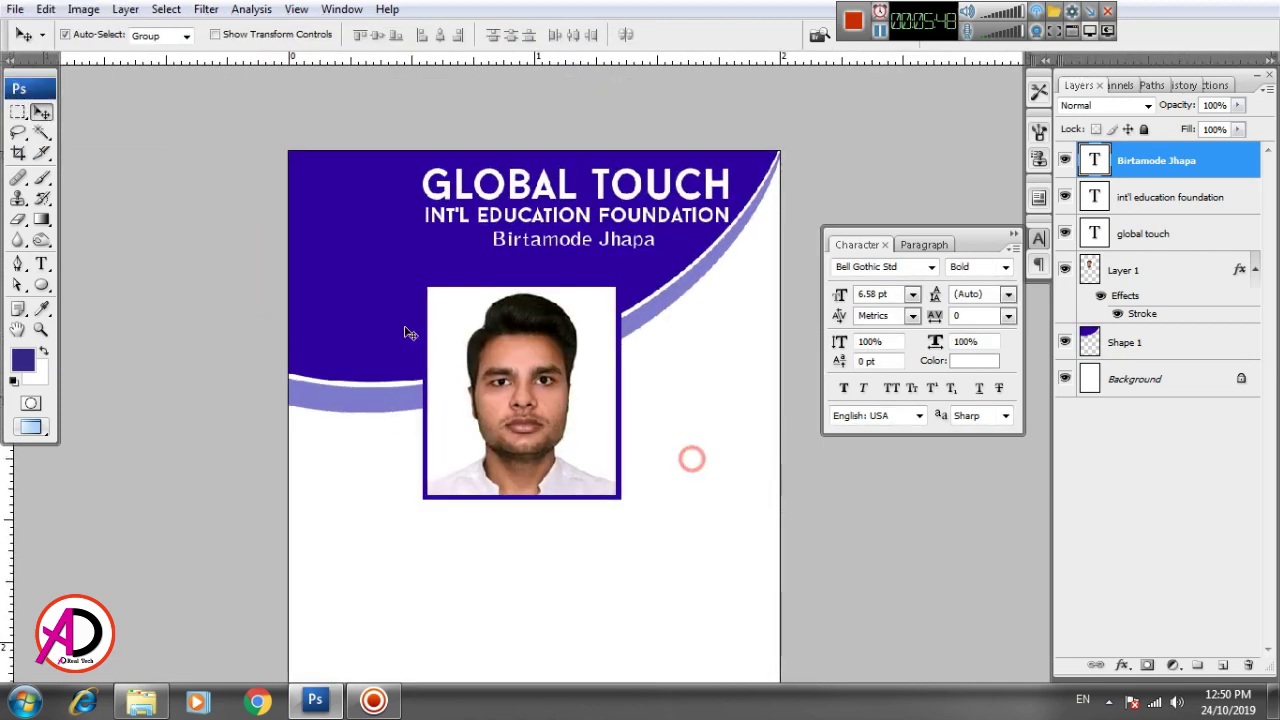
- Draw a circle shape, move it into the header's top-left corner and fill it white
click(41, 284)
drag(313, 181, 441, 285)
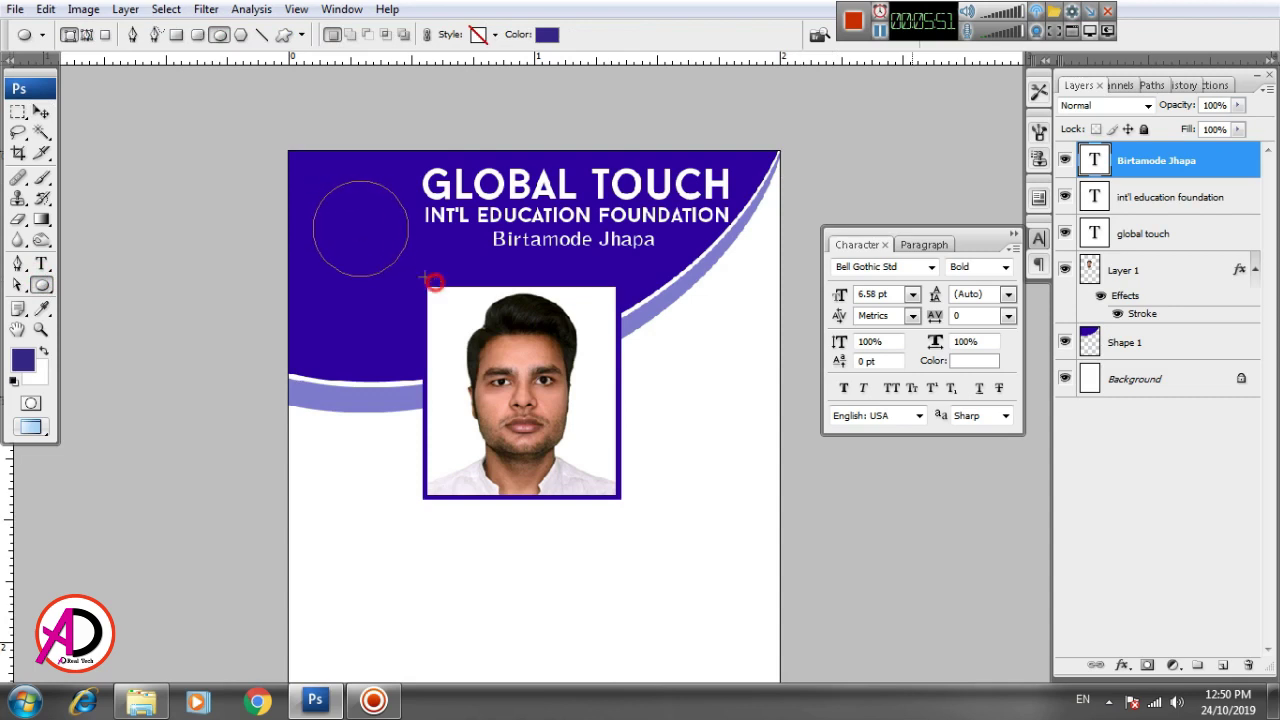
click(41, 111)
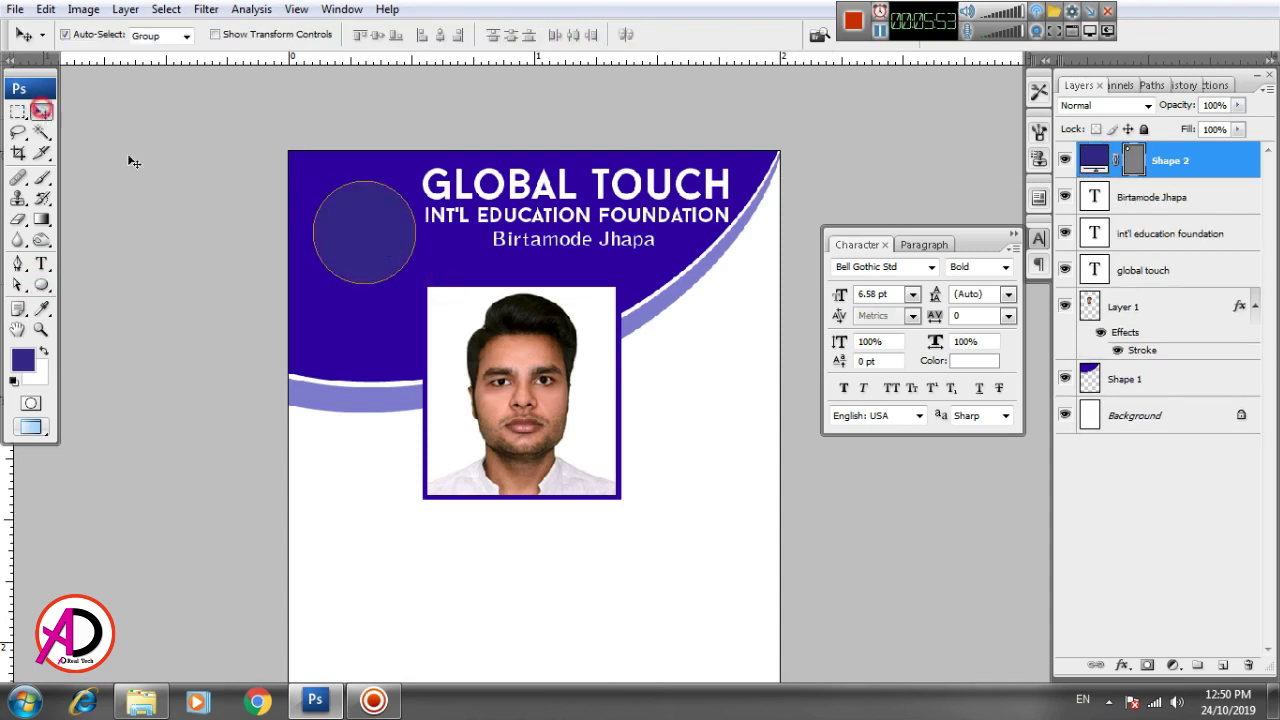
click(372, 240)
drag(373, 237, 366, 223)
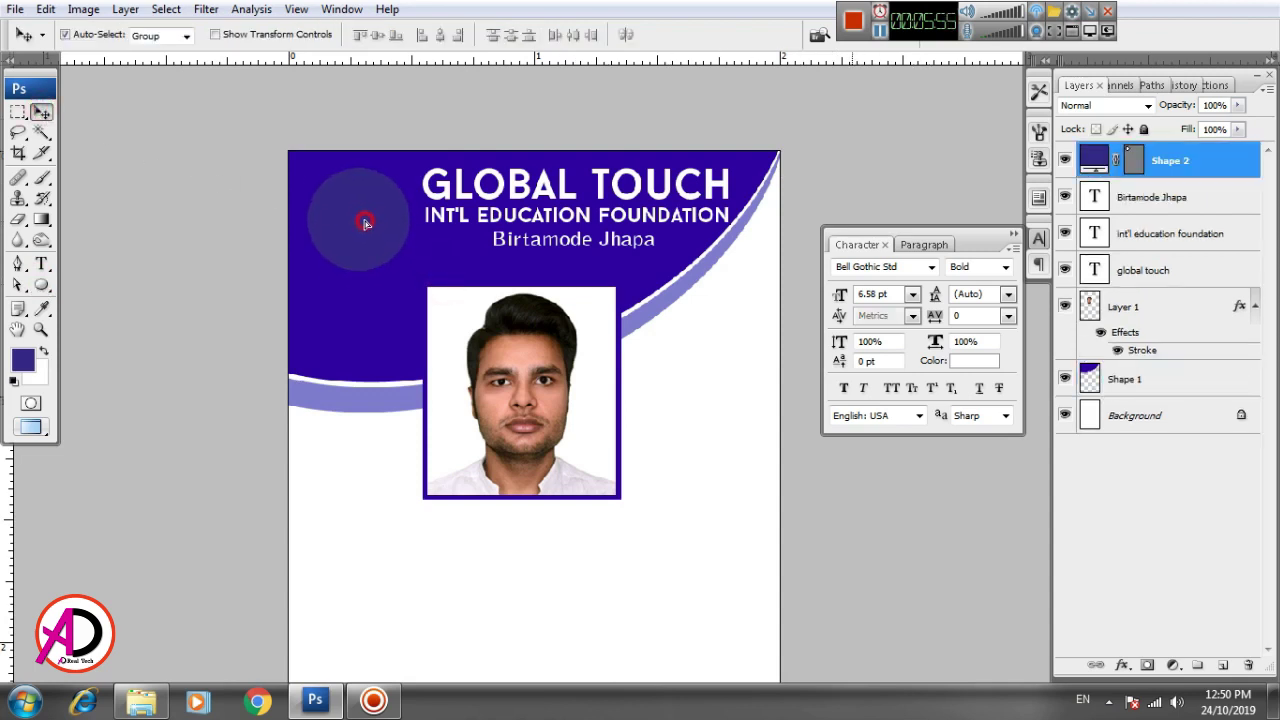
double_click(1093, 157)
drag(813, 364, 728, 350)
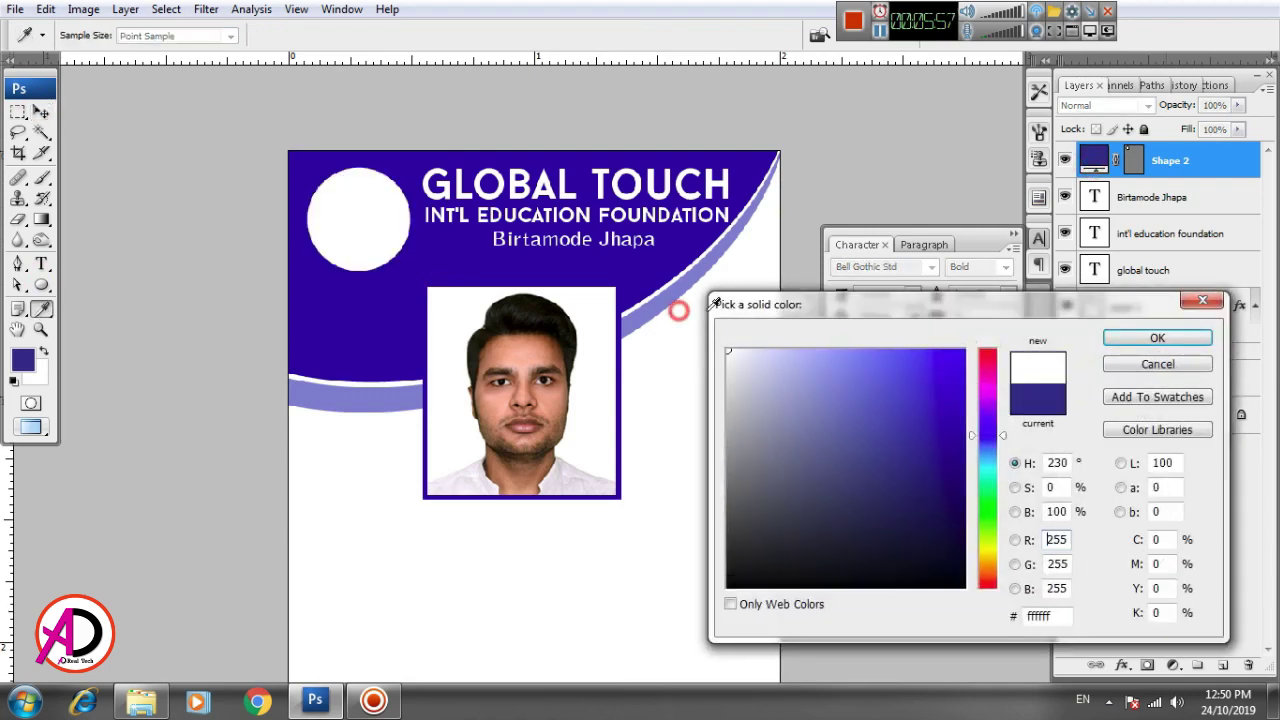
click(1157, 338)
- Open the 'logo global touch' image from drive E in Photoshop
scroll(743, 291, down, 2)
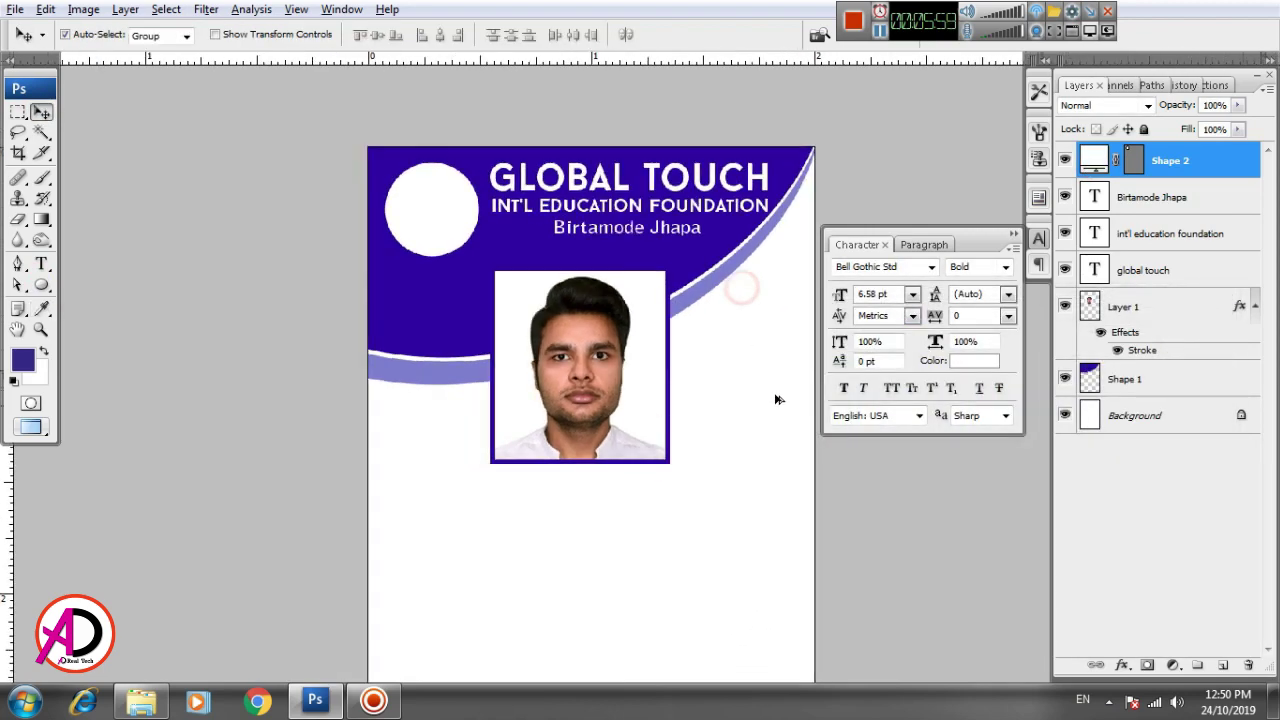
scroll(708, 424, down, 3)
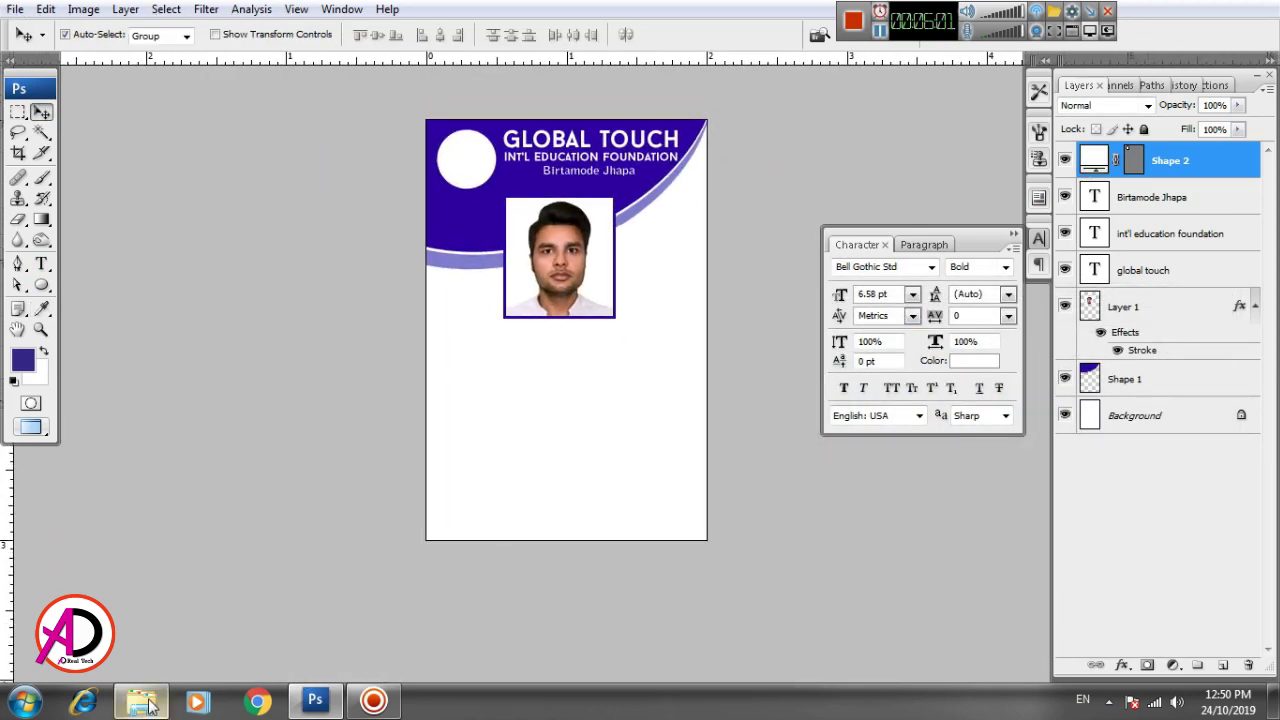
click(141, 700)
drag(1062, 338, 1060, 505)
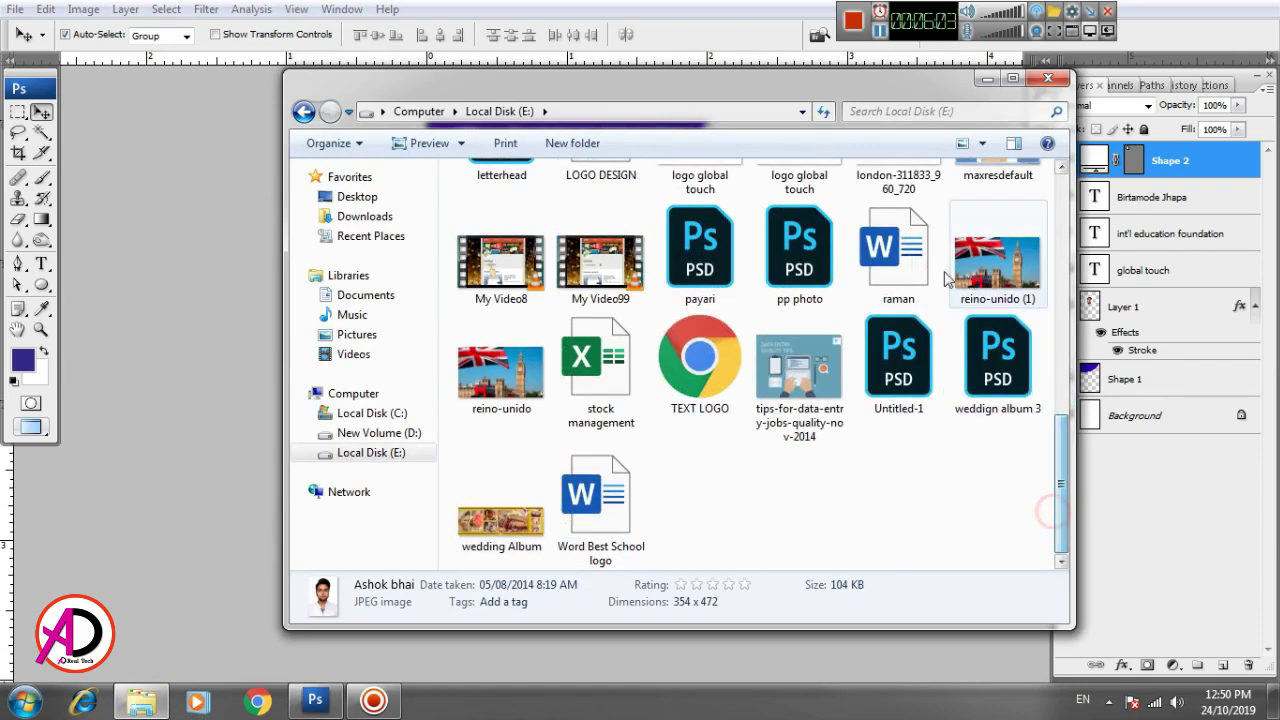
drag(799, 330, 250, 300)
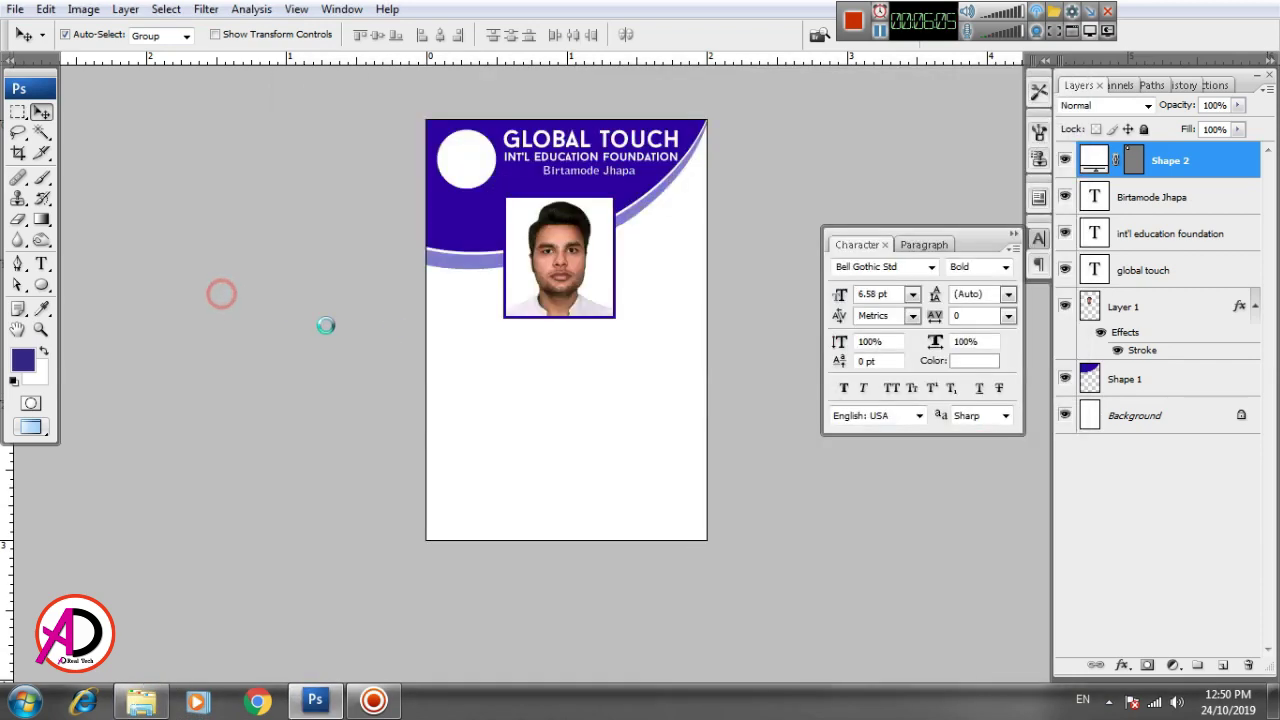
- Paste the logo into the ID card and scale it down to about 23.6%
key(ctrl+a)
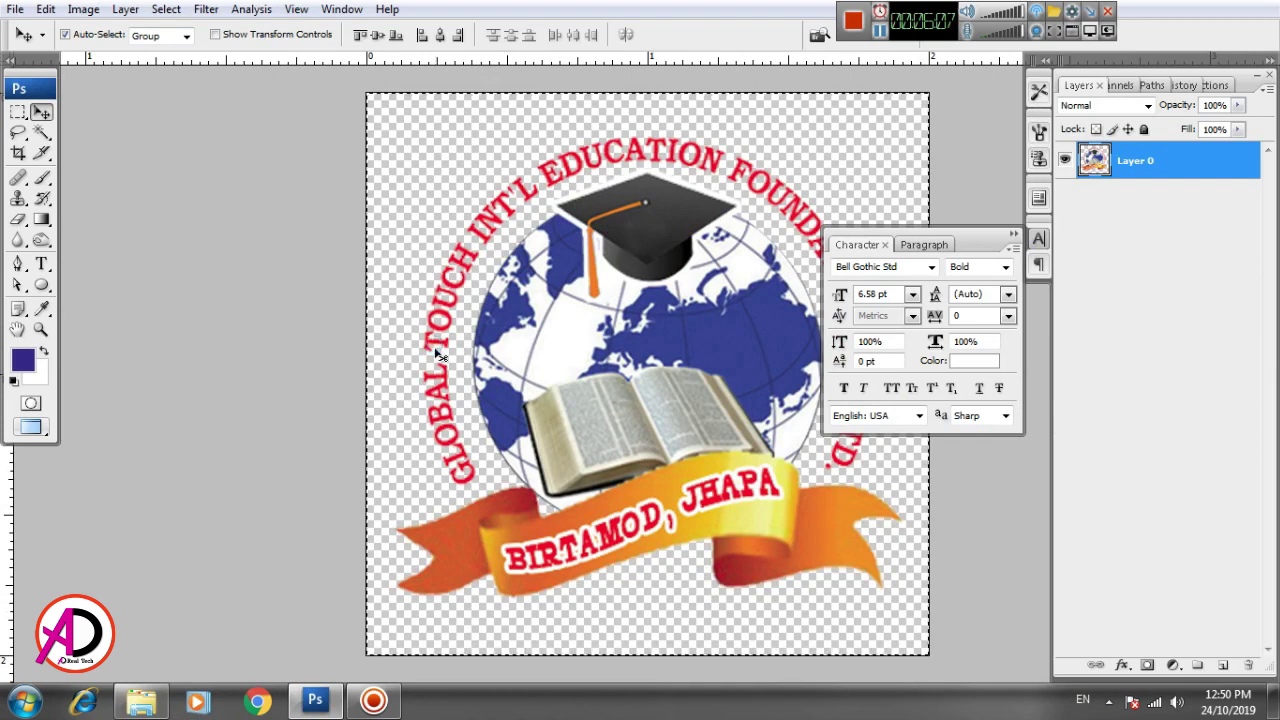
key(ctrl+Tab)
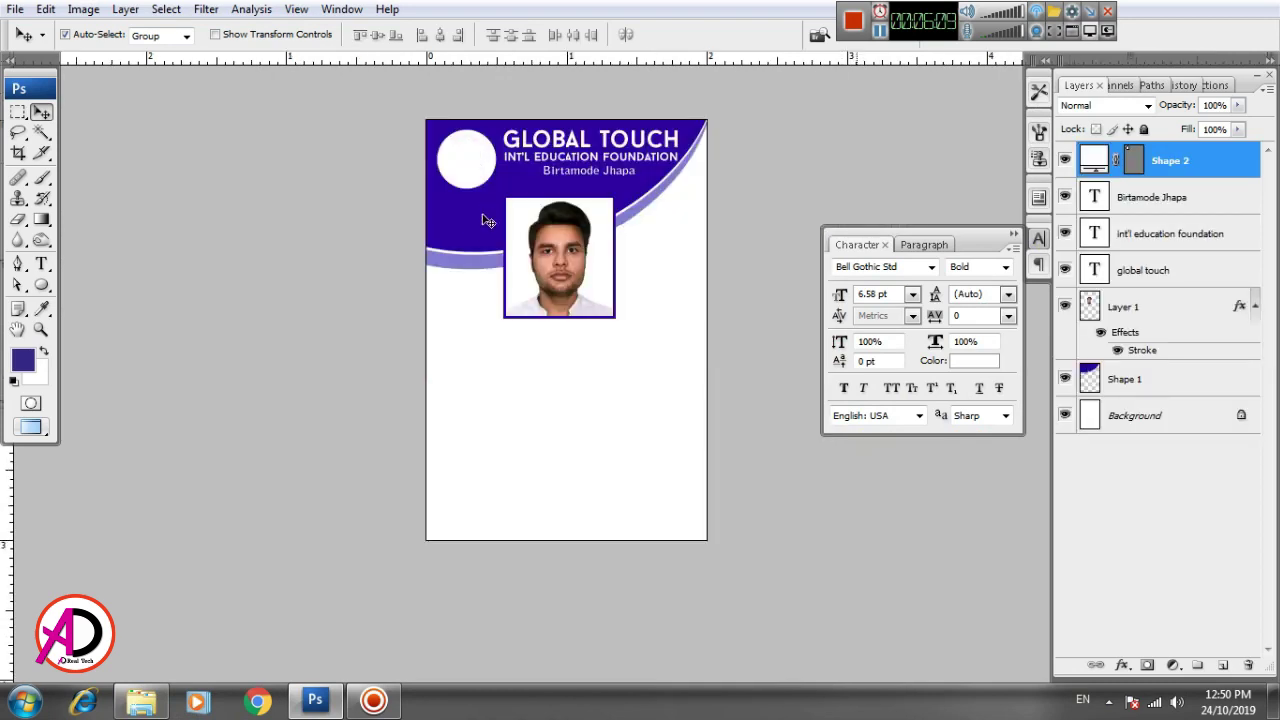
key(ctrl+v)
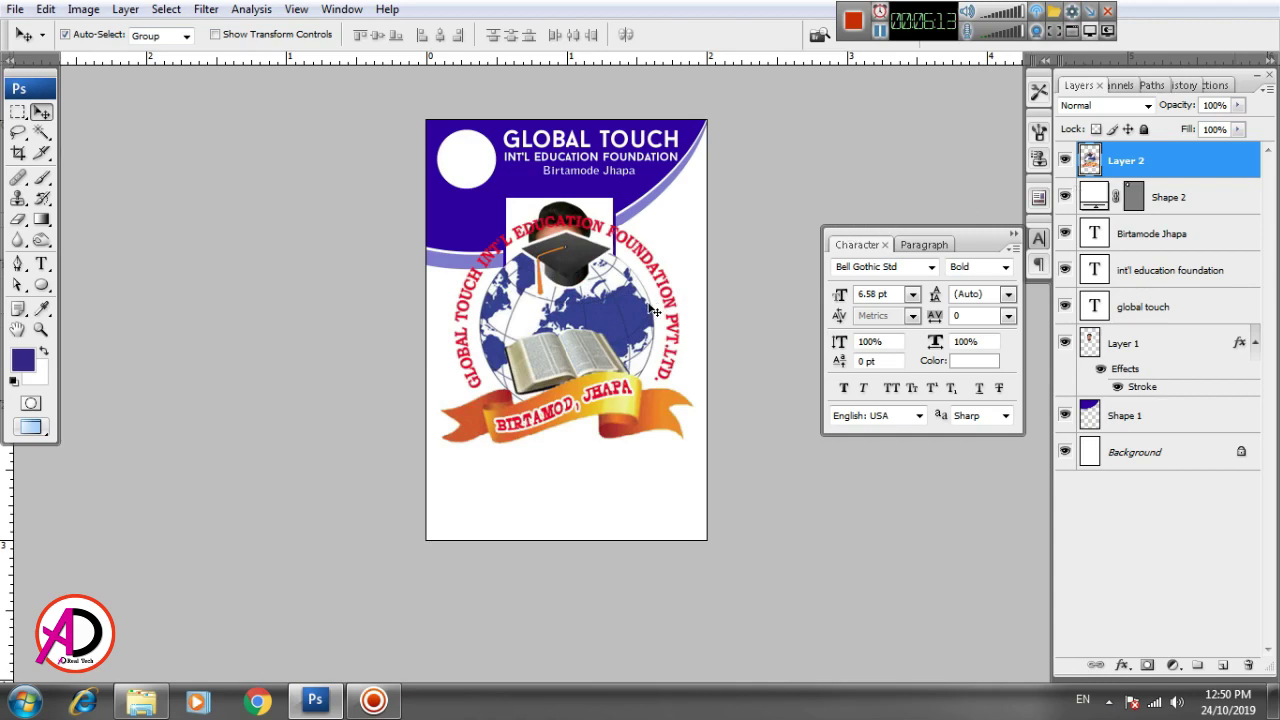
key(ctrl+t)
mouse_move(698, 212)
mouse_down()
mouse_move(598, 302)
mouse_move(487, 162)
mouse_up()
- Apply the logo's scaling and clip it inside the white circle
key(ctrl+plus)
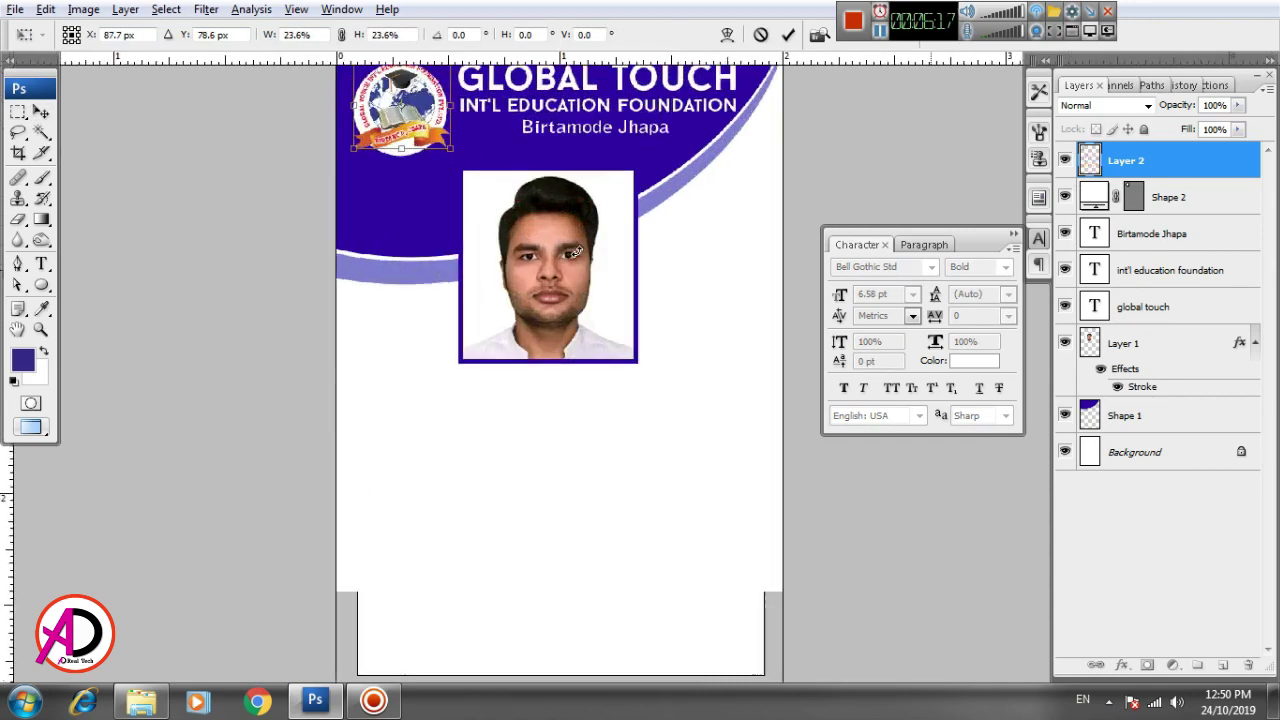
key(ctrl+plus)
drag(641, 500, 645, 545)
key(Return)
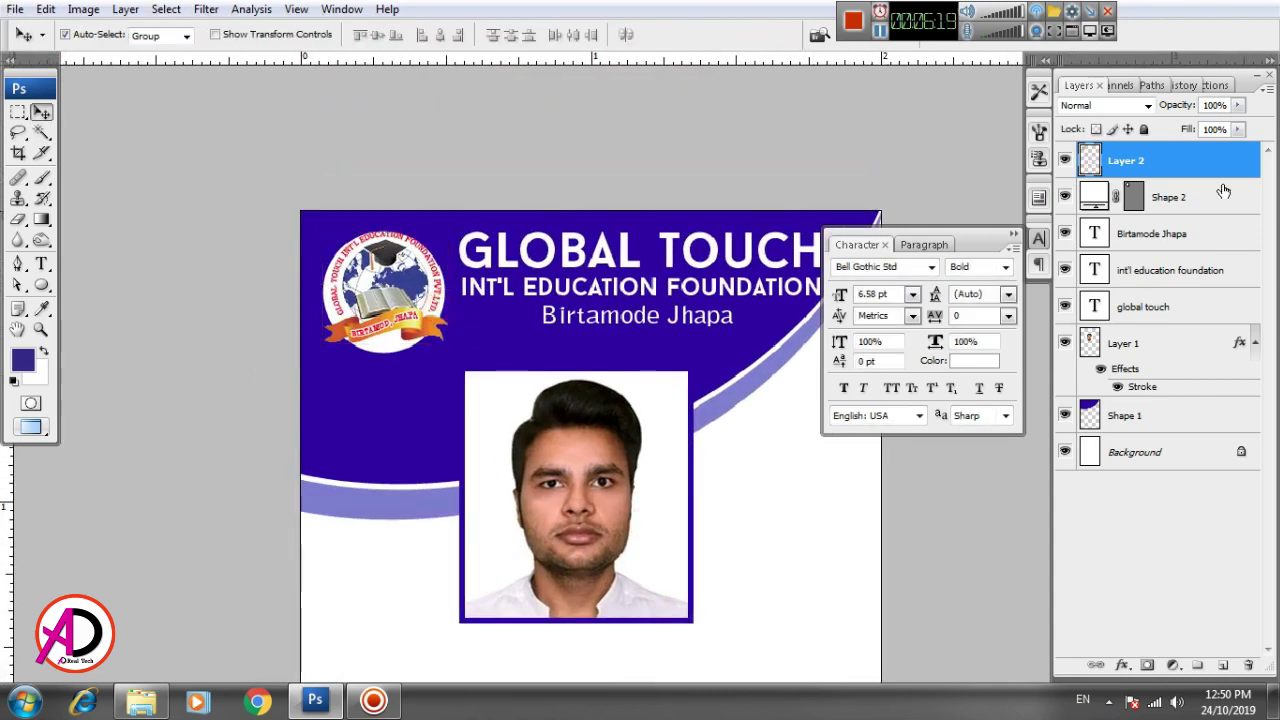
right_click(1205, 162)
click(1160, 365)
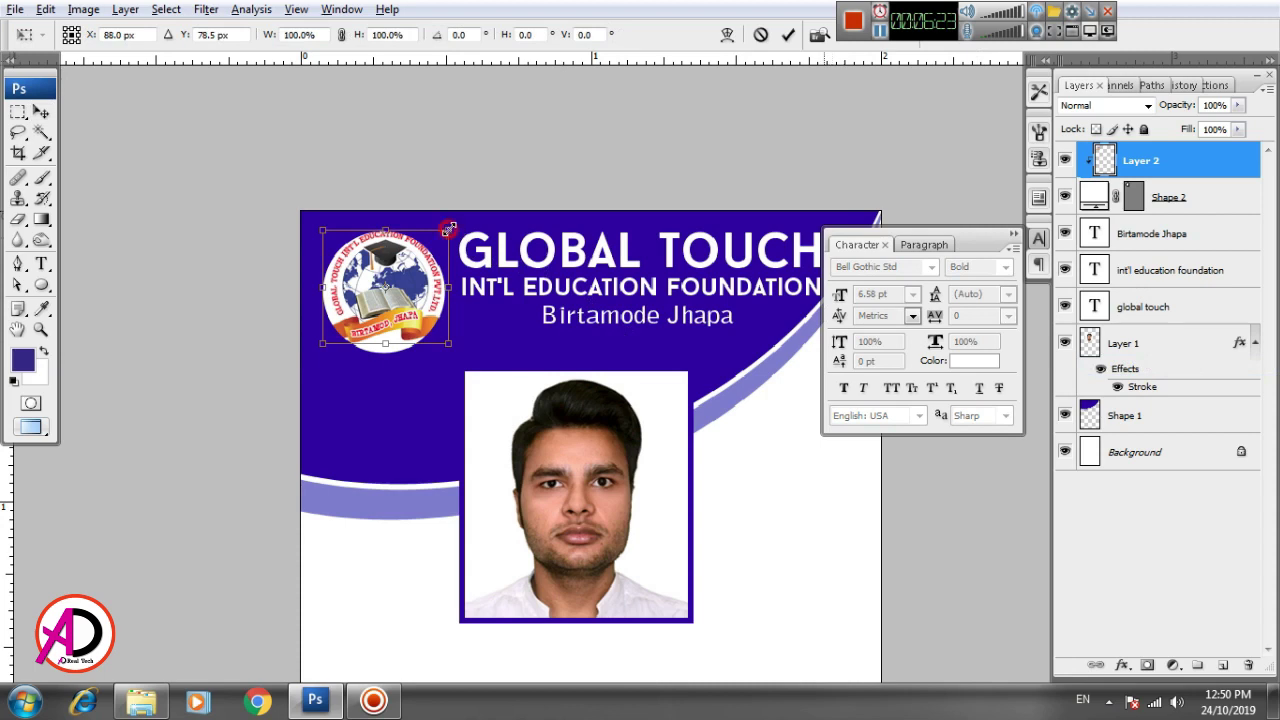
- Shrink the logo to about 79% and nudge it down within the circle
drag(449, 229, 440, 239)
key(Down)
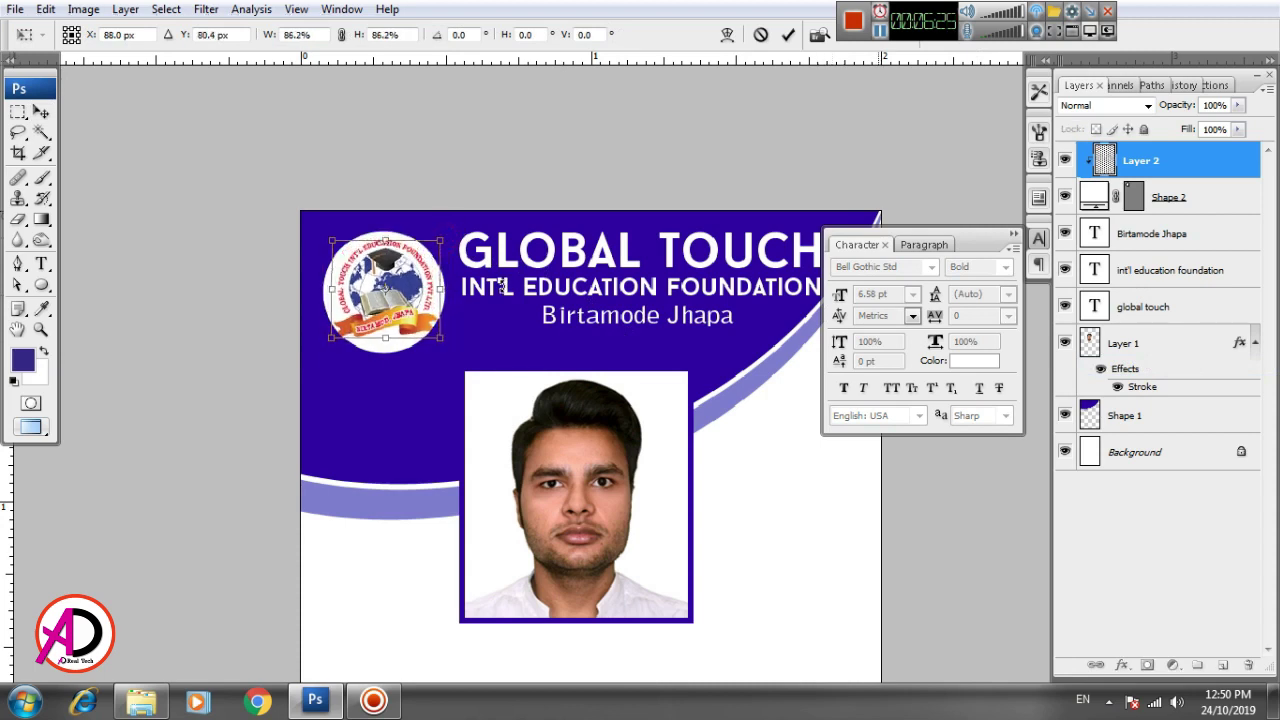
key(Down)
key(Down)
key(Down)
key(Left)
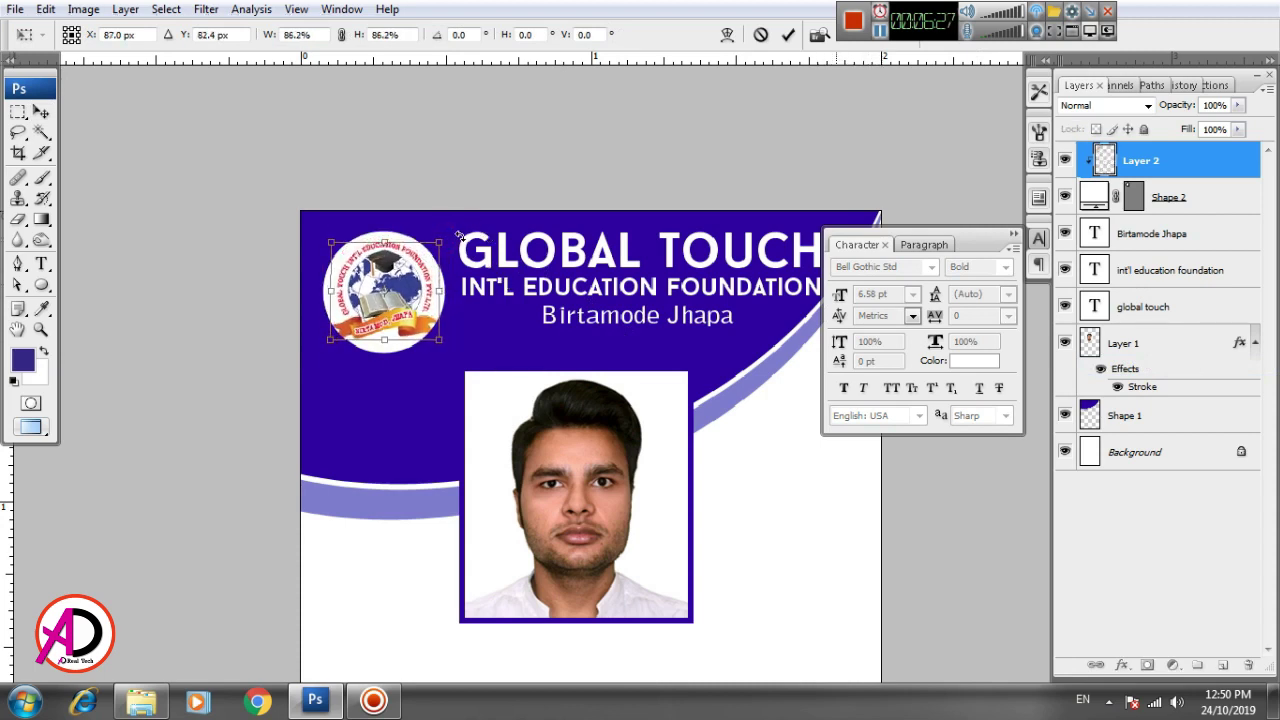
drag(447, 240, 409, 256)
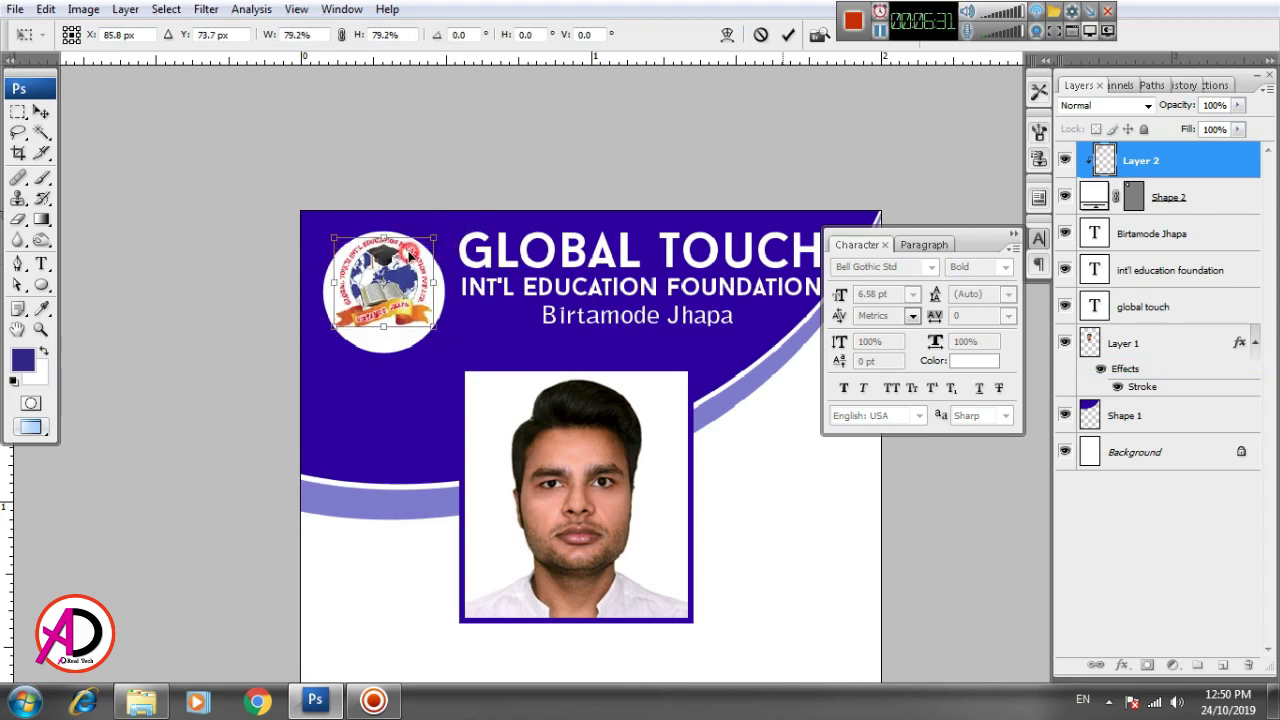
key(Return)
- Fine-tune the logo's position up and left in the circle, then zoom to the card's lower area
key(ctrl+minus)
key(ctrl+minus)
key(ctrl+minus)
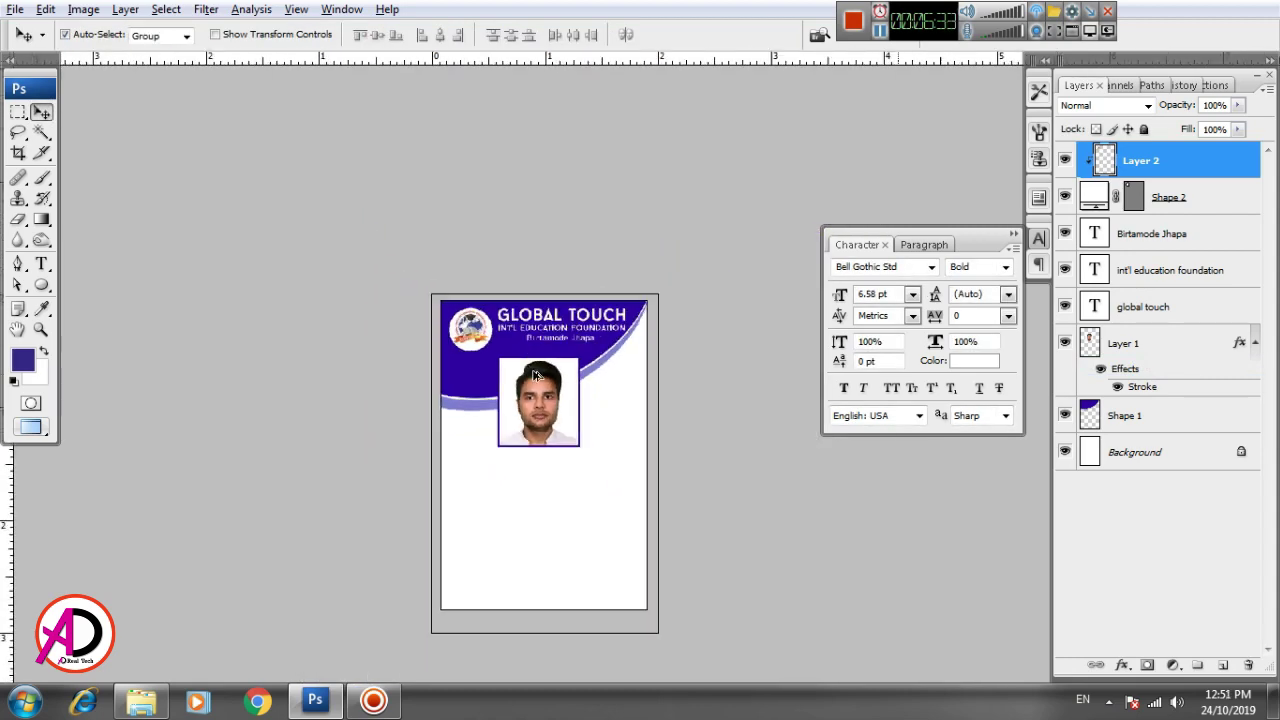
key(ctrl+plus)
key(ctrl+plus)
key(ctrl+plus)
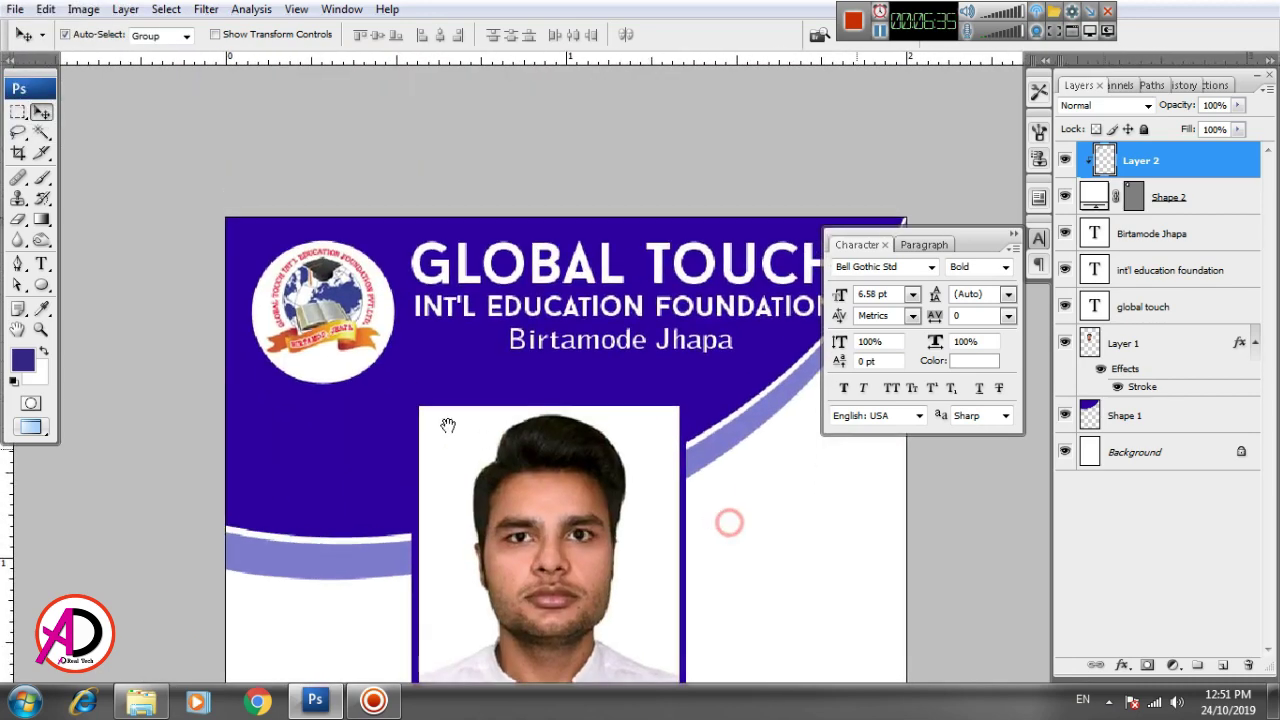
drag(336, 318, 338, 313)
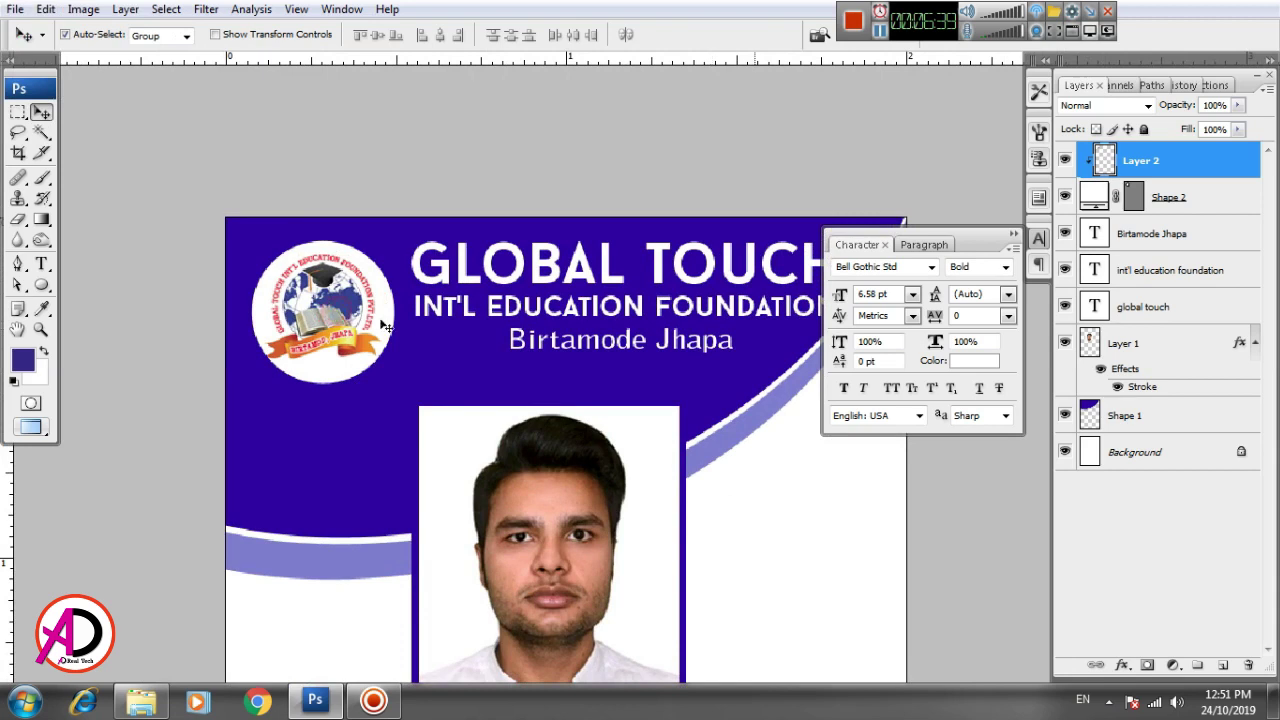
key(Up)
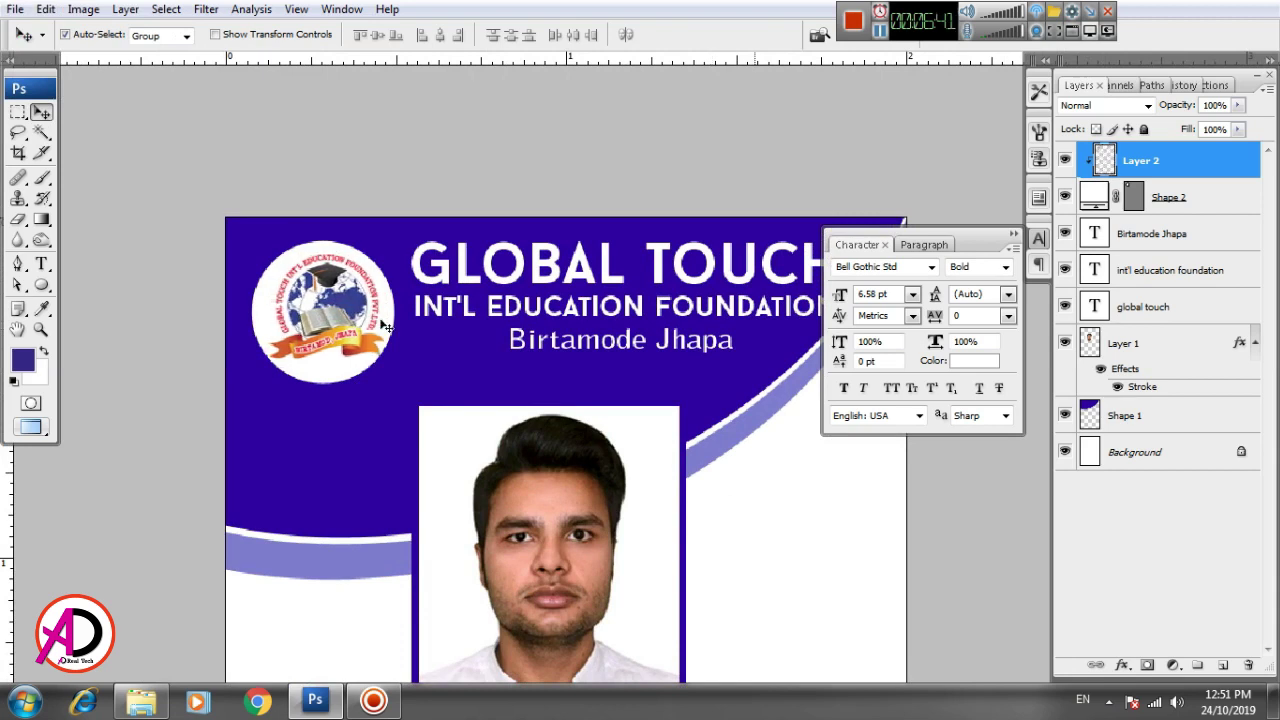
key(Up)
drag(383, 326, 379, 319)
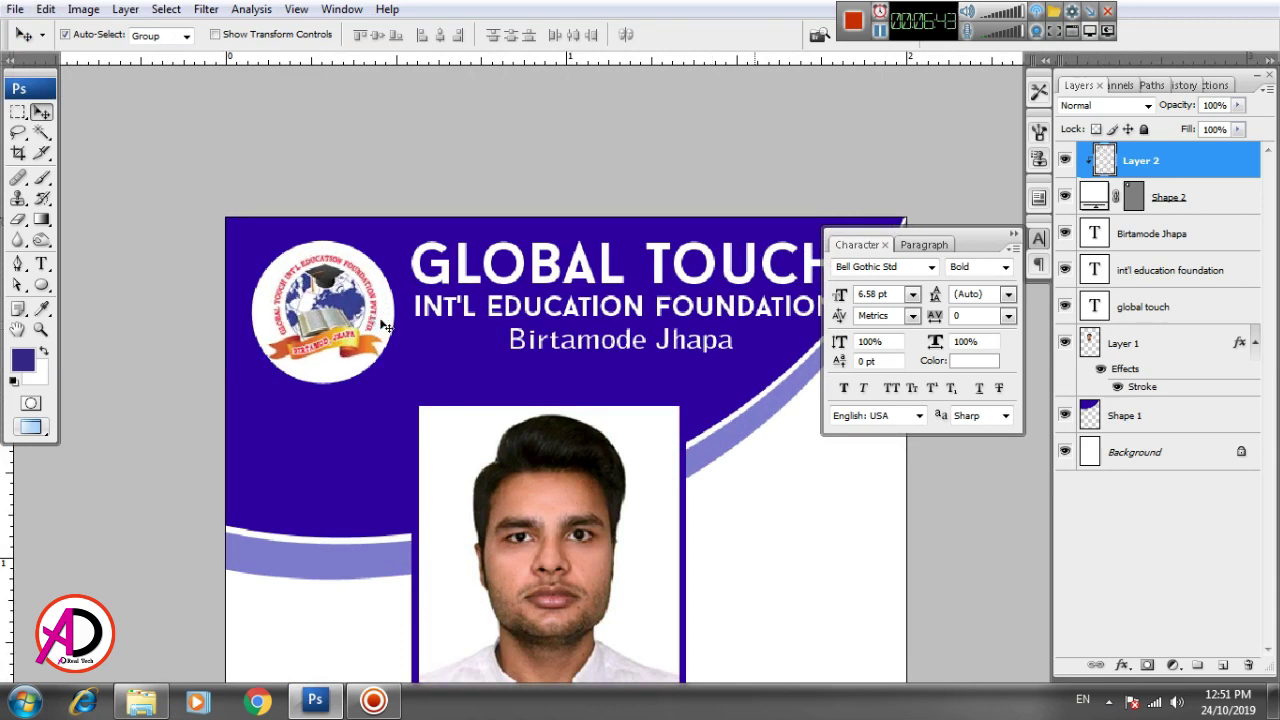
key(ctrl+0)
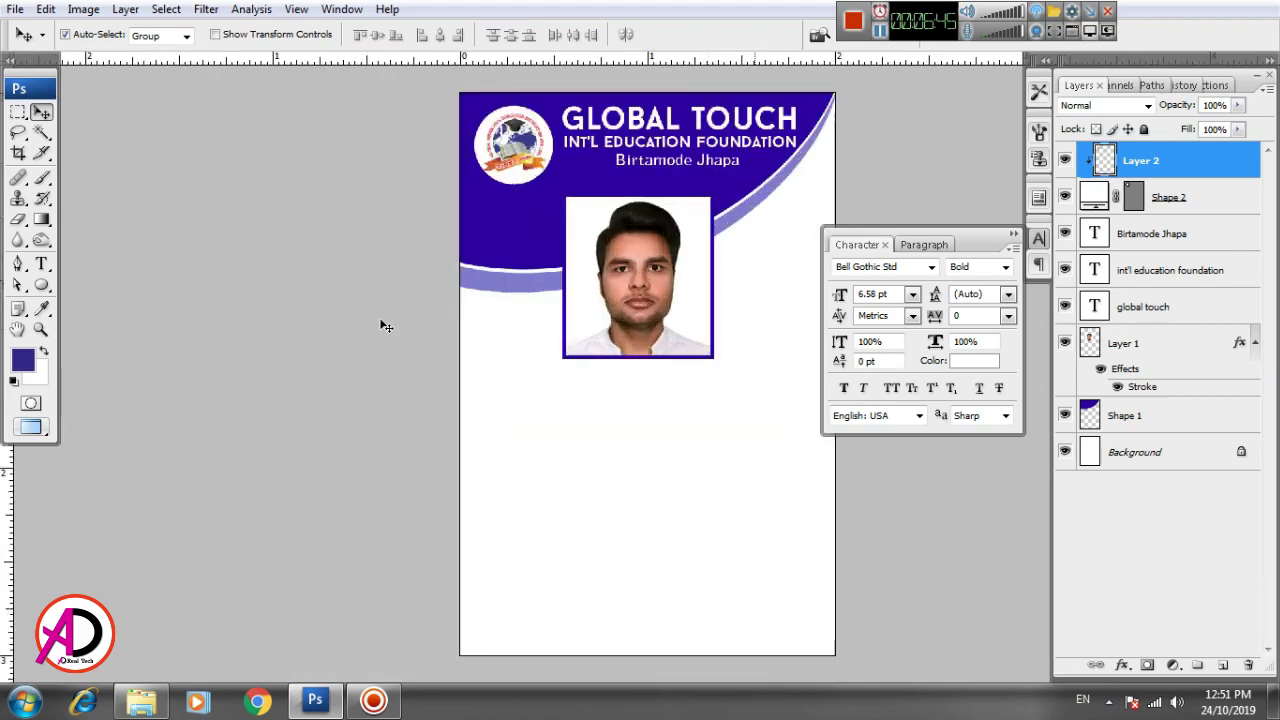
key(ctrl+plus)
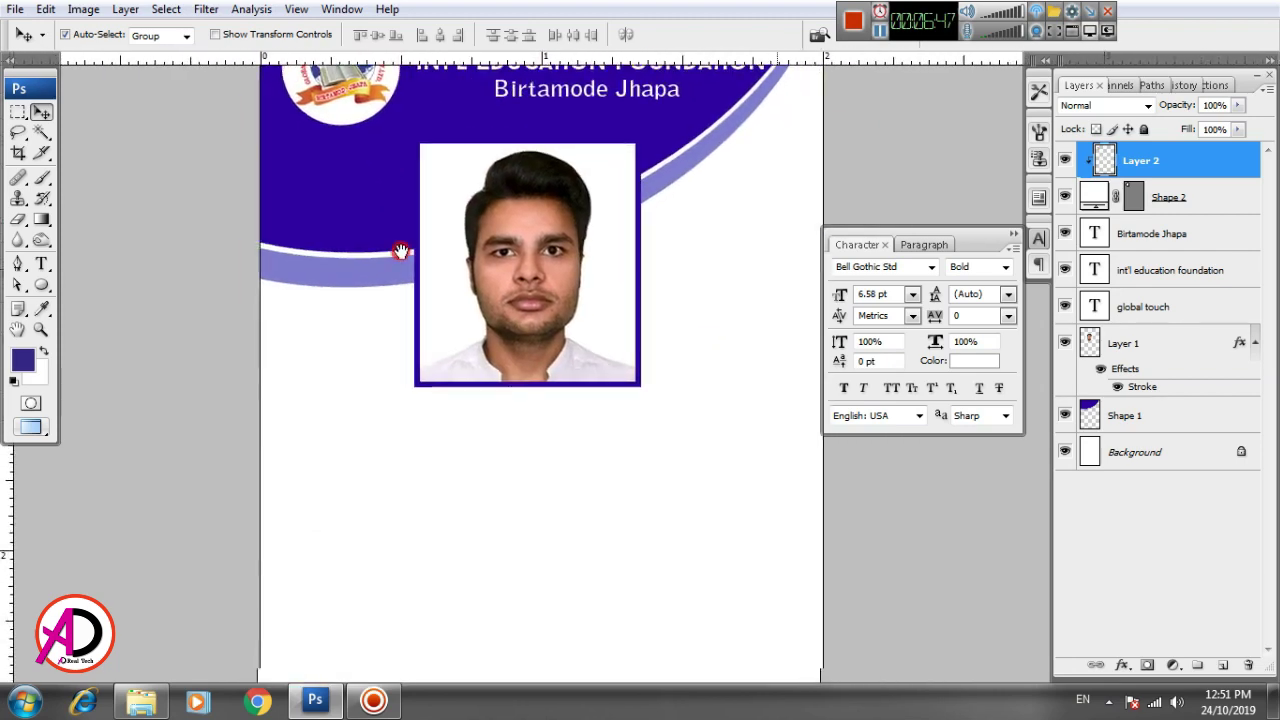
- Start a text line below the photo with black as the text colour
drag(643, 452, 543, 332)
mouse_move(548, 378)
mouse_down()
mouse_move(551, 424)
mouse_move(503, 442)
mouse_up()
click(41, 263)
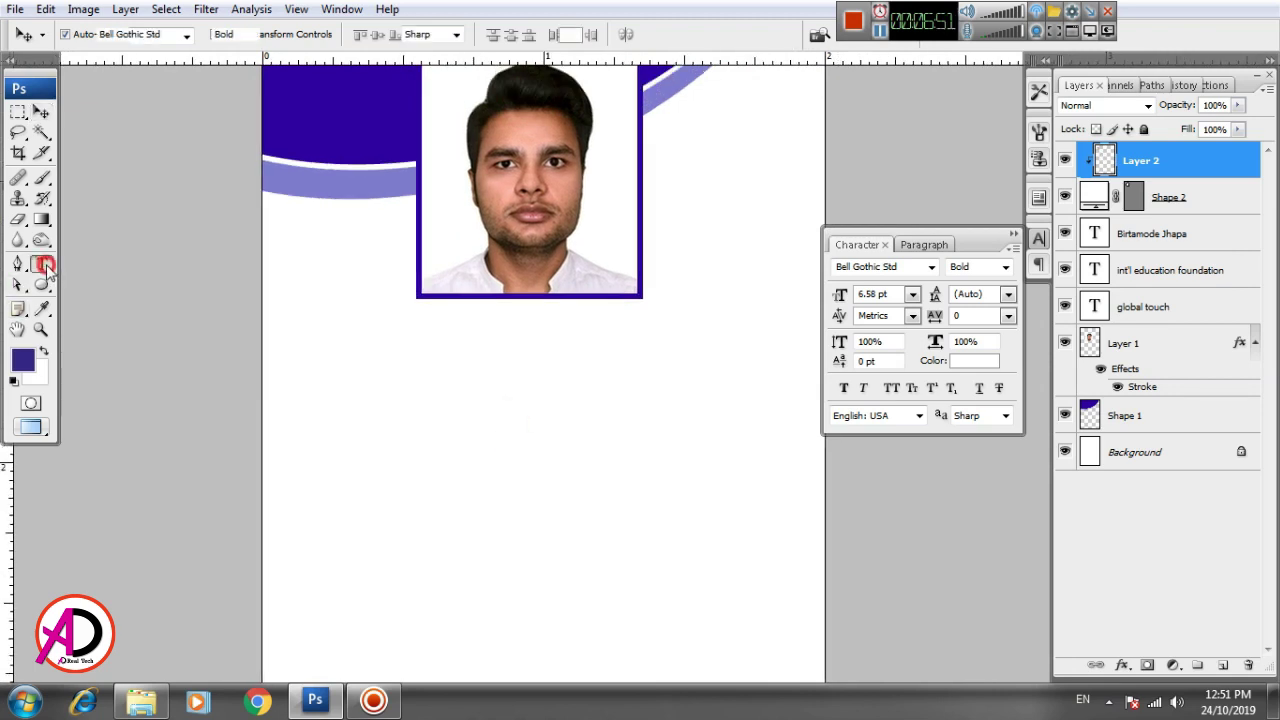
click(426, 411)
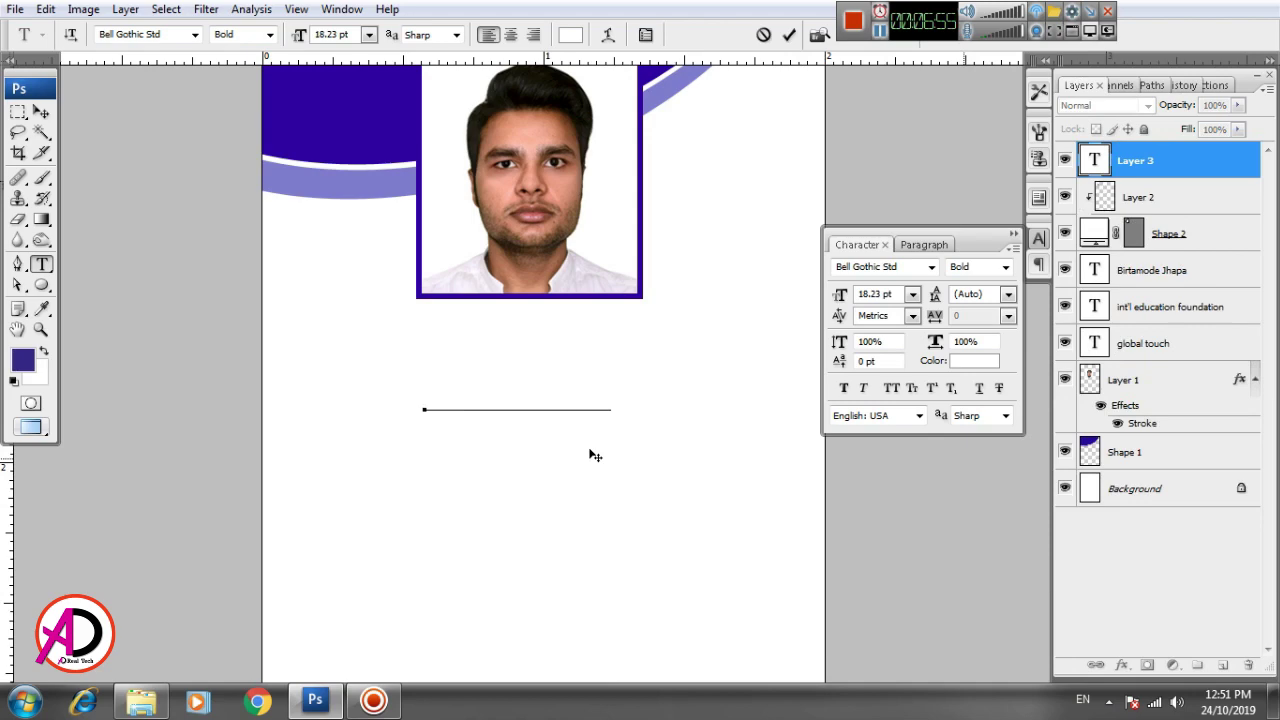
click(979, 366)
drag(757, 491, 657, 660)
click(1166, 338)
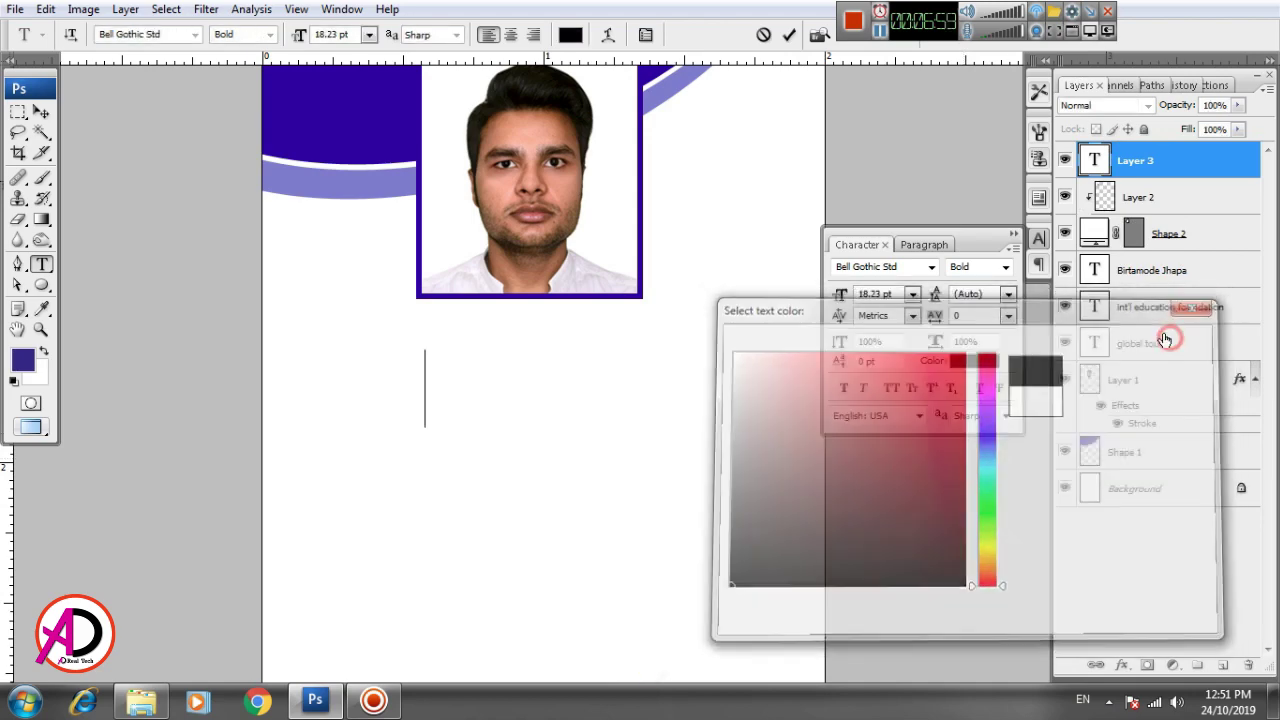
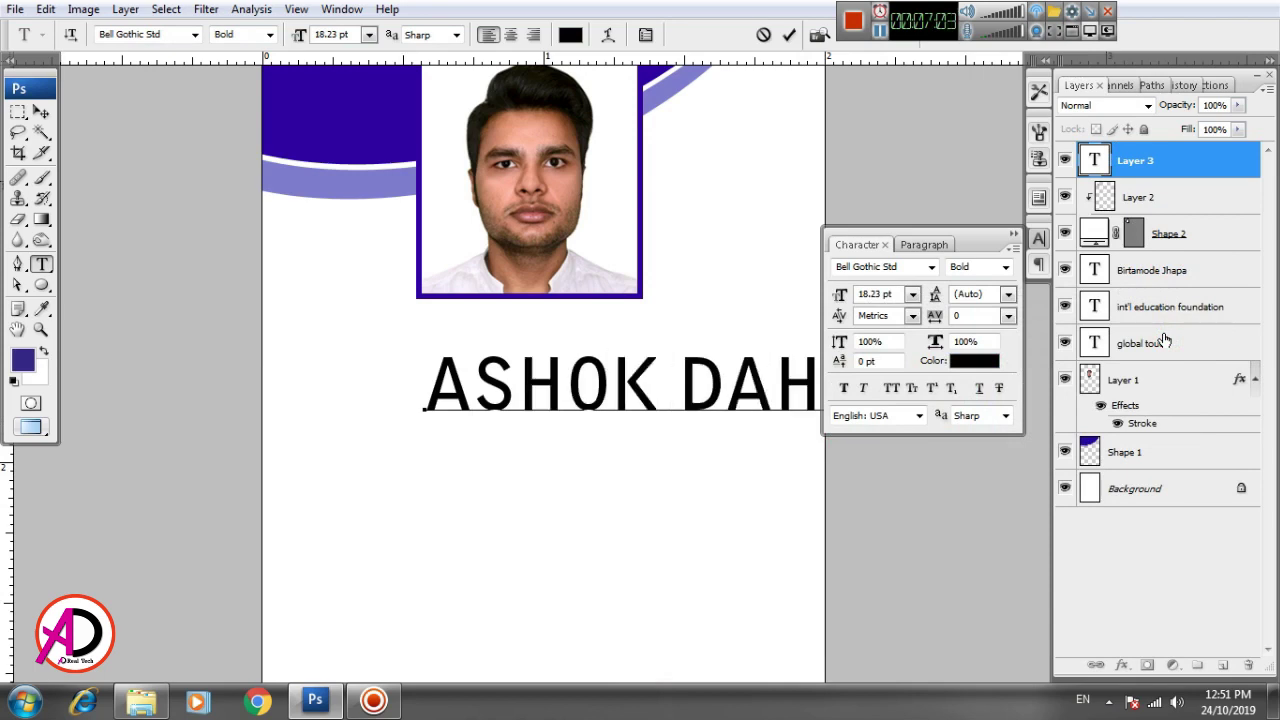
- Type the cardholder's name, commit it and move it left to fit the card
key(ctrl+Return)
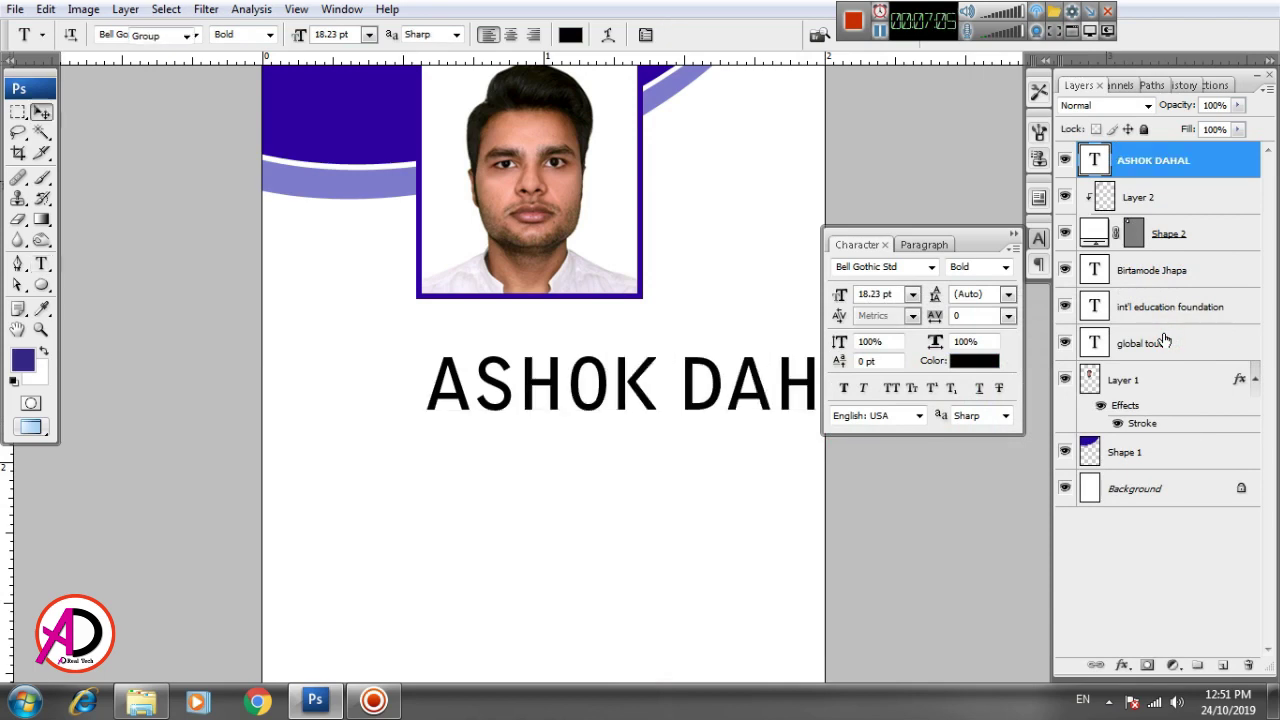
key(v)
drag(557, 393, 429, 374)
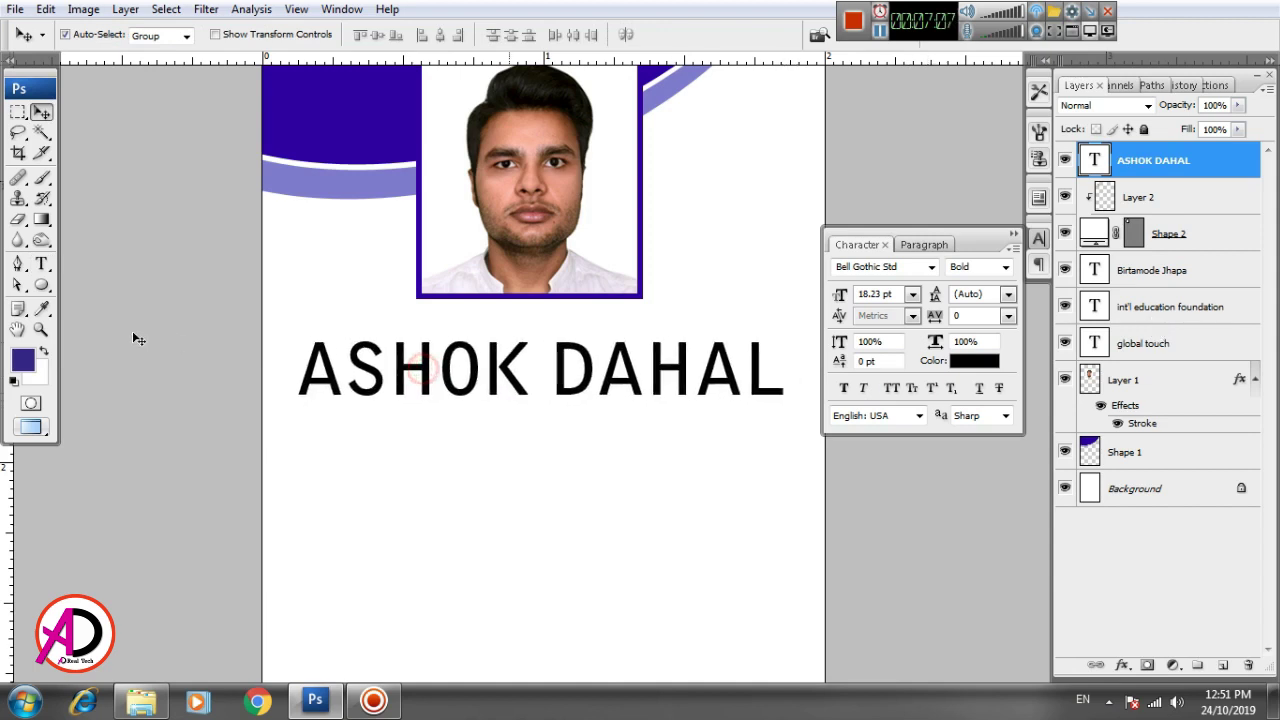
- Change the cardholder's name to the wide angular Batman Forever font
click(41, 263)
triple_click(411, 397)
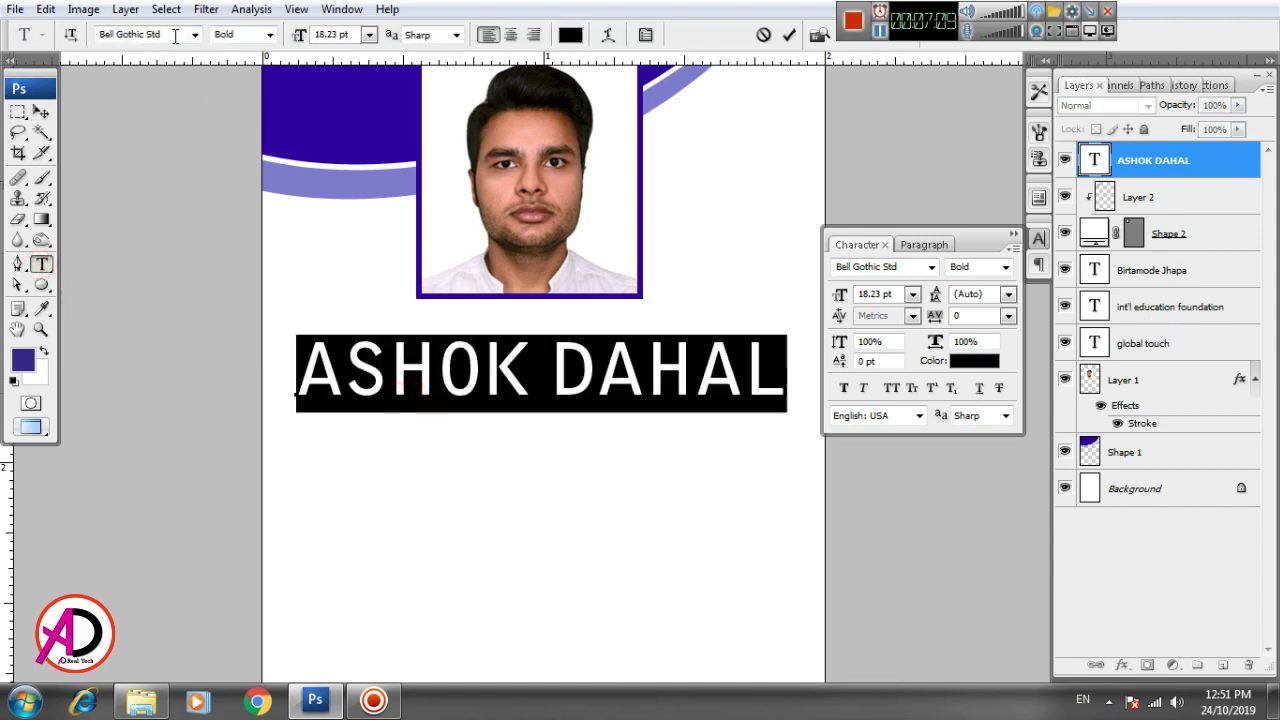
click(140, 34)
text(Bebas)
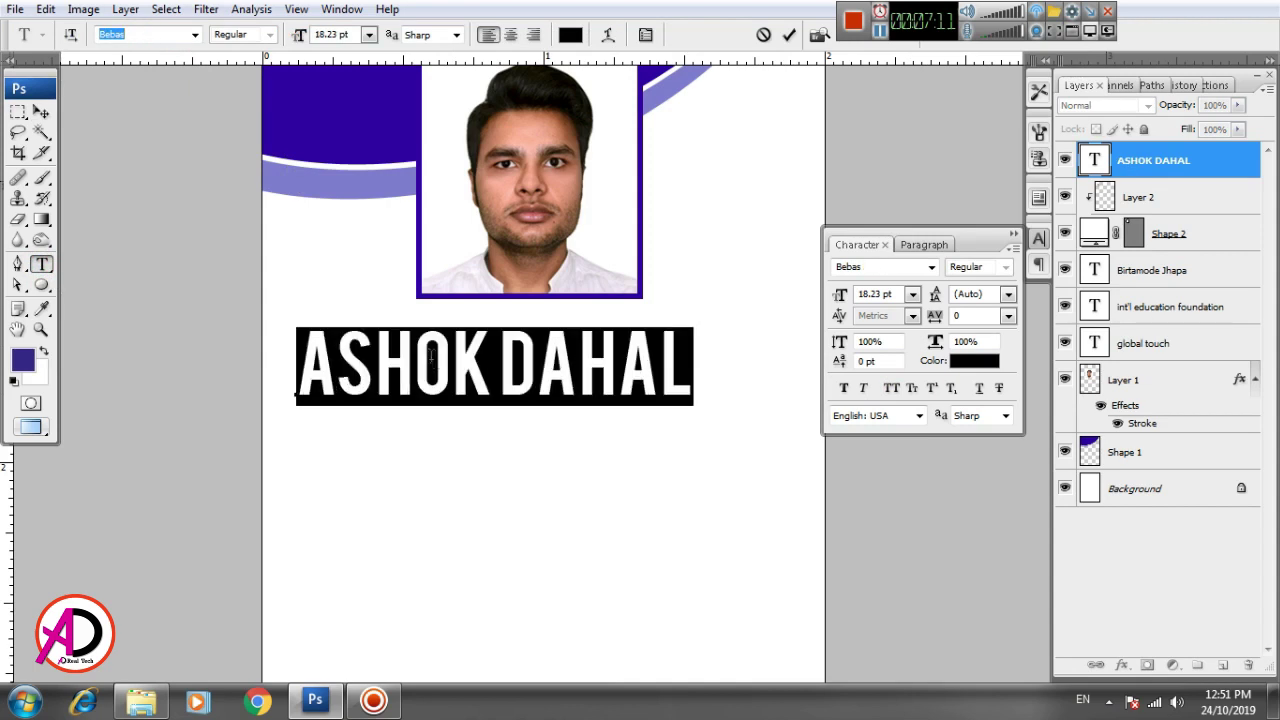
key(Up)
key(Up)
key(Up)
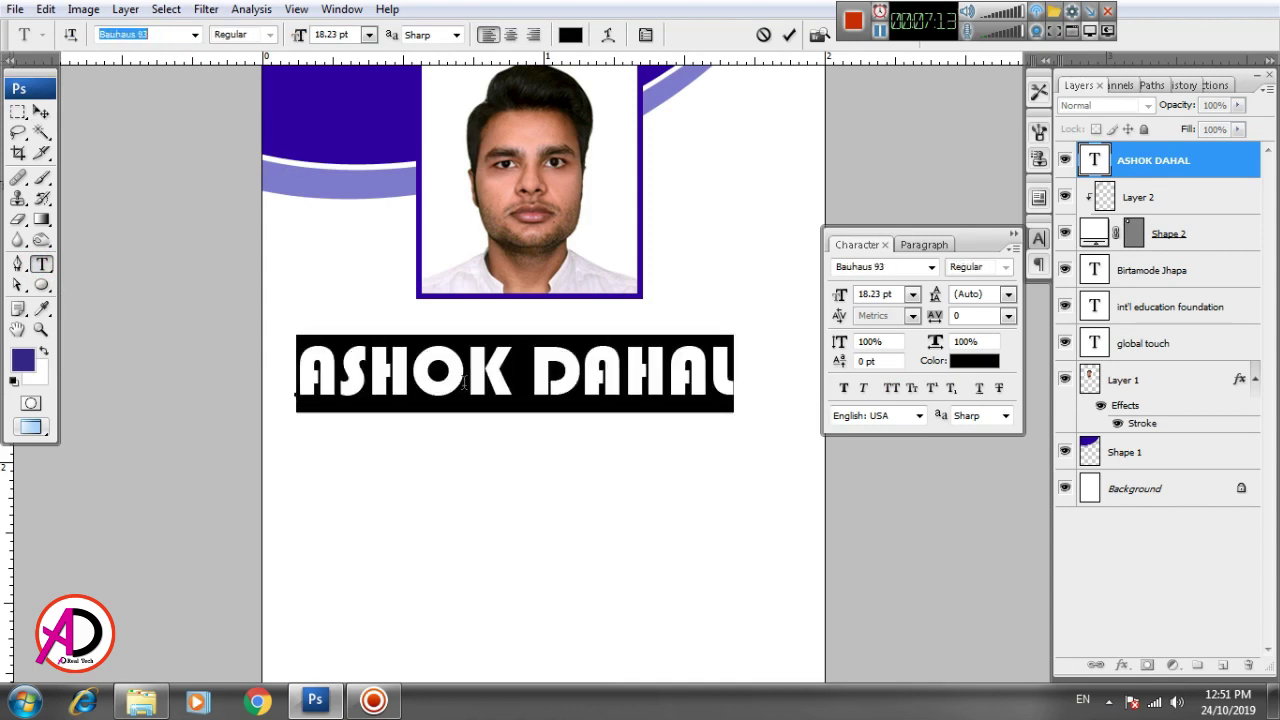
key(Up)
key(Up)
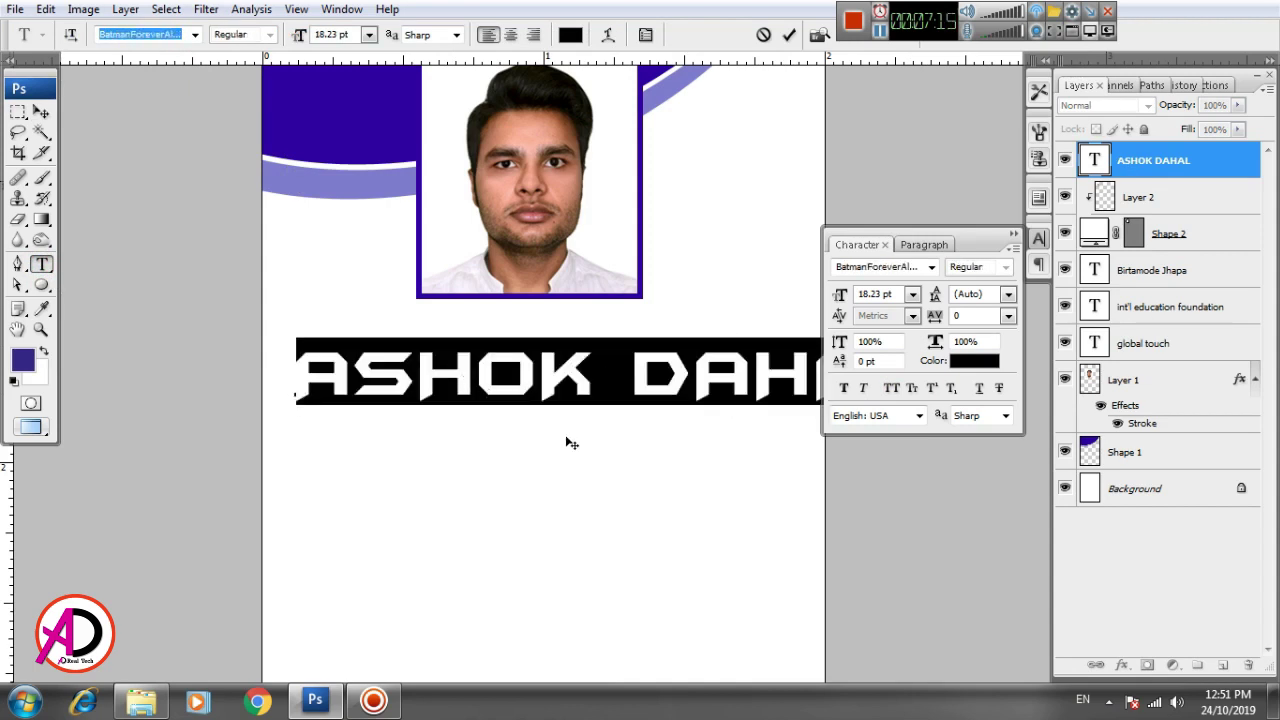
key(Up)
key(Down)
- Scale the name to roughly half size and centre it just under the photo
click(39, 113)
drag(553, 380, 478, 427)
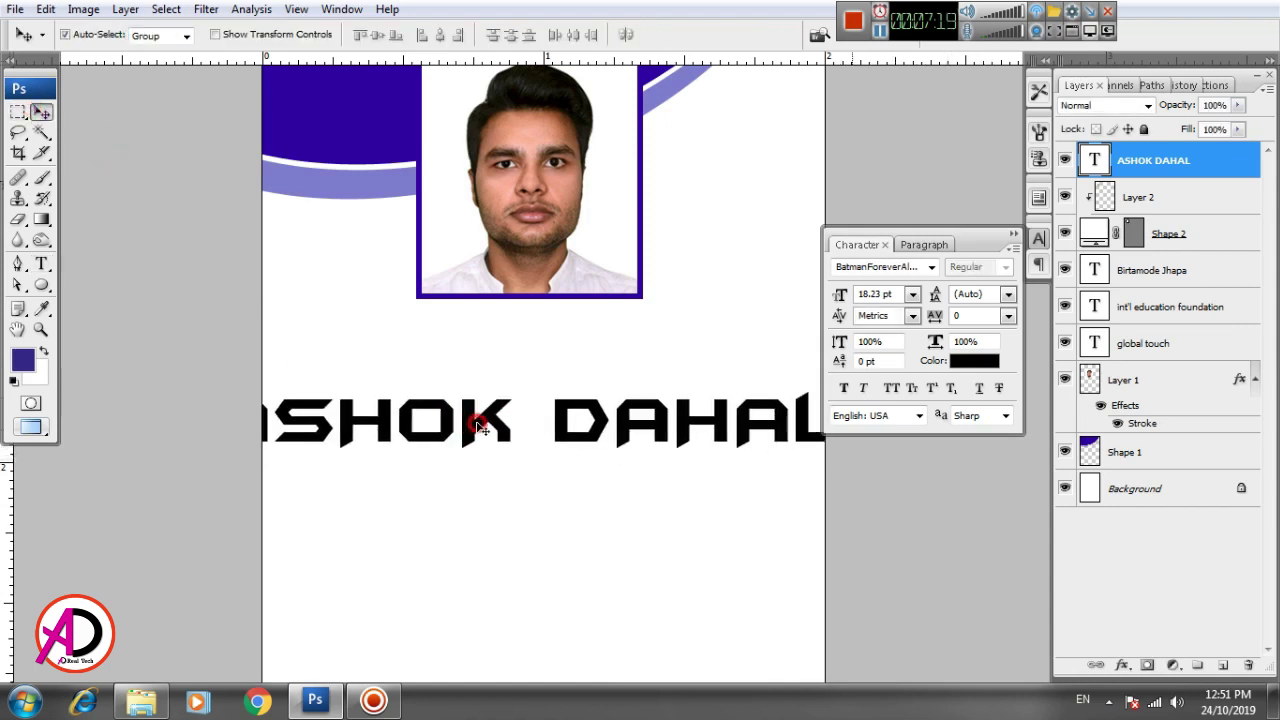
key(ctrl+t)
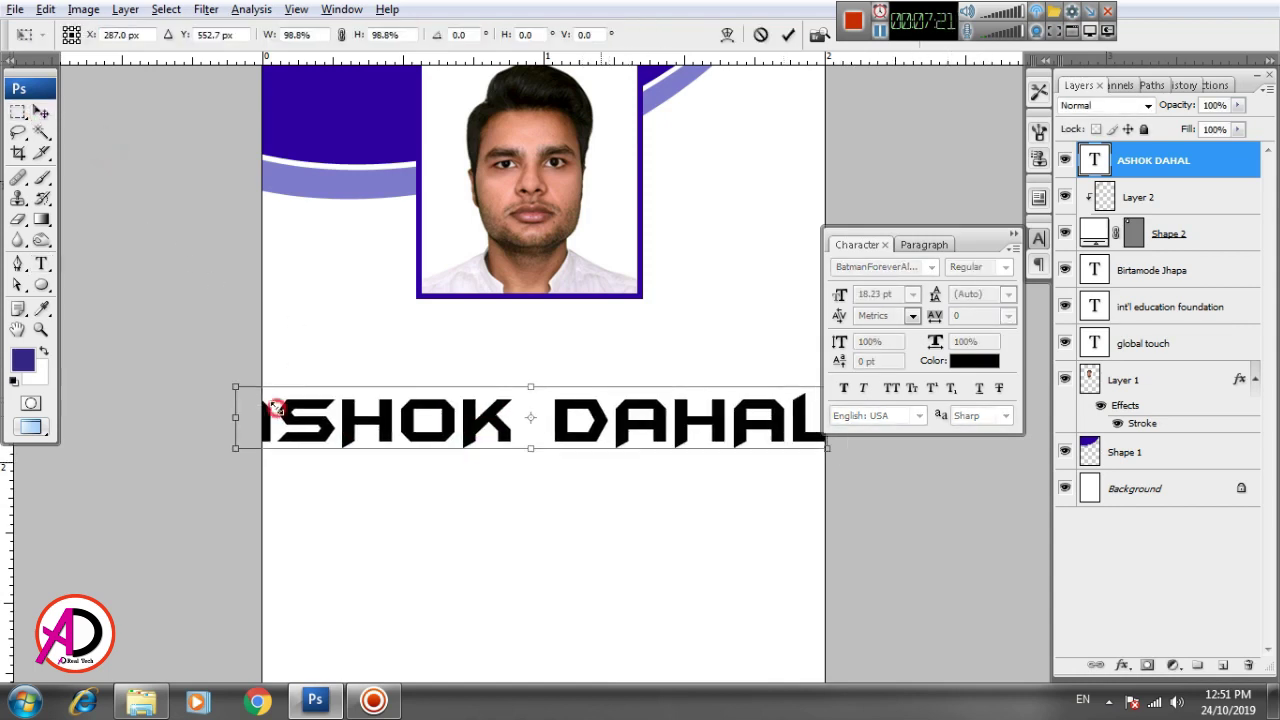
drag(208, 386, 352, 418)
drag(703, 420, 656, 420)
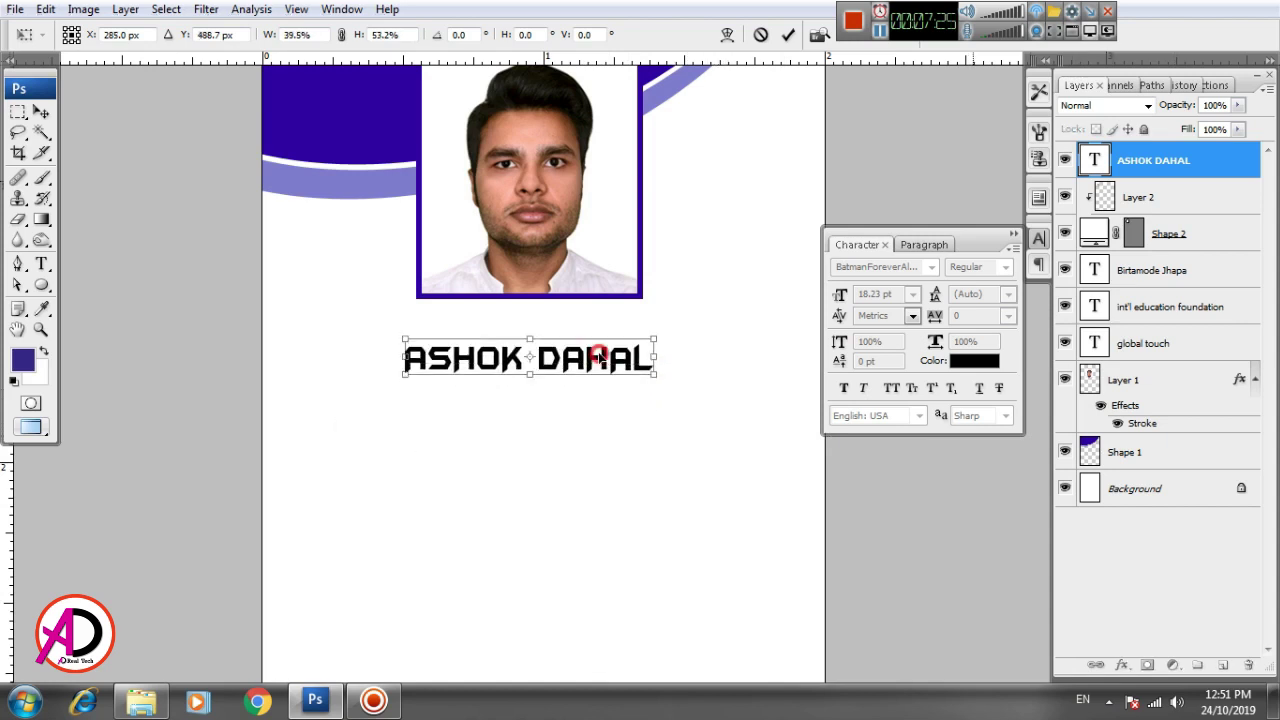
drag(597, 423, 603, 357)
key(ctrl+minus)
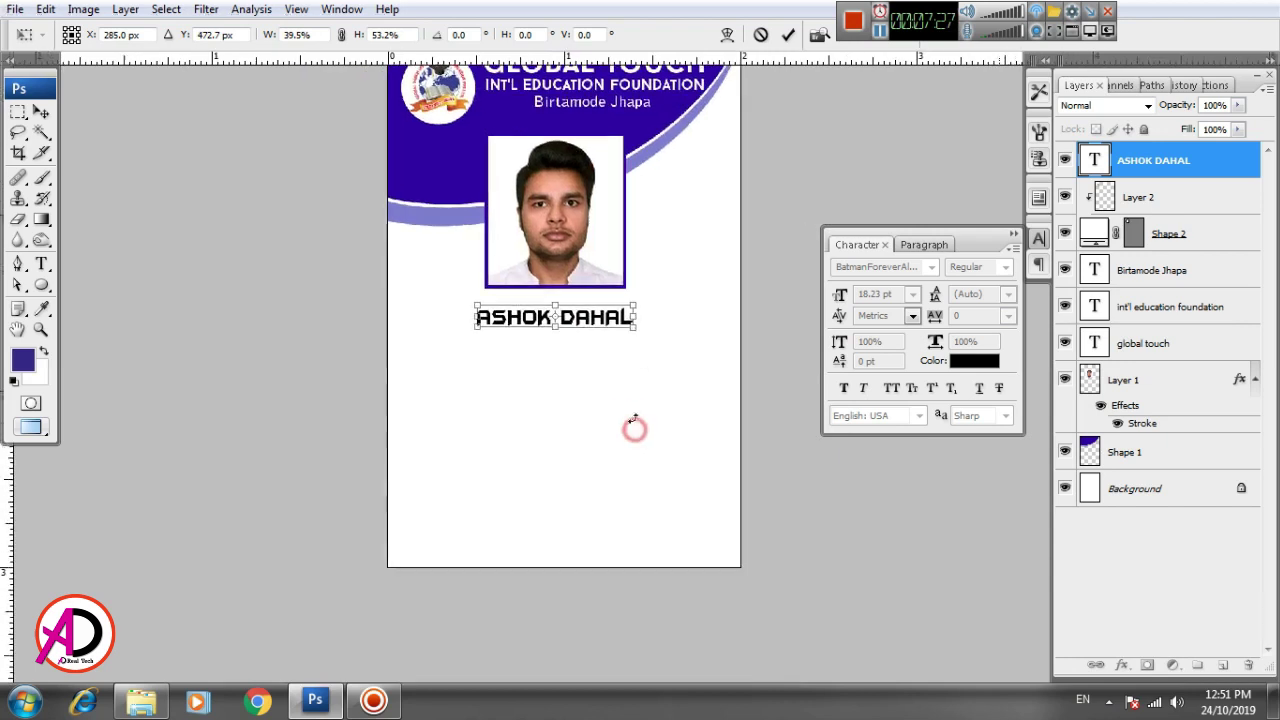
mouse_move(638, 333)
mouse_down()
mouse_move(657, 340)
mouse_move(662, 292)
mouse_up()
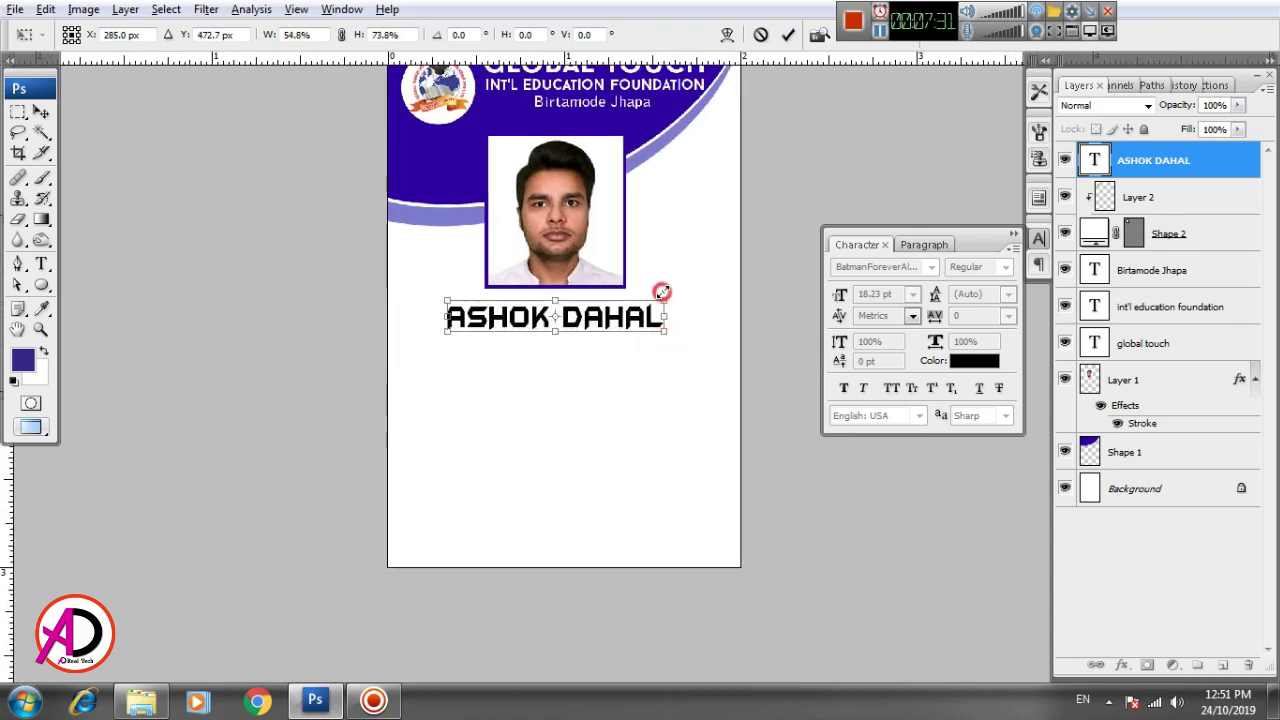
double_click(606, 318)
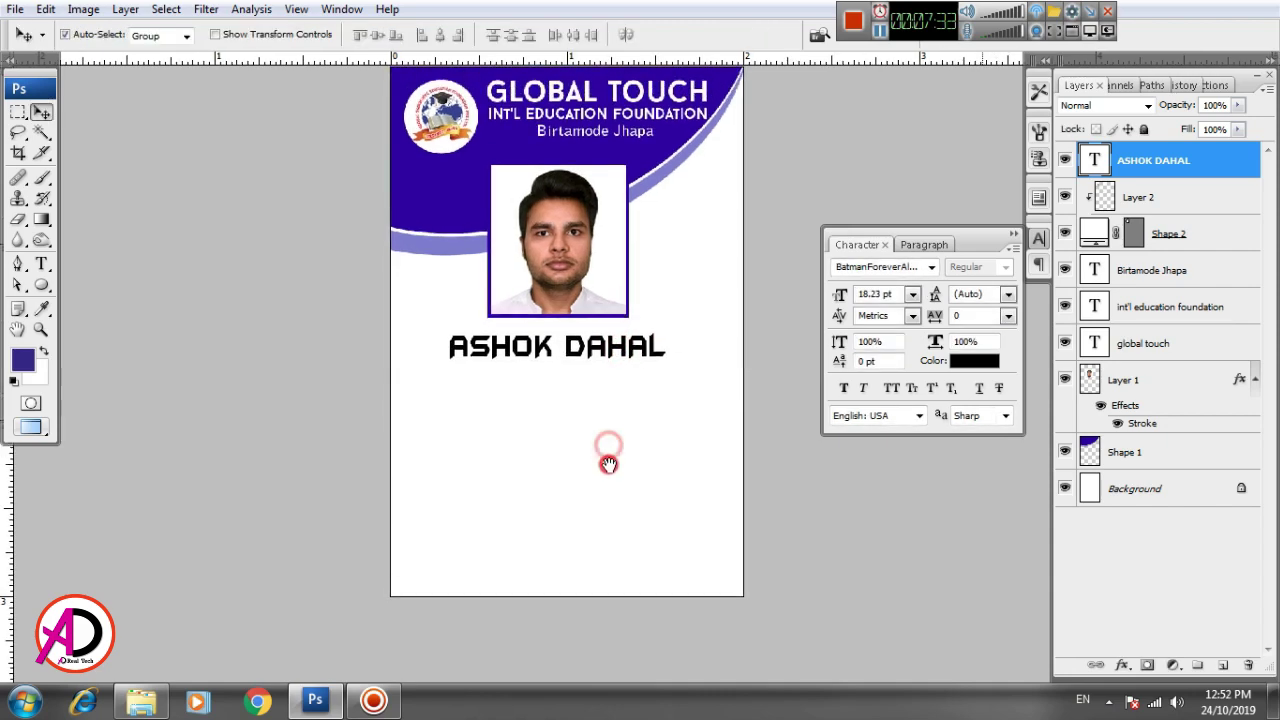
- Nudge the GLOBAL TOUCH, INT'L EDUCATION FOUNDATION and Birtamode Jhapa header lines slightly left
scroll(612, 472, up, 1)
scroll(680, 549, up, 1)
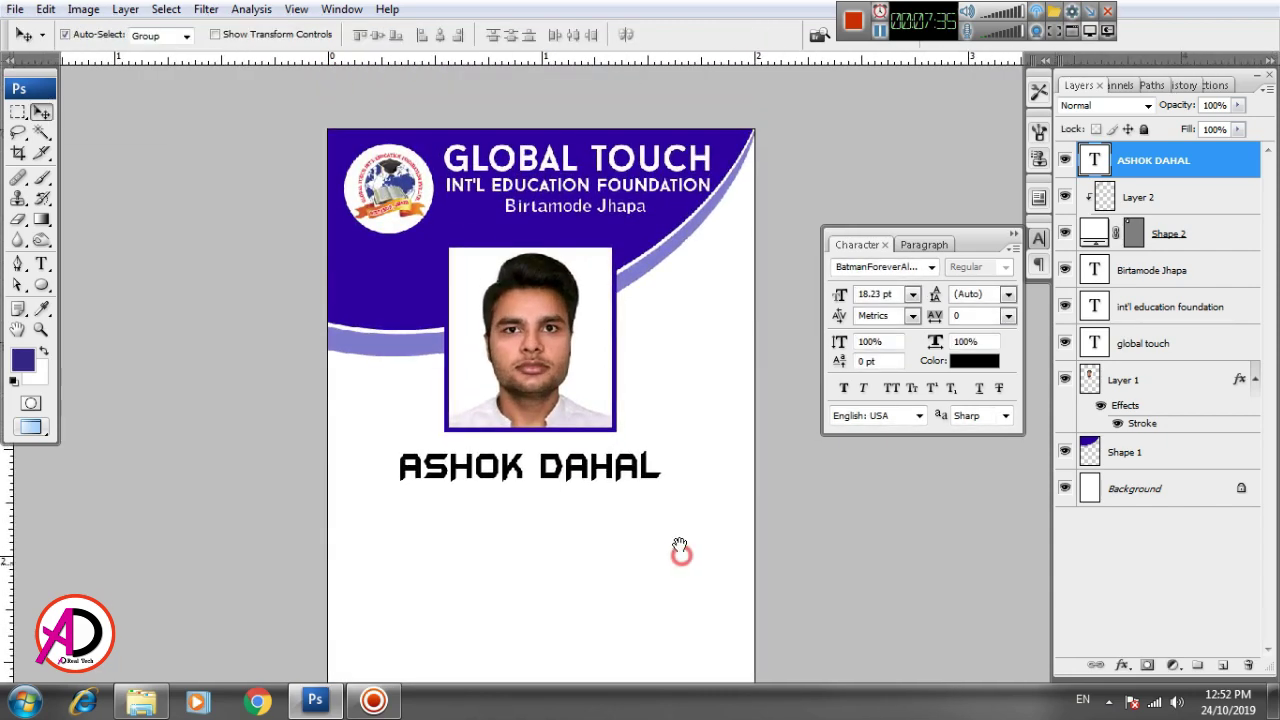
click(474, 176)
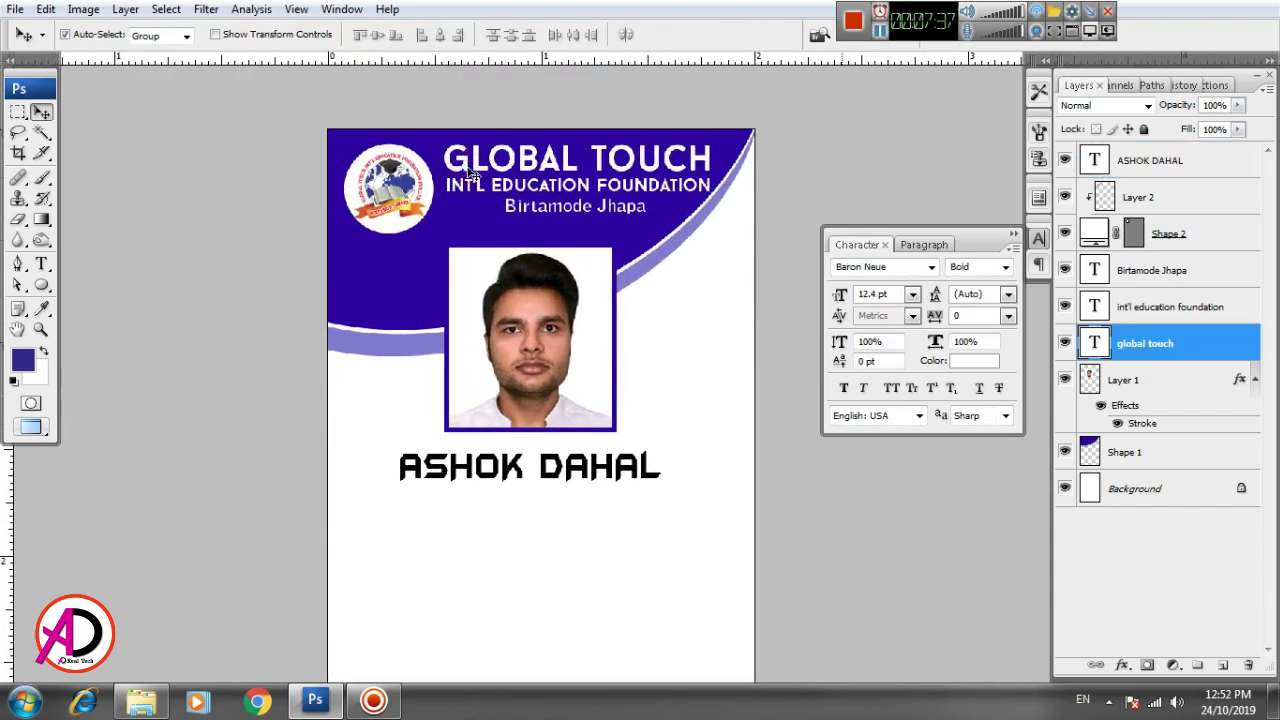
key(Left)
key(Left)
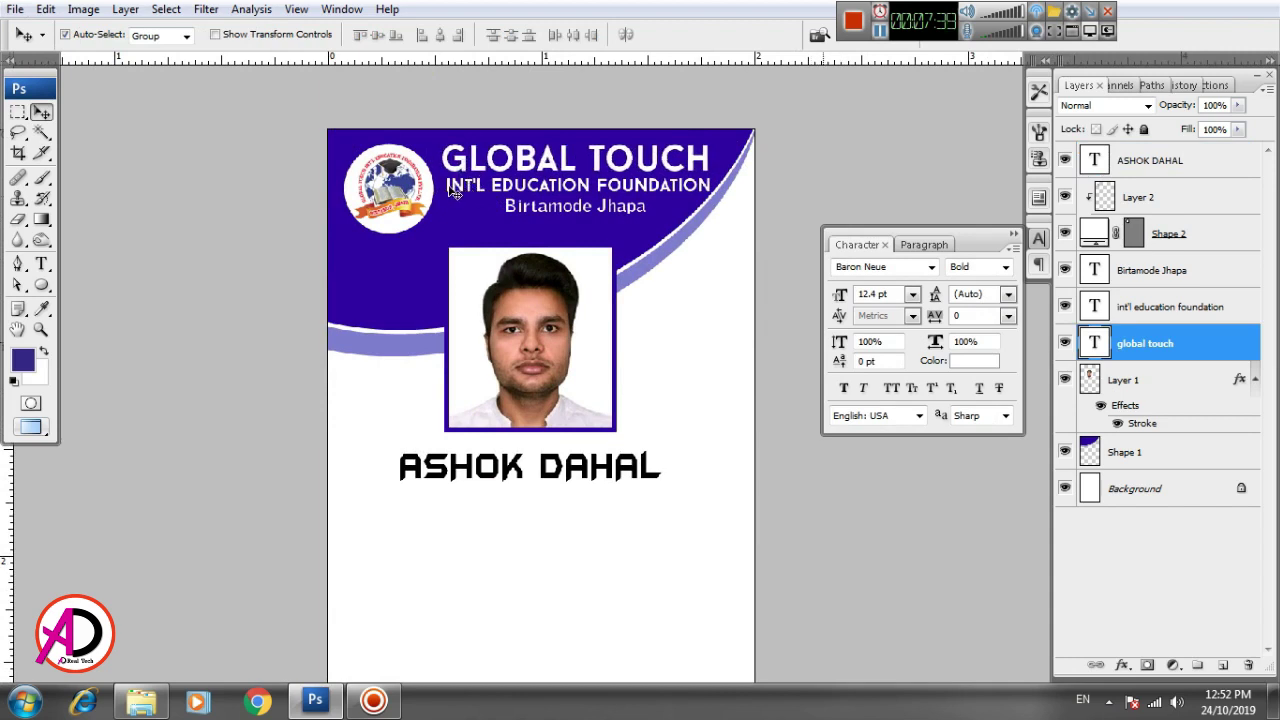
click(453, 192)
key(Left)
key(Left)
key(Left)
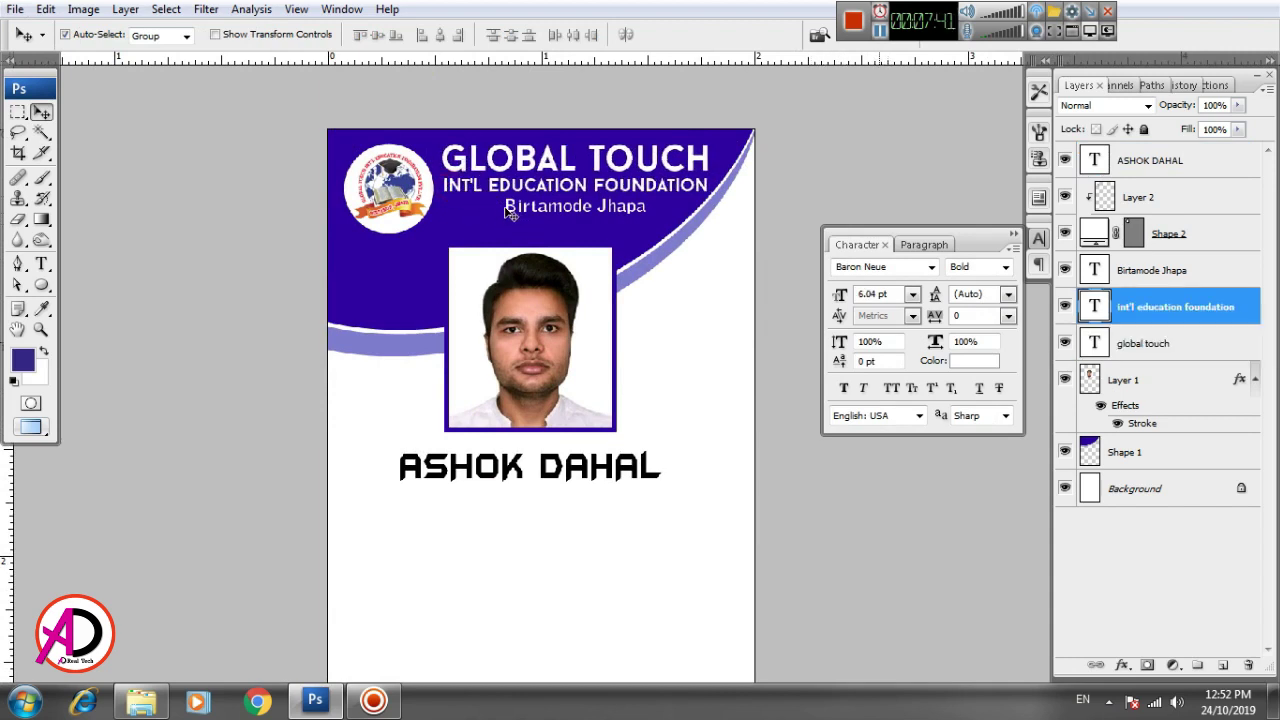
click(510, 210)
key(Left)
key(Left)
- Delete the framed photo layer (Layer 1) from the card
click(614, 336)
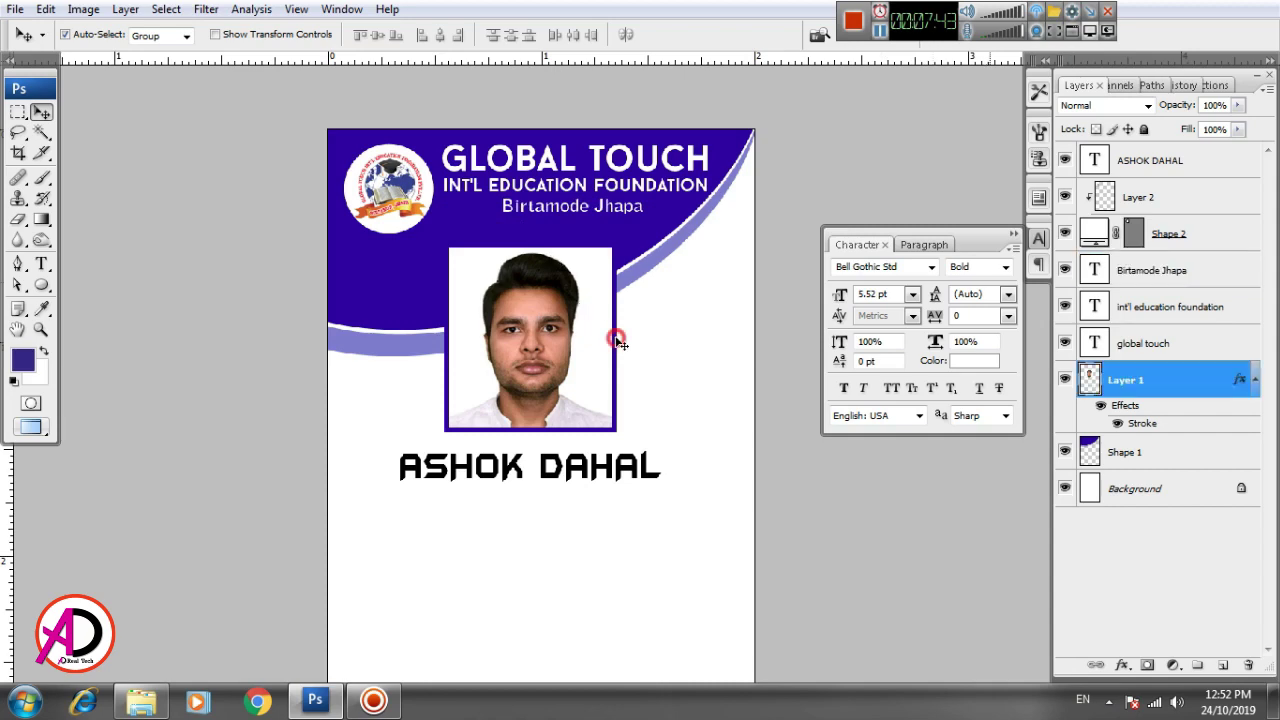
drag(684, 465, 686, 335)
right_click(1188, 390)
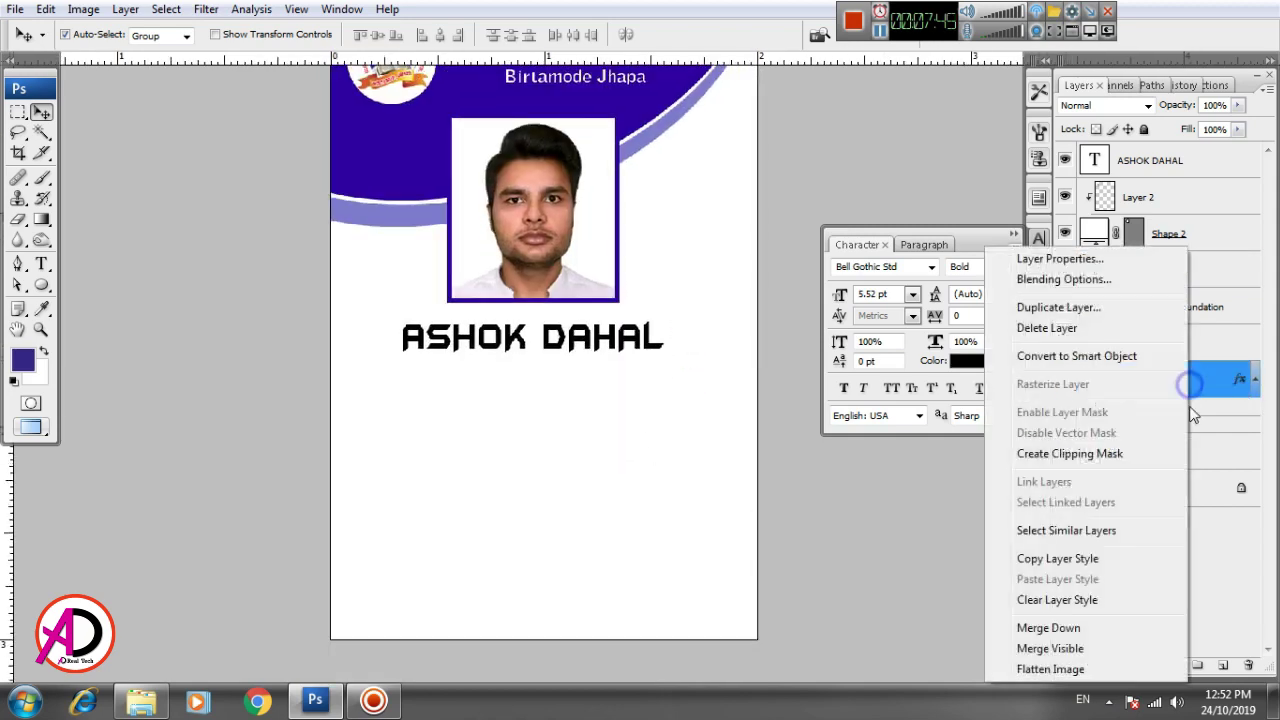
click(1047, 328)
key(Return)
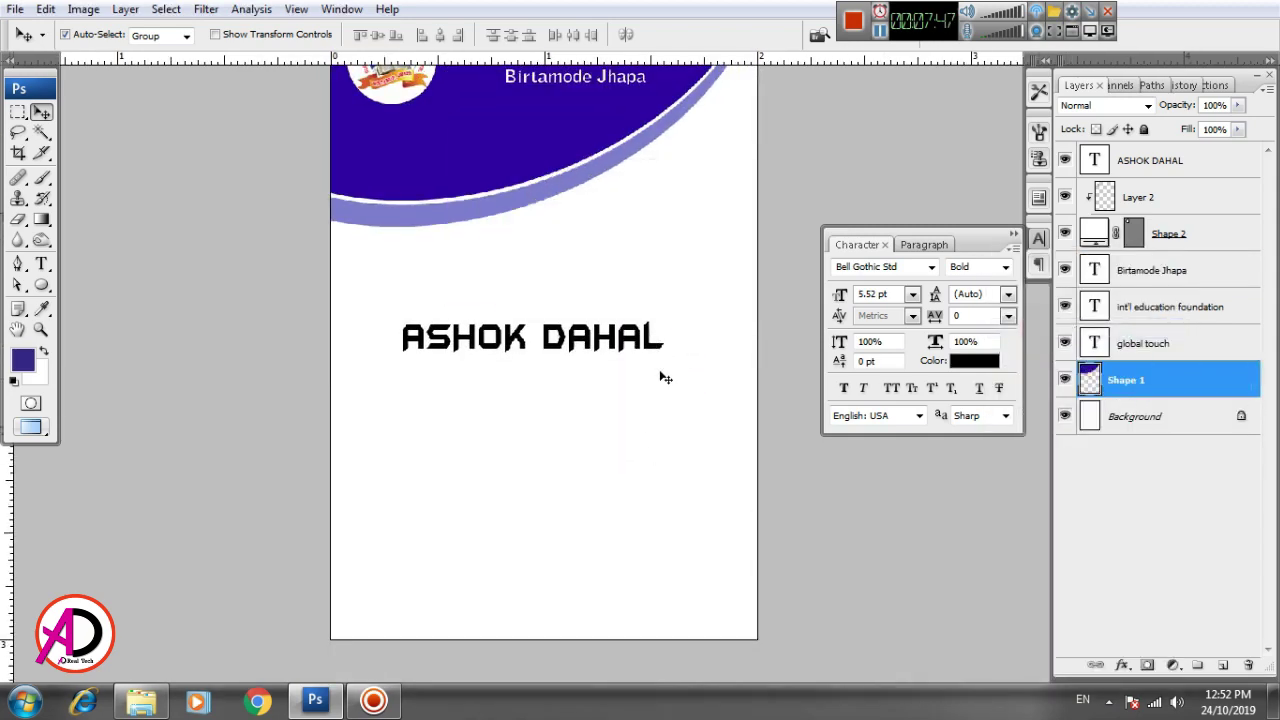
- Copy the whole portrait image and paste it into the ID card document
key(ctrl+Tab)
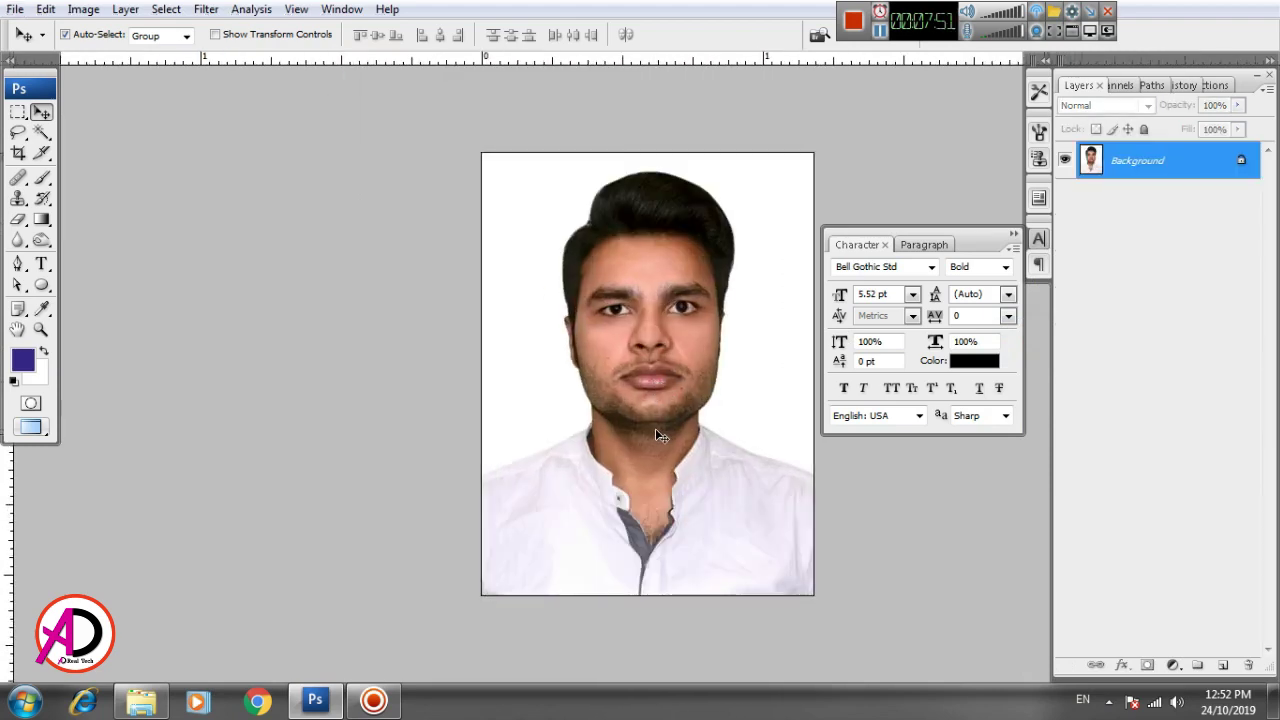
key(ctrl+a)
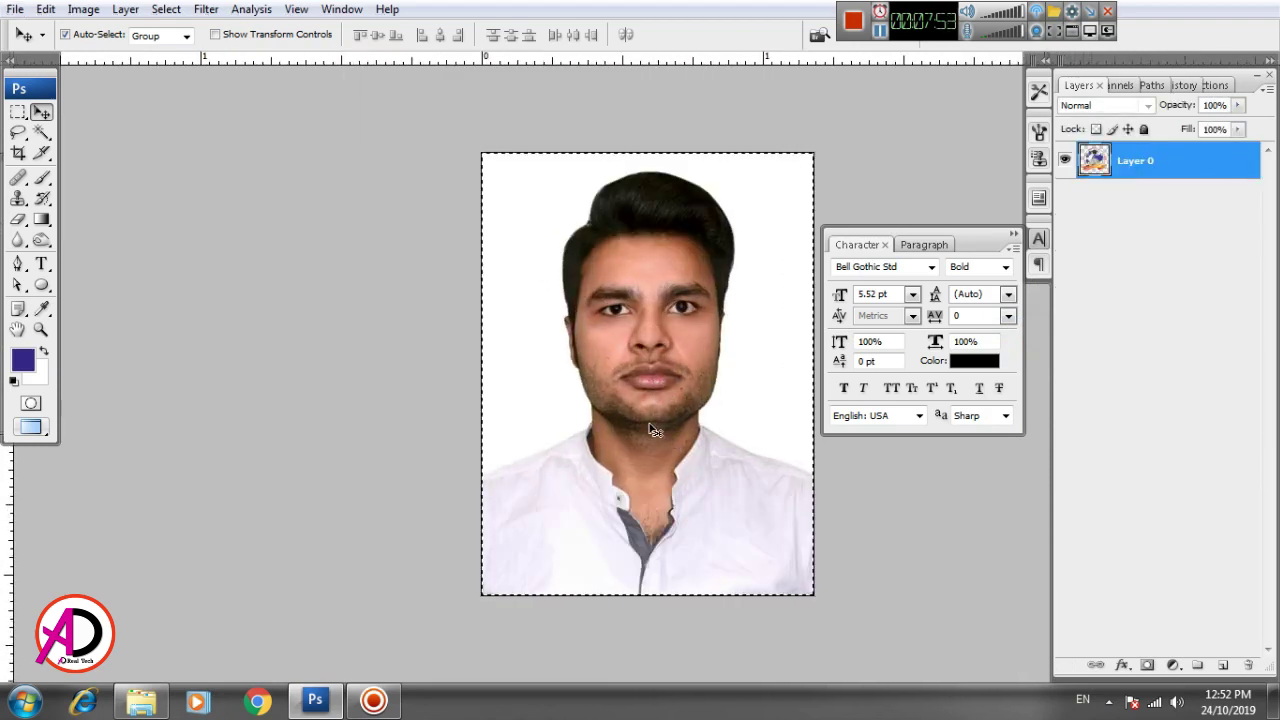
key(ctrl+Tab)
key(ctrl+Tab)
key(ctrl+v)
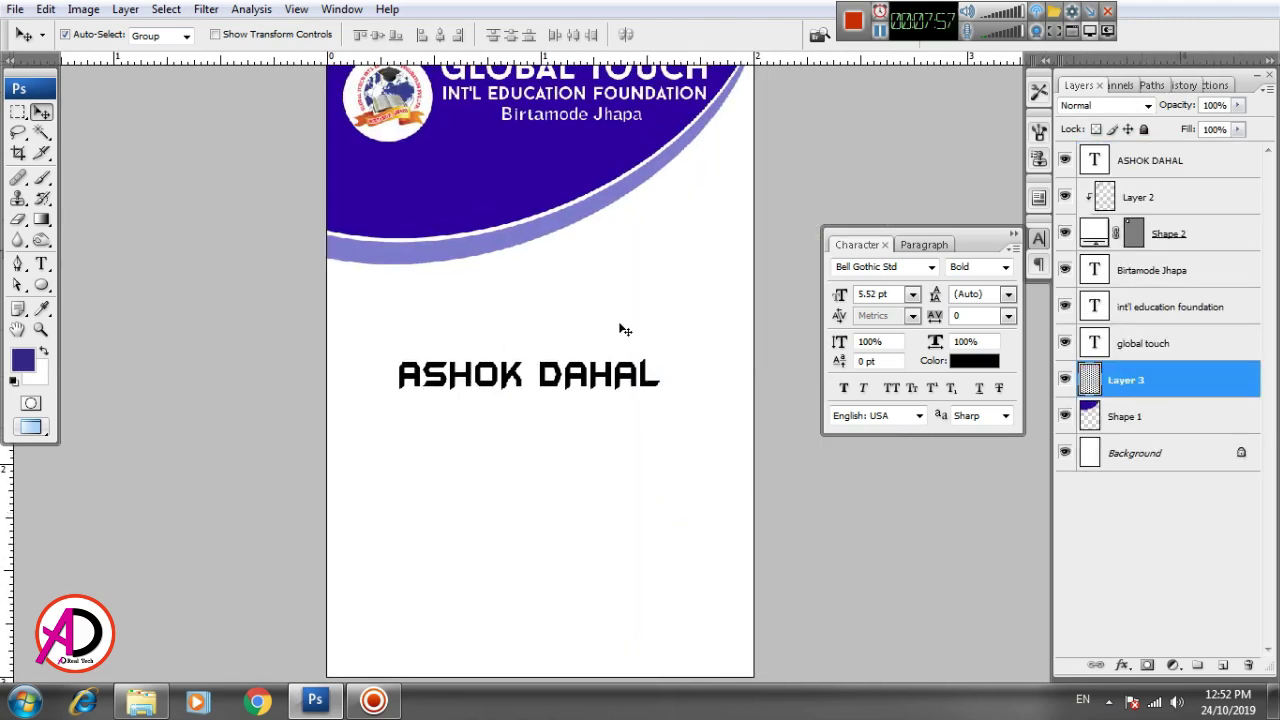
- Scale the pasted portrait and place it just below the header, centred above the name
key(ctrl+t)
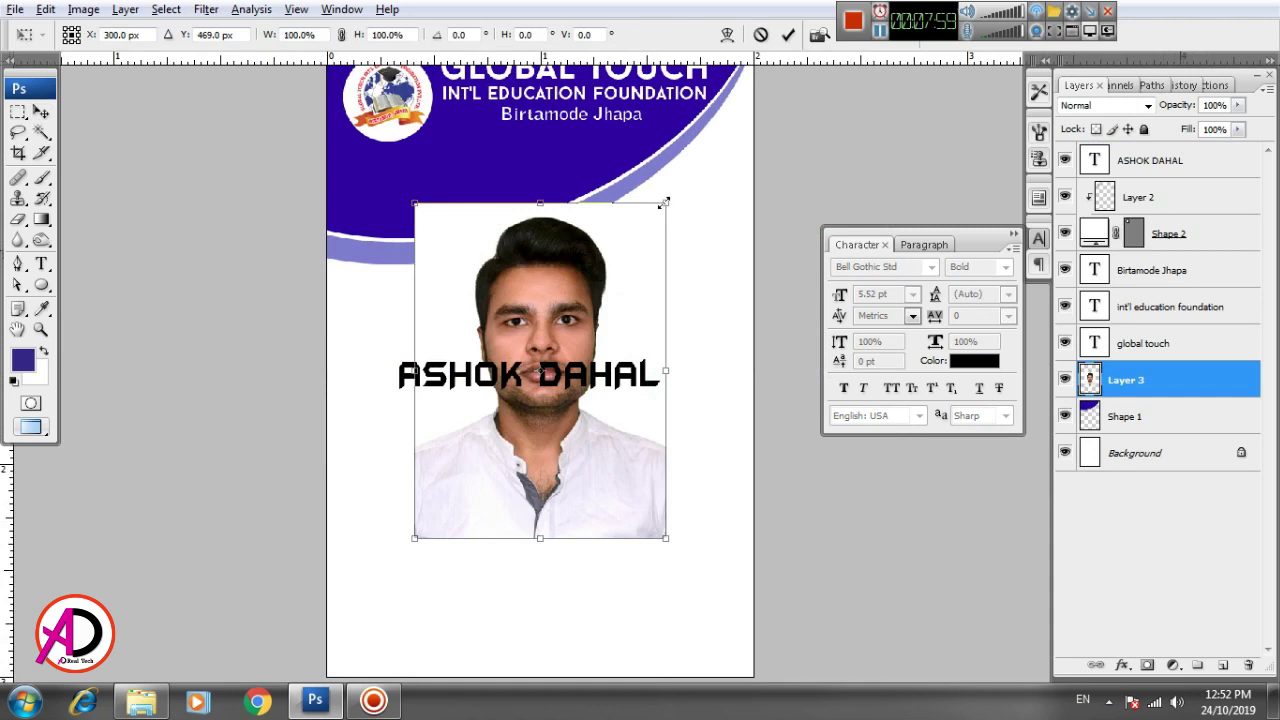
mouse_move(664, 203)
mouse_down()
mouse_move(623, 277)
mouse_move(601, 289)
mouse_up()
drag(561, 327, 550, 190)
drag(588, 317, 601, 330)
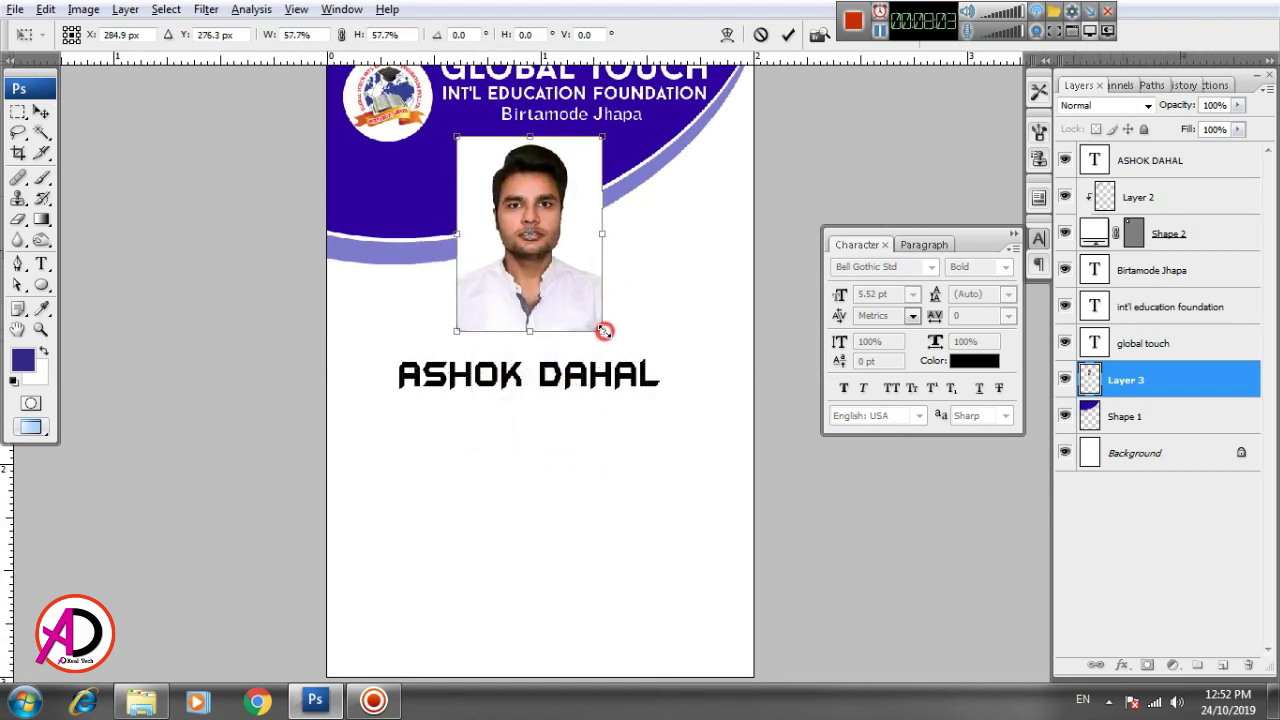
drag(569, 263, 570, 272)
double_click(569, 271)
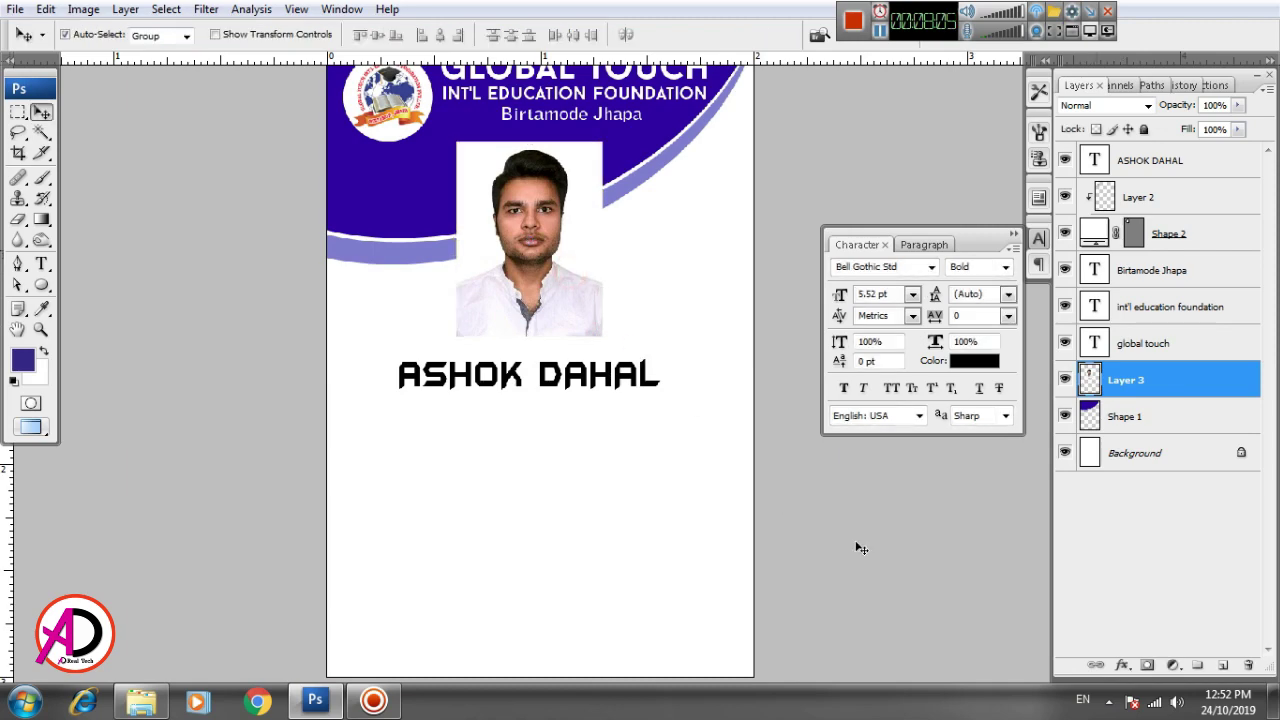
click(1122, 664)
- Add a thin inside Stroke to the photo using the header's blue colour
click(1138, 646)
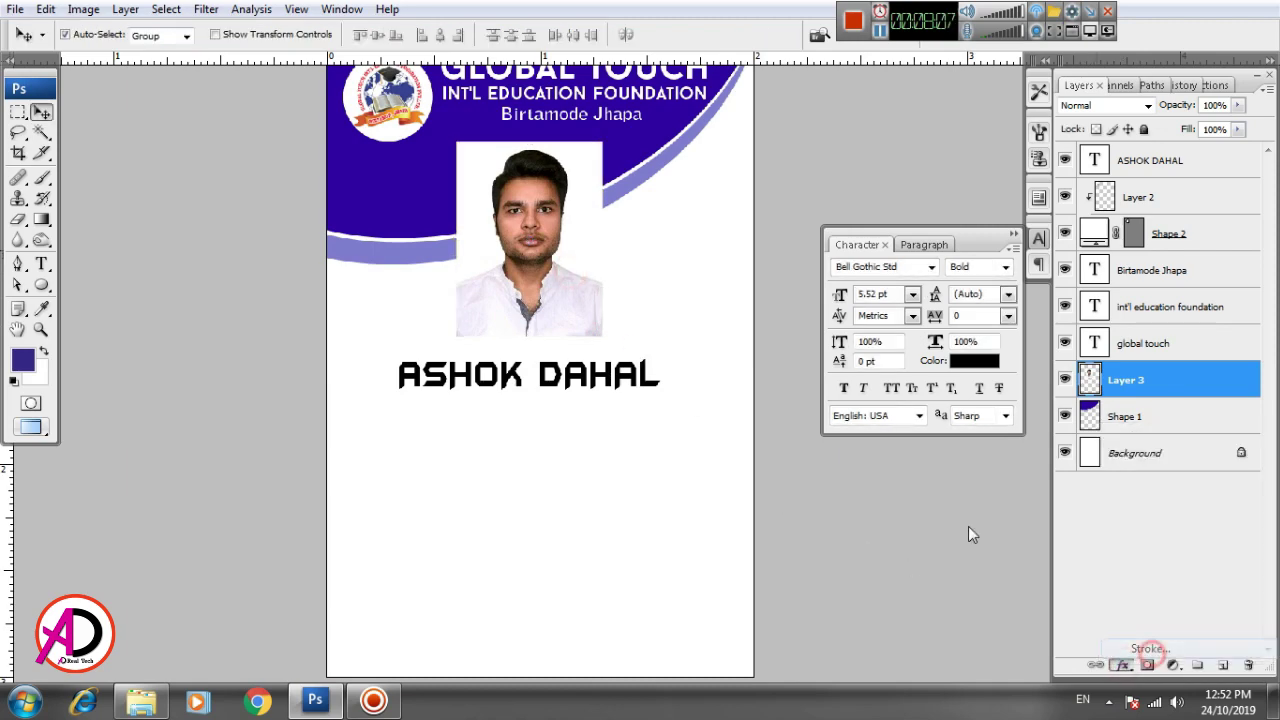
click(912, 452)
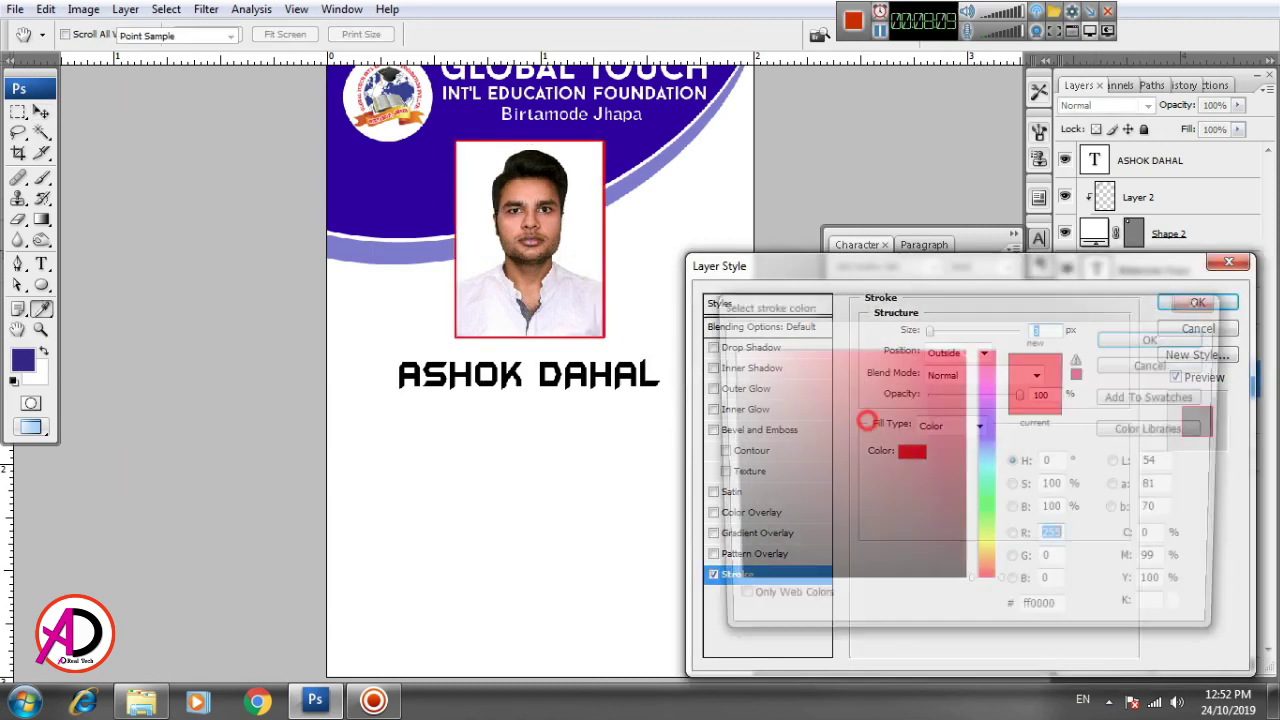
click(404, 185)
click(1158, 340)
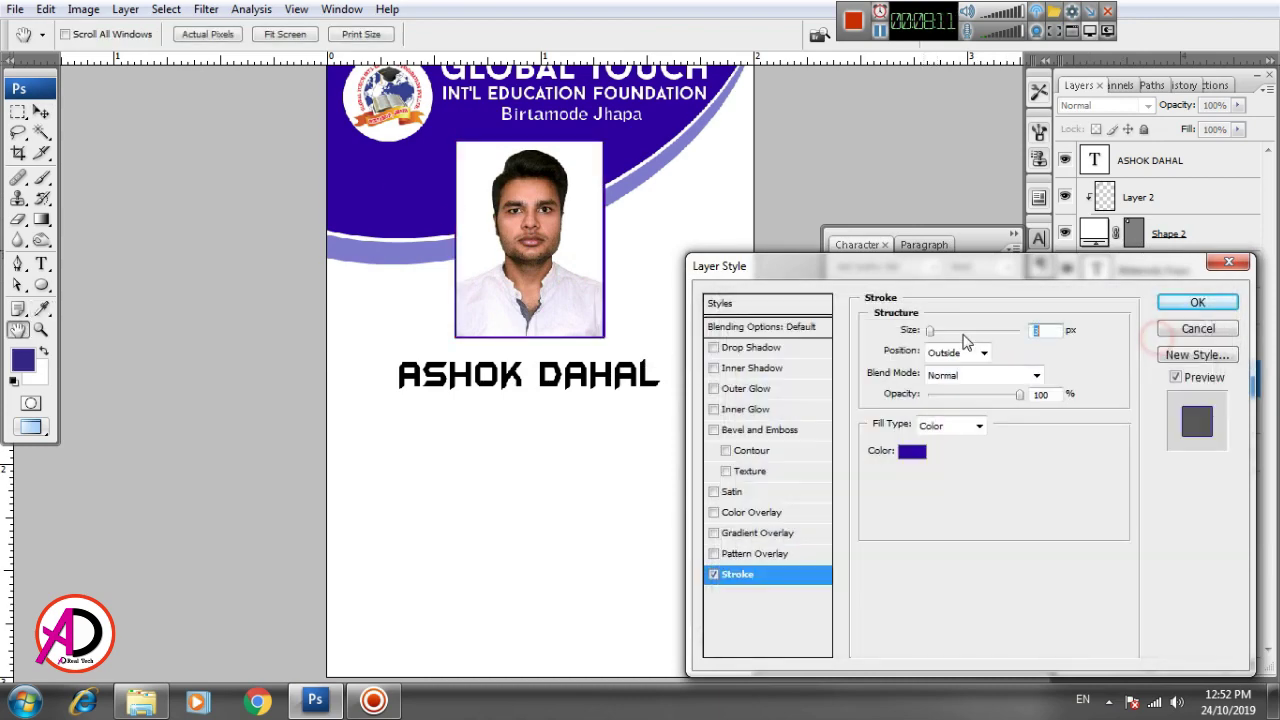
drag(956, 331, 933, 331)
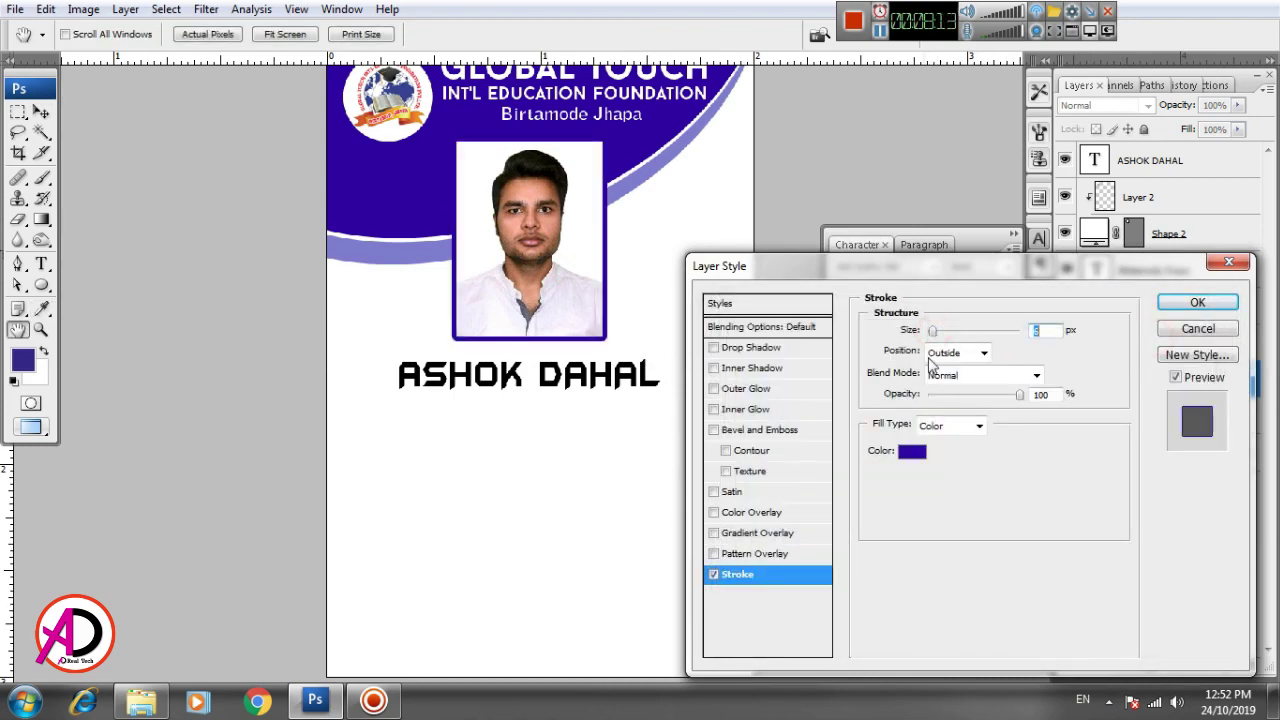
click(955, 352)
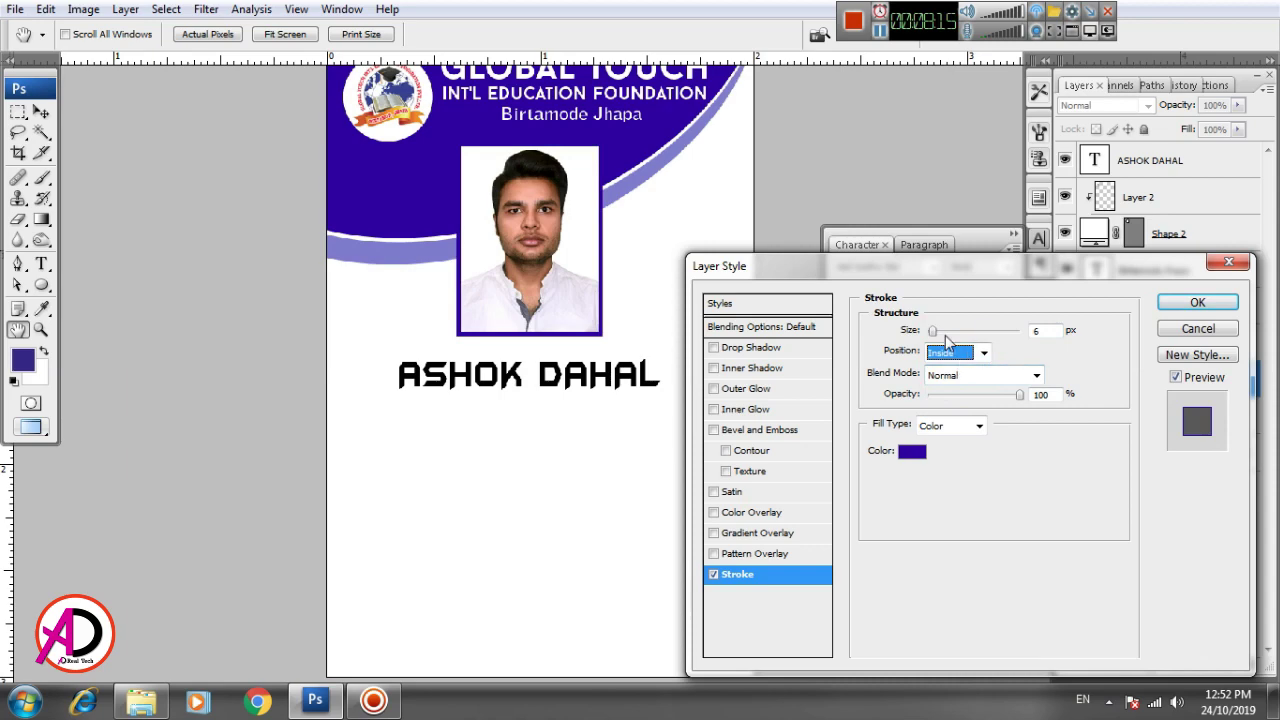
click(933, 332)
drag(933, 333, 929, 333)
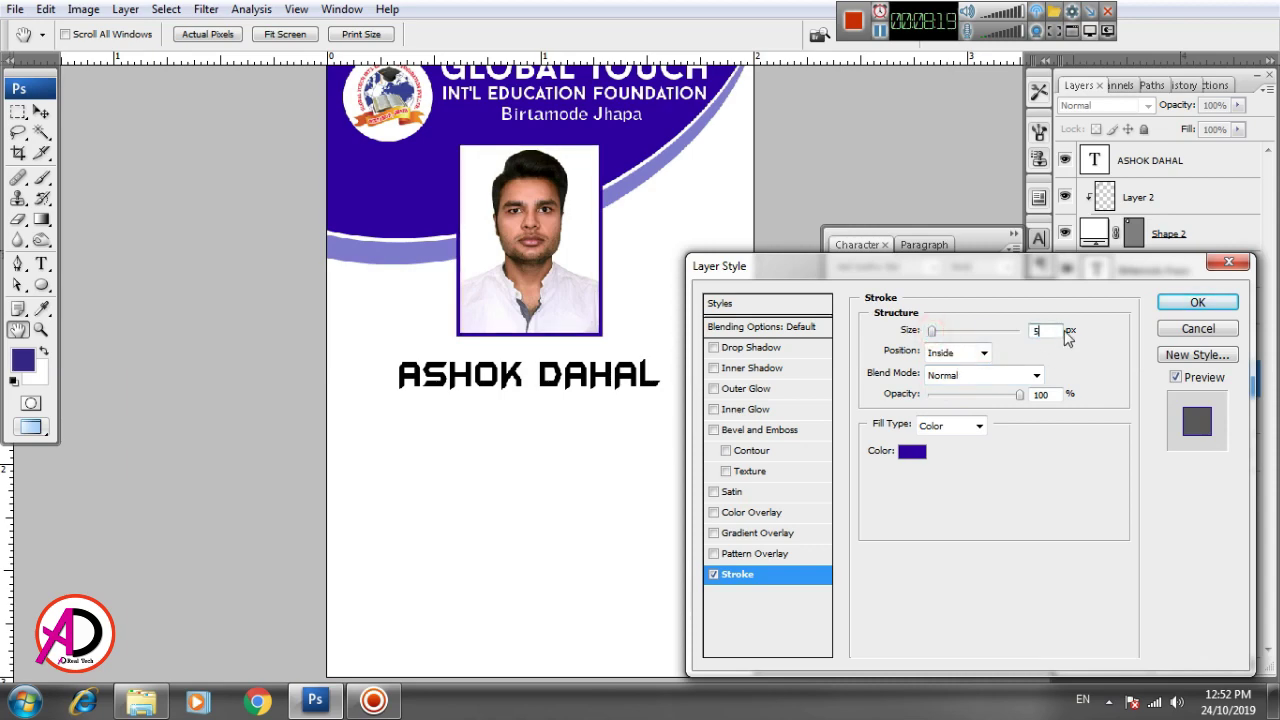
key(Return)
- Return to the Move tool and reframe the view on the card
key(v)
key(ctrl+minus)
key(ctrl+equal)
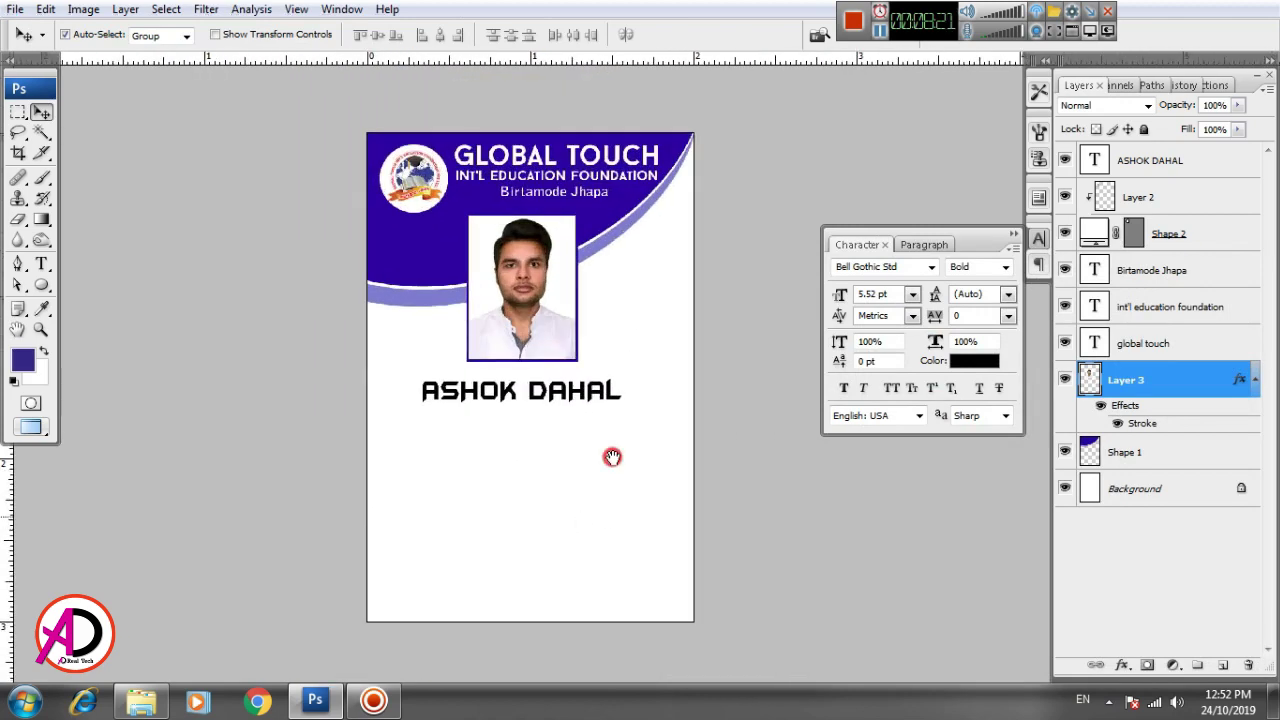
drag(612, 457, 618, 406)
- Type the title GRAPHIC DESIGNER on a new text line below the name
click(538, 338)
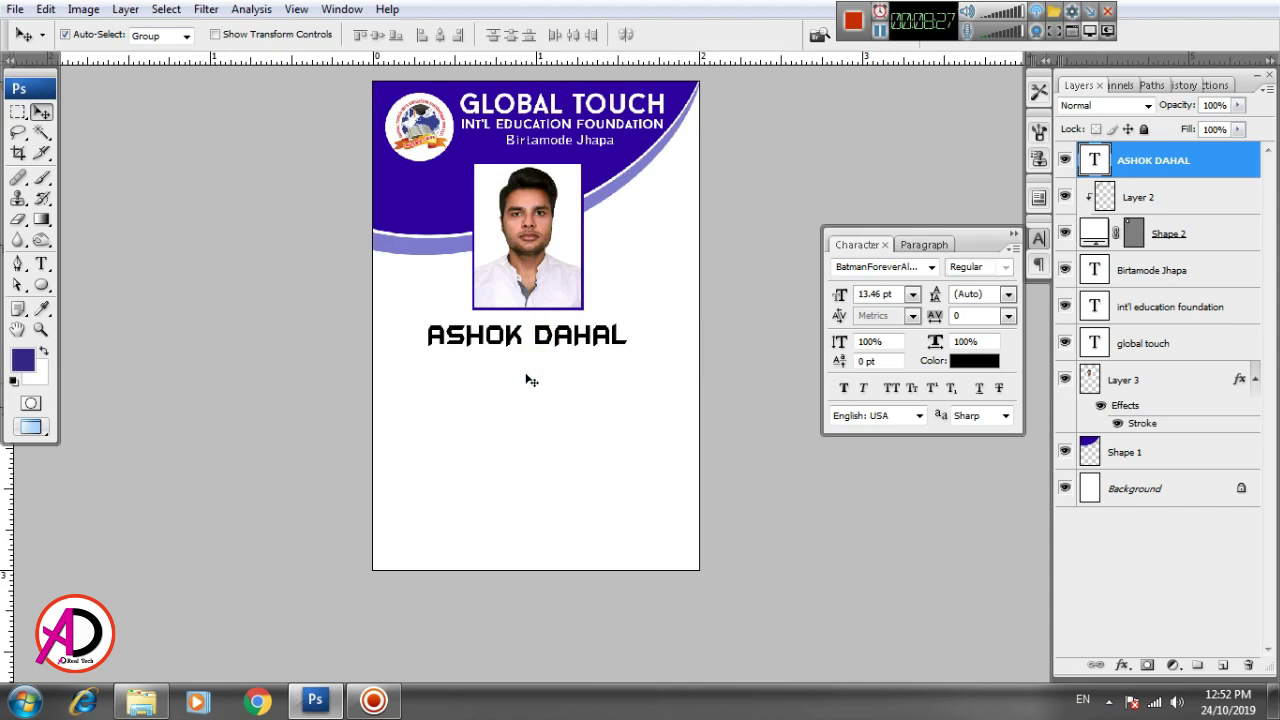
click(41, 263)
click(461, 439)
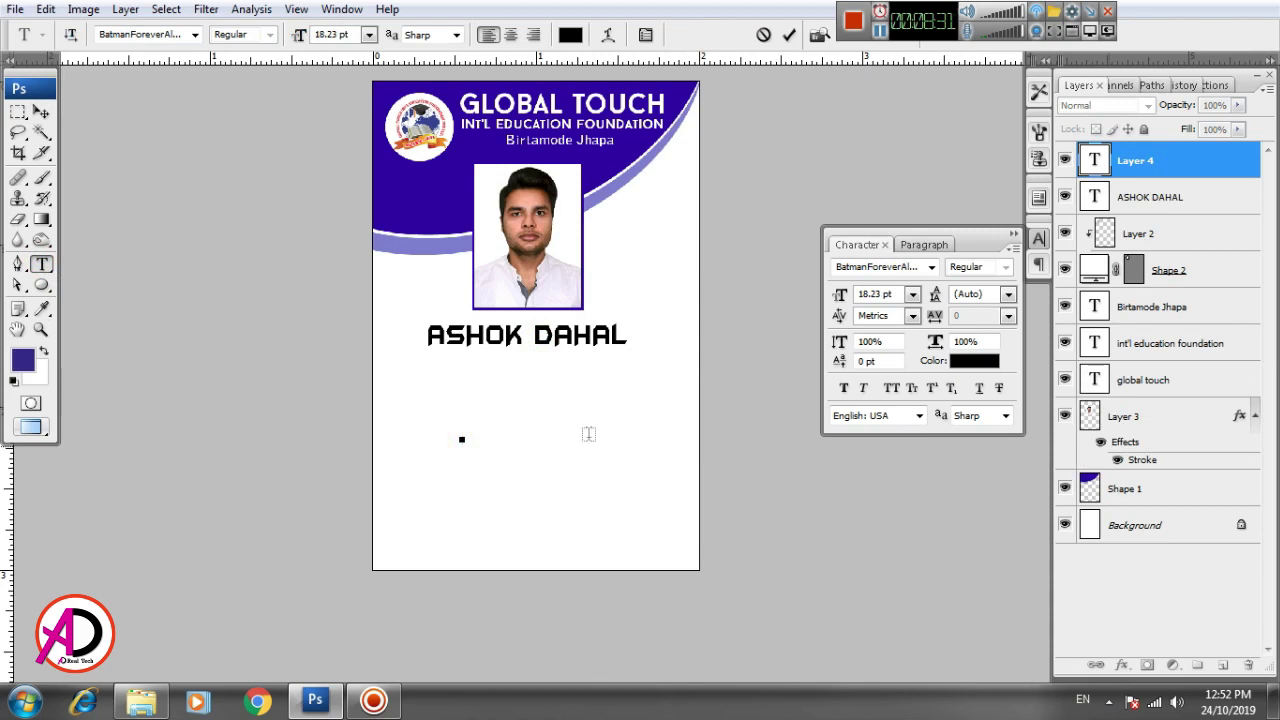
text(GRA)
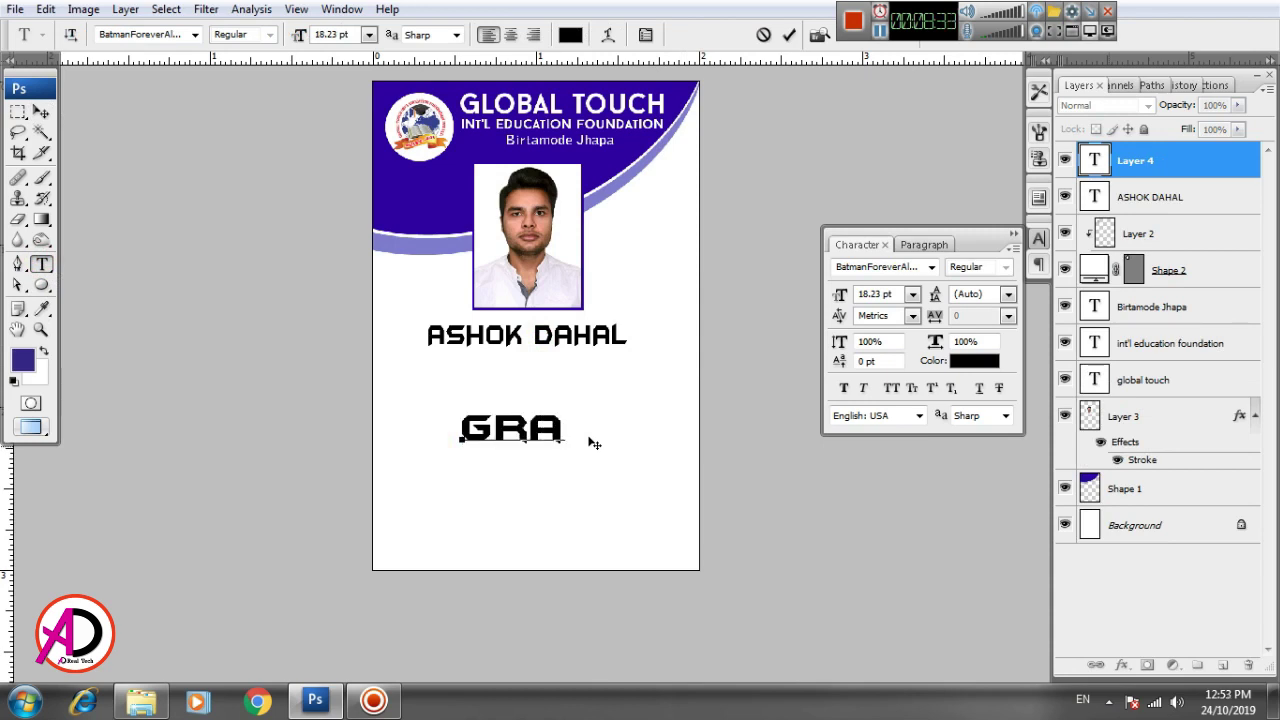
text(PHIC)
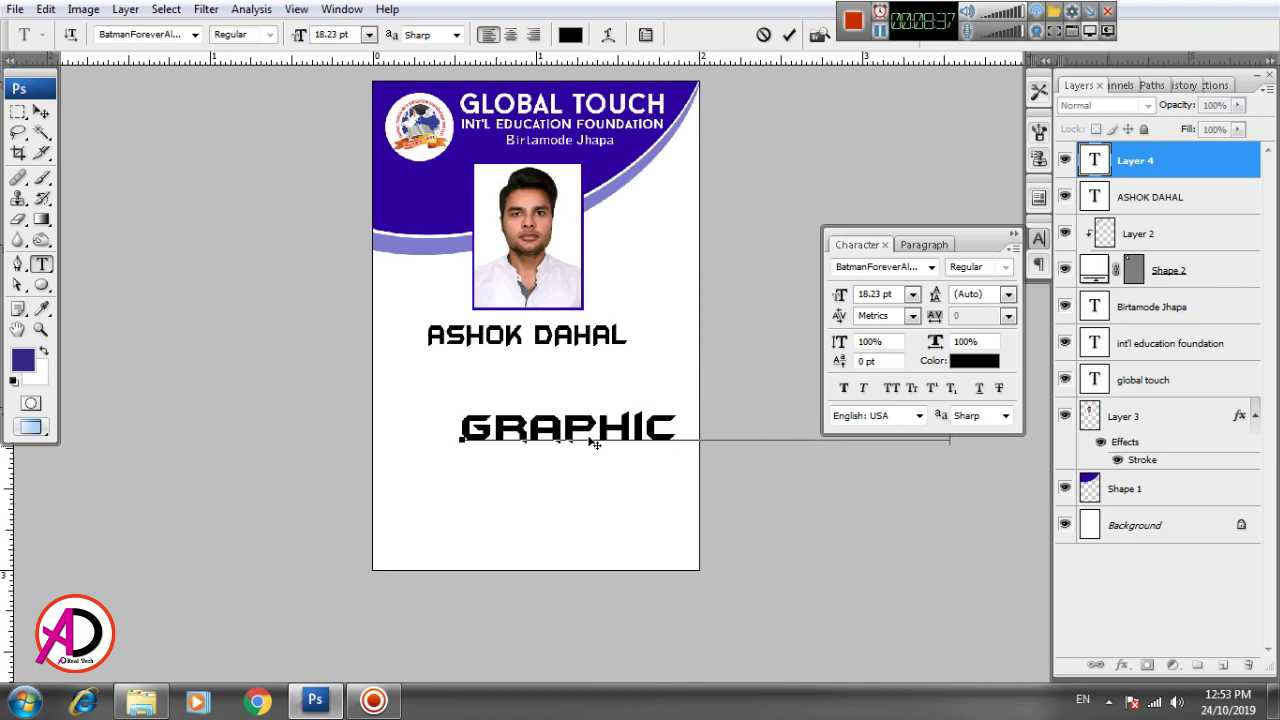
key(ctrl+Return)
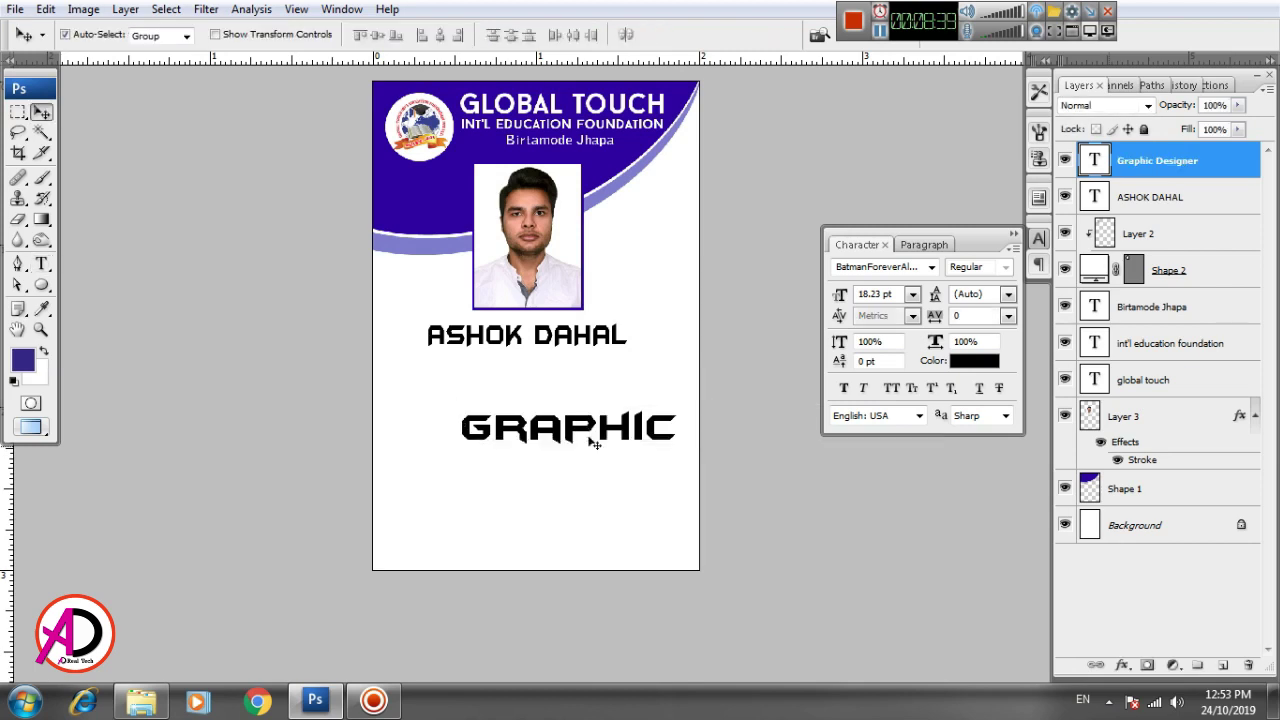
key(ctrl+t)
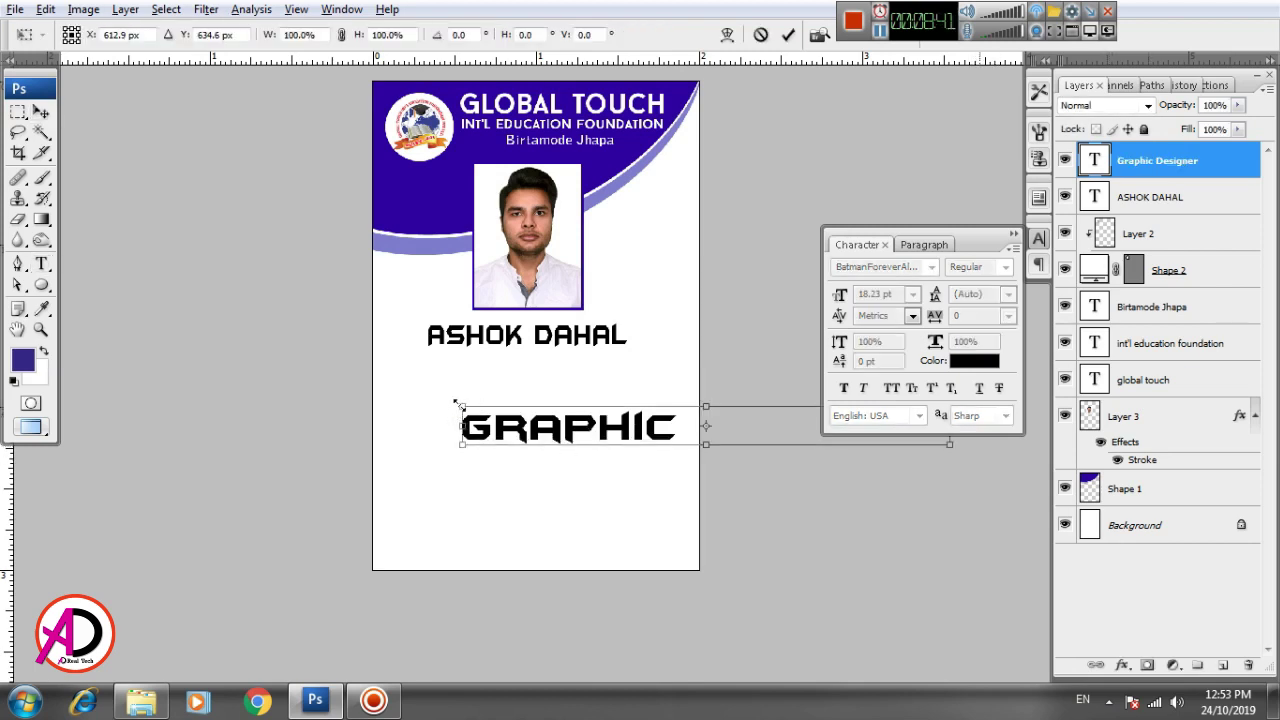
mouse_move(455, 403)
mouse_down()
mouse_move(557, 429)
mouse_move(437, 372)
mouse_up()
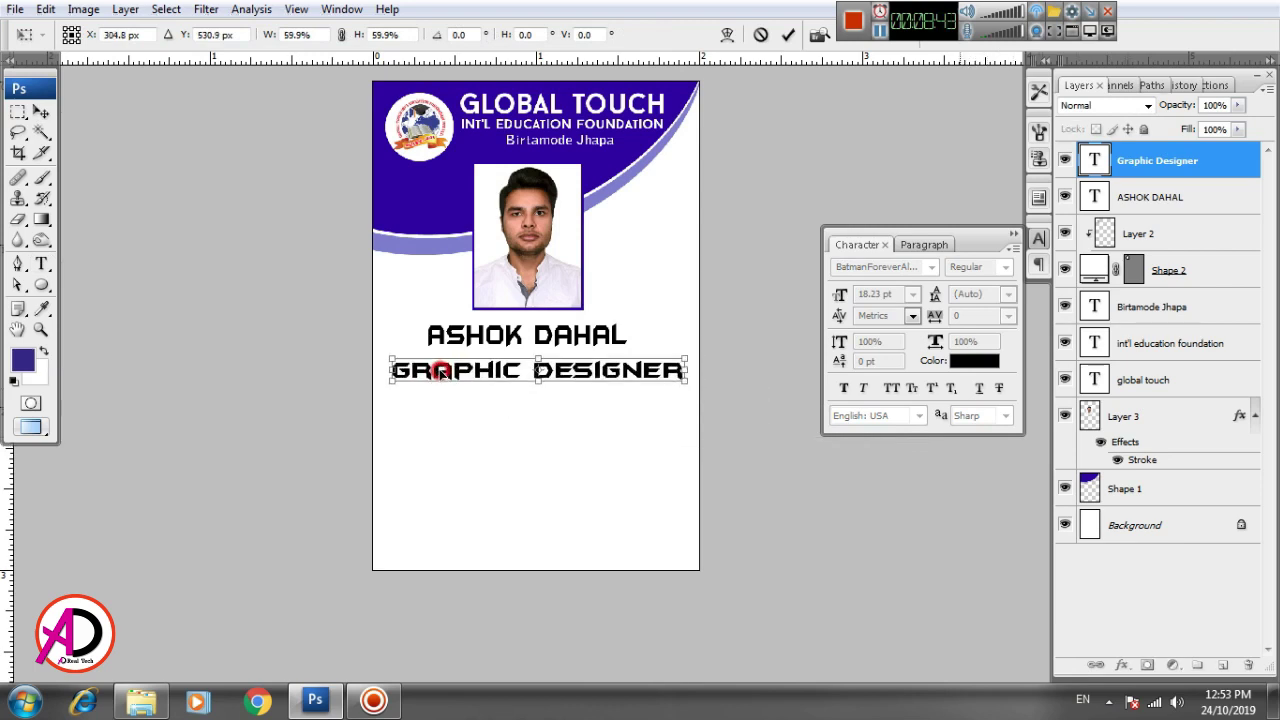
key(Return)
click(41, 263)
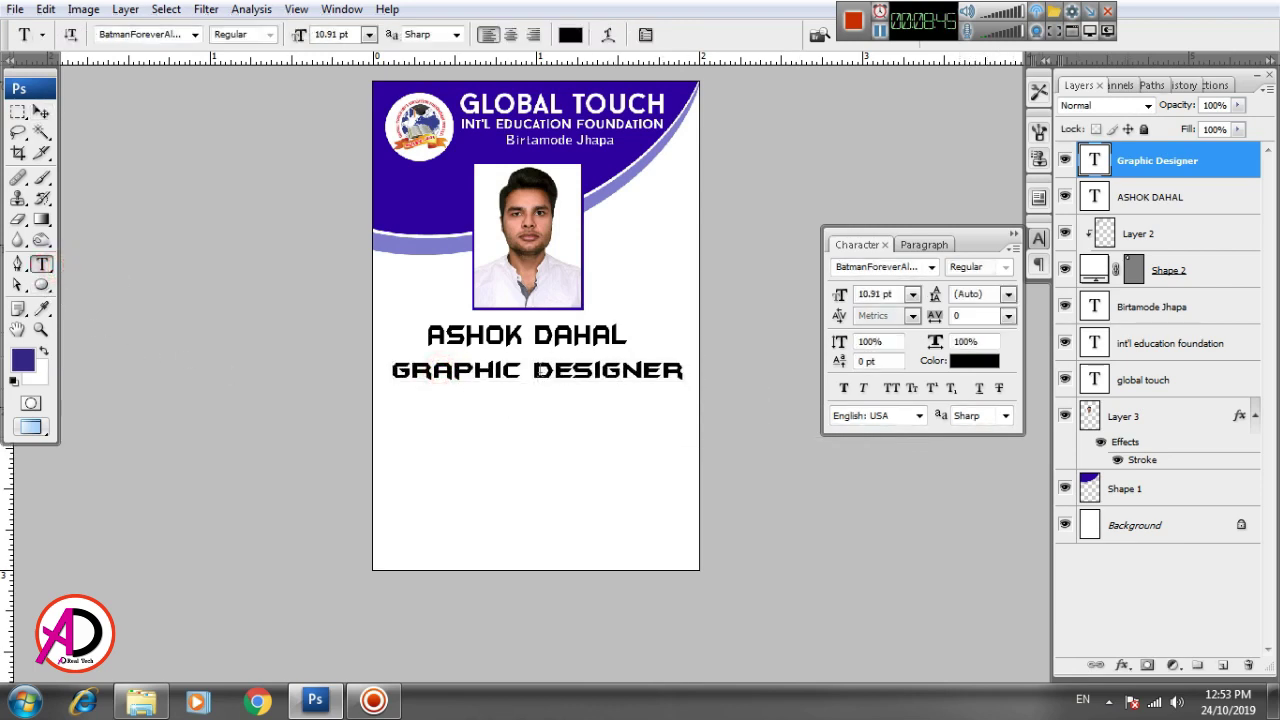
- Change the GRAPHIC DESIGNER title's font to Berliner Regular
triple_click(537, 370)
click(183, 31)
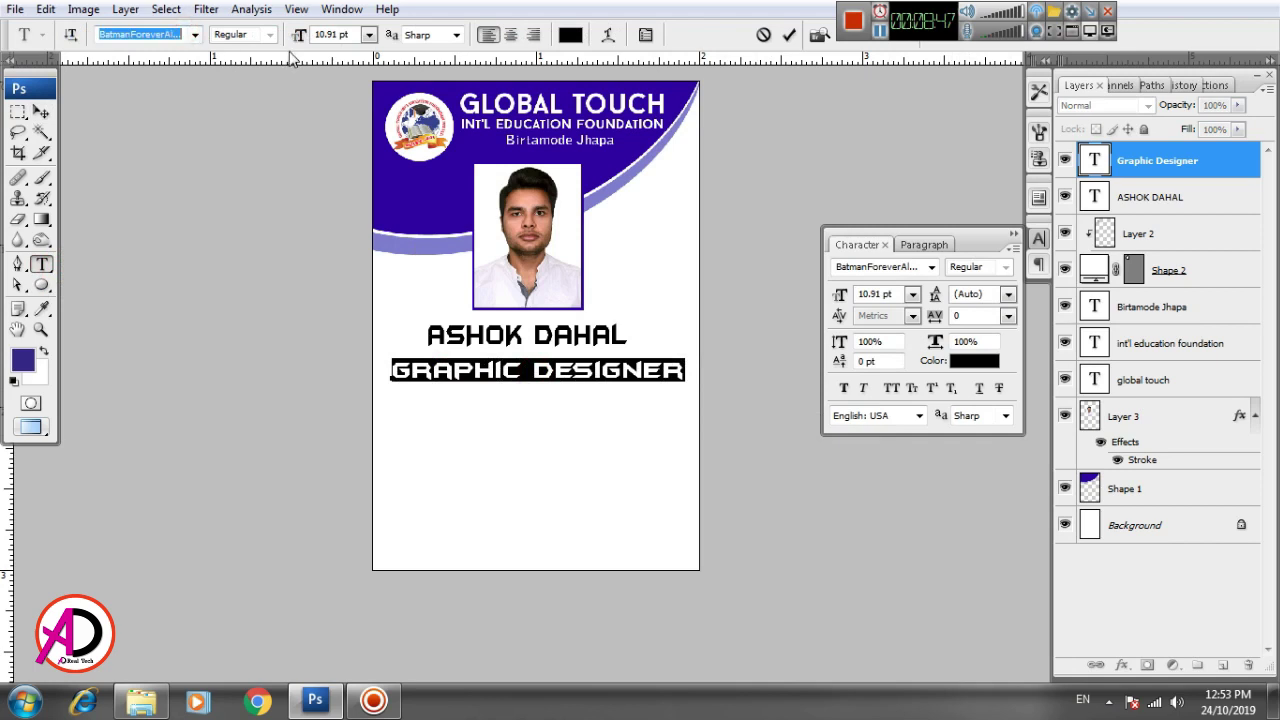
key(Down)
key(Down)
key(Down)
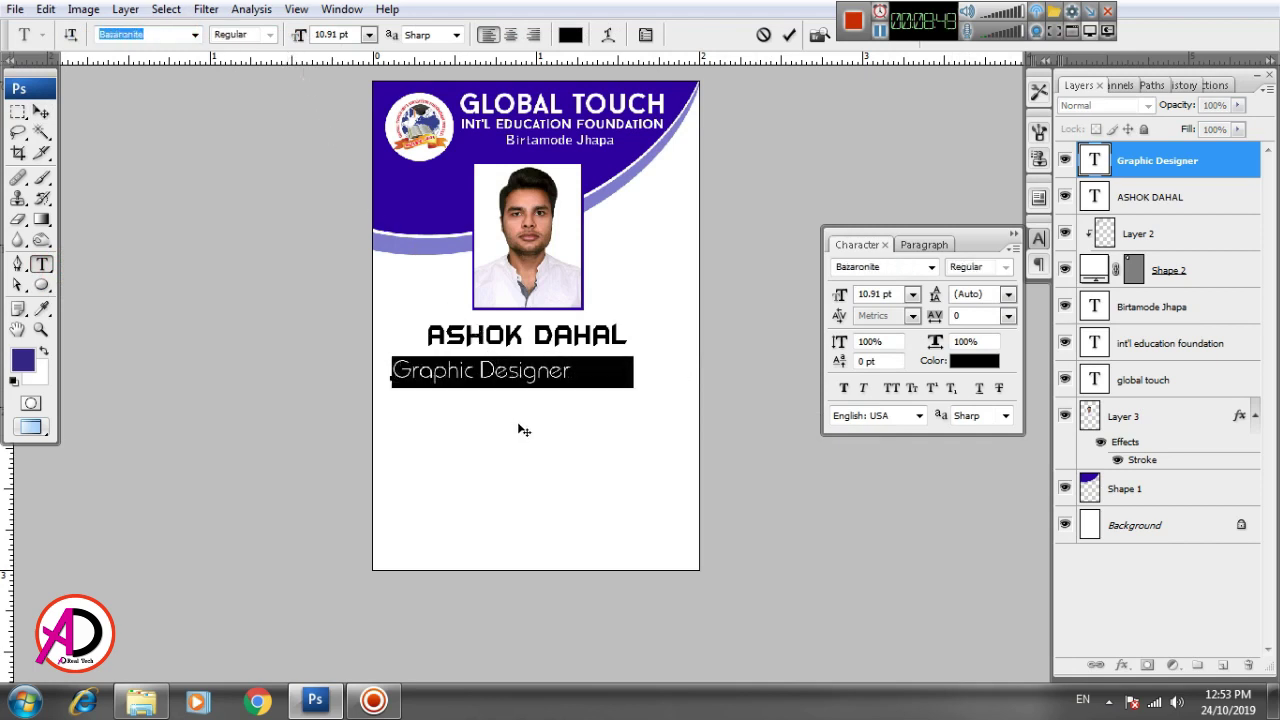
key(Down)
key(Down)
key(Down)
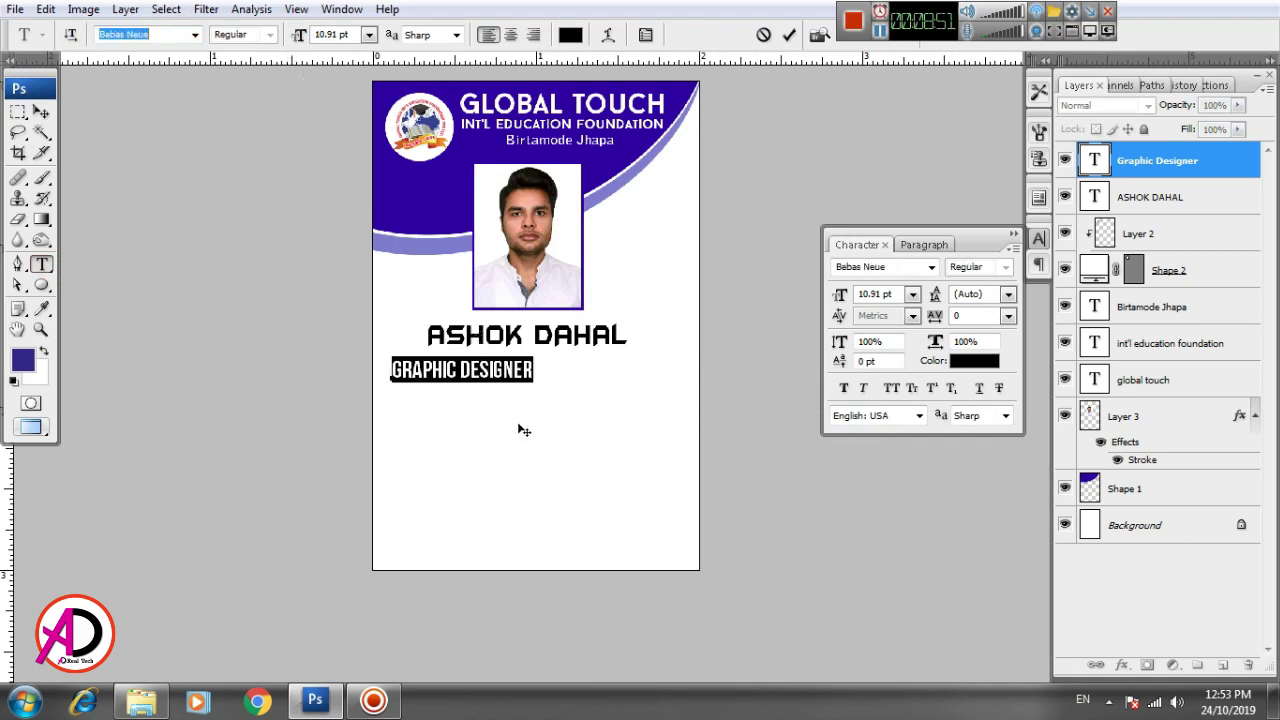
key(Down)
key(Down)
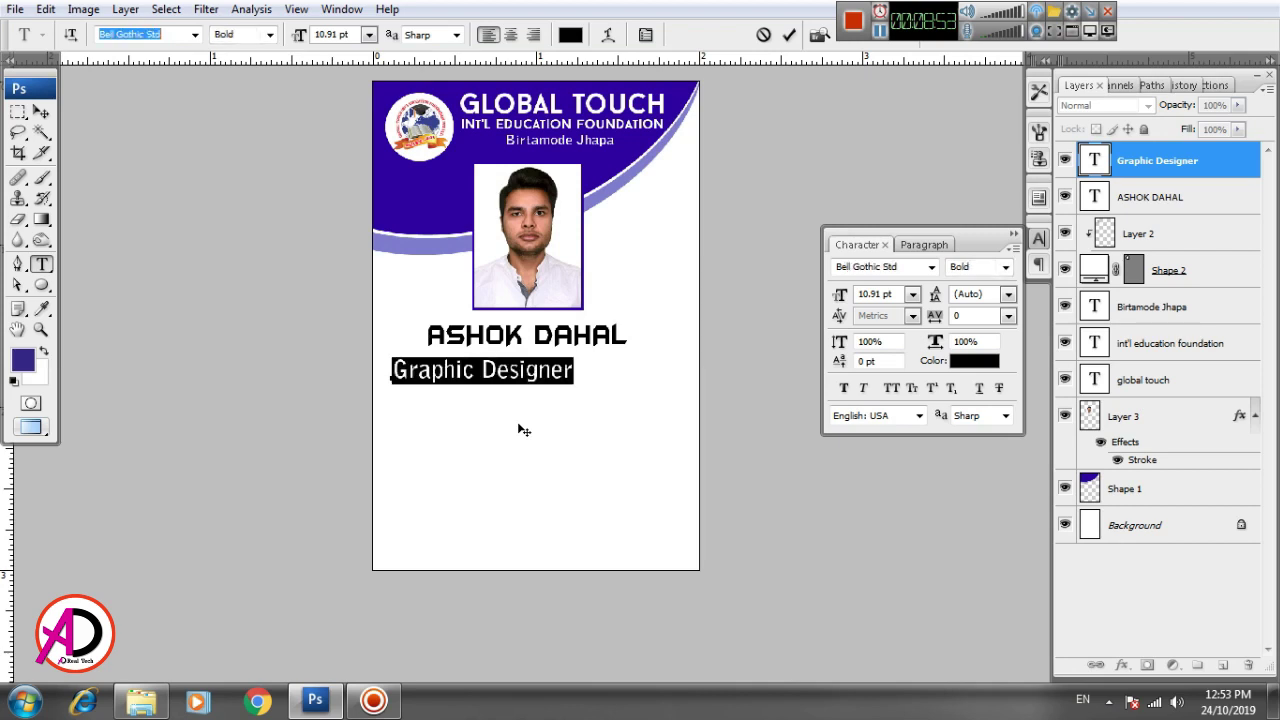
key(Down)
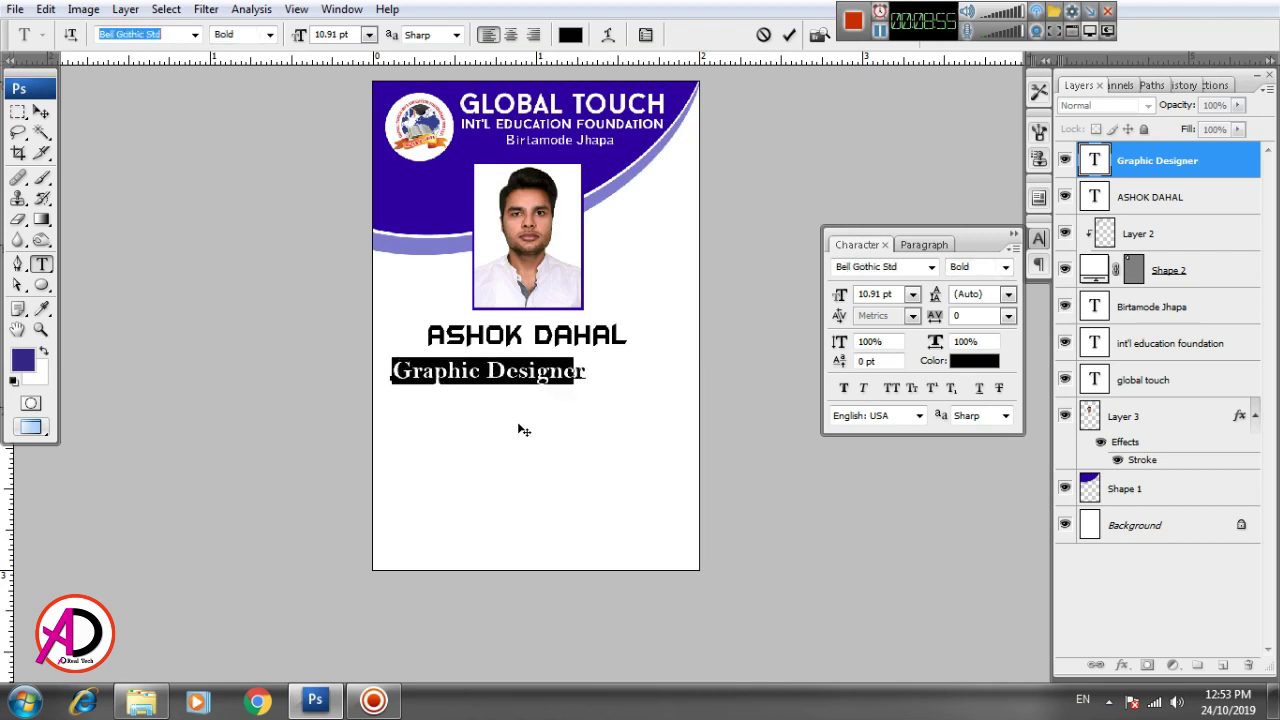
key(Up)
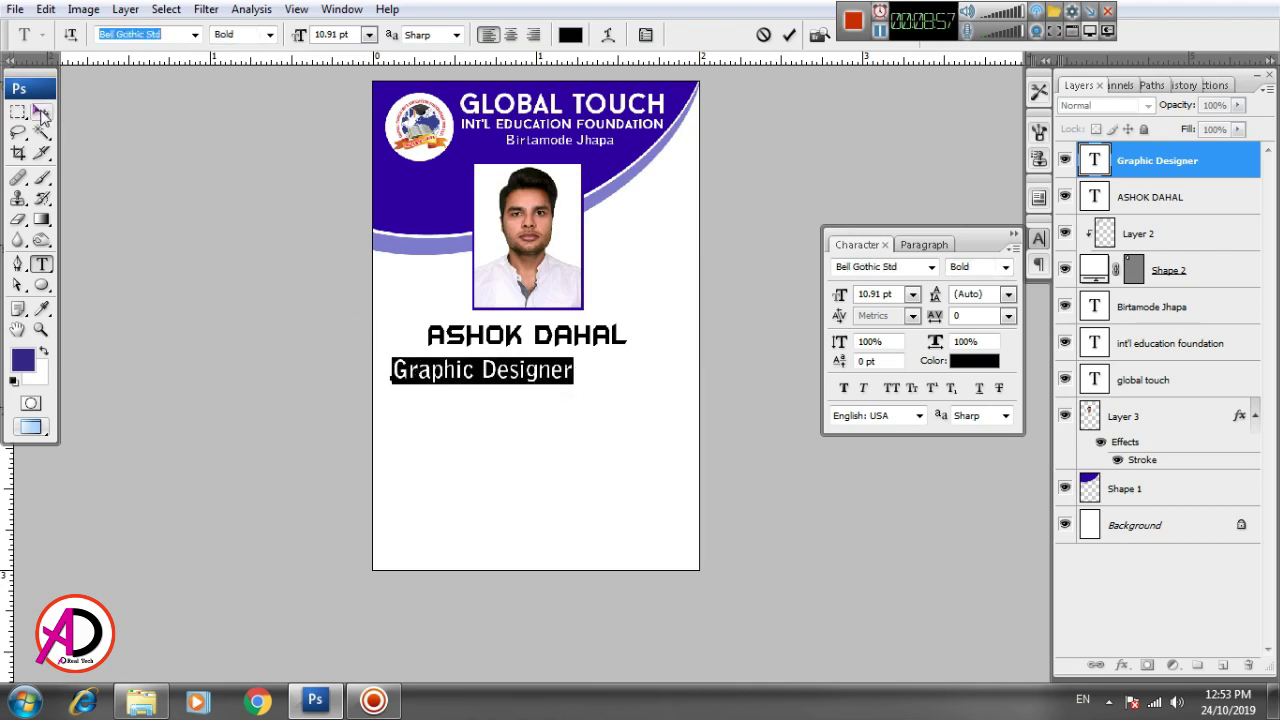
key(Down)
key(Down)
key(Down)
key(Down)
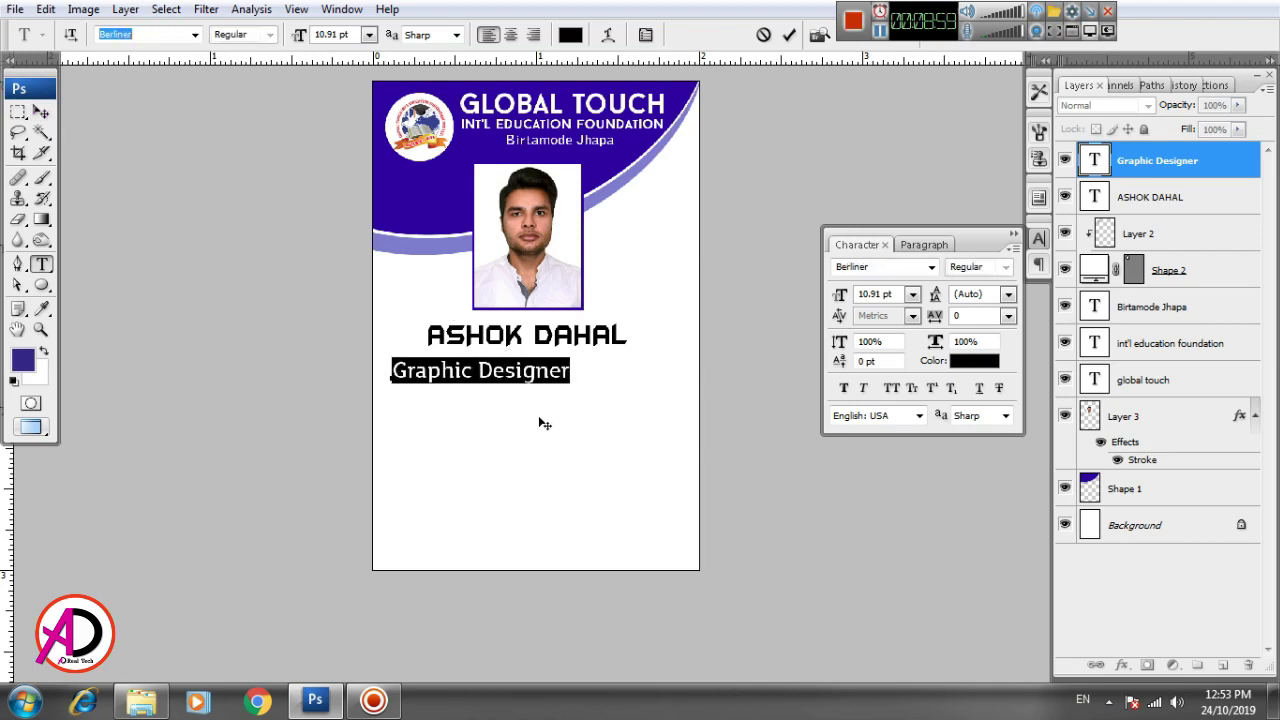
key(Down)
key(Up)
- Centre the Berliner title beneath the name and shrink it slightly
click(40, 112)
click(567, 467)
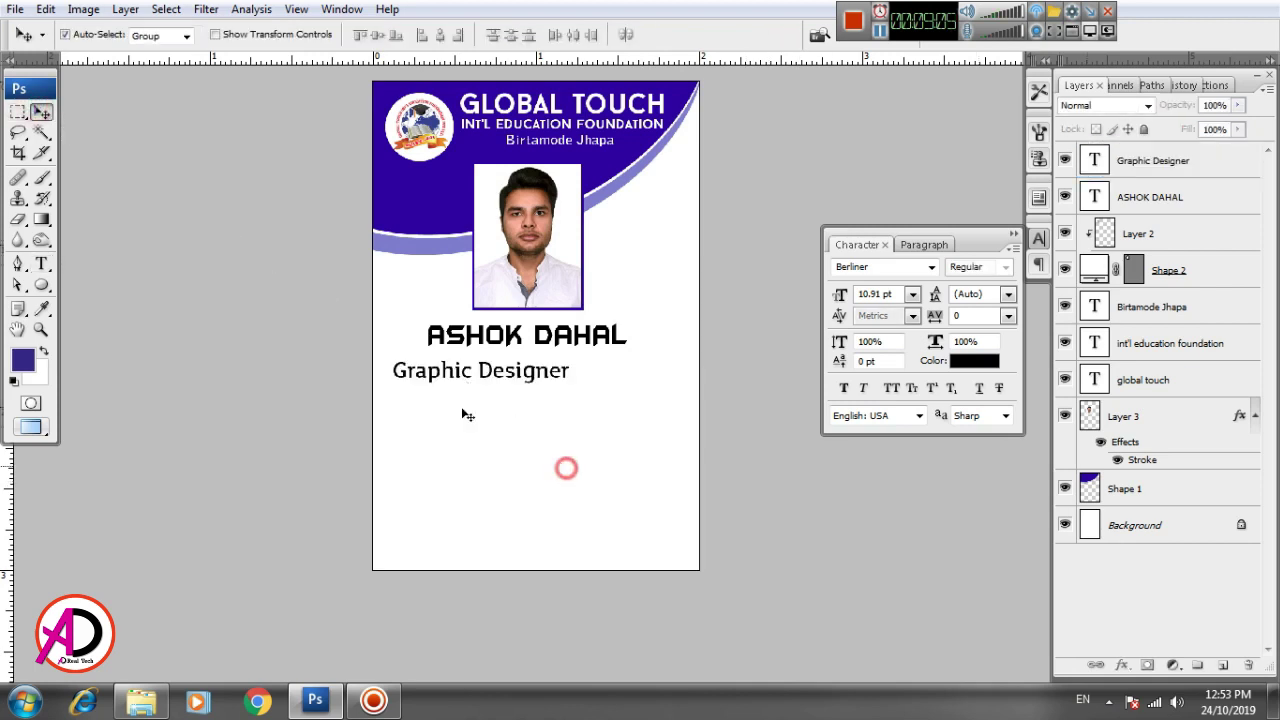
drag(431, 375, 468, 372)
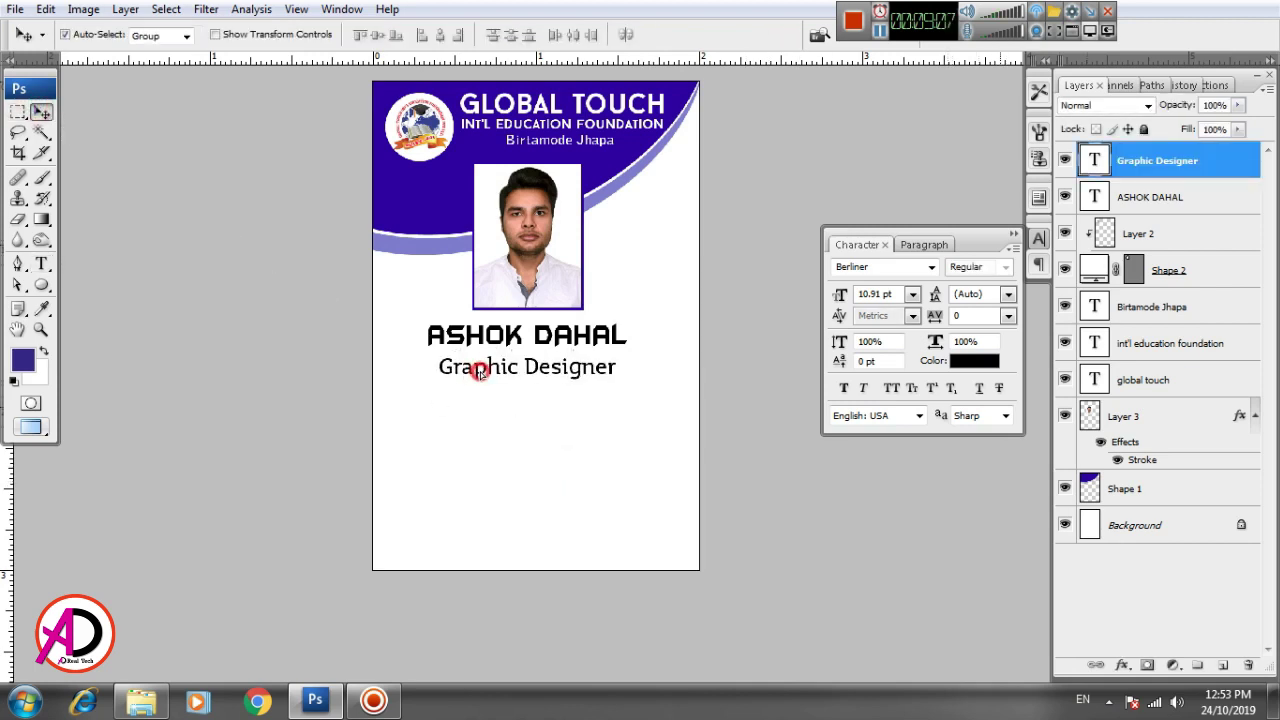
scroll(524, 420, up, 1)
scroll(555, 442, up, 1)
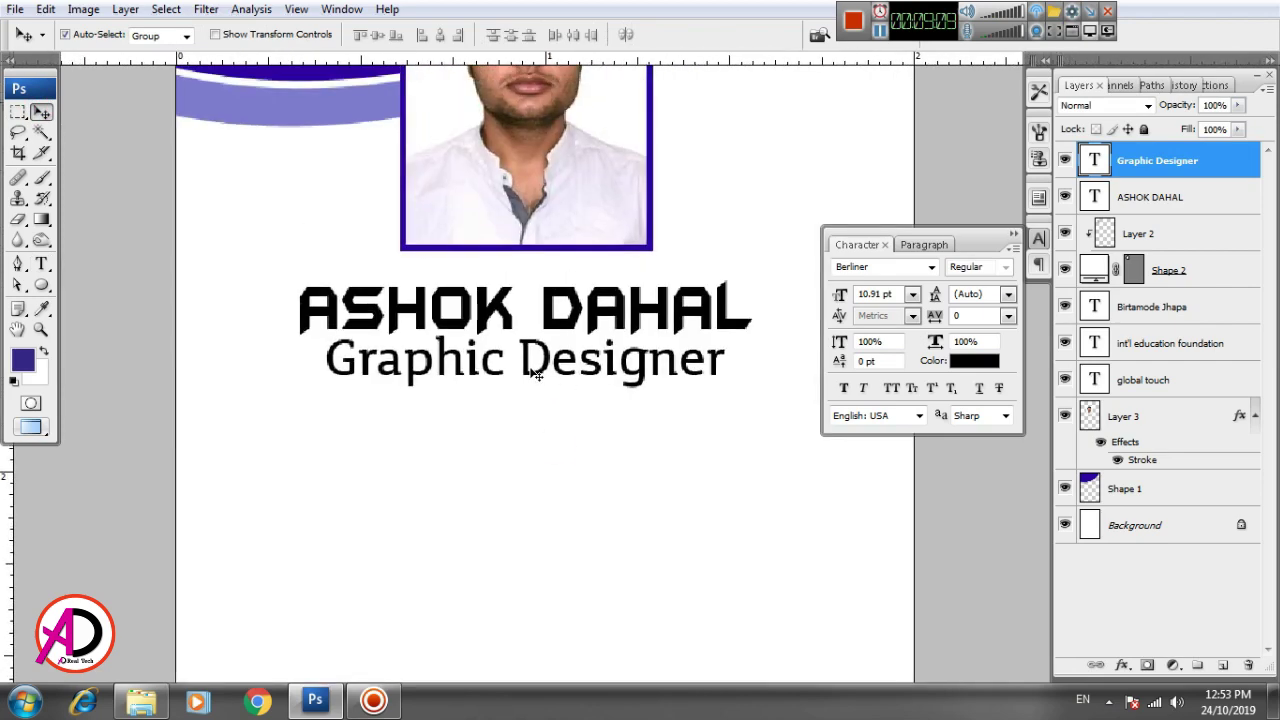
drag(525, 368, 520, 367)
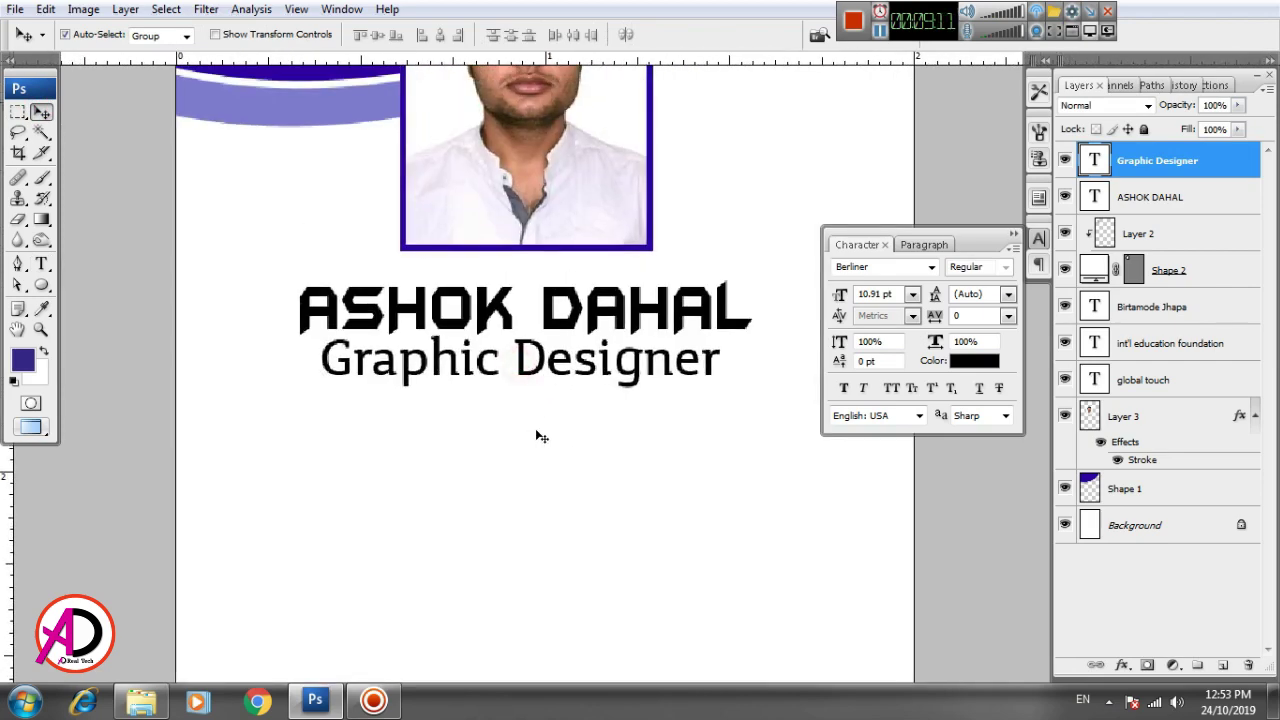
key(ctrl+t)
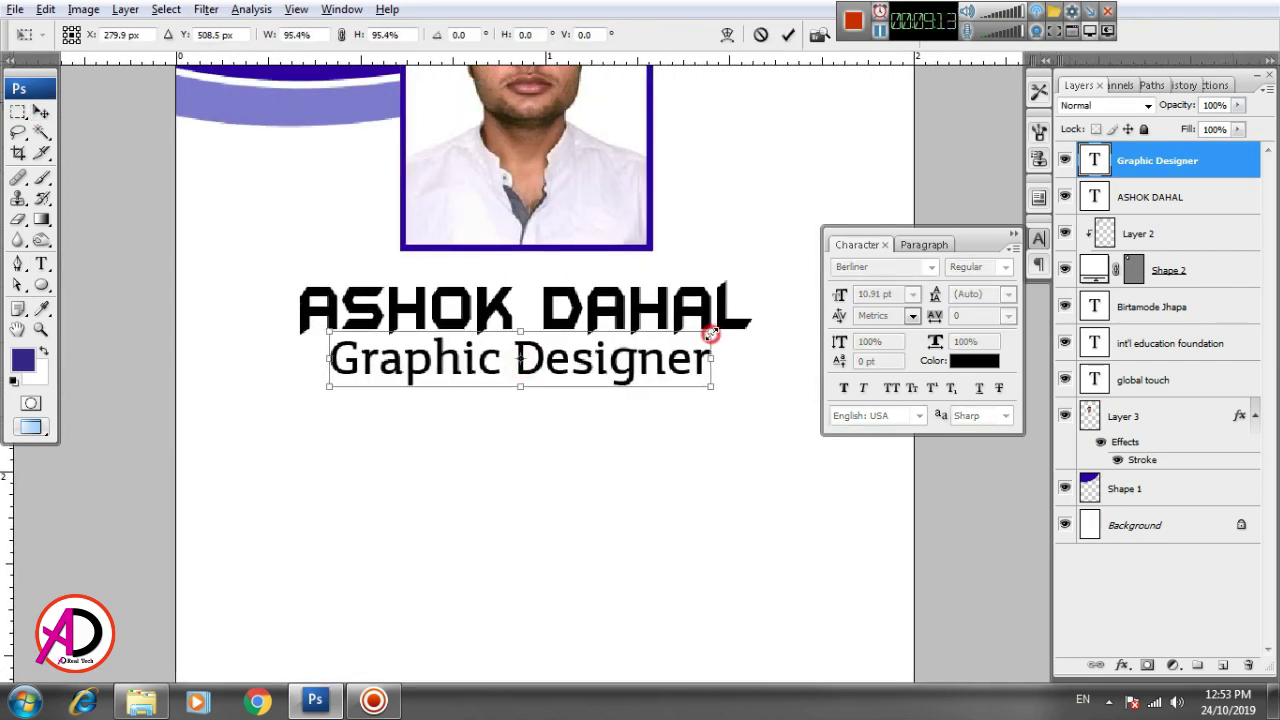
drag(718, 333, 704, 336)
key(Return)
click(623, 328)
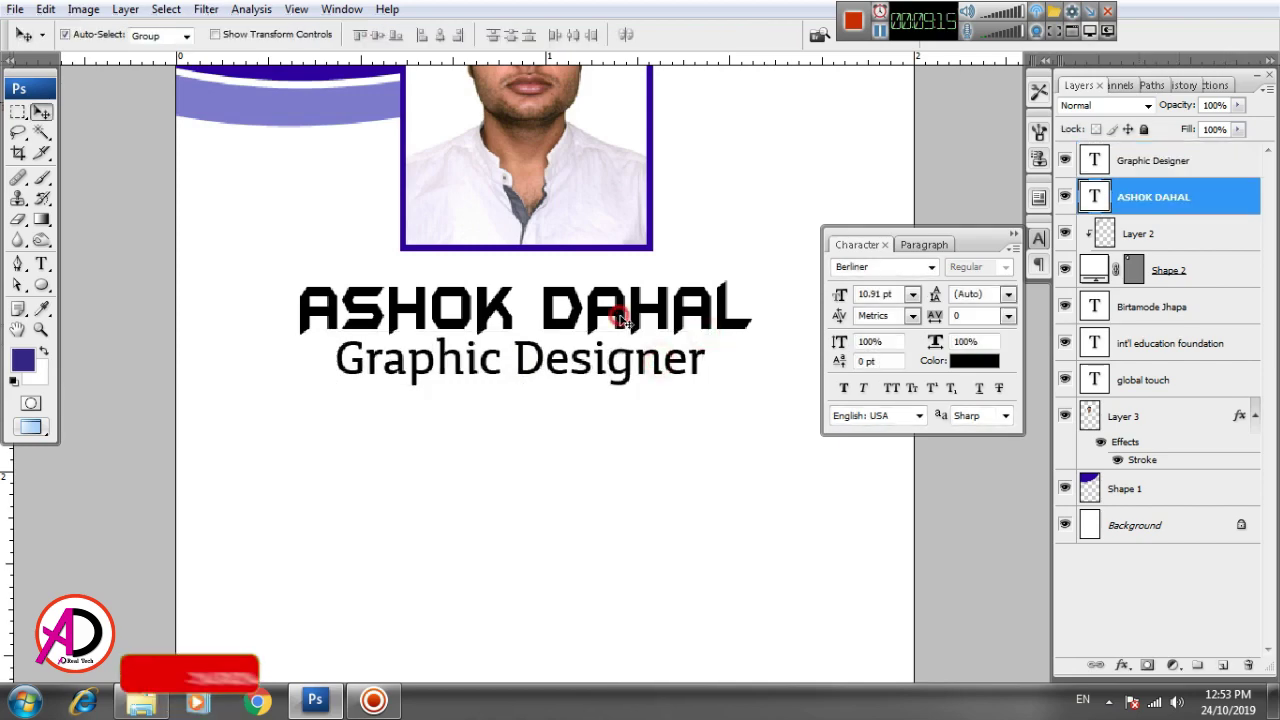
click(974, 360)
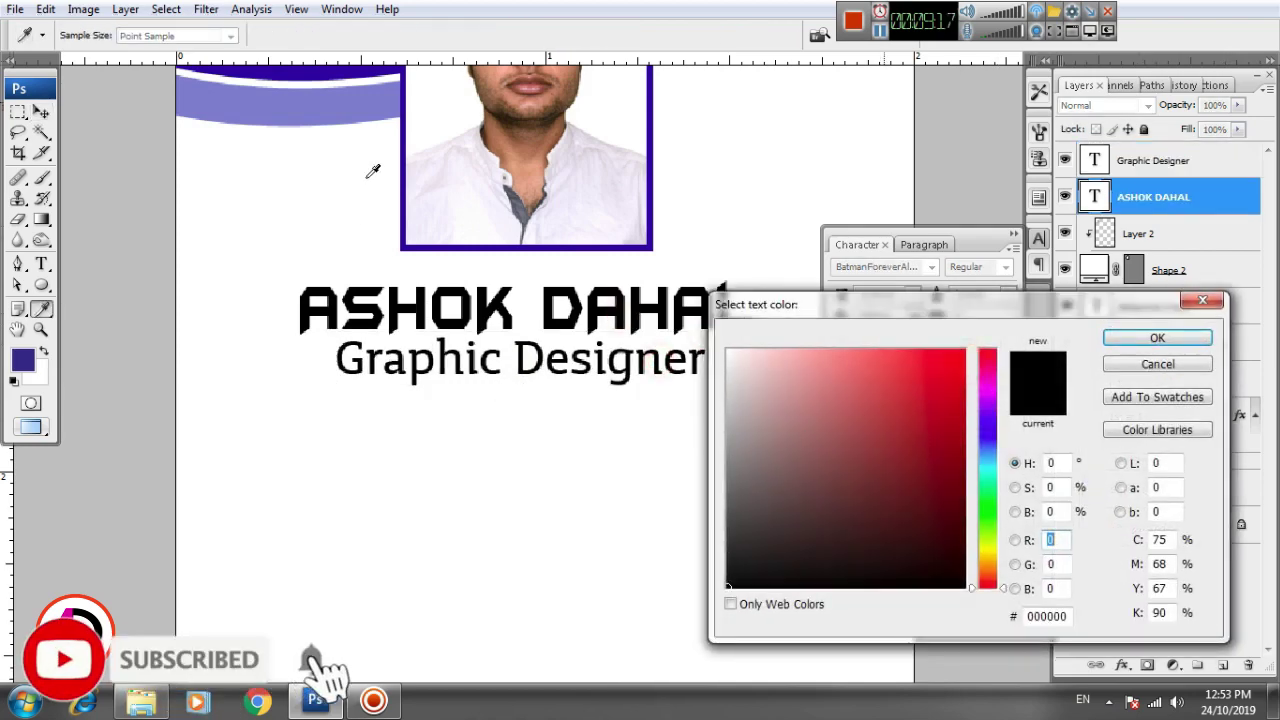
click(323, 106)
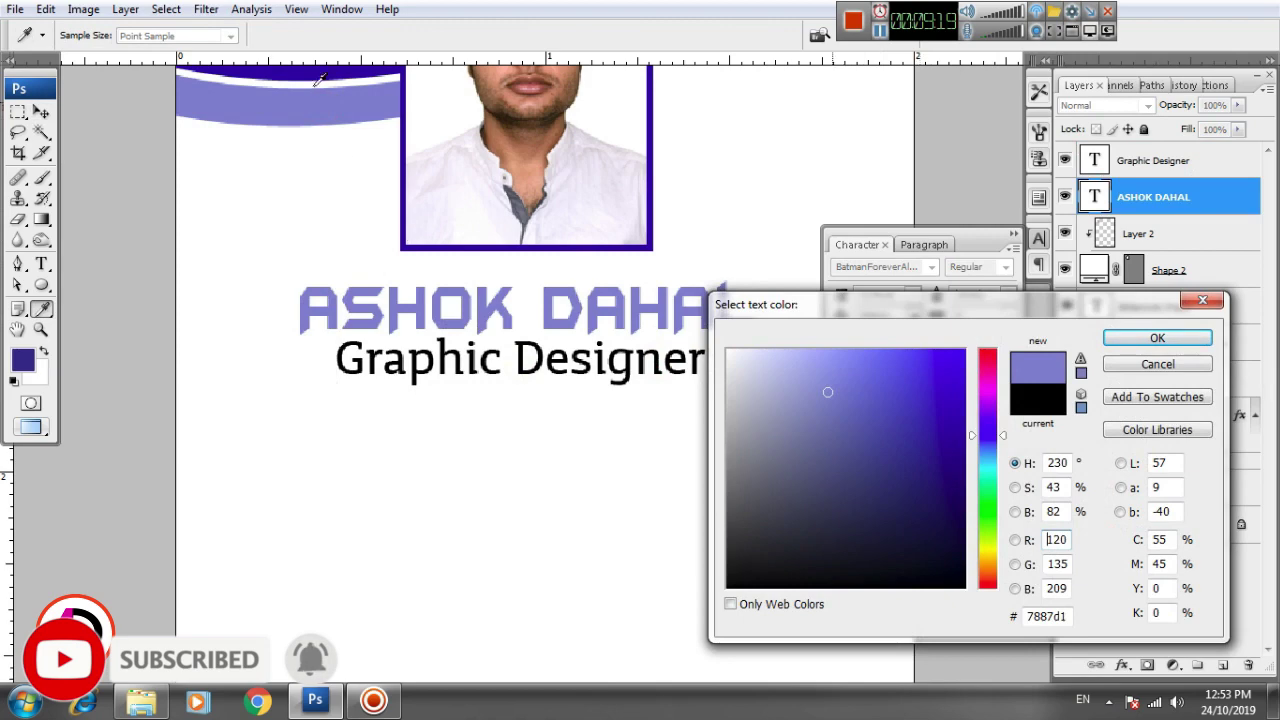
click(323, 74)
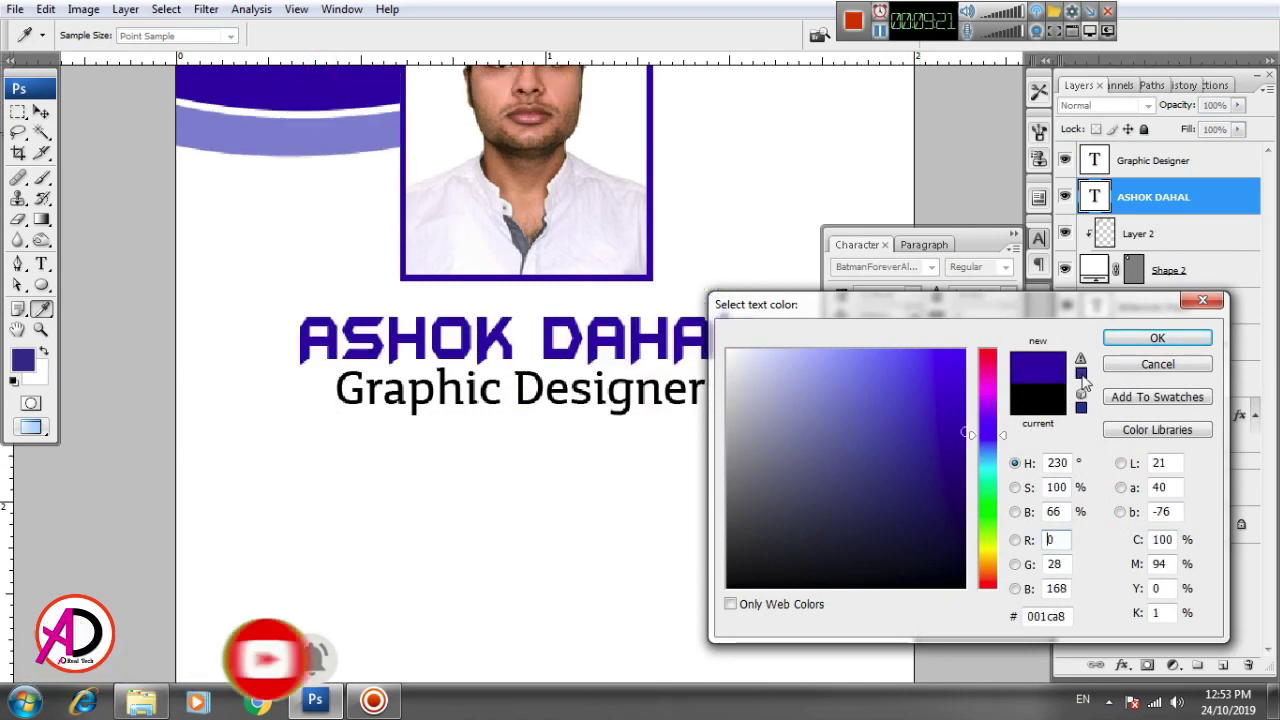
click(1130, 343)
- Scroll the view up and down to review the card below the name
scroll(654, 423, down, 1)
scroll(728, 543, down, 1)
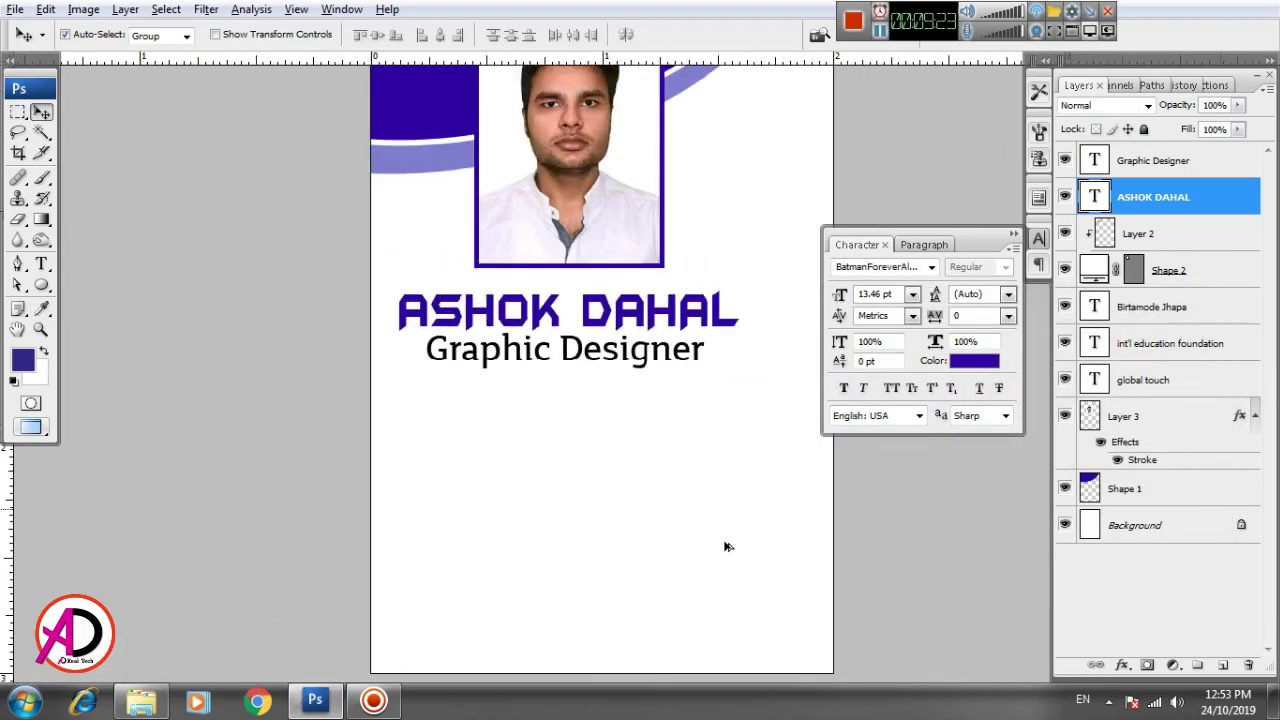
scroll(728, 545, down, 1)
scroll(710, 535, up, 1)
scroll(694, 500, down, 1)
scroll(688, 488, up, 1)
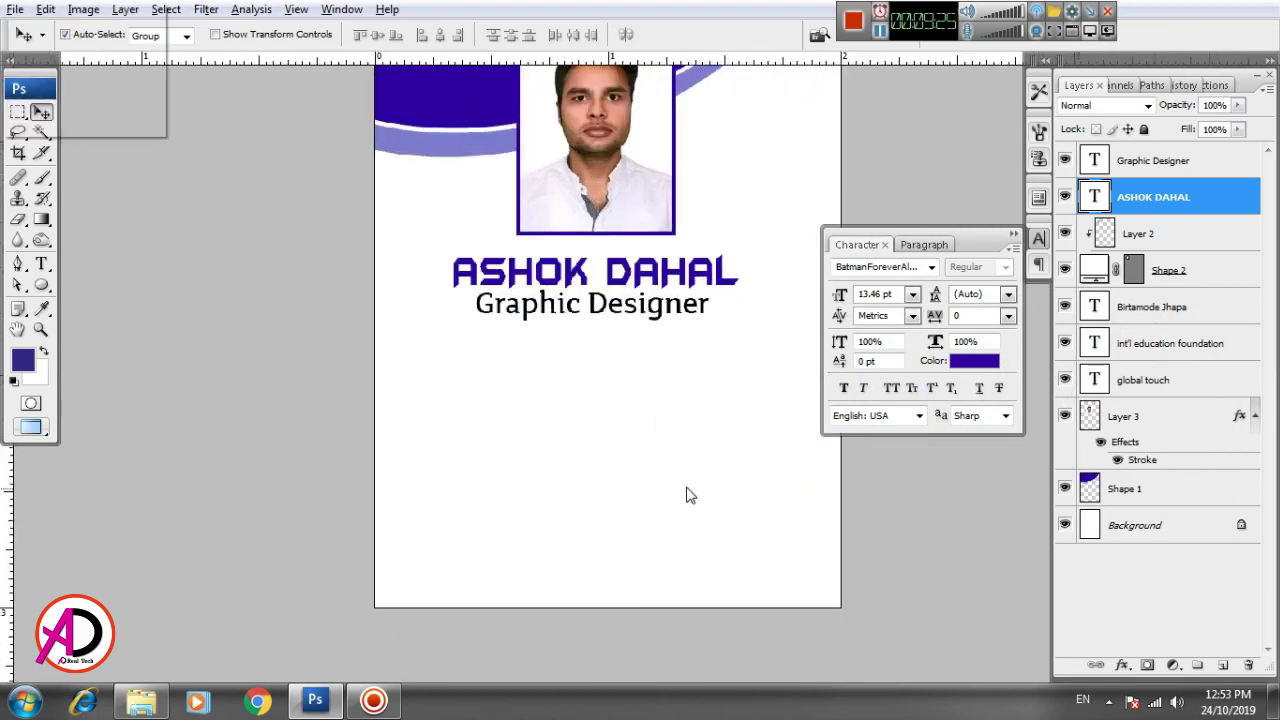
scroll(650, 465, down, 1)
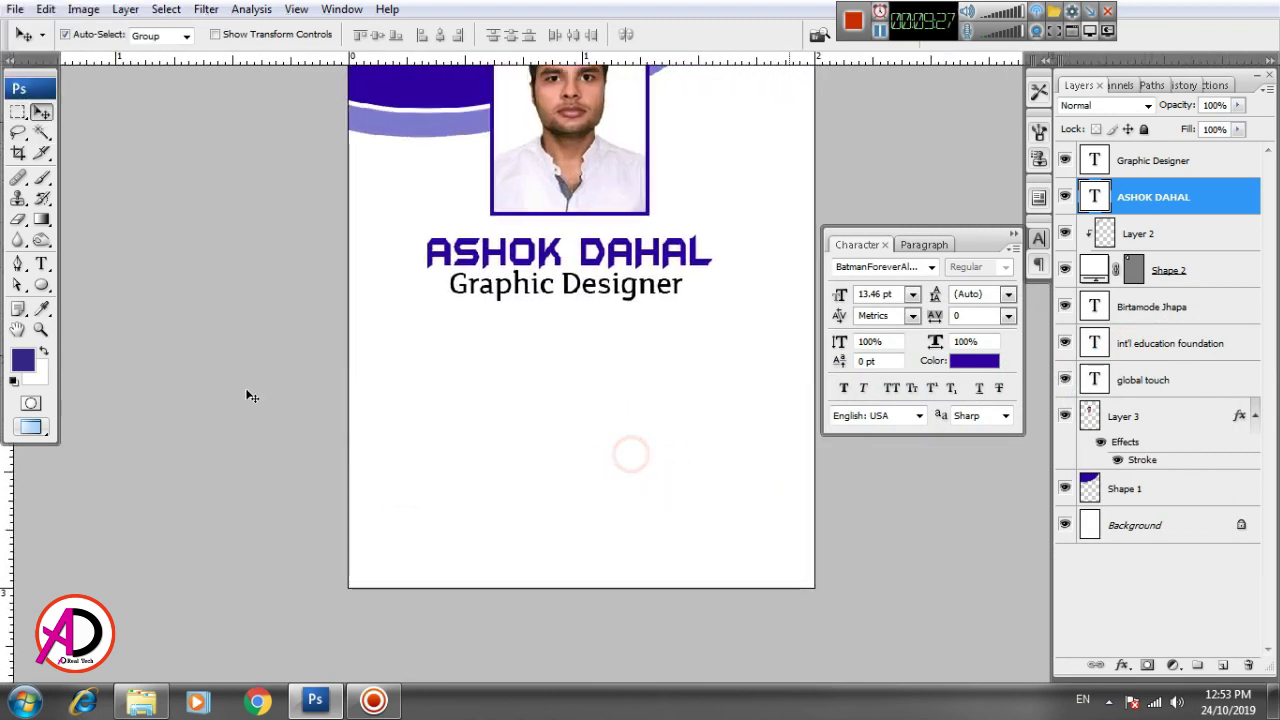
click(41, 263)
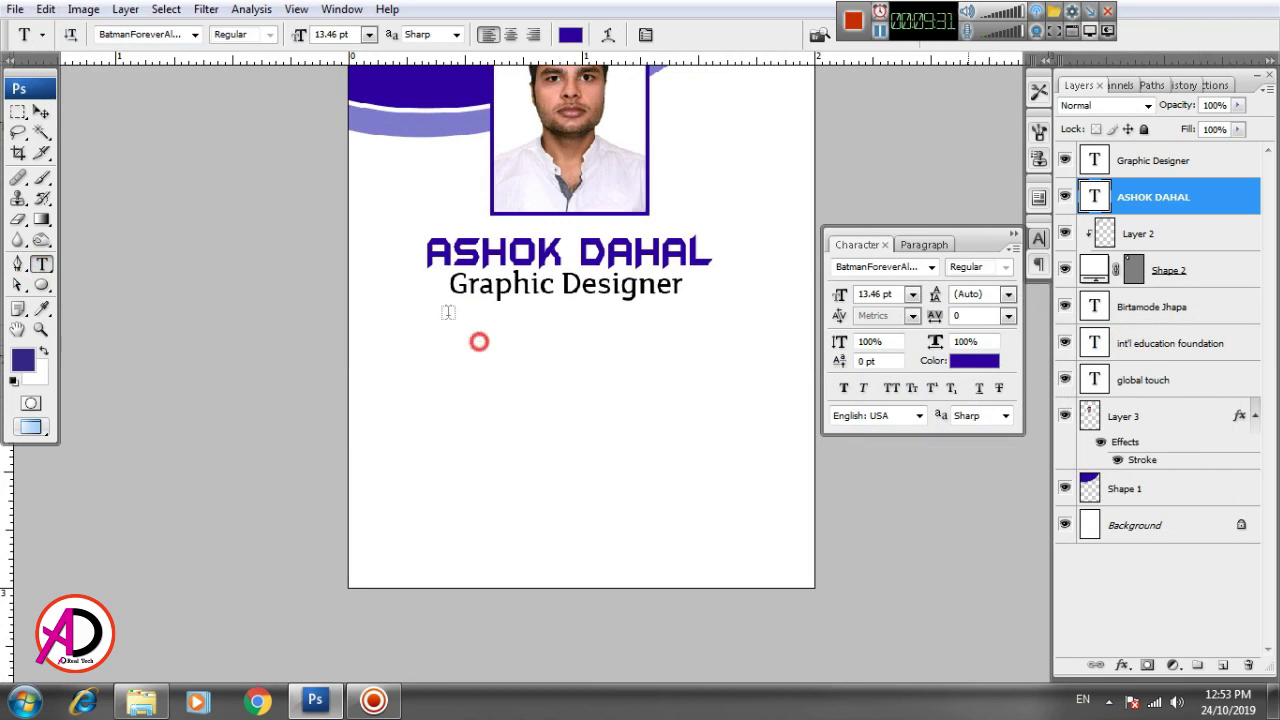
- Add an 8.23 pt text box under the title reading CODE: and +12456789 on two lines
drag(448, 312, 737, 522)
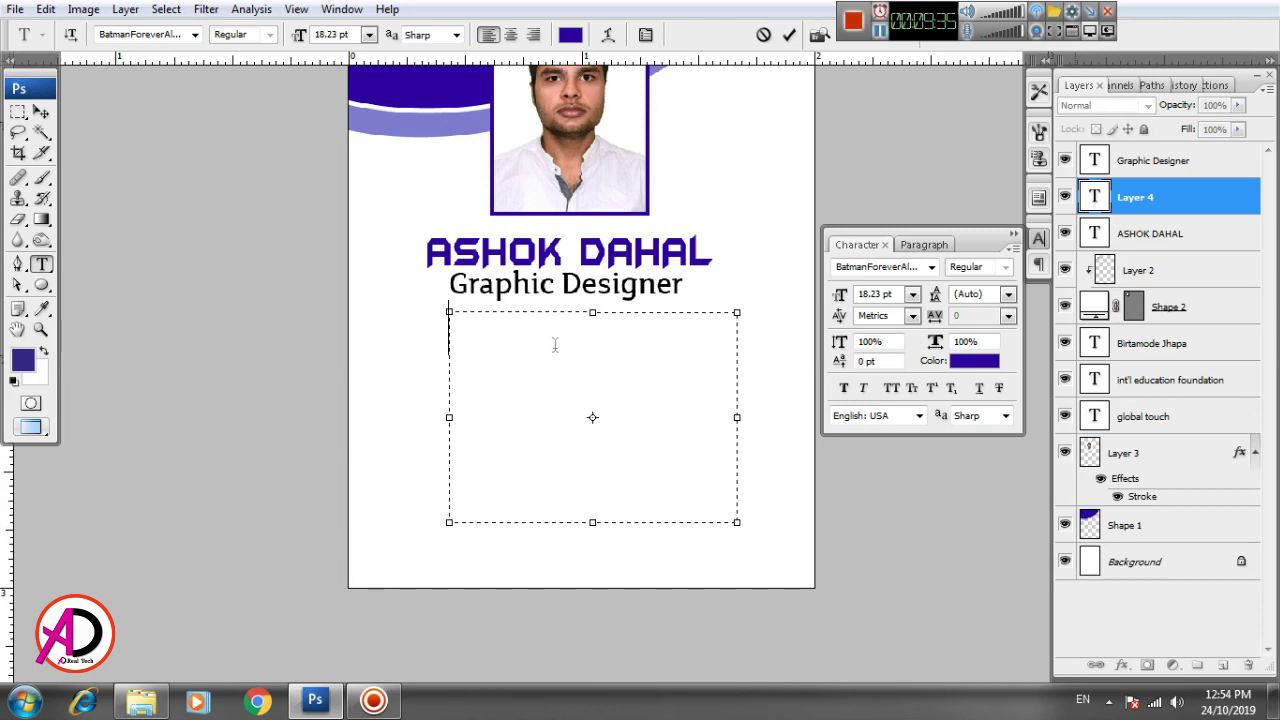
text(C)
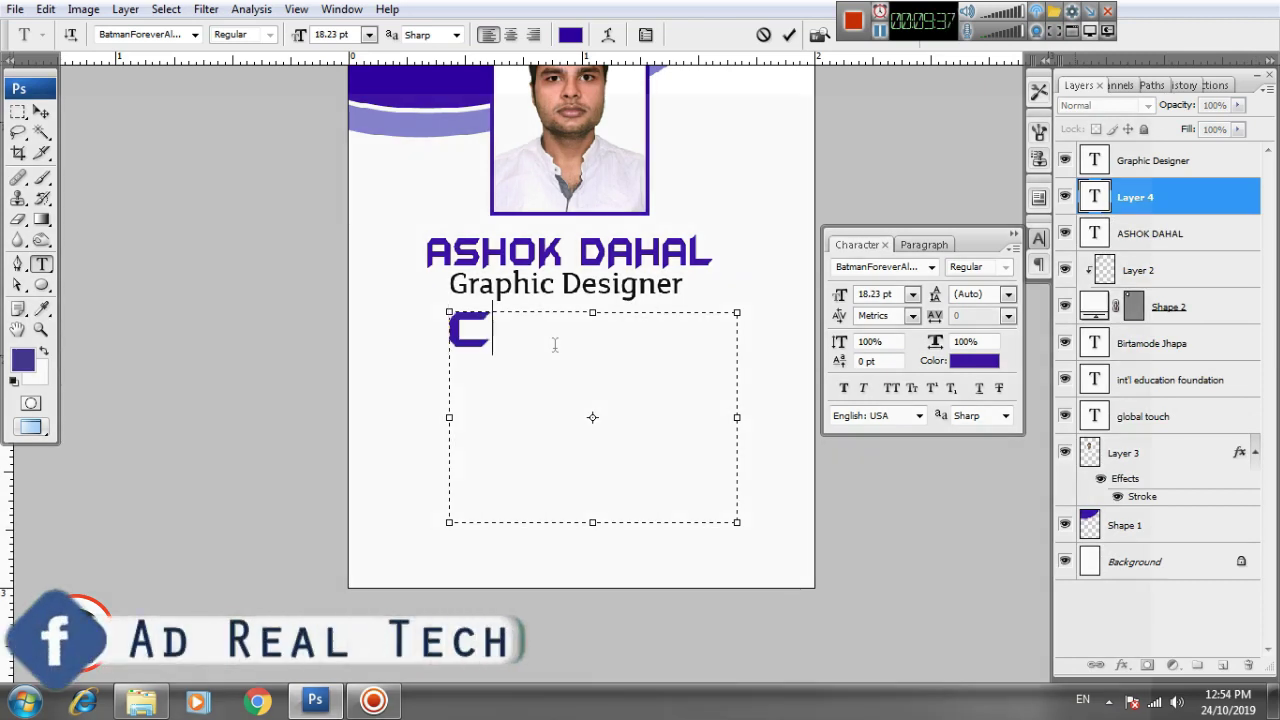
text(ODE)
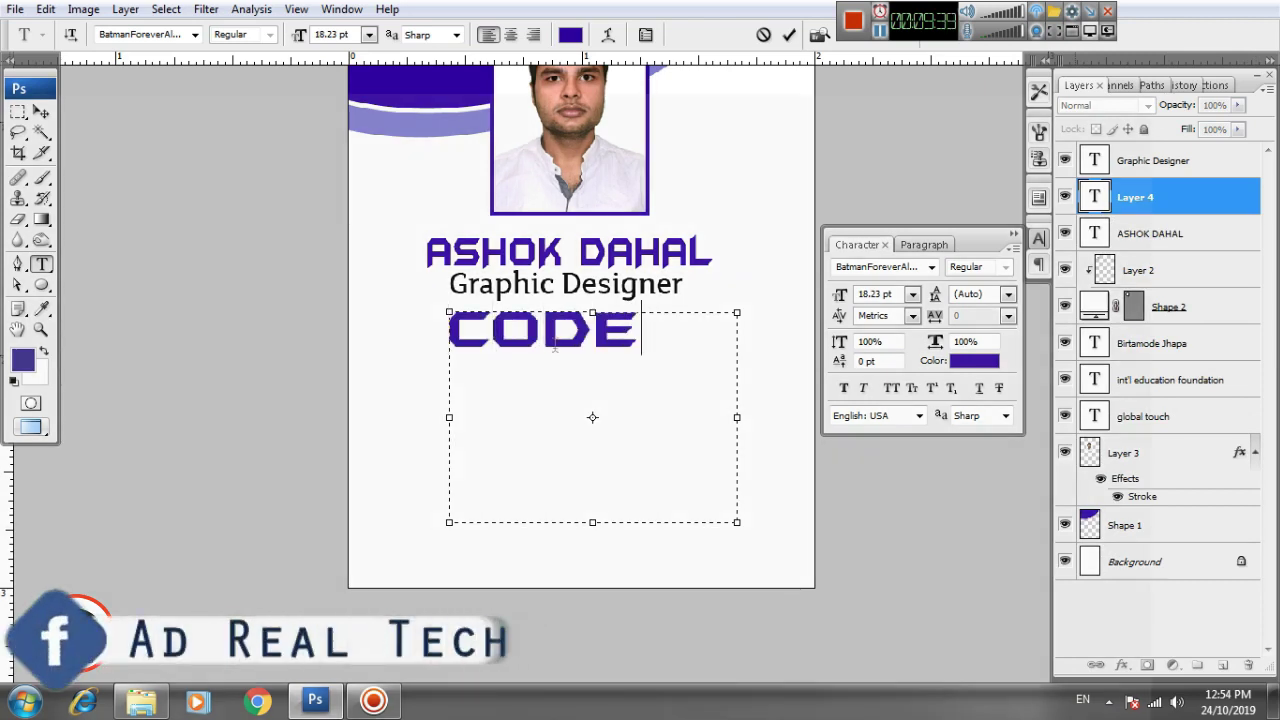
key(BackSpace)
key(BackSpace)
key(BackSpace)
key(BackSpace)
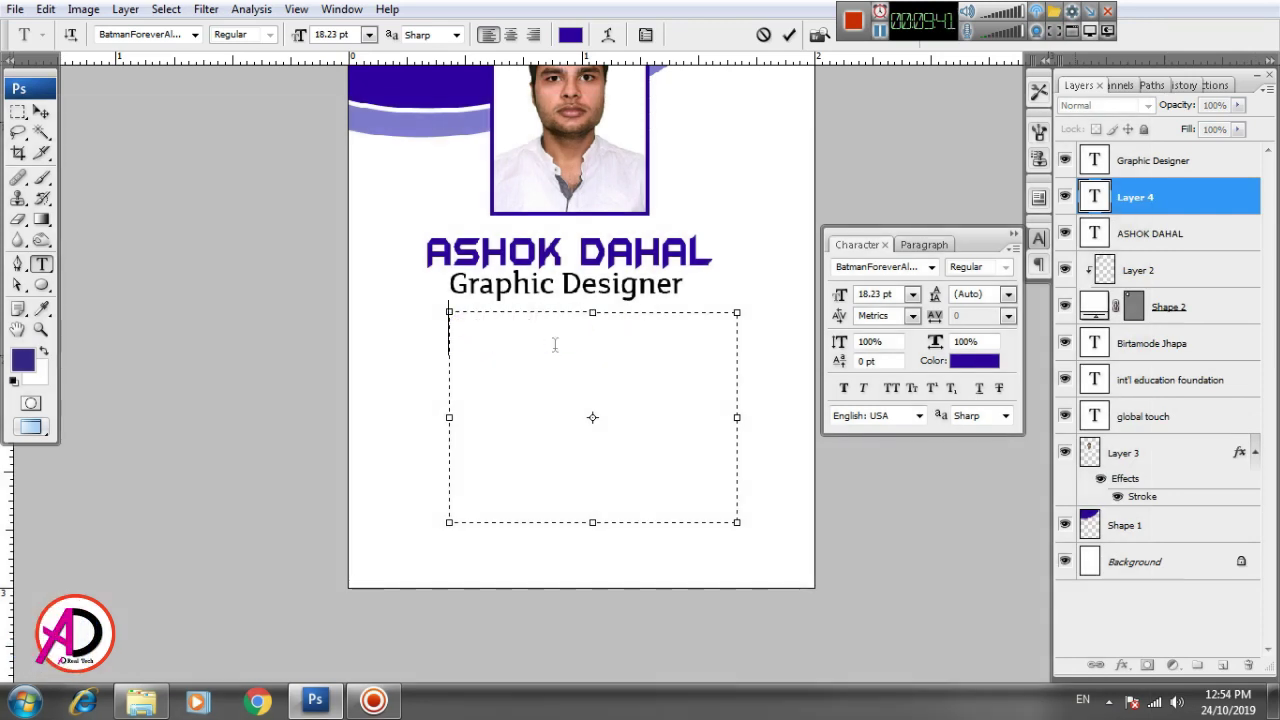
key(ctrl+shift+comma)
text(COD)
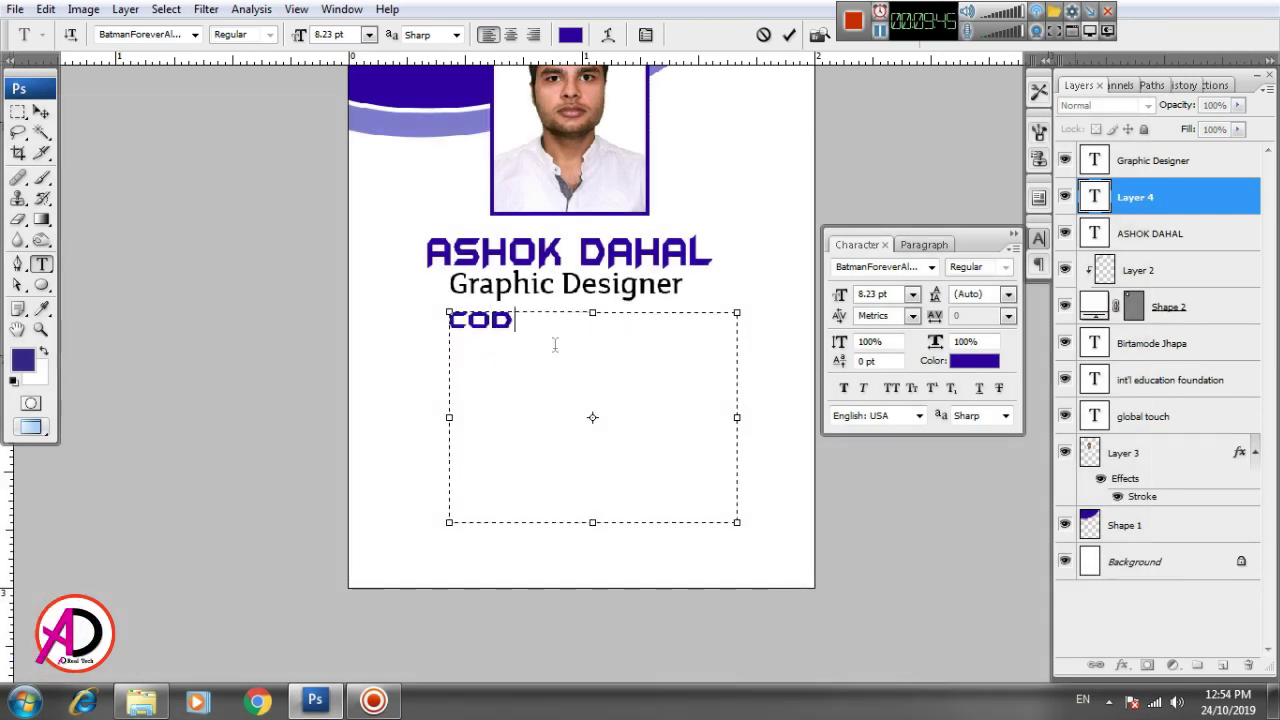
text(E)
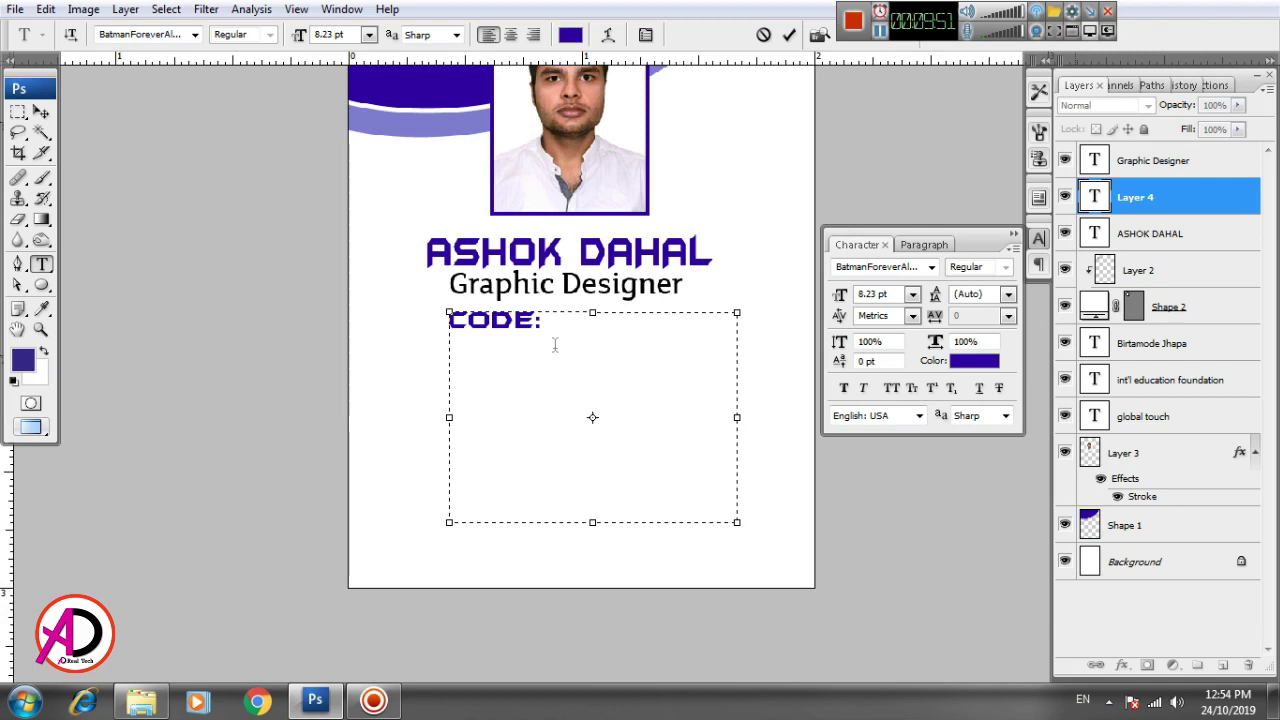
text(+12456789)
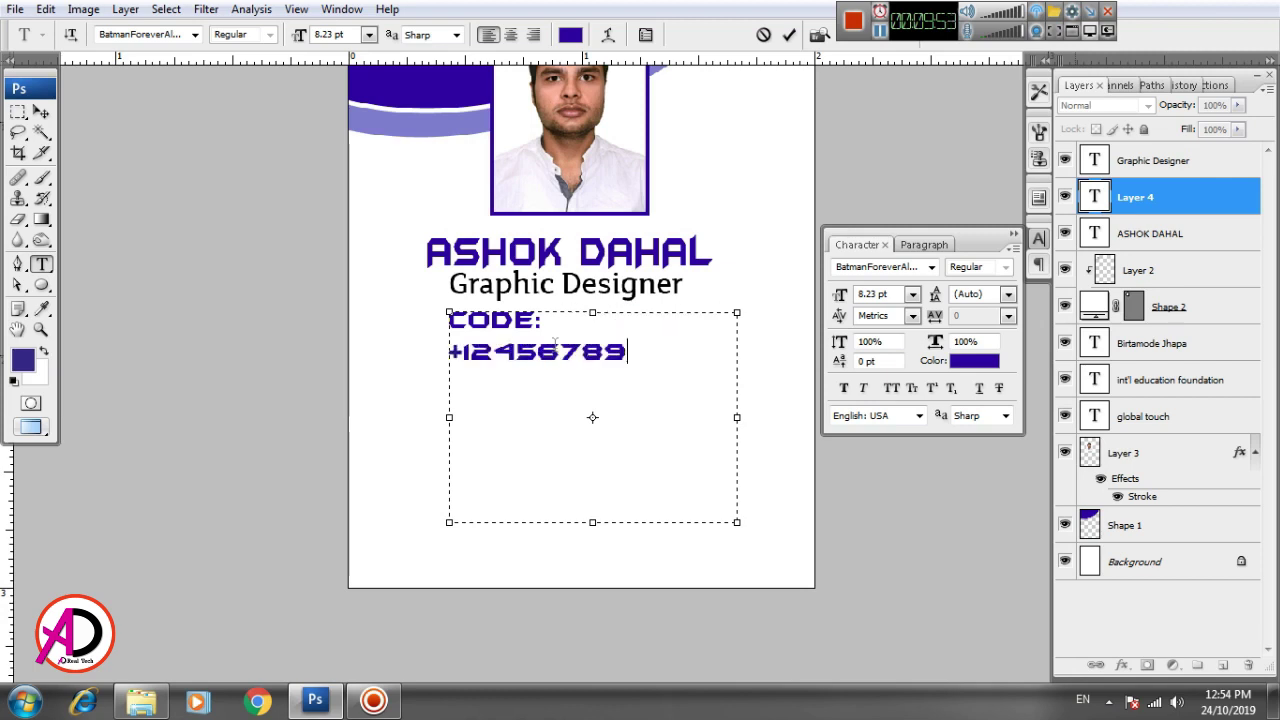
key(ctrl+a)
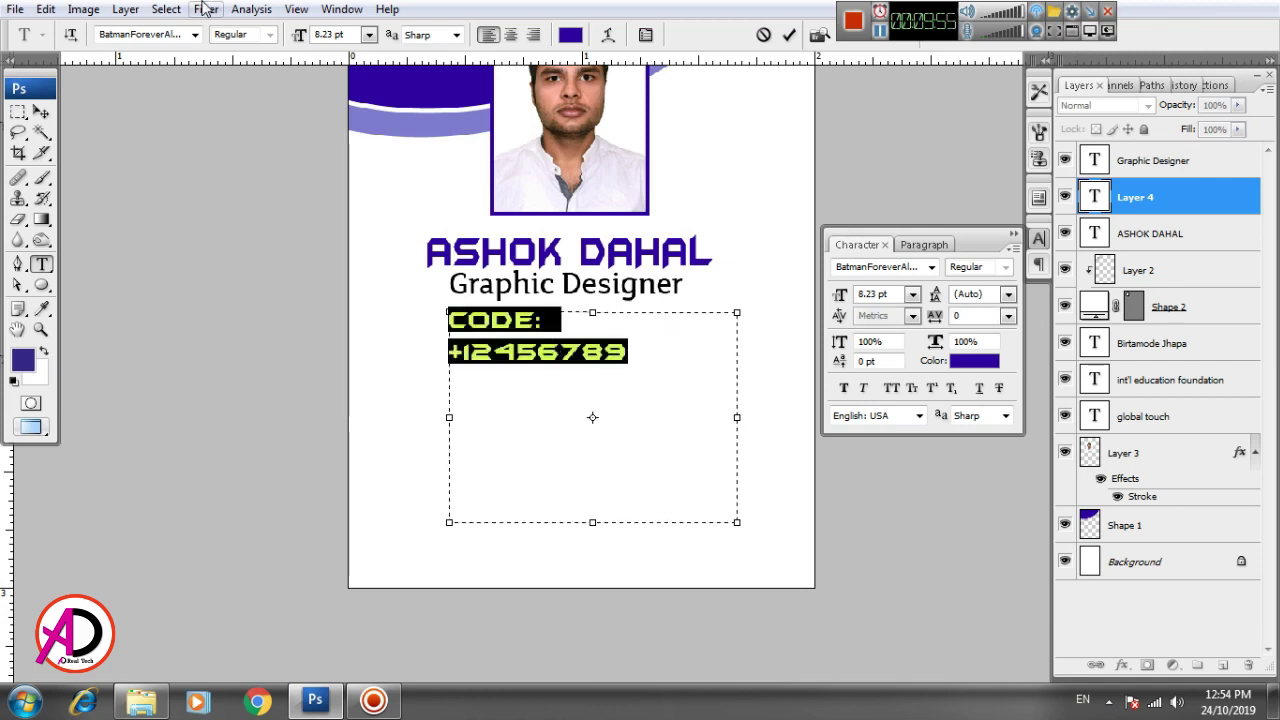
- Preview fonts on the CODE text, from BauBe through the Colaborate weights
click(184, 34)
text(BauerBodni BT)
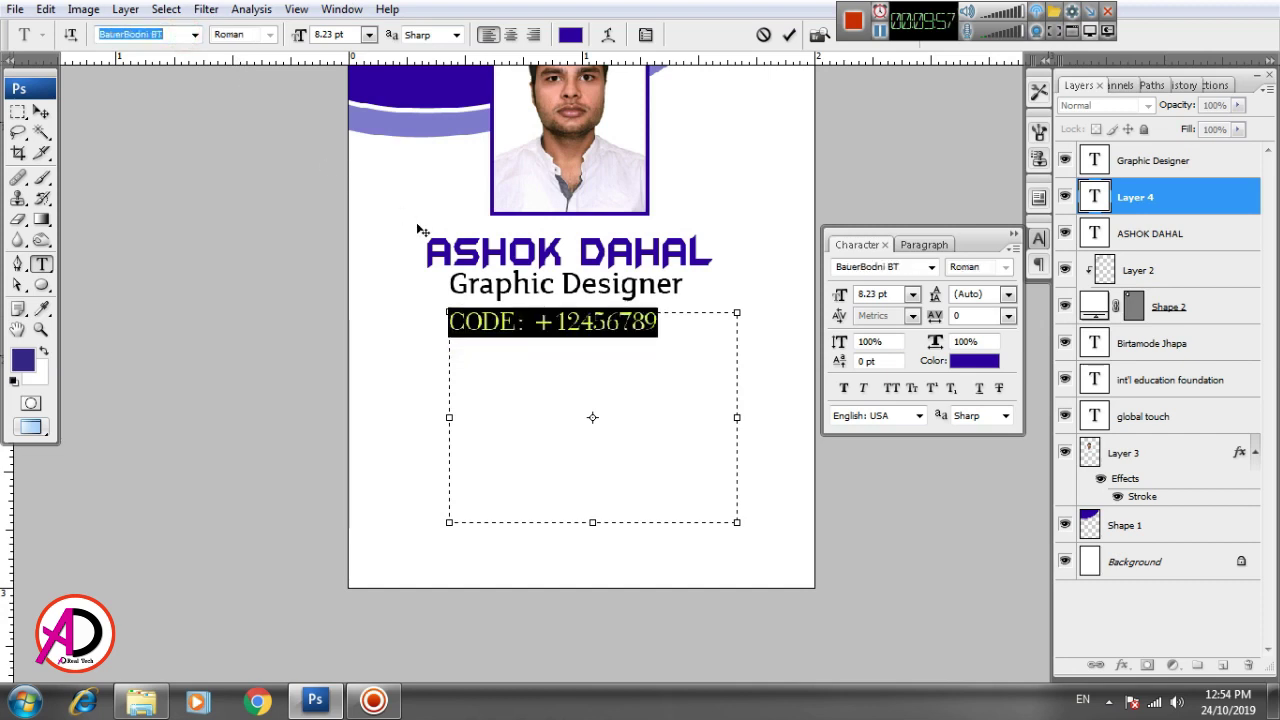
text(uBe)
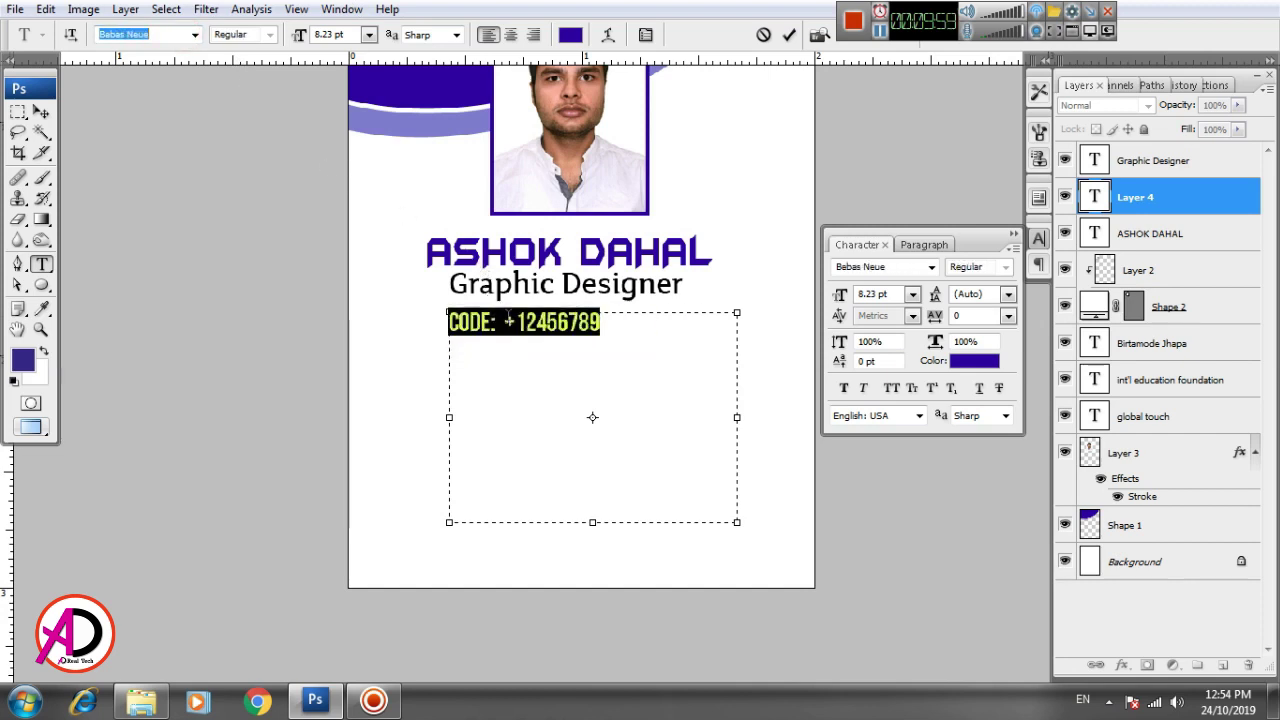
key(Down)
key(Down)
key(Down)
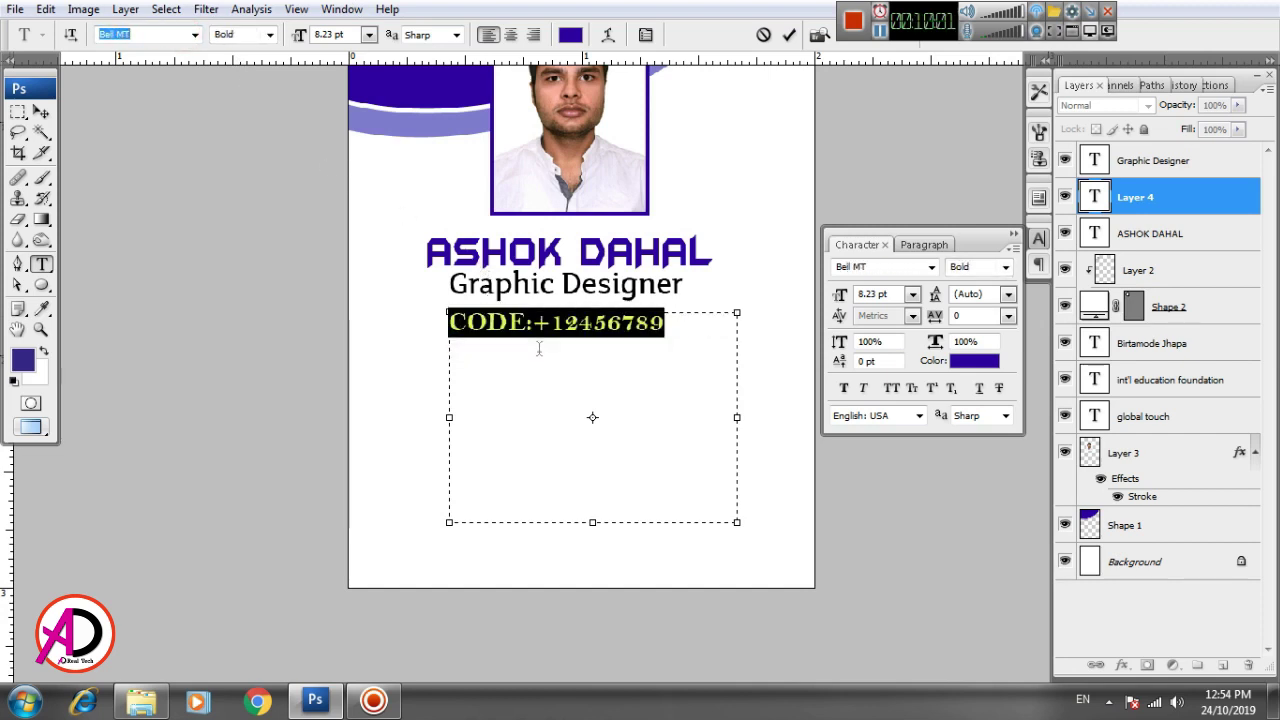
key(Down)
key(Down)
key(Down)
key(Down)
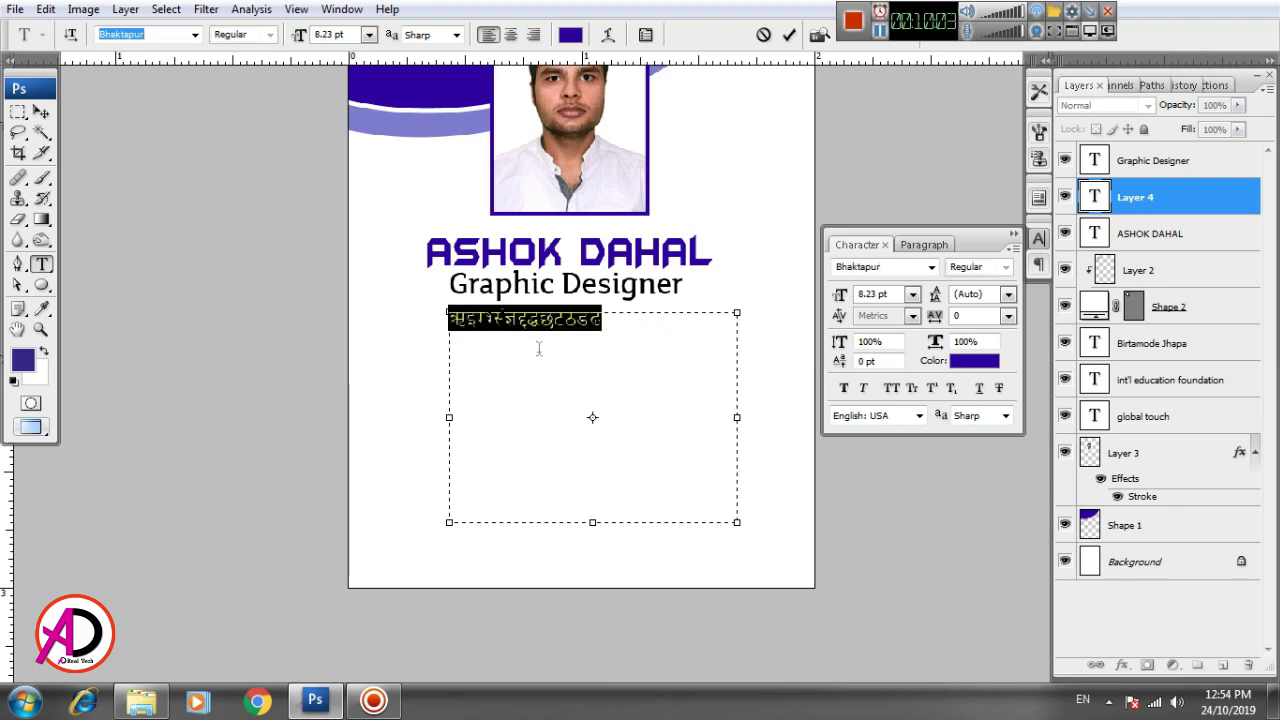
key(Down)
key(Down)
key(Down)
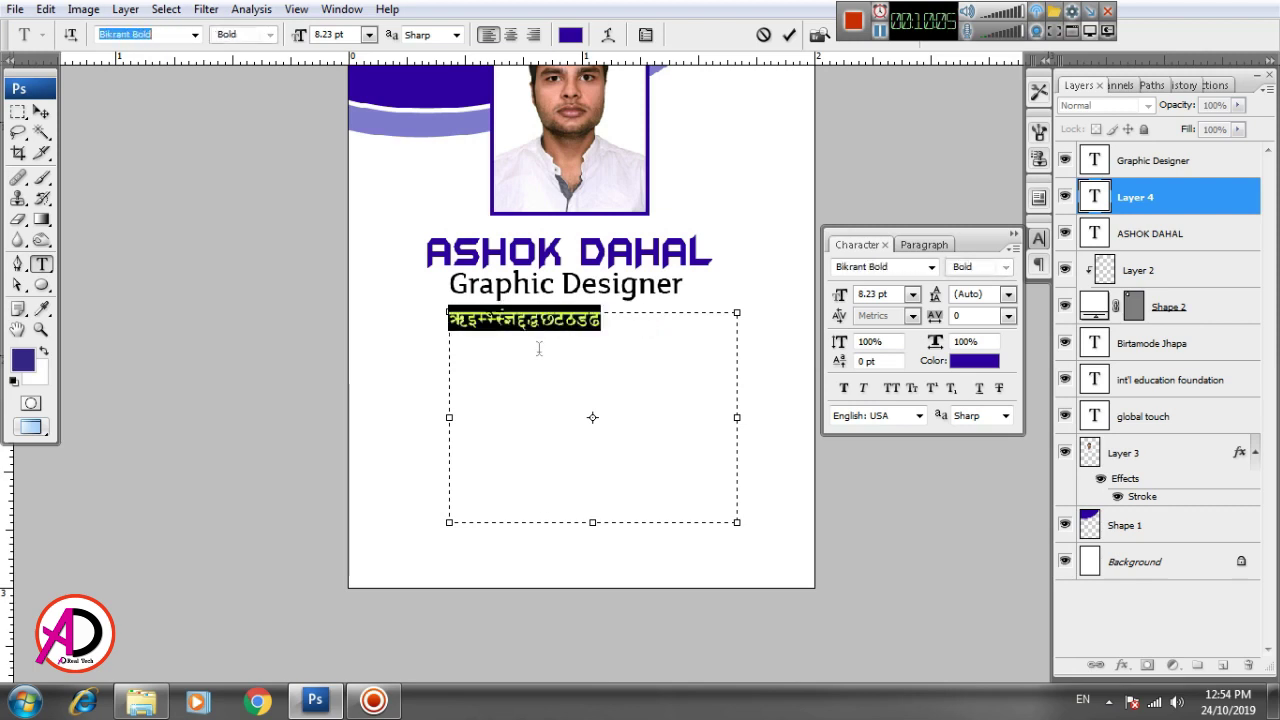
key(Down)
key(Down)
key(Down)
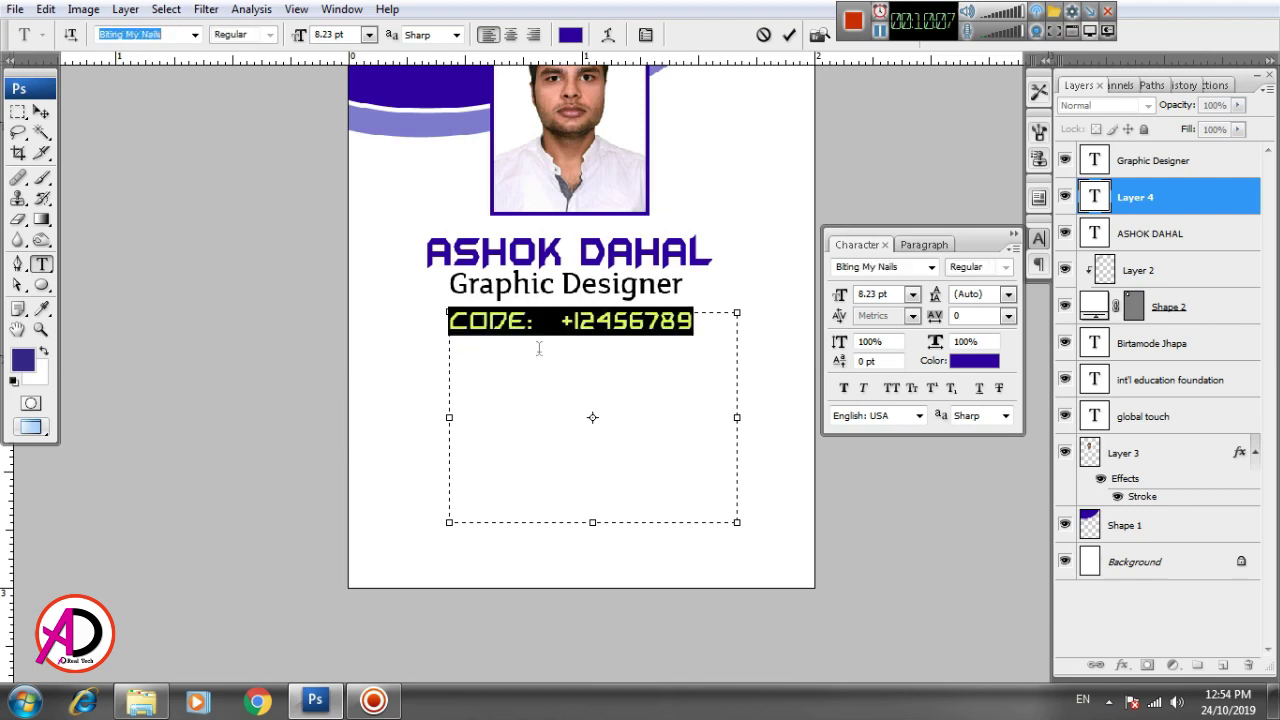
key(Down)
key(Down)
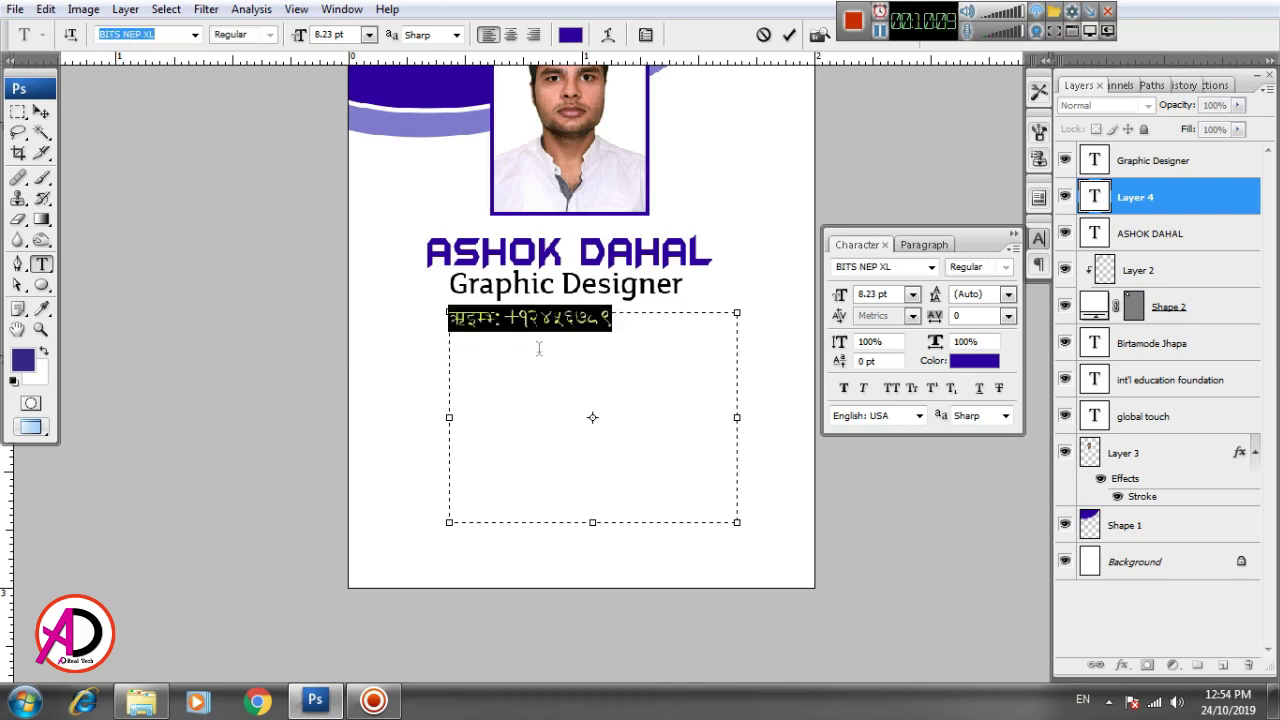
key(Down)
key(Down)
key(Down)
key(Down)
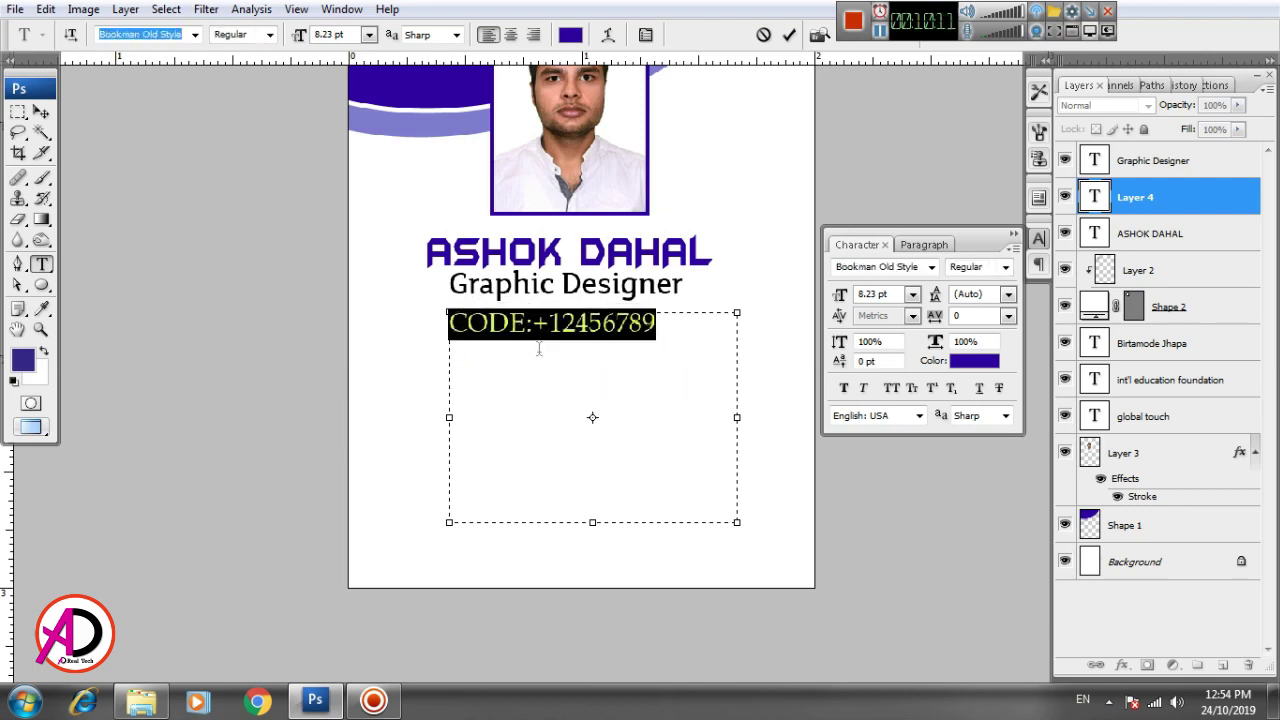
key(Down)
key(Down)
key(Down)
key(Down)
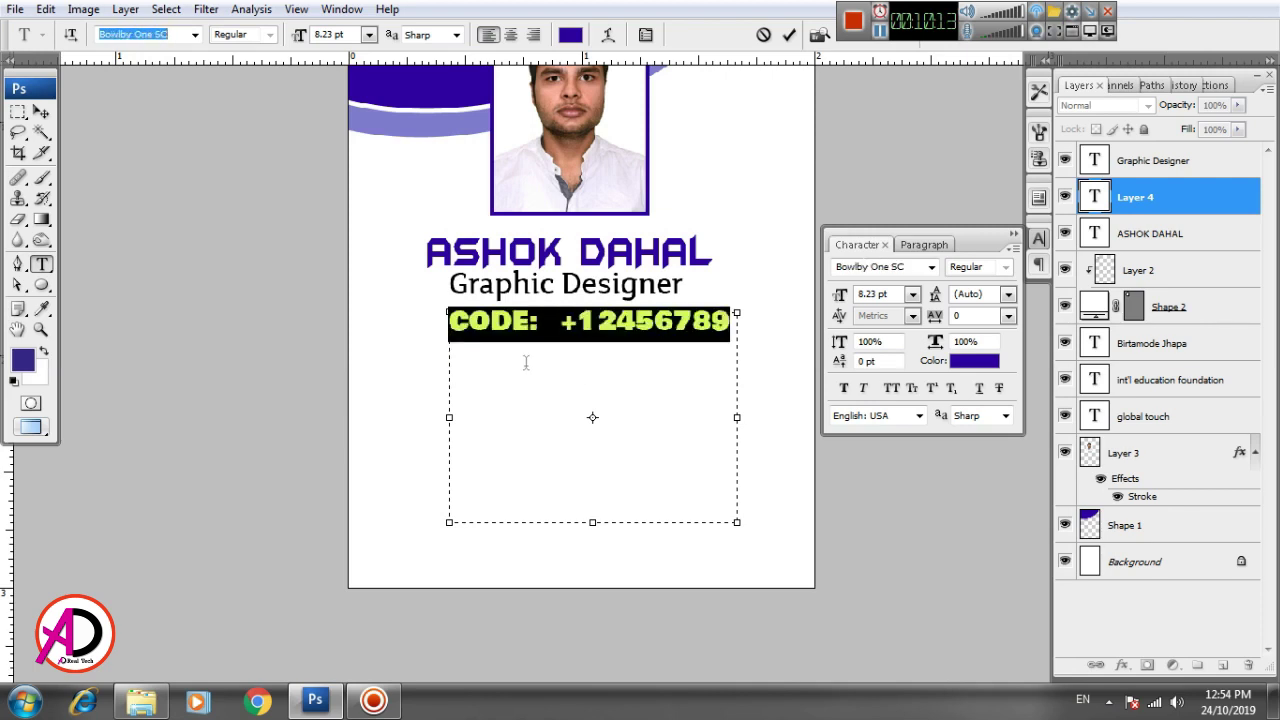
key(Down)
key(Down)
key(Down)
key(Down)
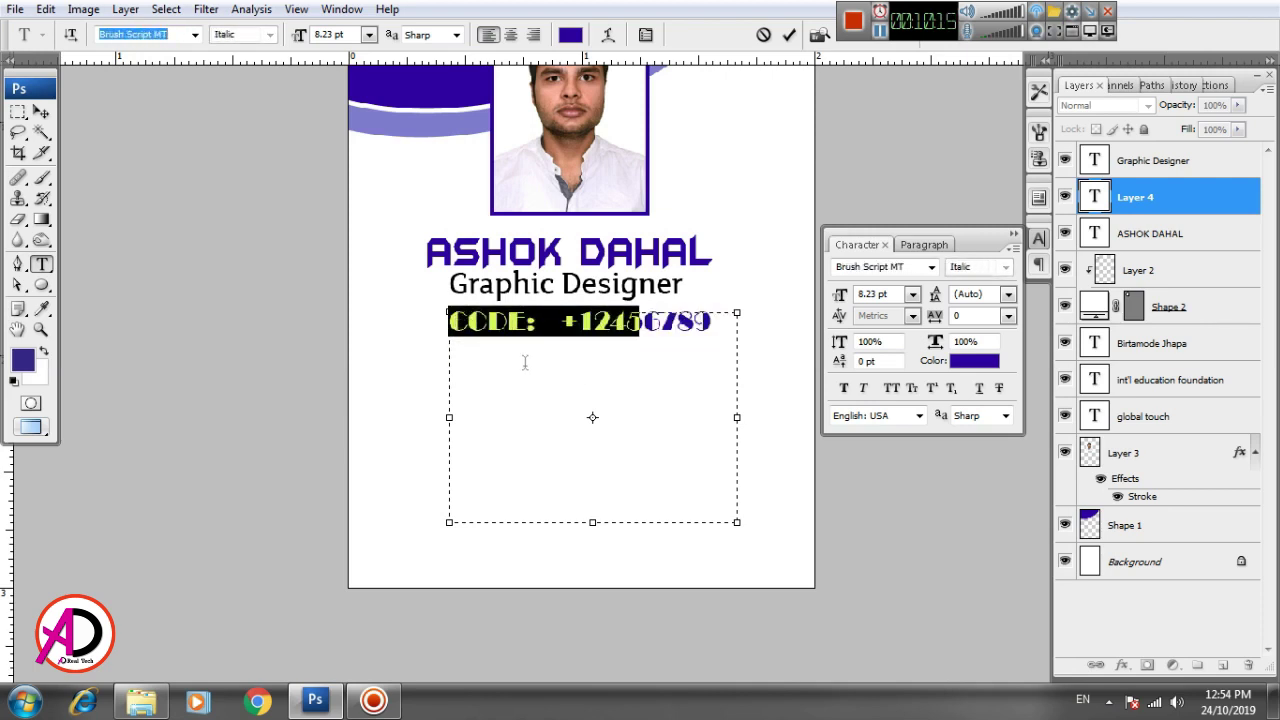
key(Down)
key(Down)
key(Down)
key(Down)
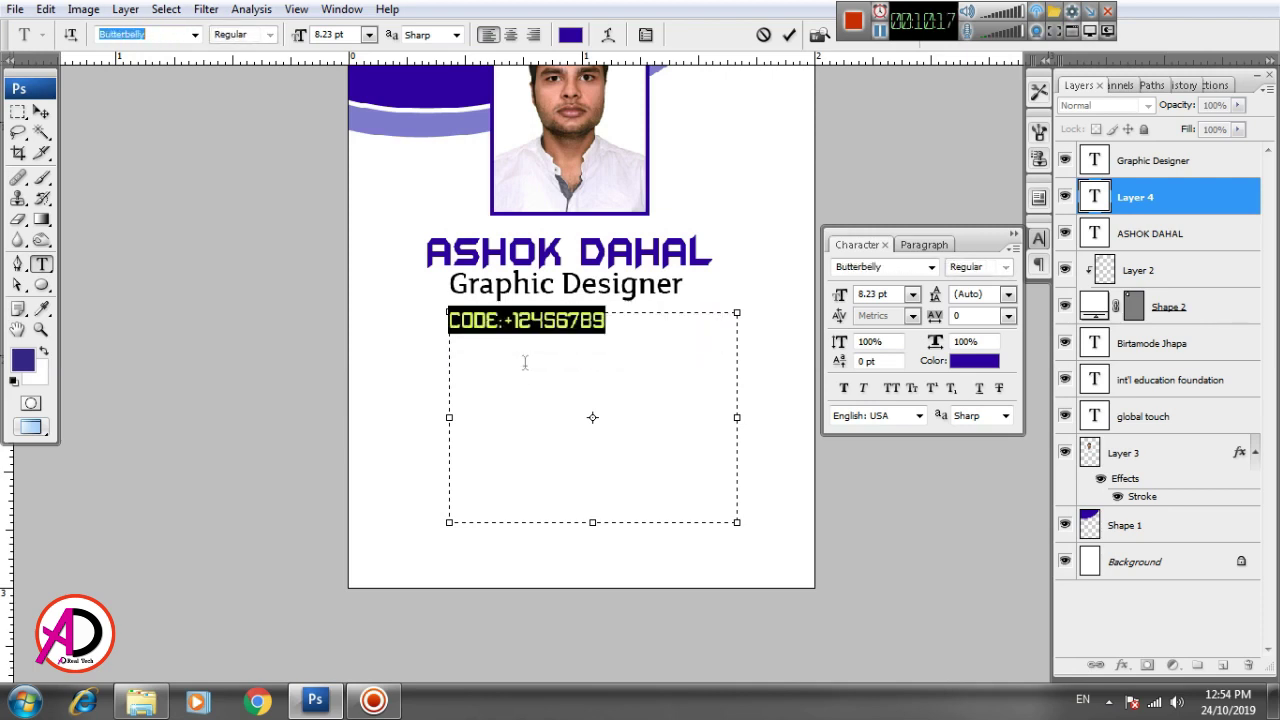
key(Down)
key(Down)
key(Down)
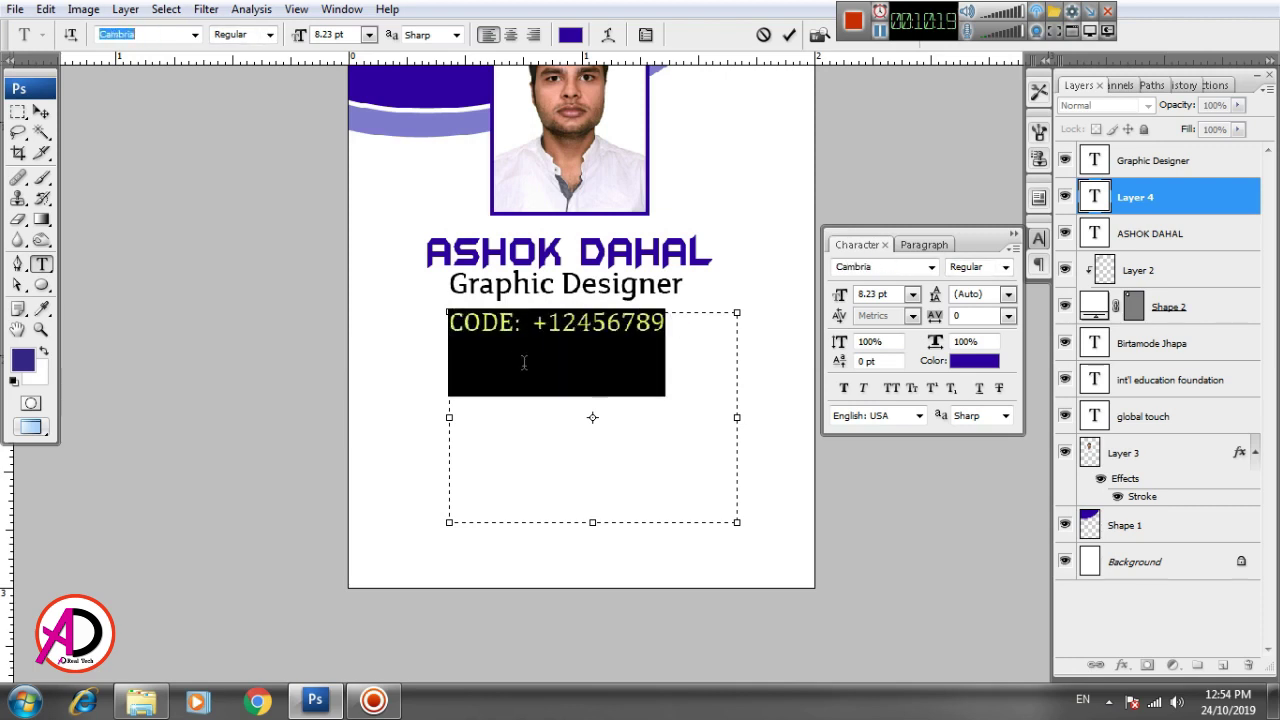
key(Down)
key(Down)
key(Down)
key(Down)
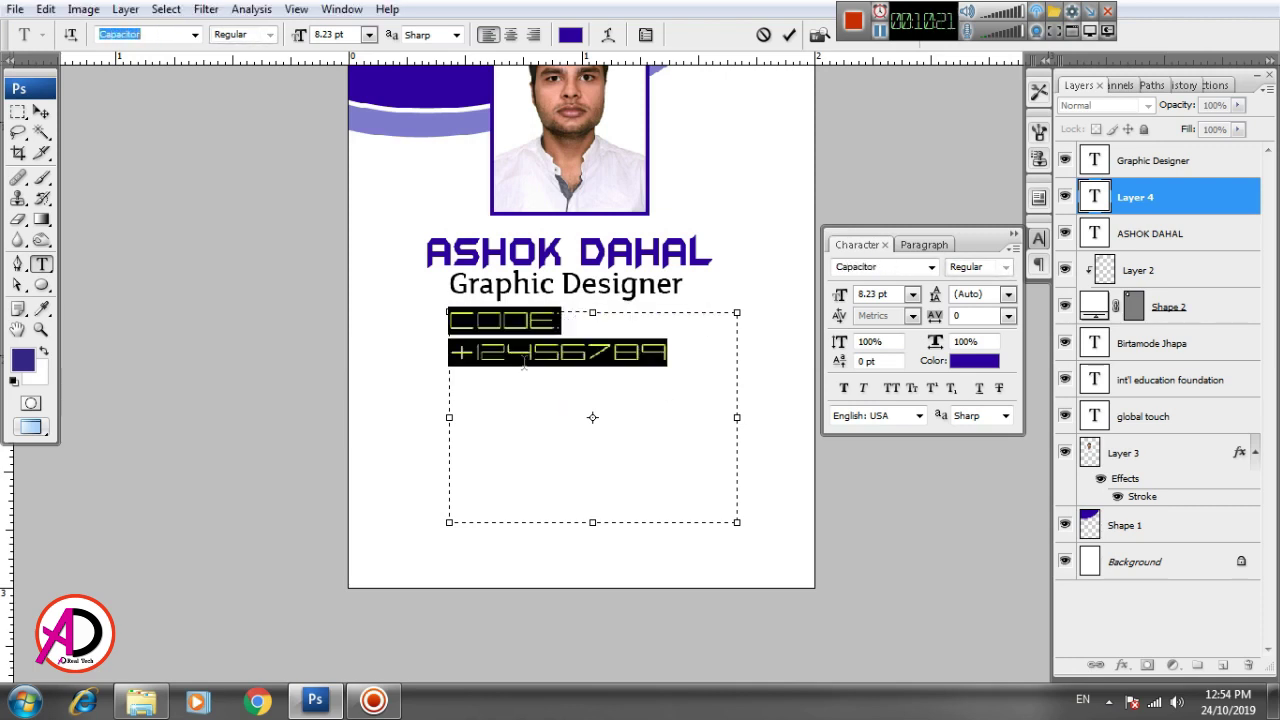
key(Down)
key(Down)
key(Down)
key(Down)
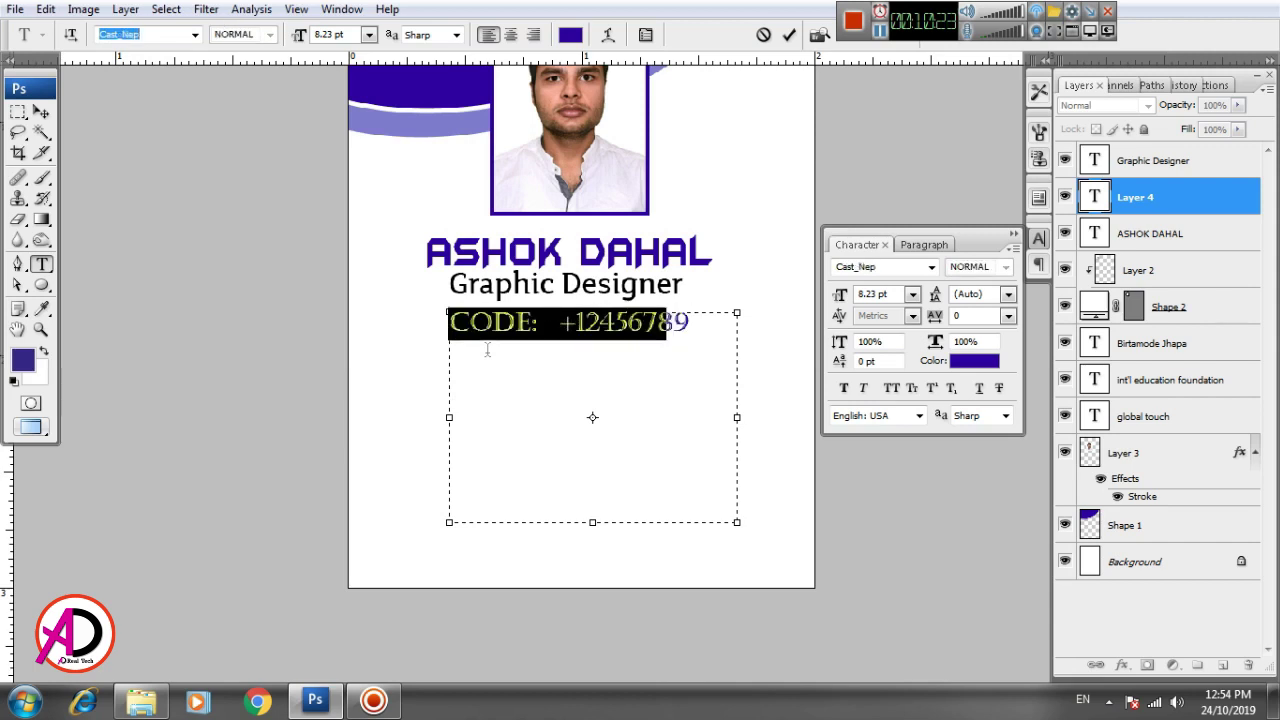
key(Down)
key(Down)
key(Down)
key(Down)
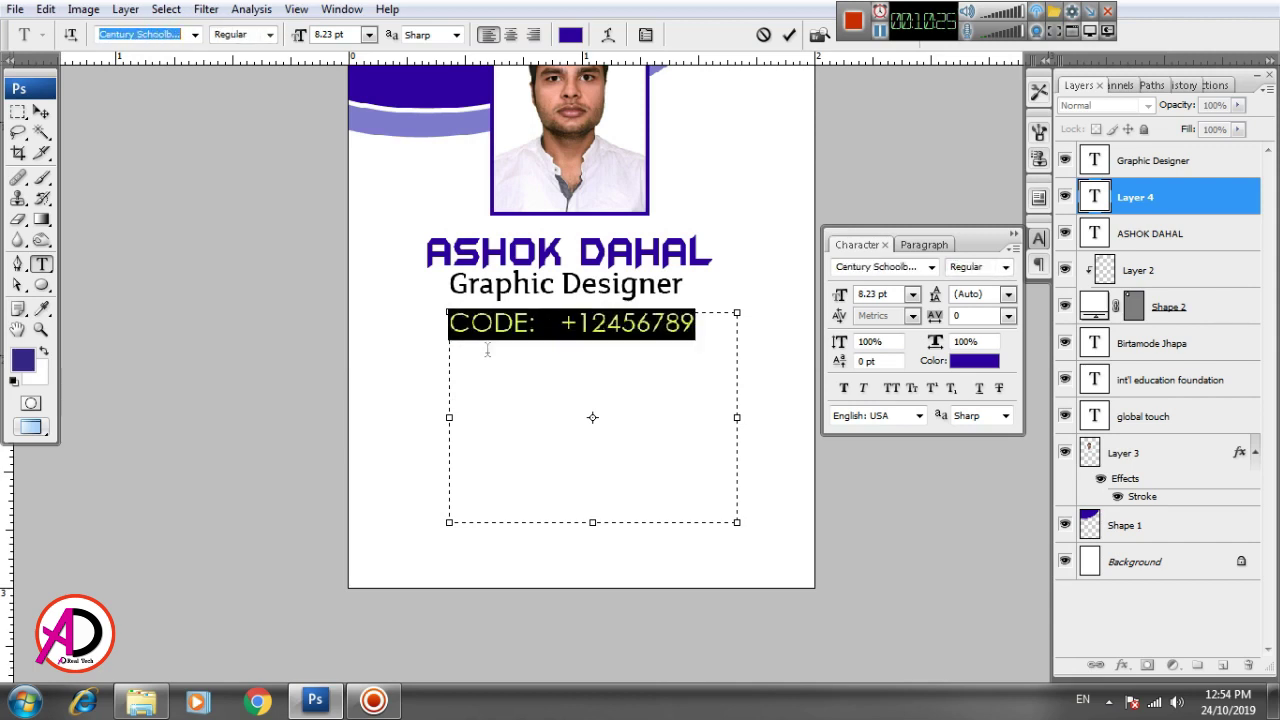
key(Down)
key(Down)
key(Down)
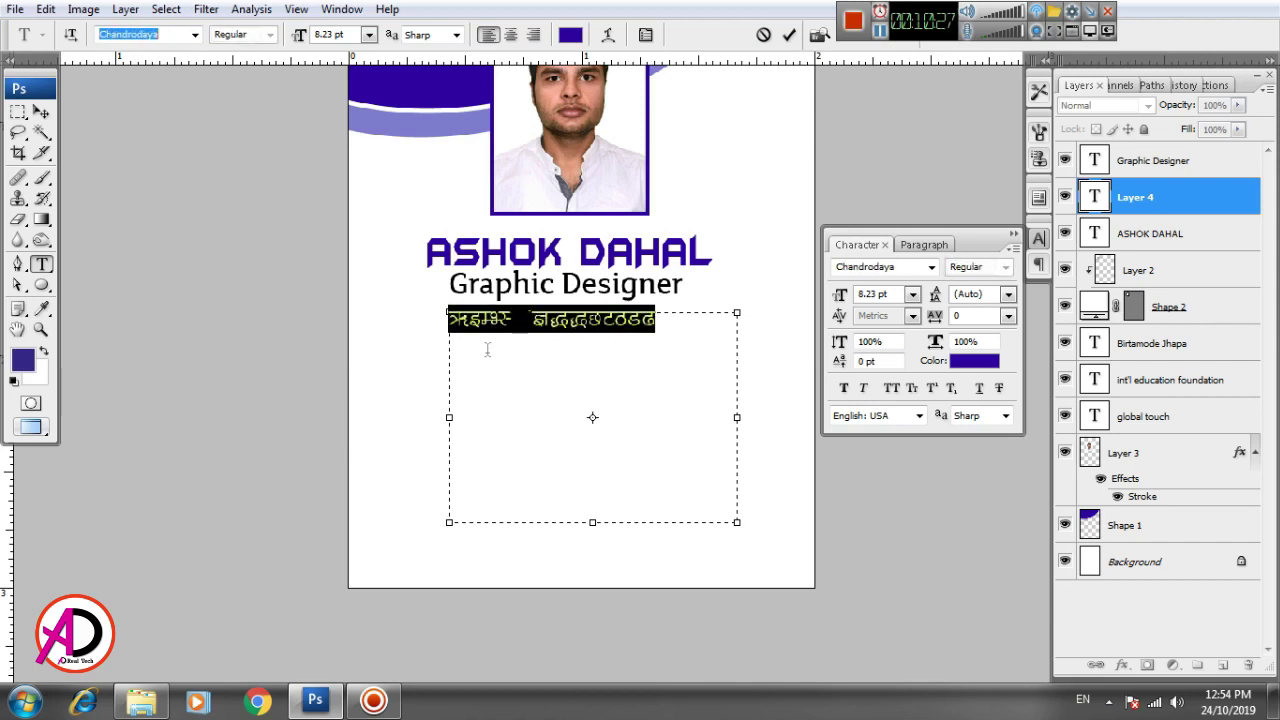
key(Down)
key(Down)
key(Down)
key(Down)
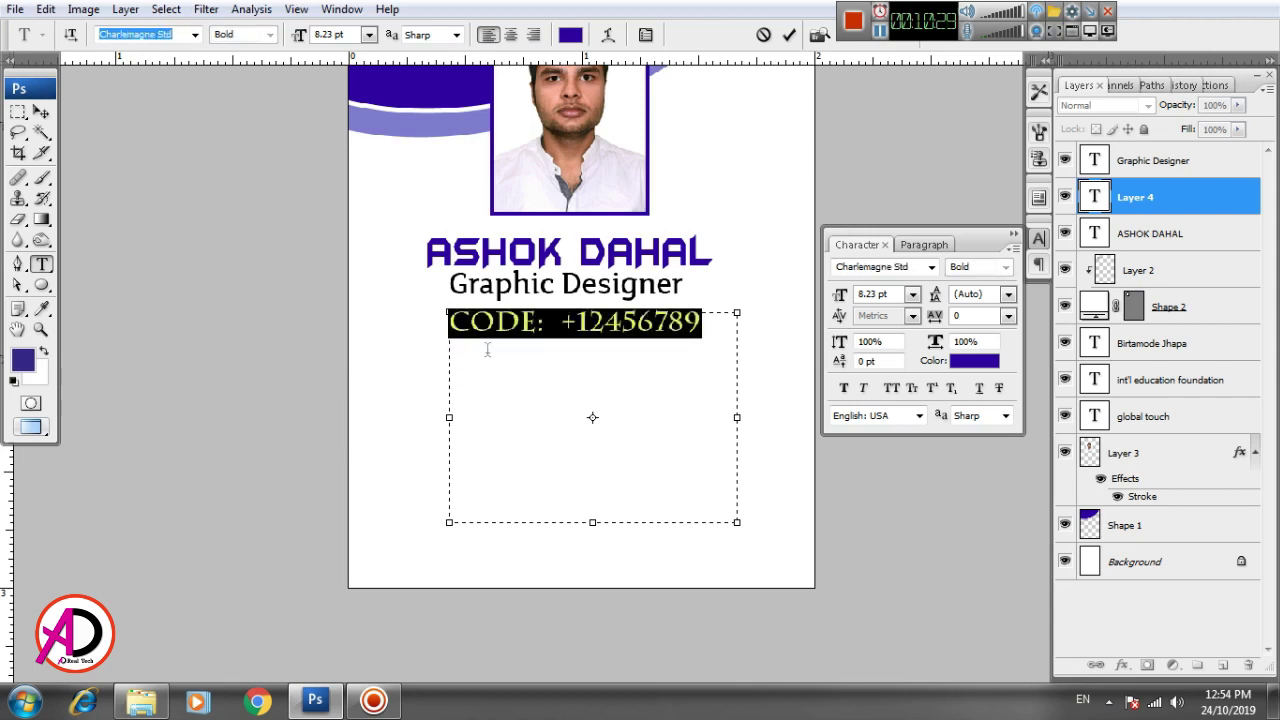
key(Down)
key(Down)
key(Down)
key(Down)
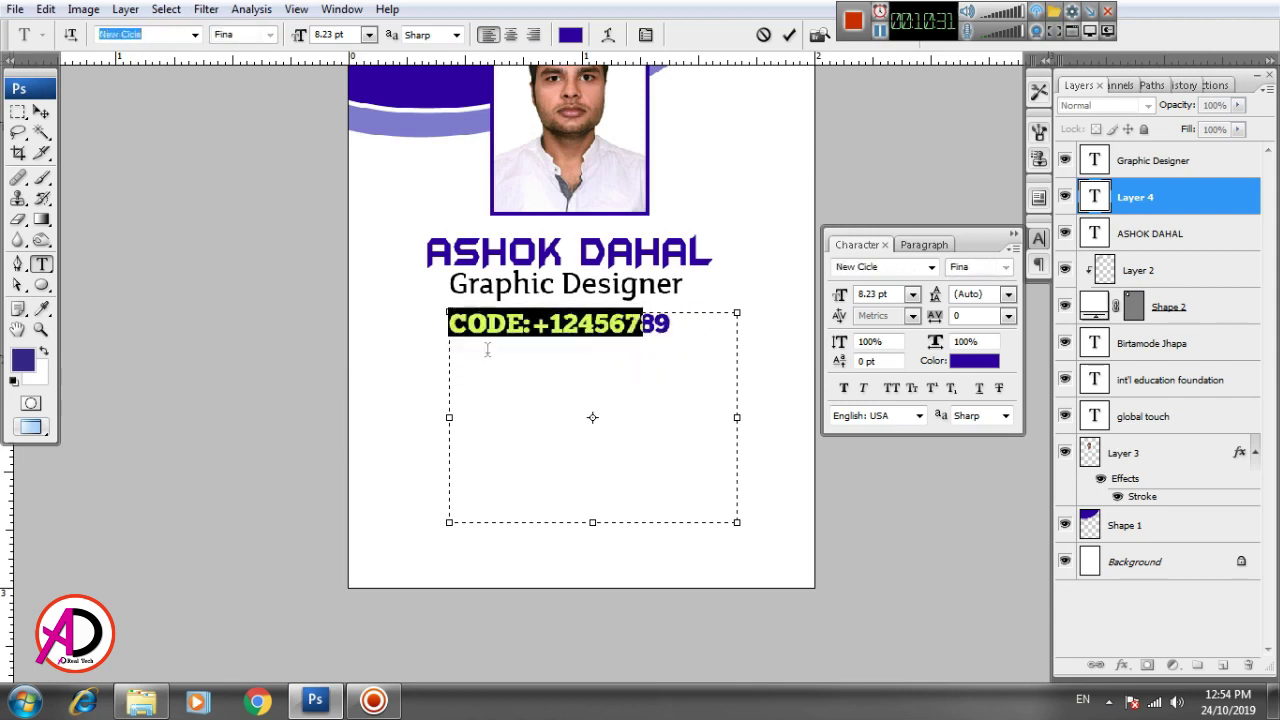
key(Down)
key(Down)
key(Down)
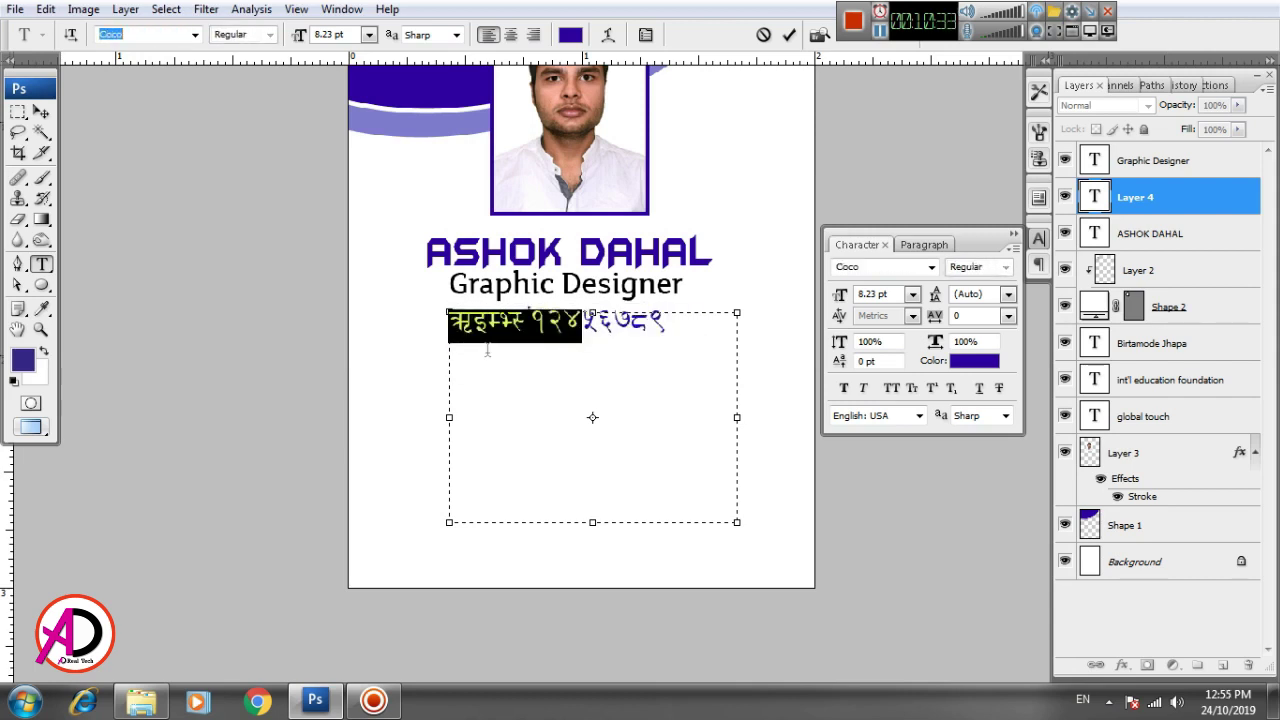
key(Down)
key(Down)
key(Down)
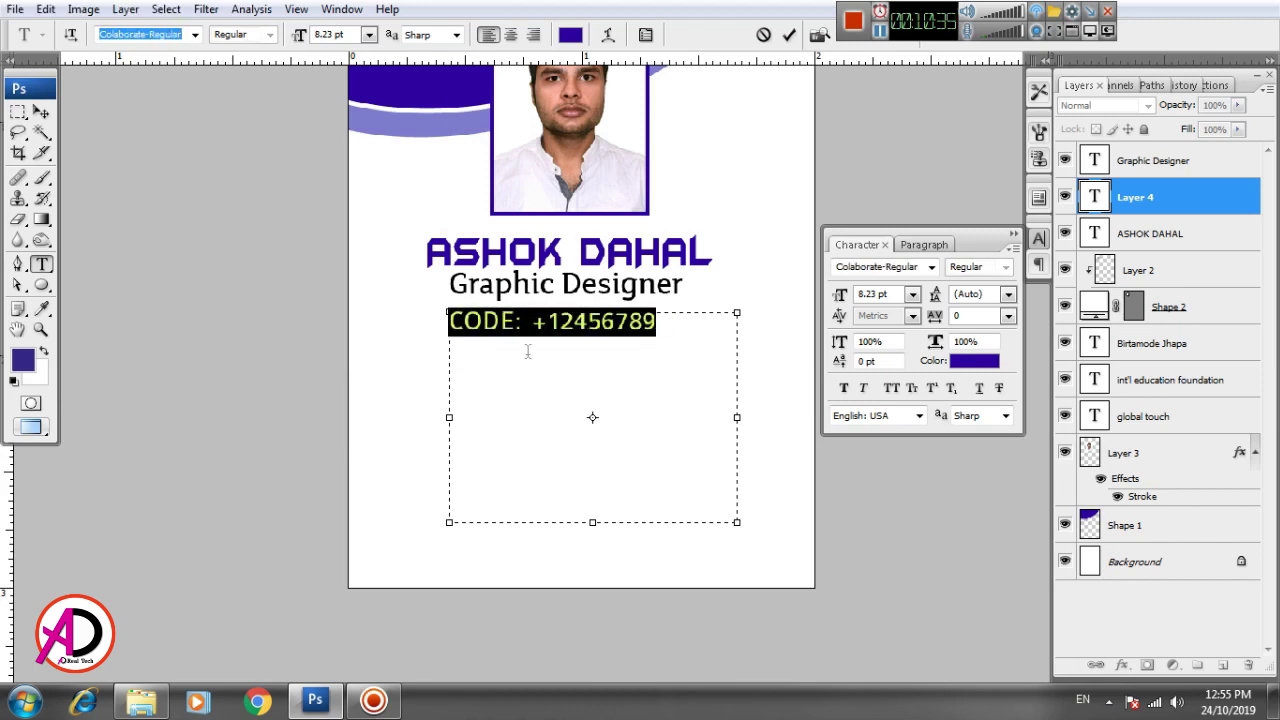
key(Down)
key(Down)
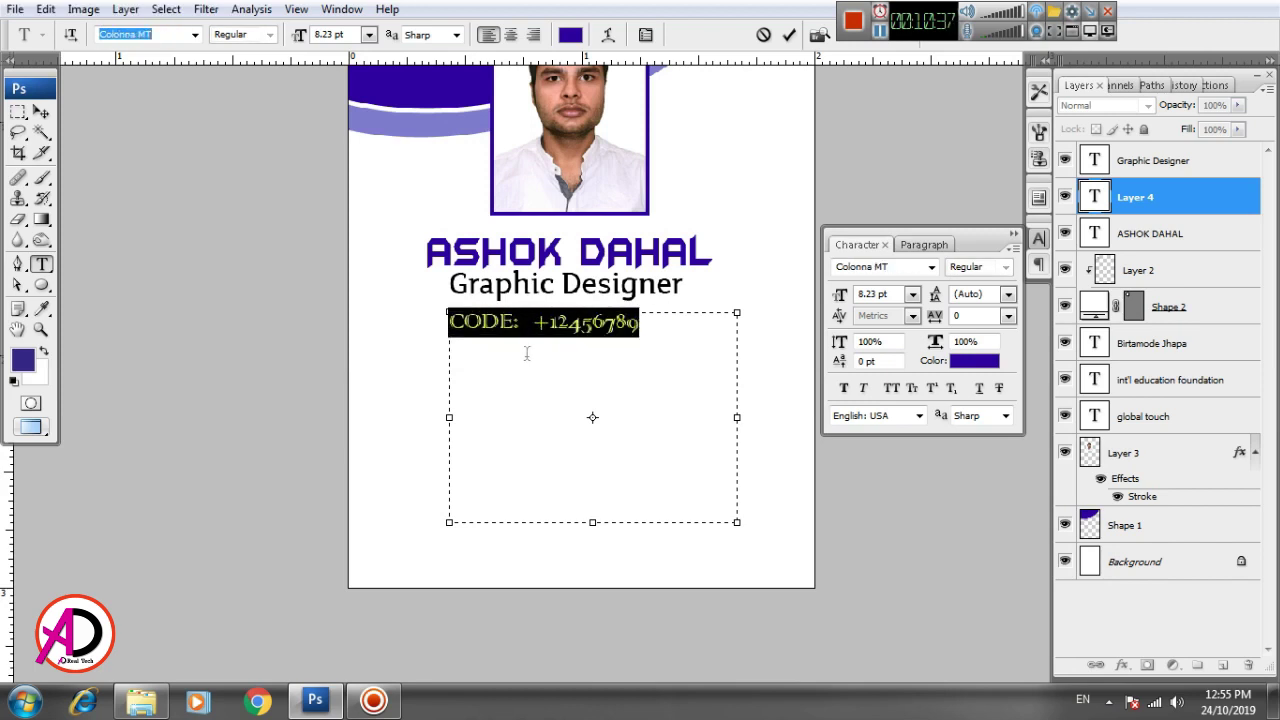
key(Down)
key(Down)
key(Down)
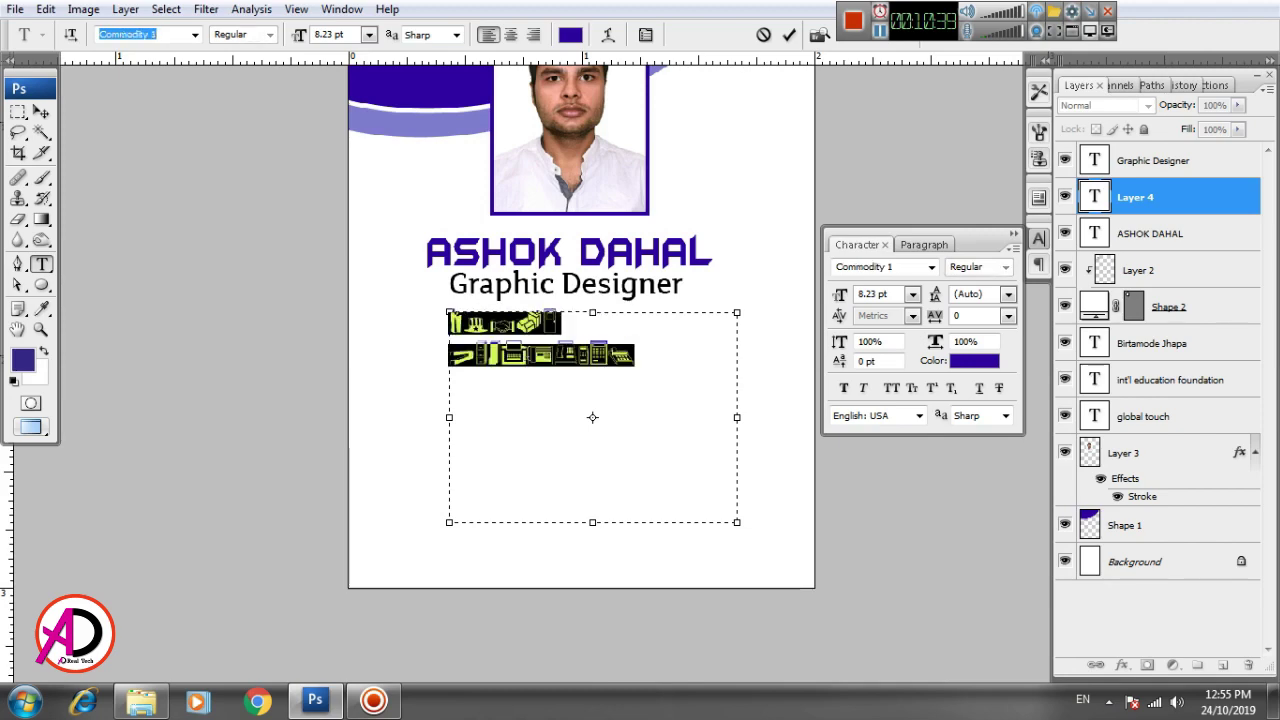
key(Down)
- Set the CODE text in the DigifaceWide digital font
click(194, 38)
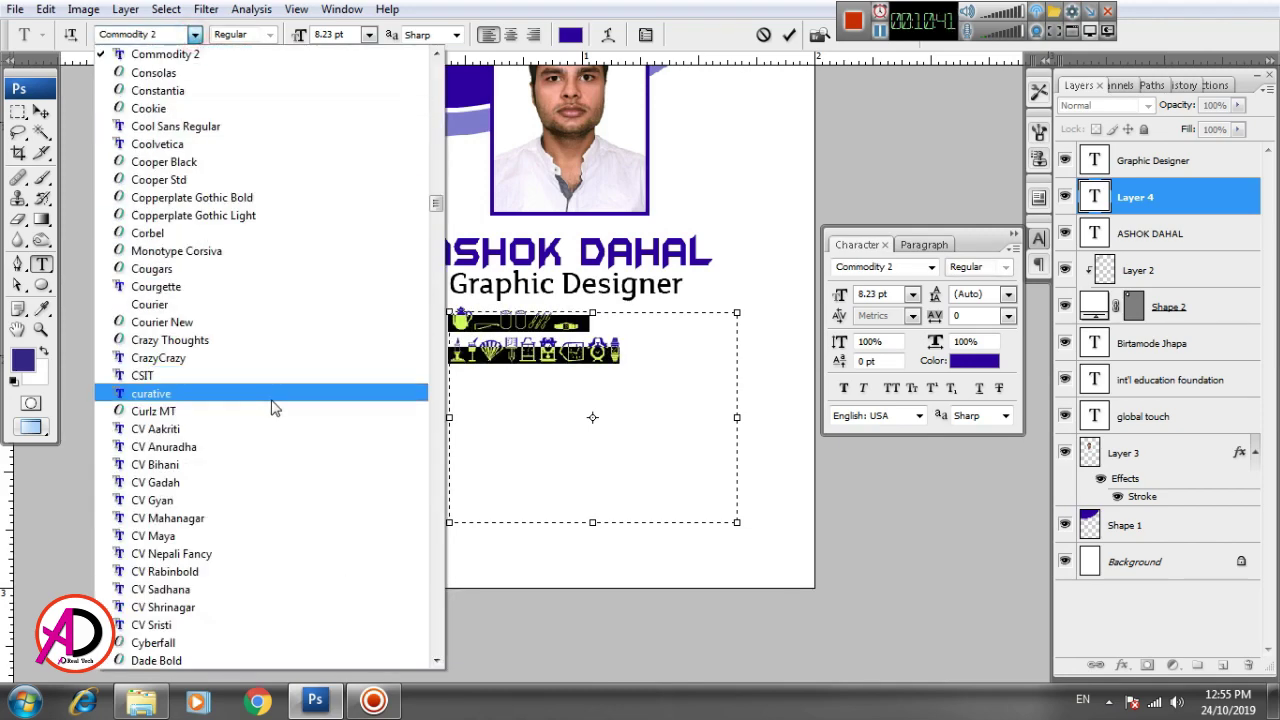
scroll(272, 440, down, 5)
scroll(270, 470, down, 1)
scroll(270, 472, down, 2)
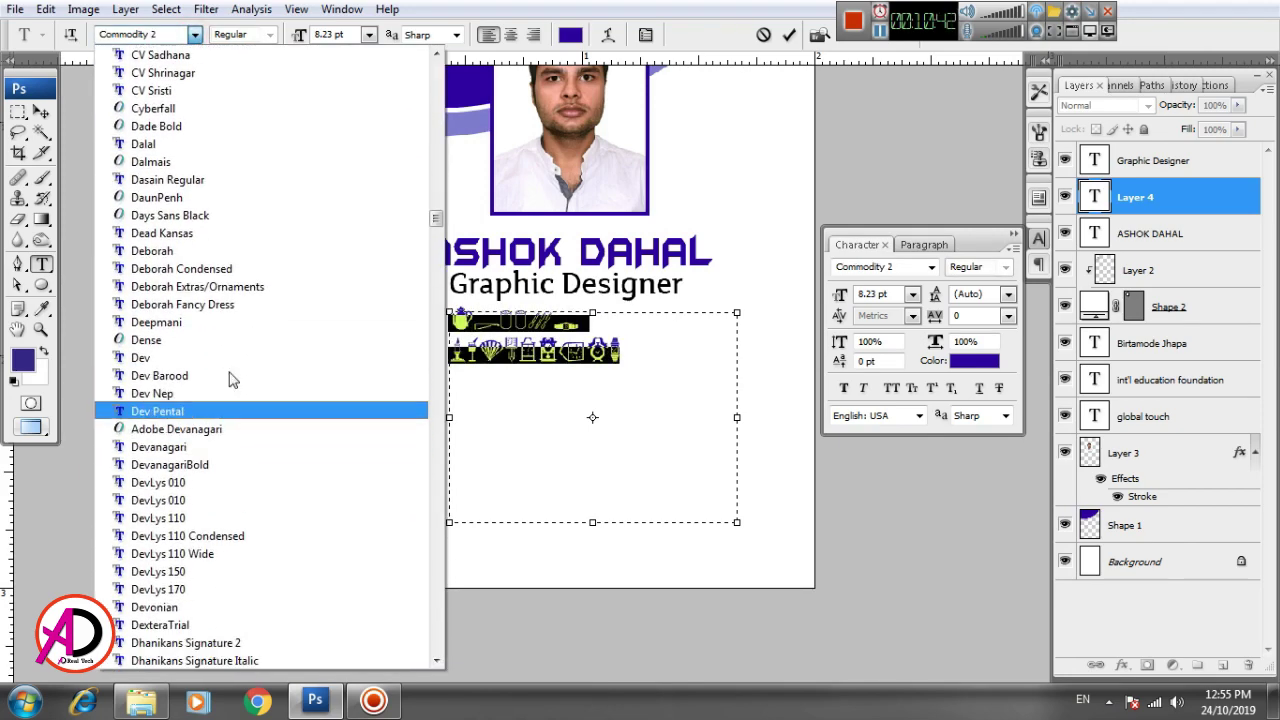
click(198, 280)
key(Down)
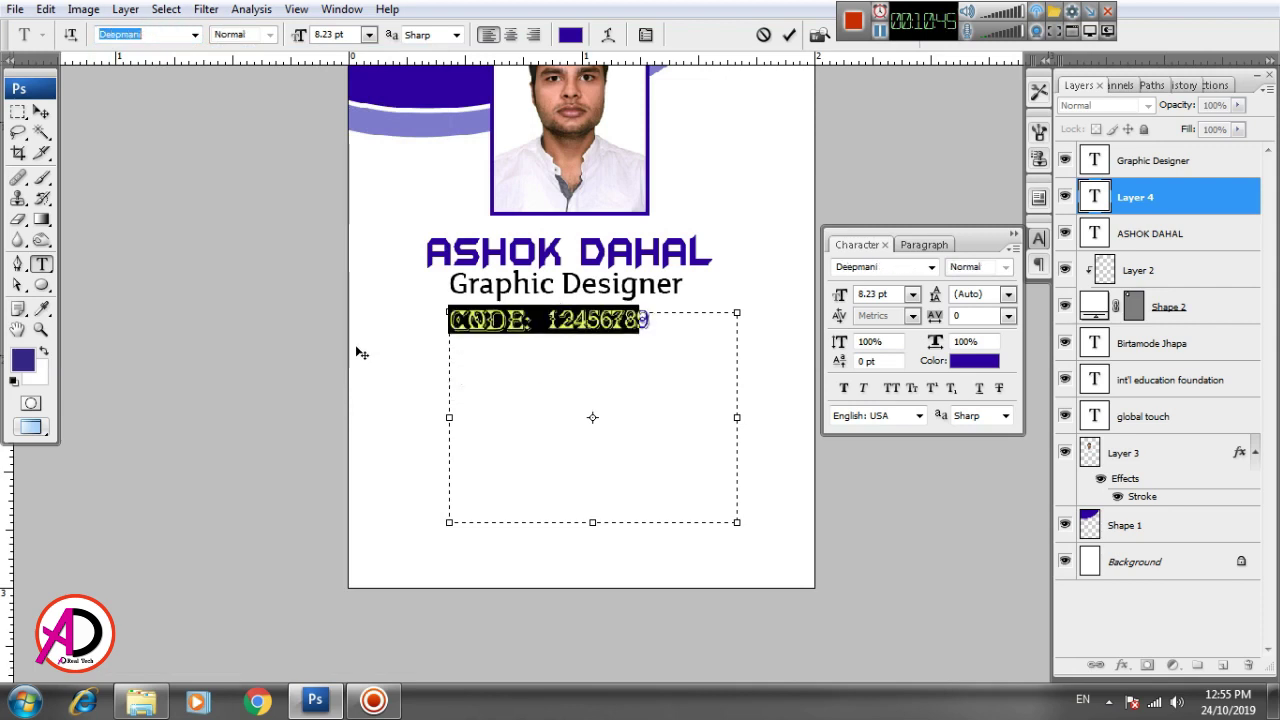
key(Down)
key(Down)
key(Down)
key(Down)
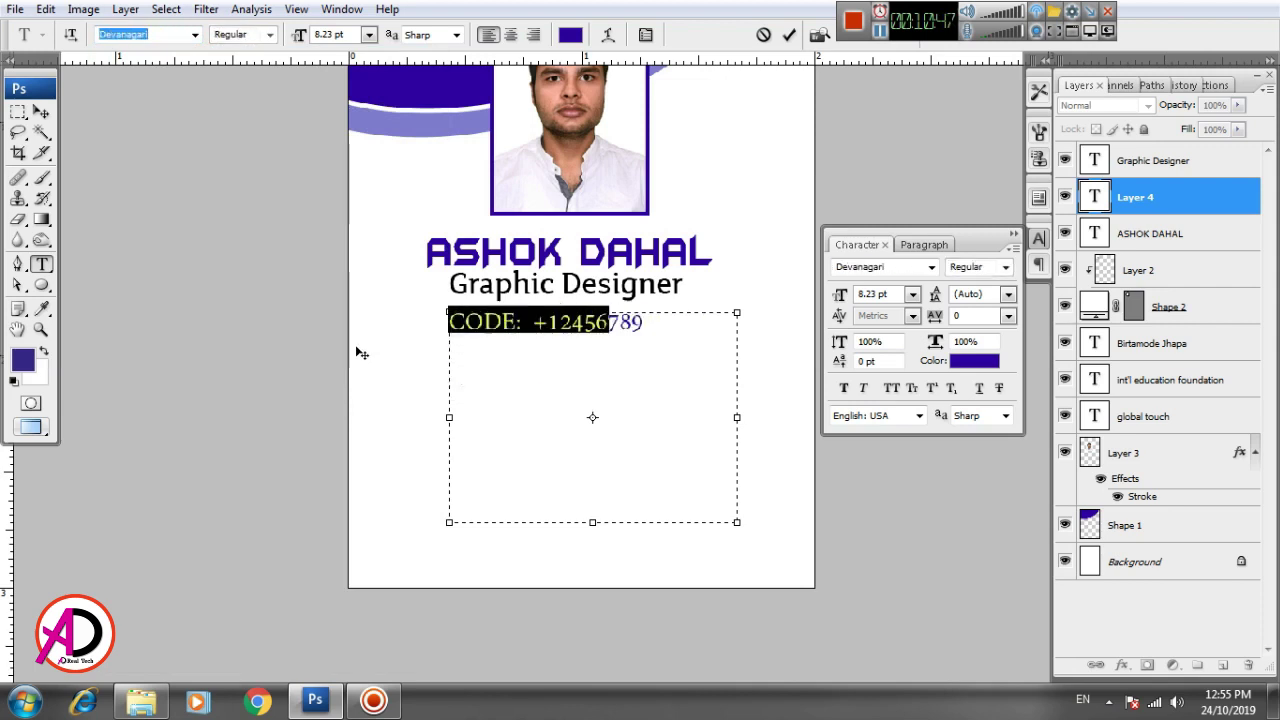
key(Down)
key(Down)
key(Down)
key(Down)
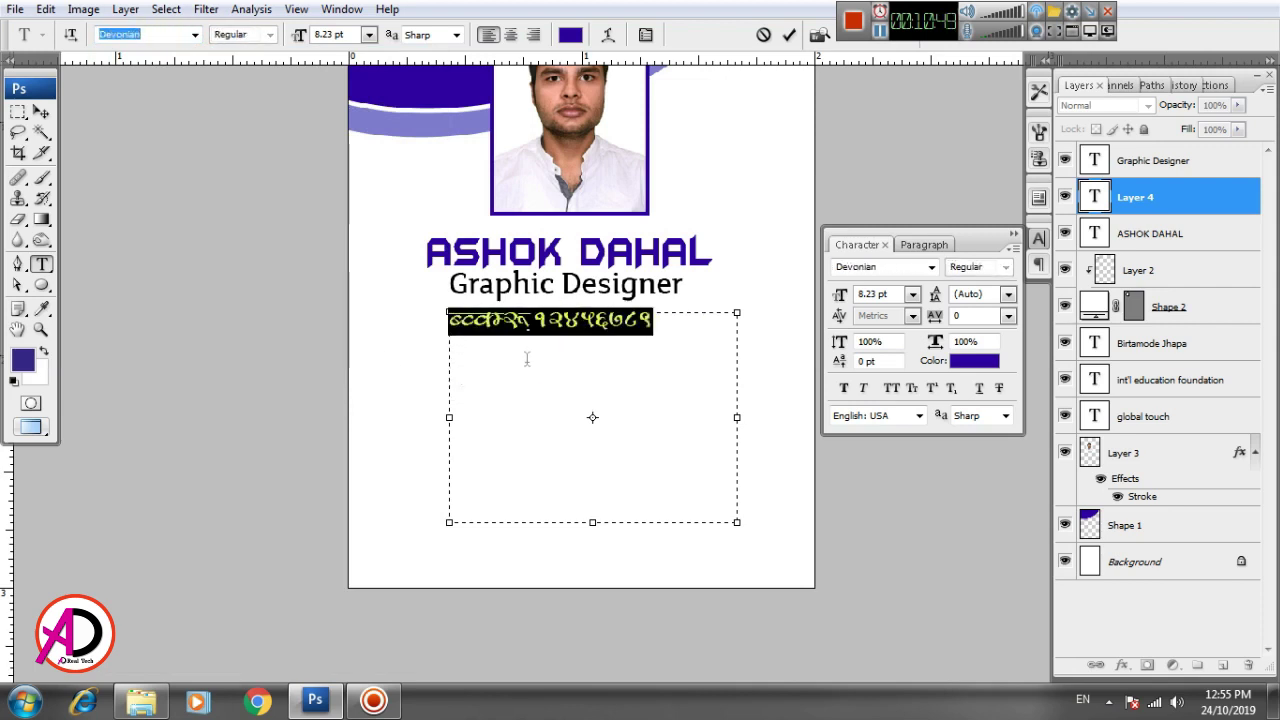
key(Down)
key(Down)
key(Down)
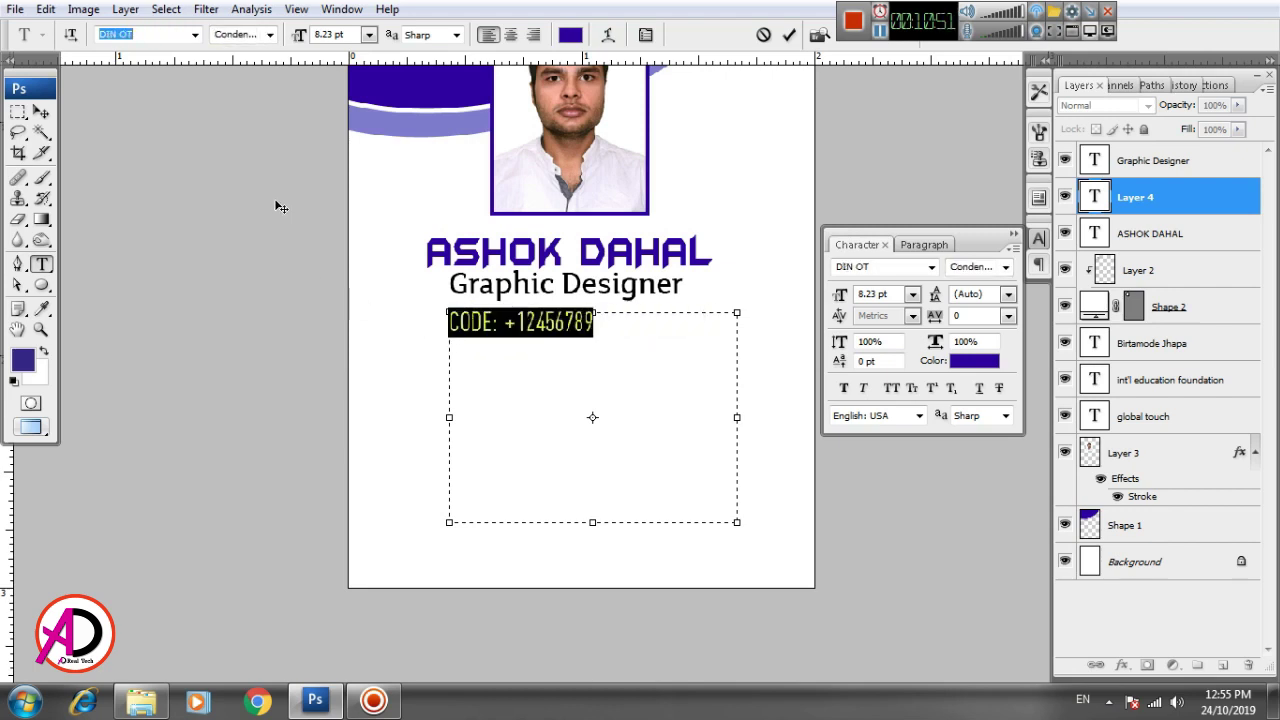
key(Down)
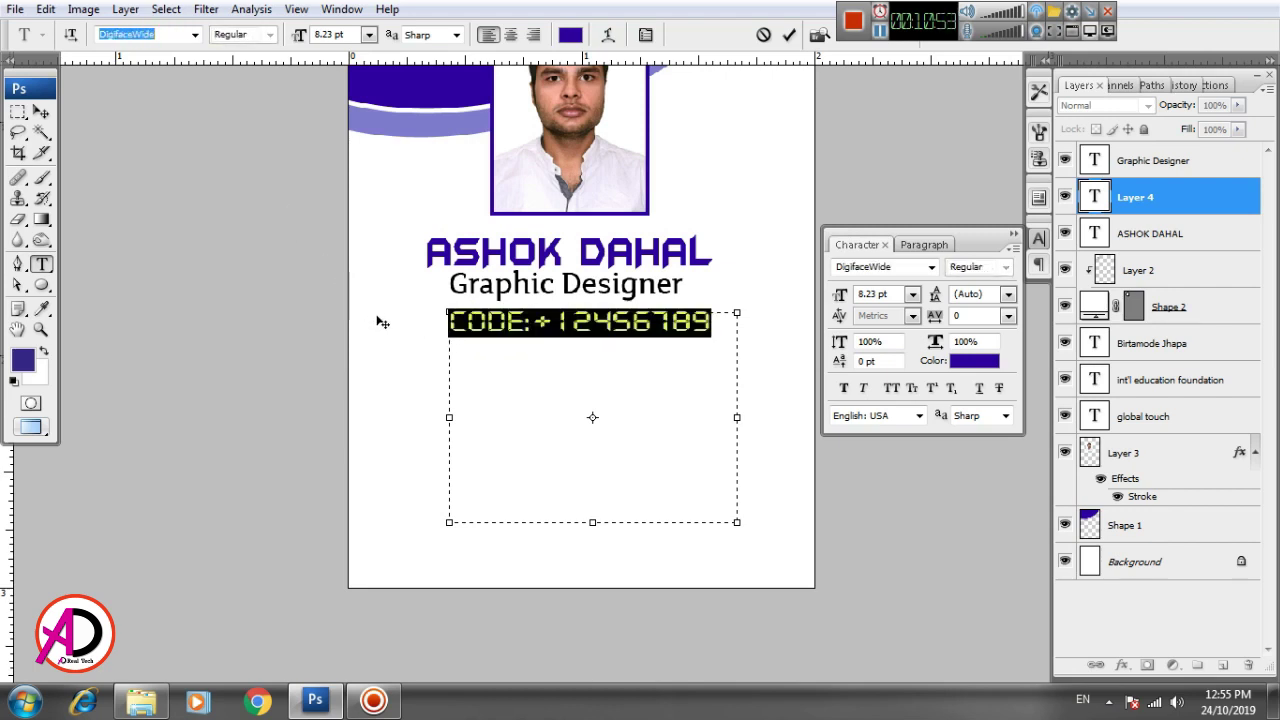
- Commit the CODE line and nudge it left to centre it under the title
click(41, 112)
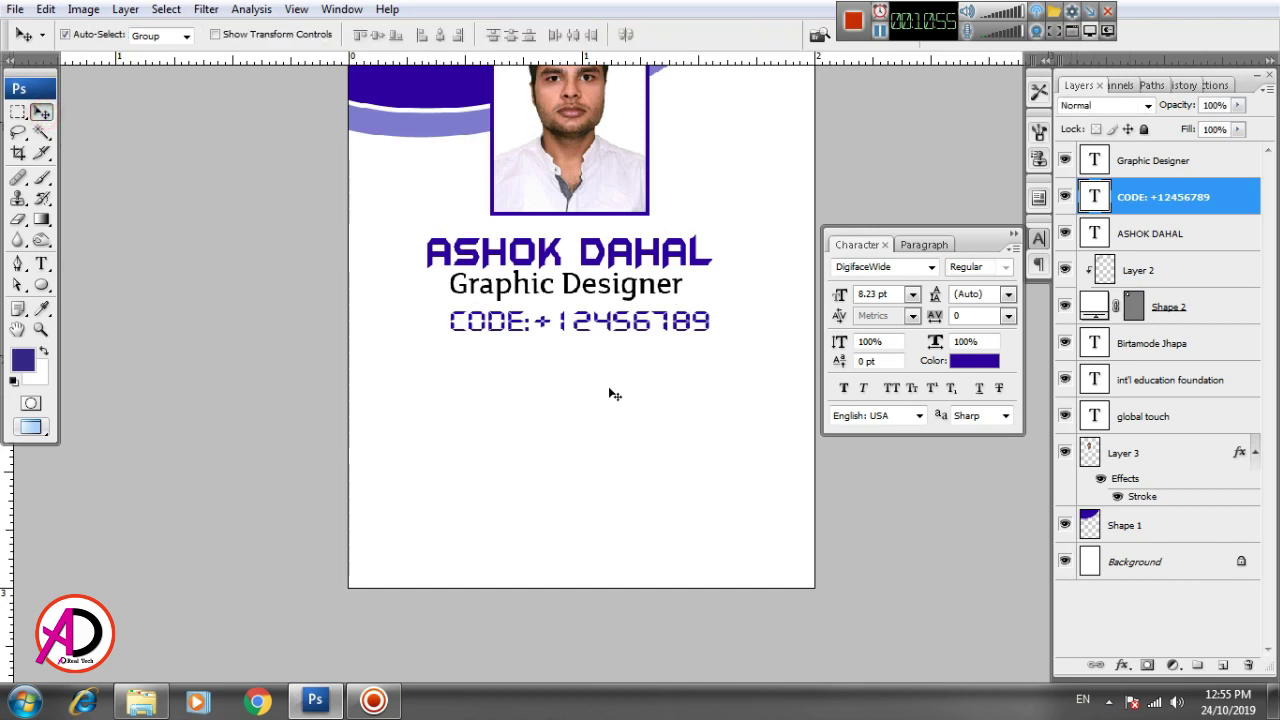
drag(597, 393, 575, 399)
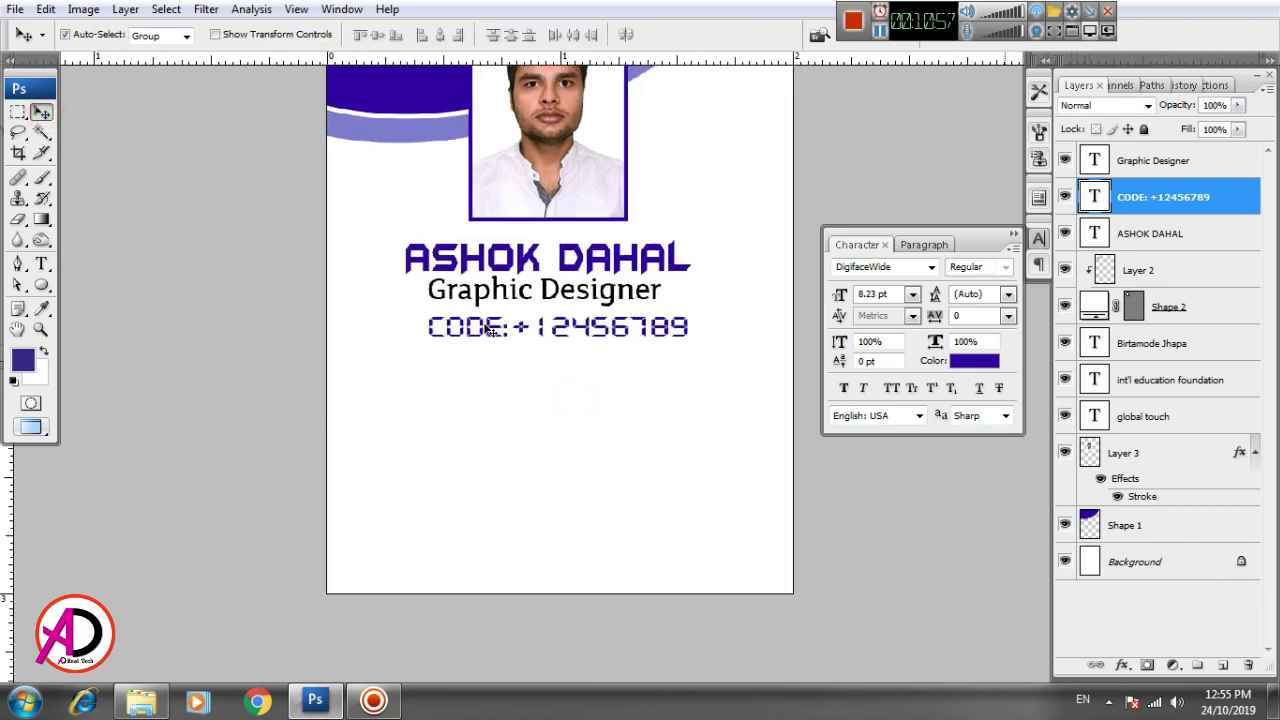
drag(477, 326, 474, 328)
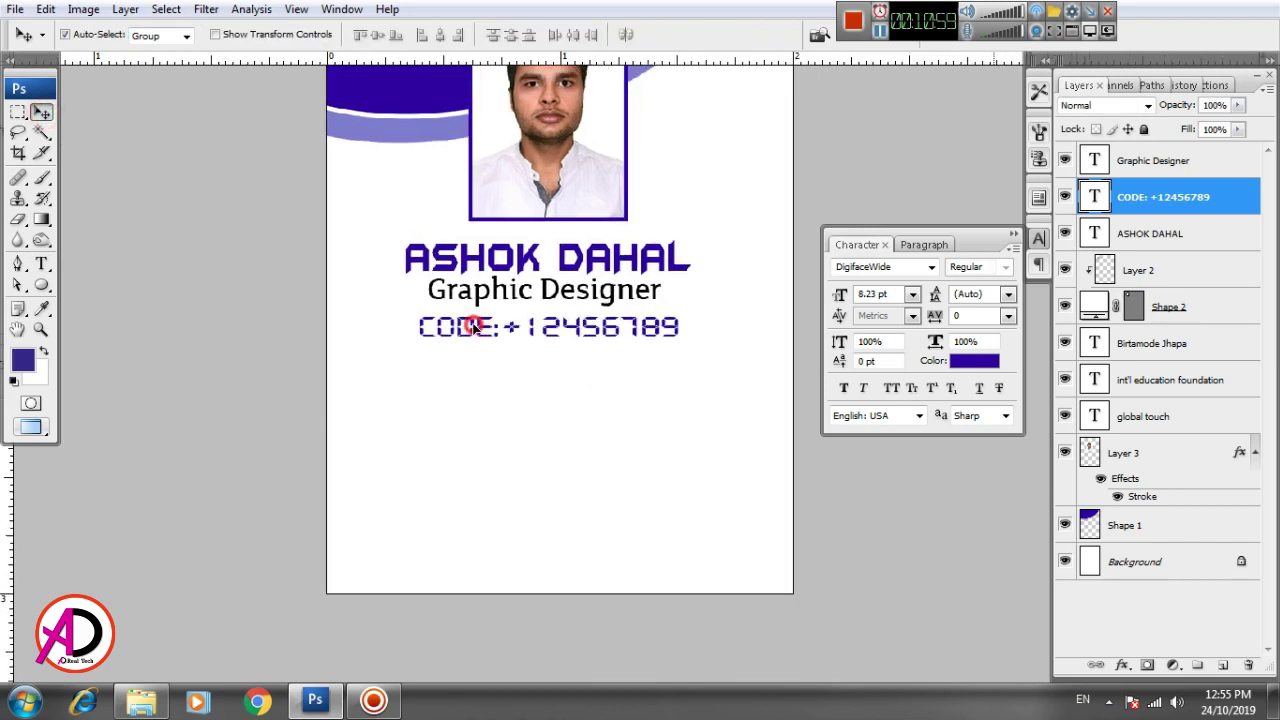
click(41, 263)
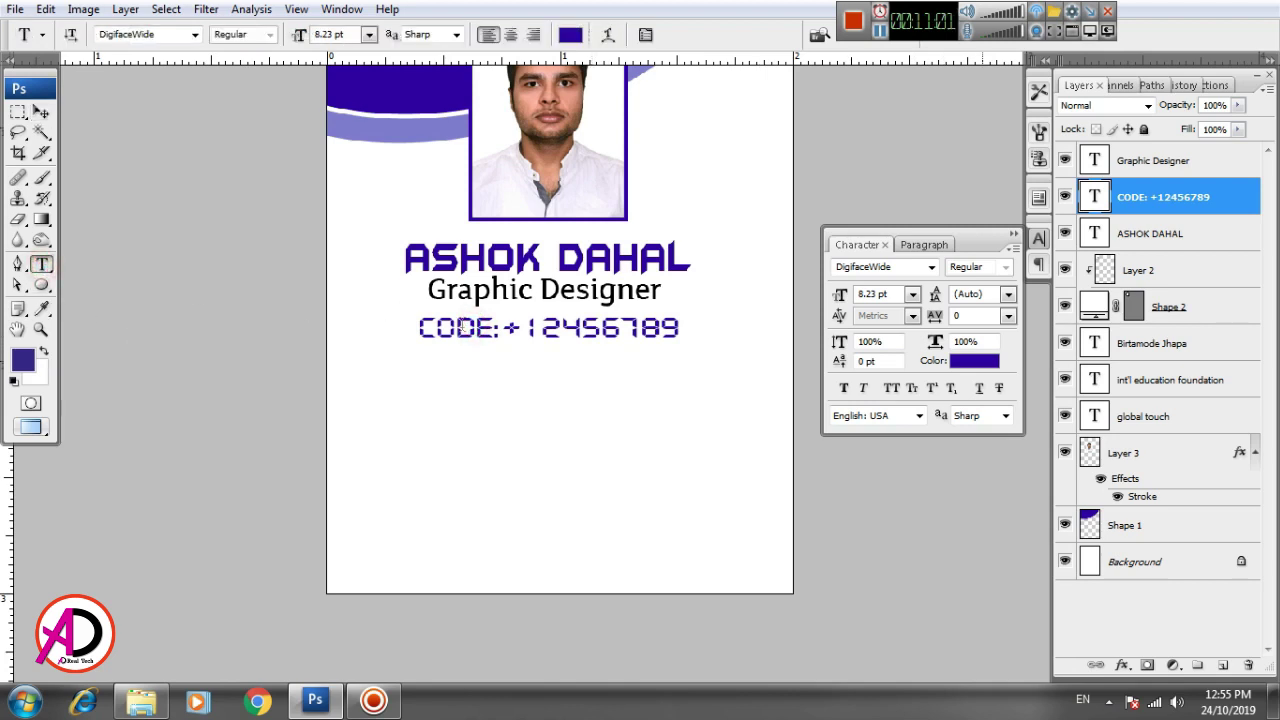
- Shrink the CODE line to 6.23 pt, widen the gap before +12456789, and start a BLOOD: line
triple_click(464, 325)
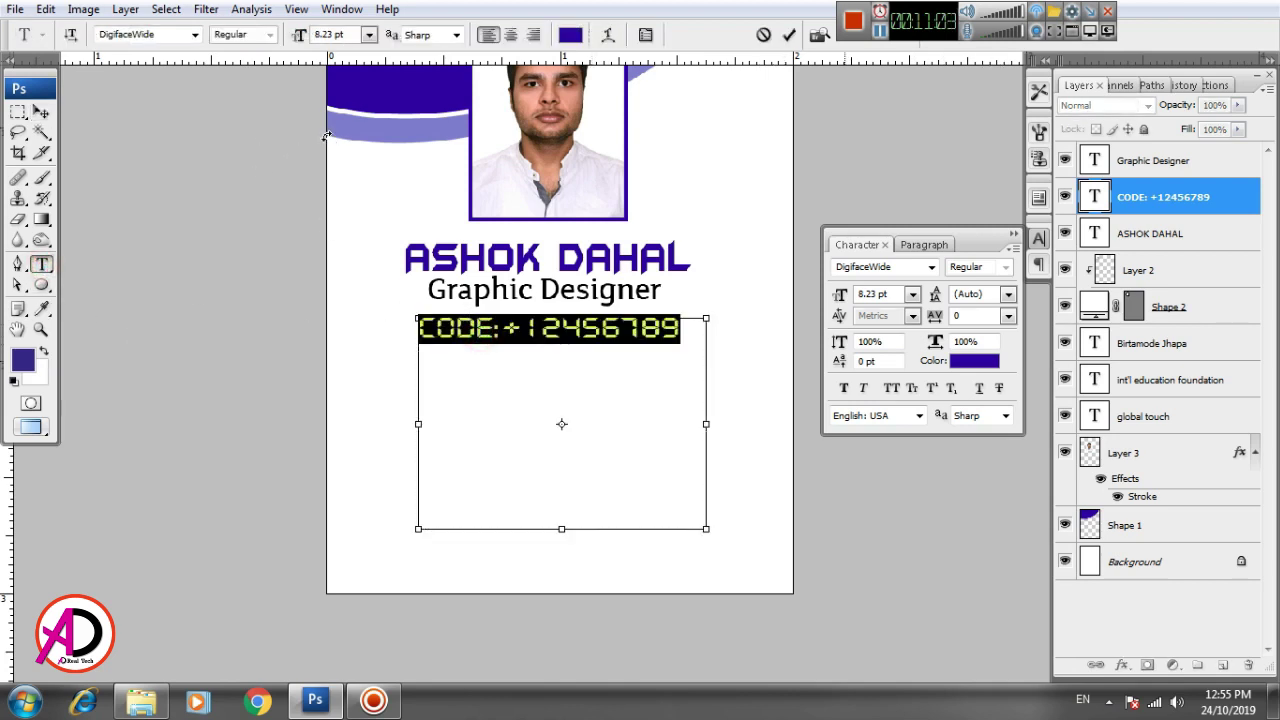
key(ctrl+shift+comma)
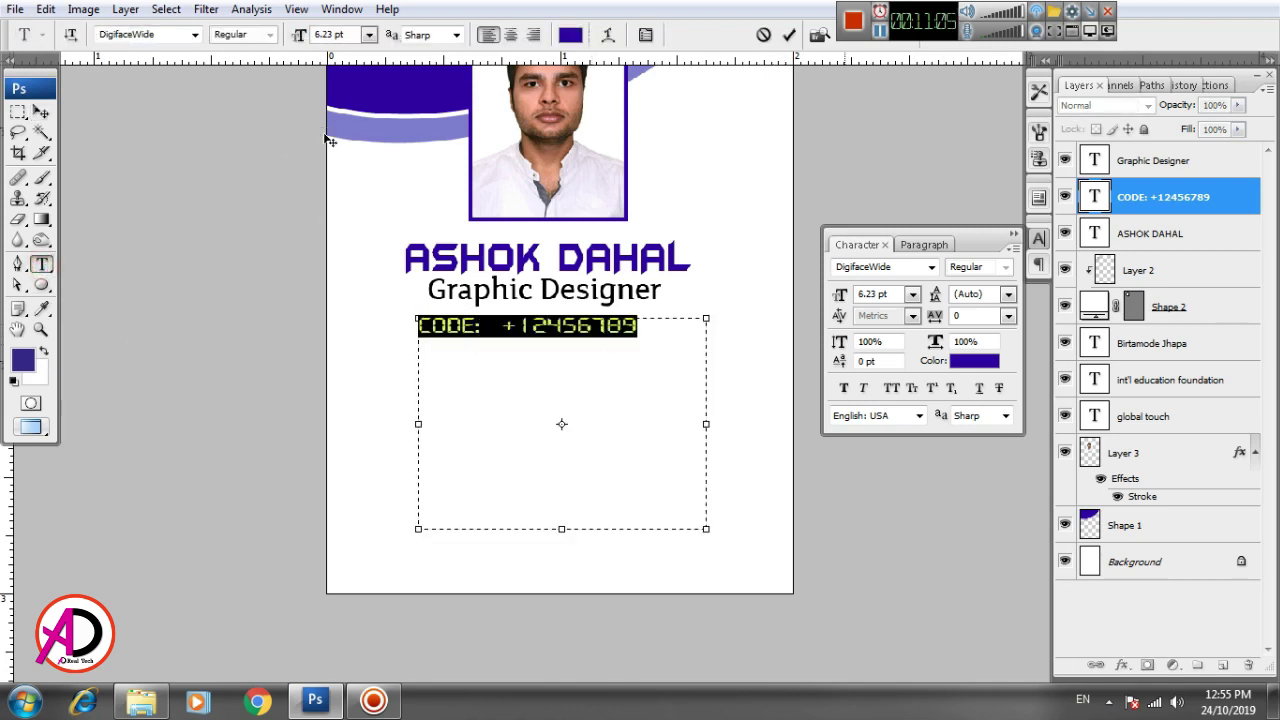
click(515, 349)
click(506, 325)
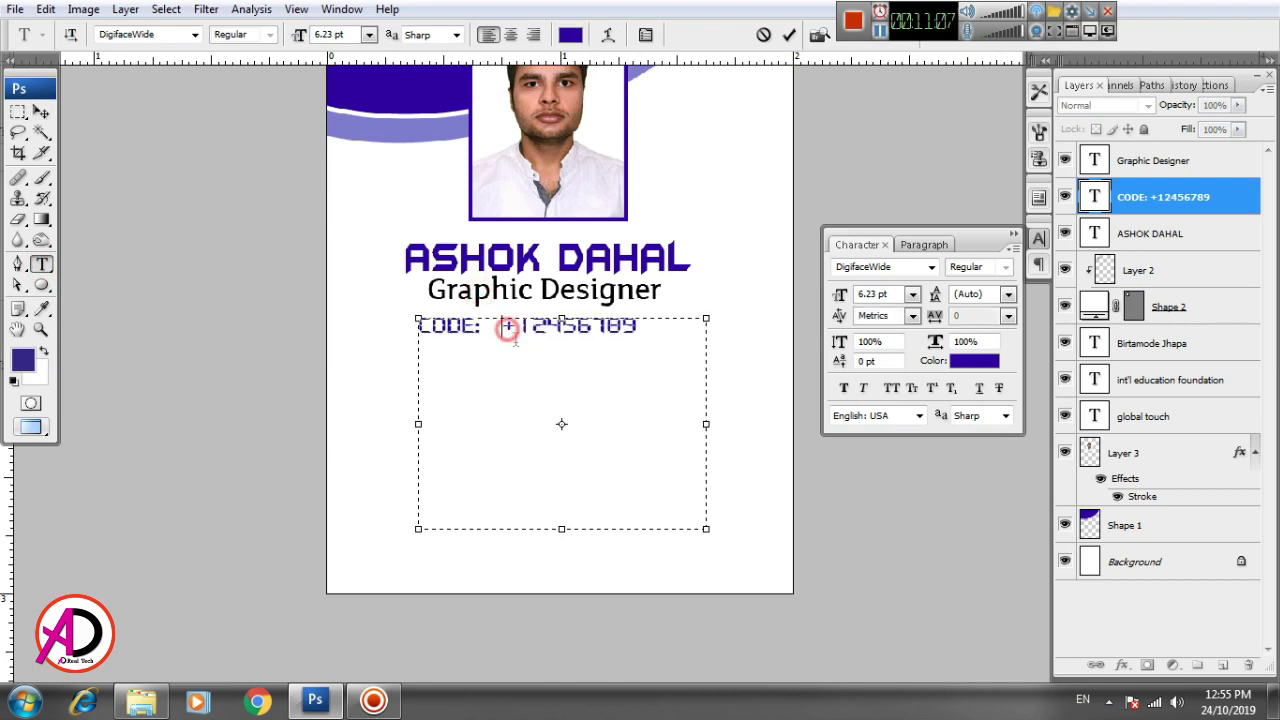
click(666, 327)
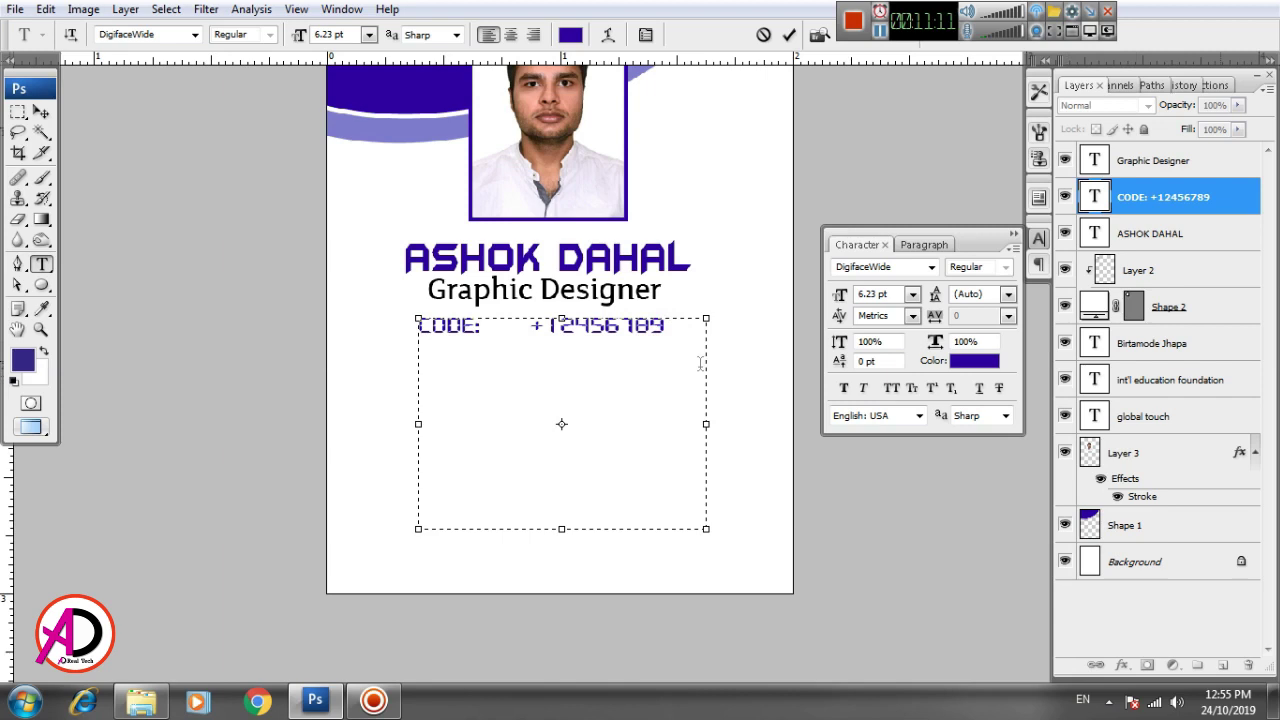
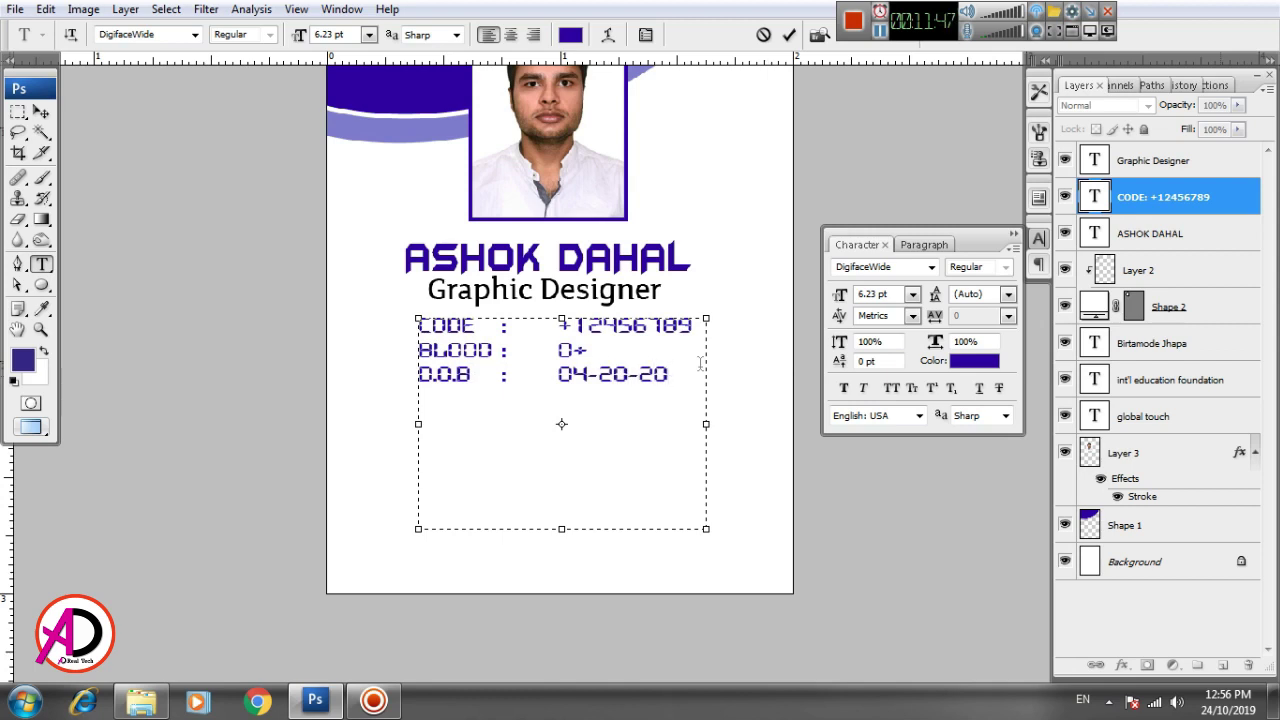
key(BackSpace)
key(BackSpace)
key(ctrl+Return)
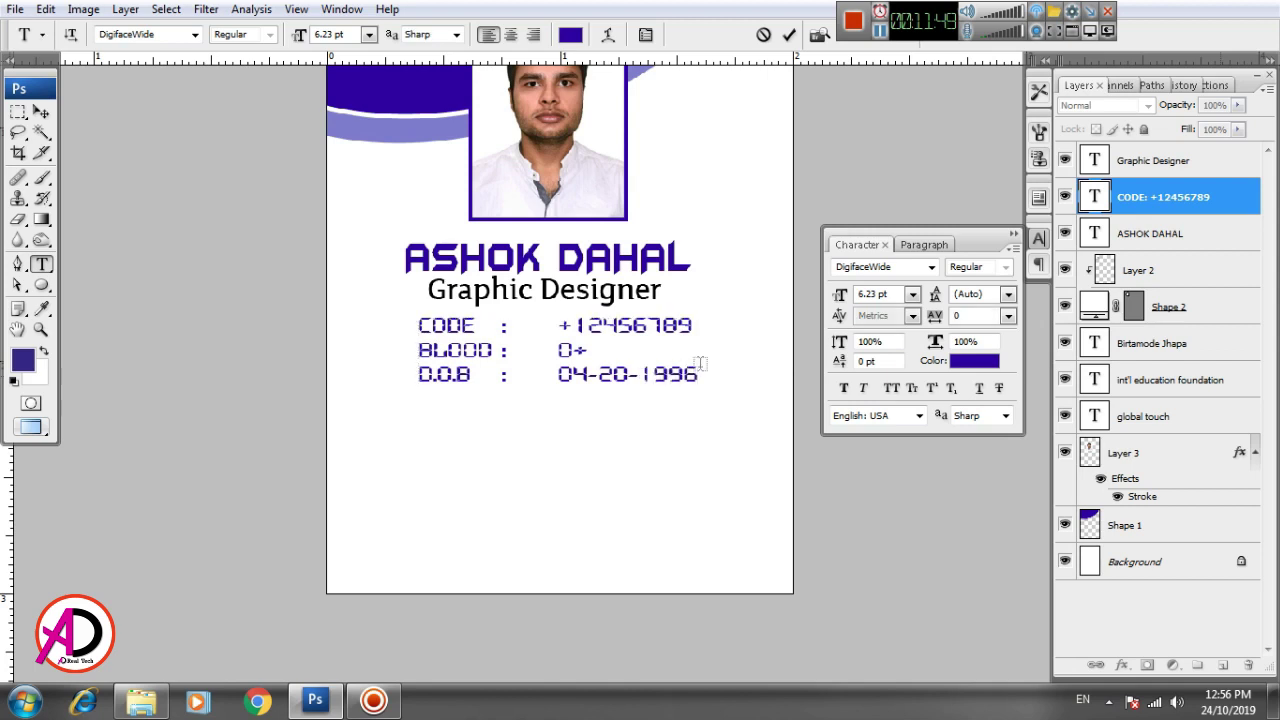
- Add a tab-aligned 'JOIN : 01-01-2017' line to the details text
click(695, 376)
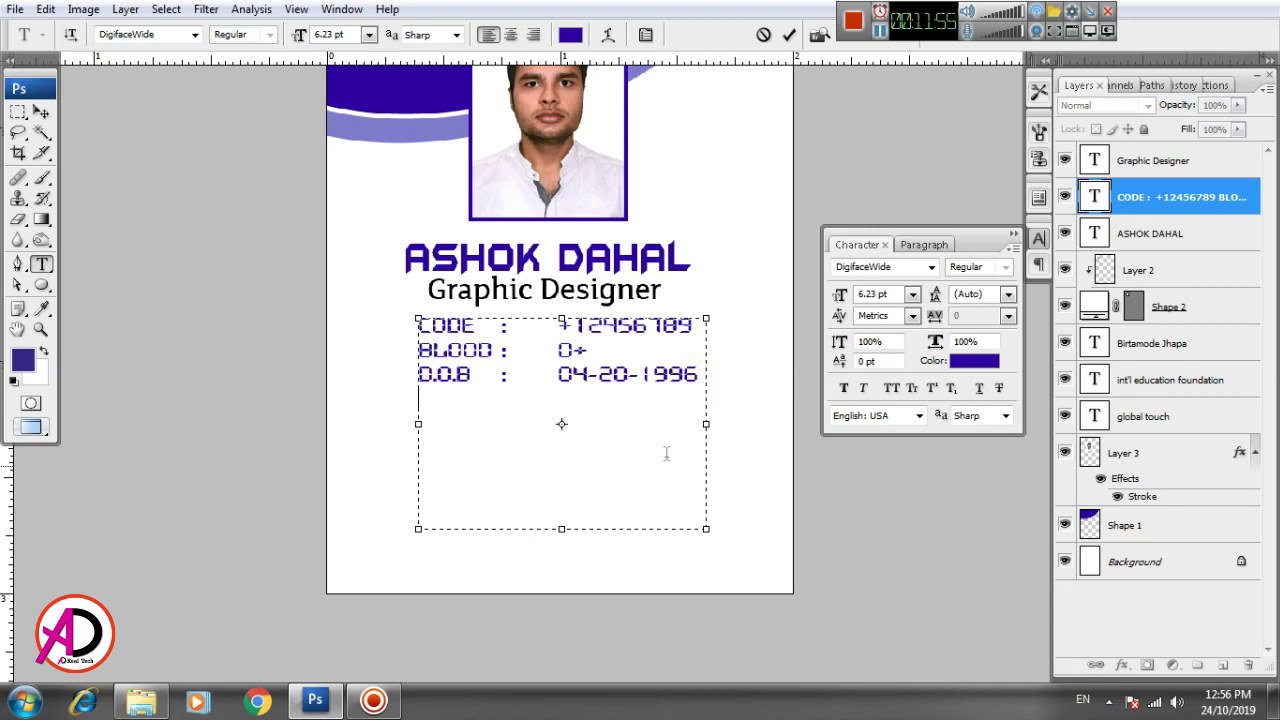
text(JOIN :)
key(Tab)
text(01-01-2)
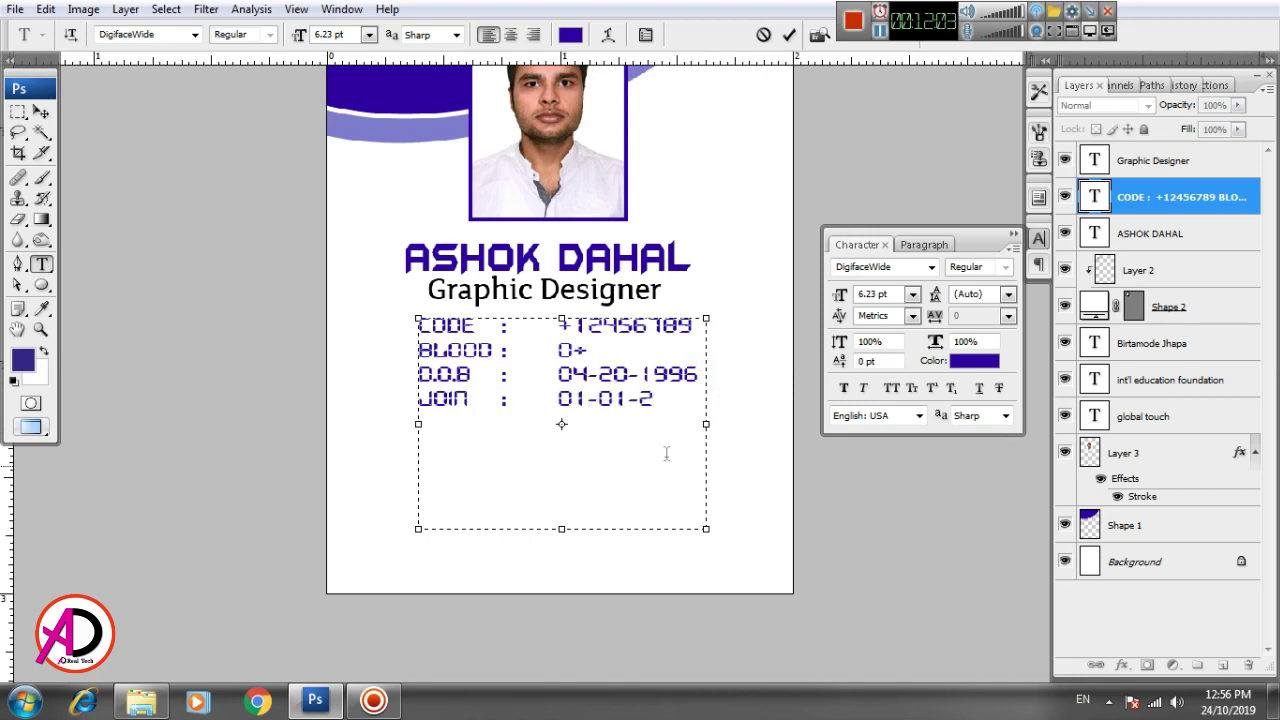
text(017)
key(ctrl+Return)
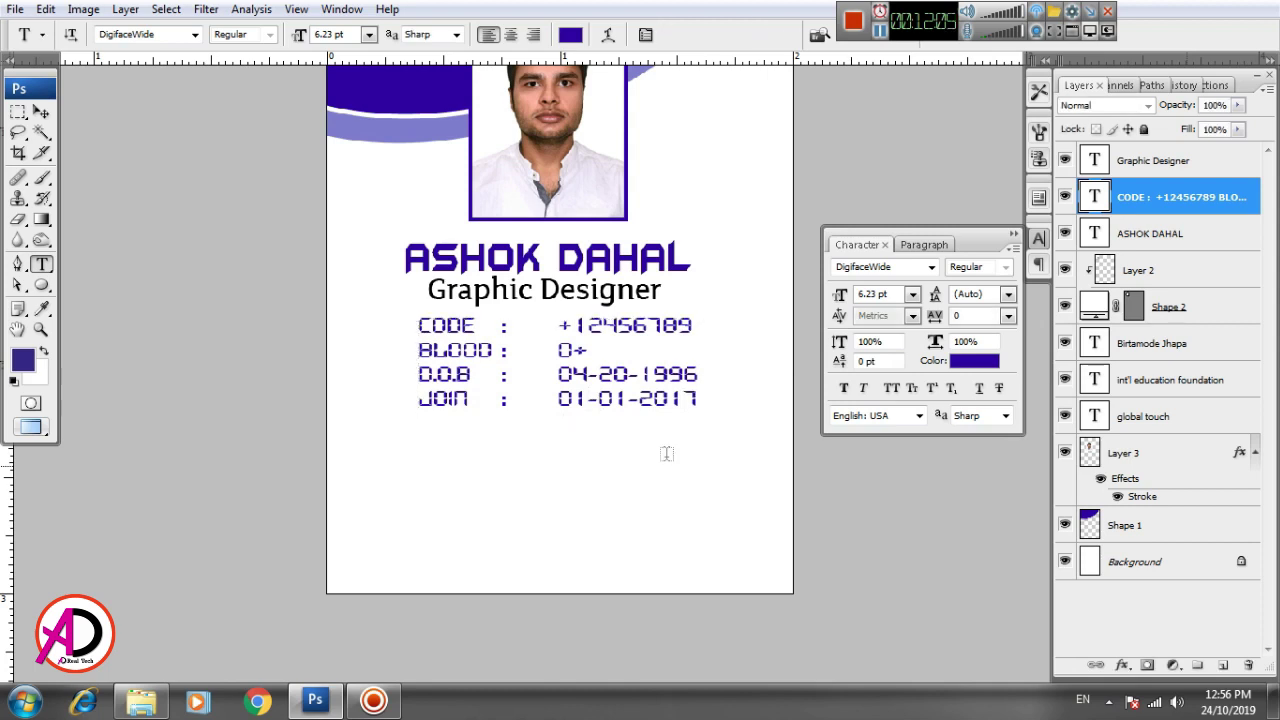
- Add an 'EXPIRE : 01-09-2025' line below JOIN, correcting the misspelled label
click(678, 399)
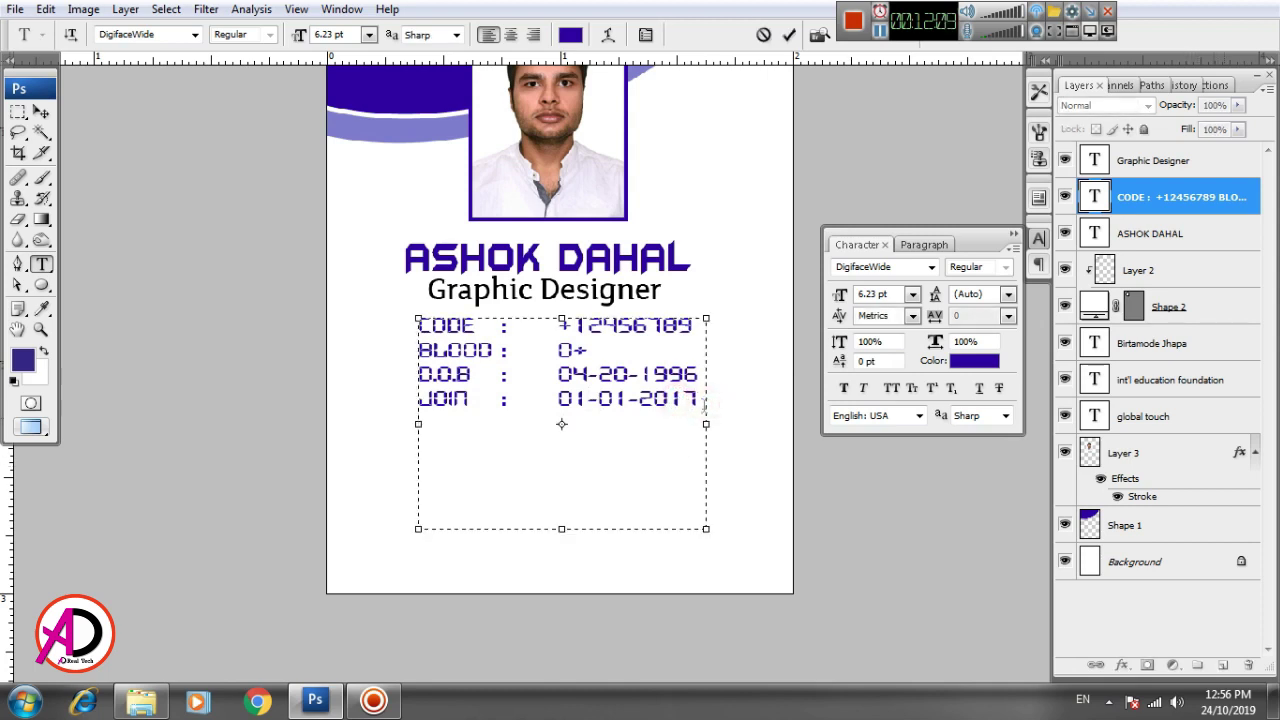
key(Return)
text(EX)
text(PR)
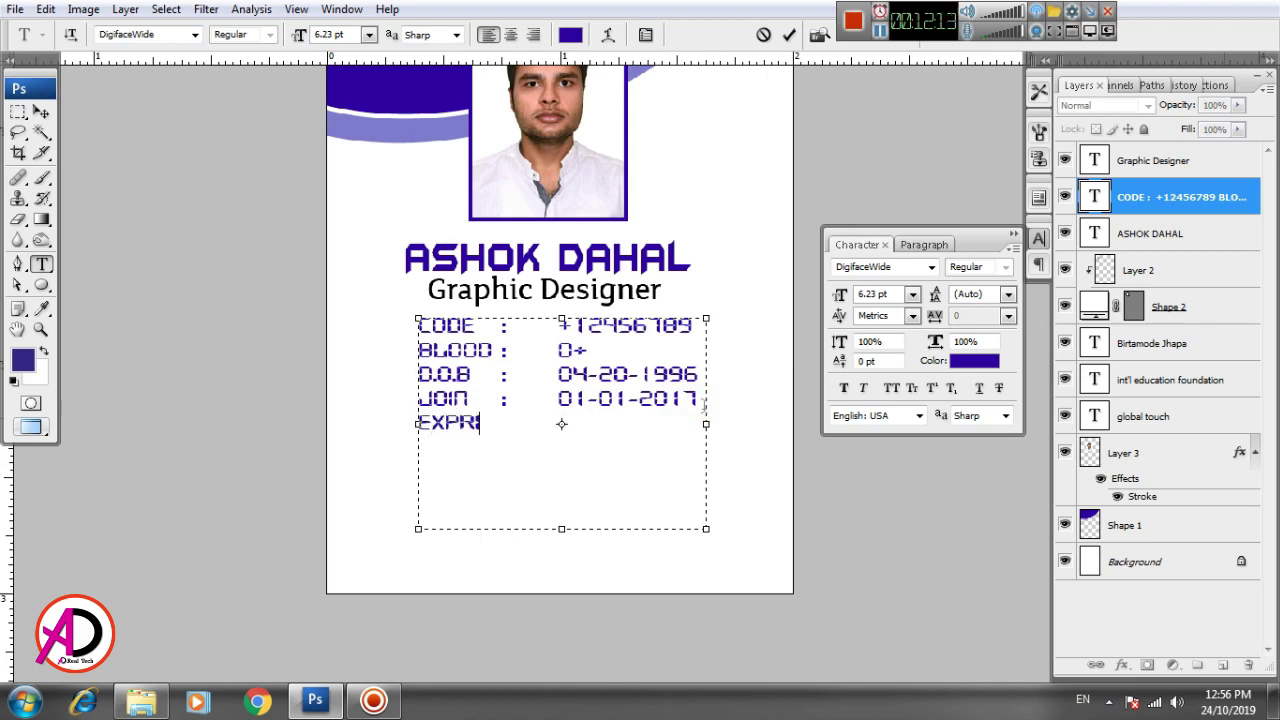
key(BackSpace)
text(IR)
text(E)
text(  :  01-0)
text(9-)
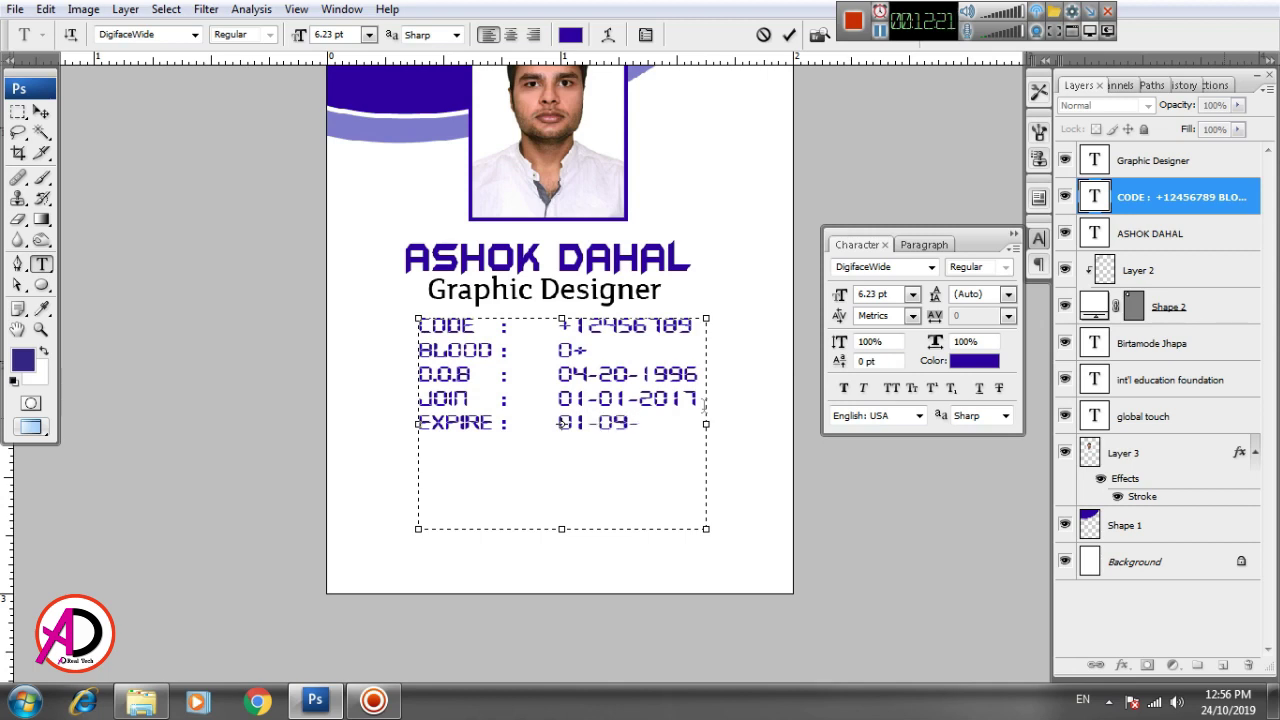
text(2025)
key(ctrl+Return)
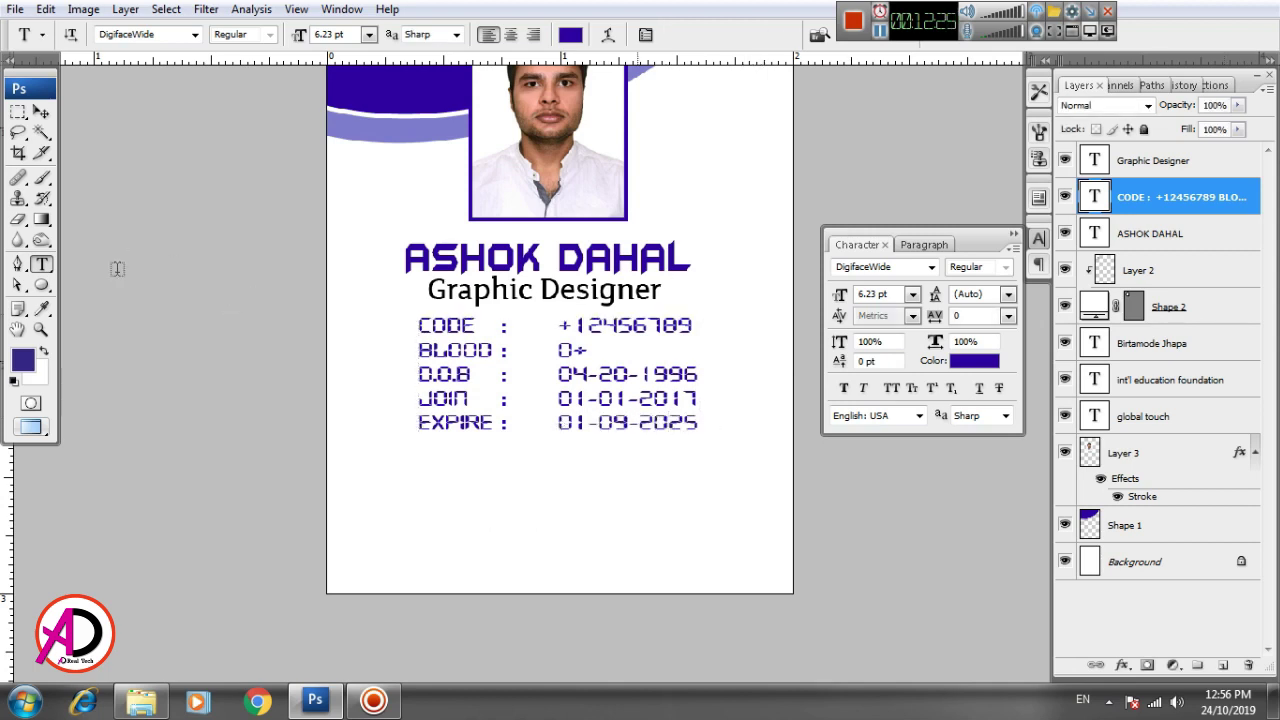
- Select all five details lines and switch their font from DigifaceWide to DINOT
drag(420, 322, 660, 467)
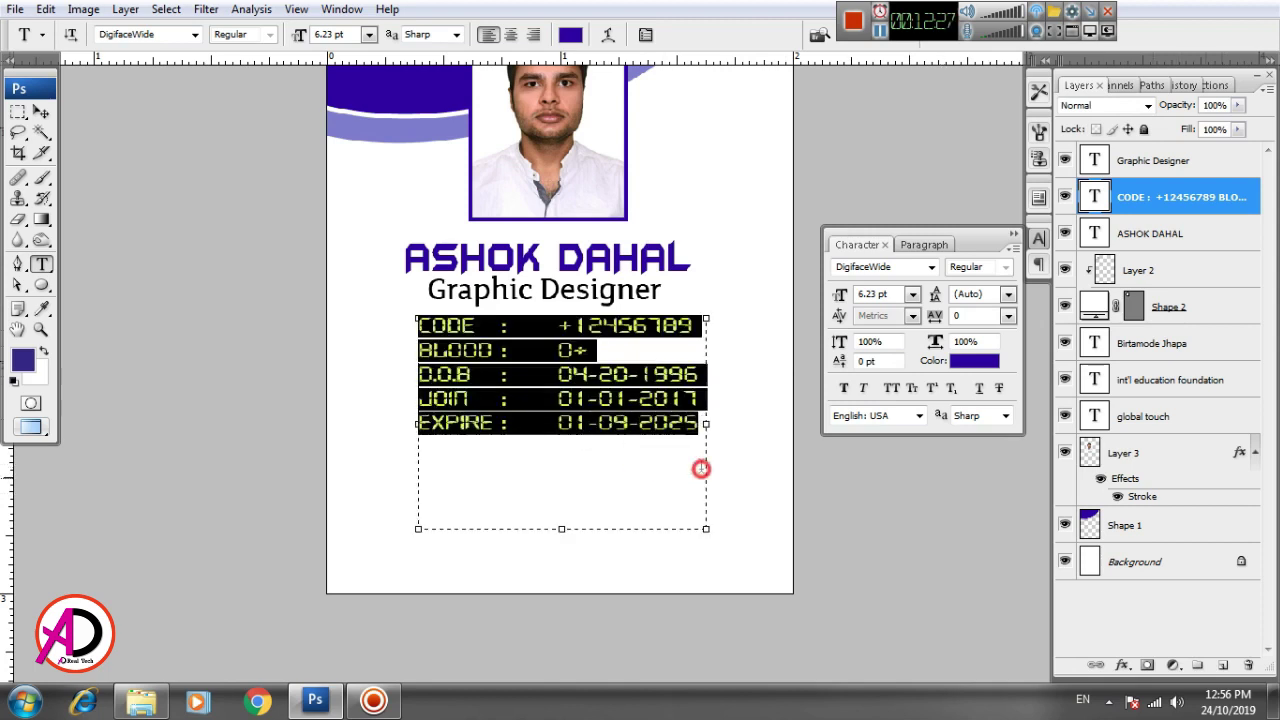
click(140, 34)
text(DINA)
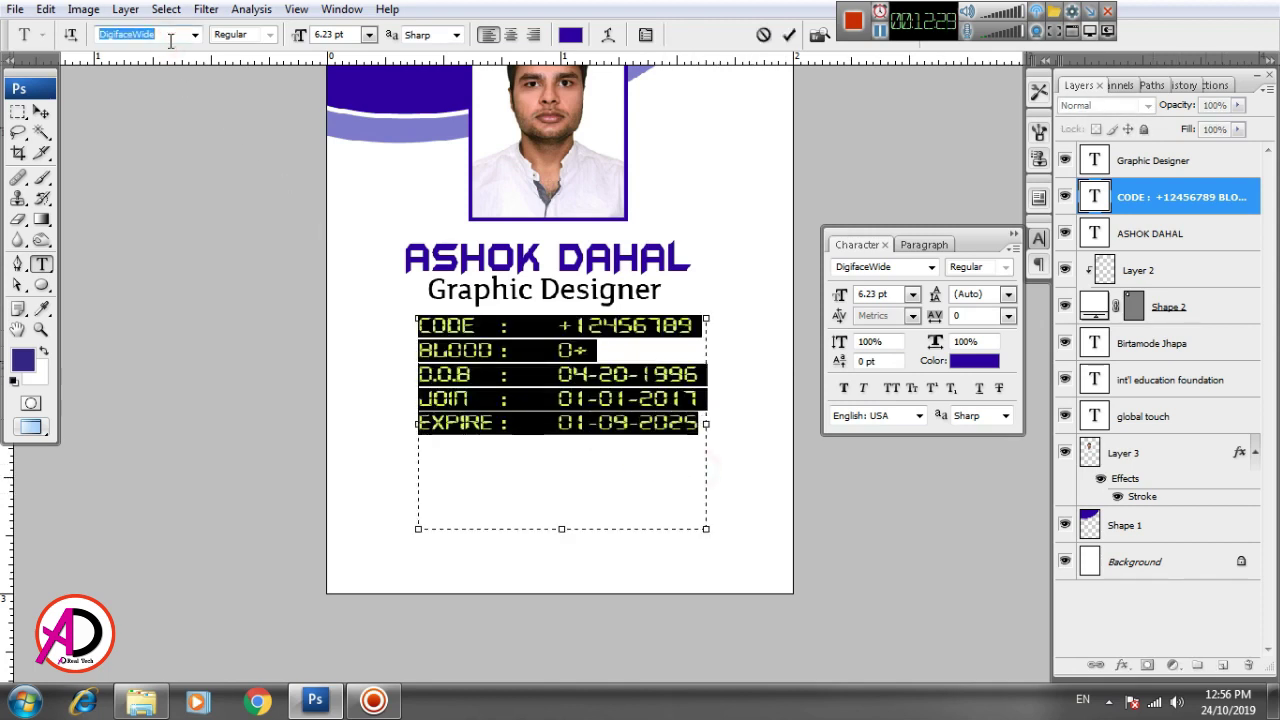
key(Down)
key(Down)
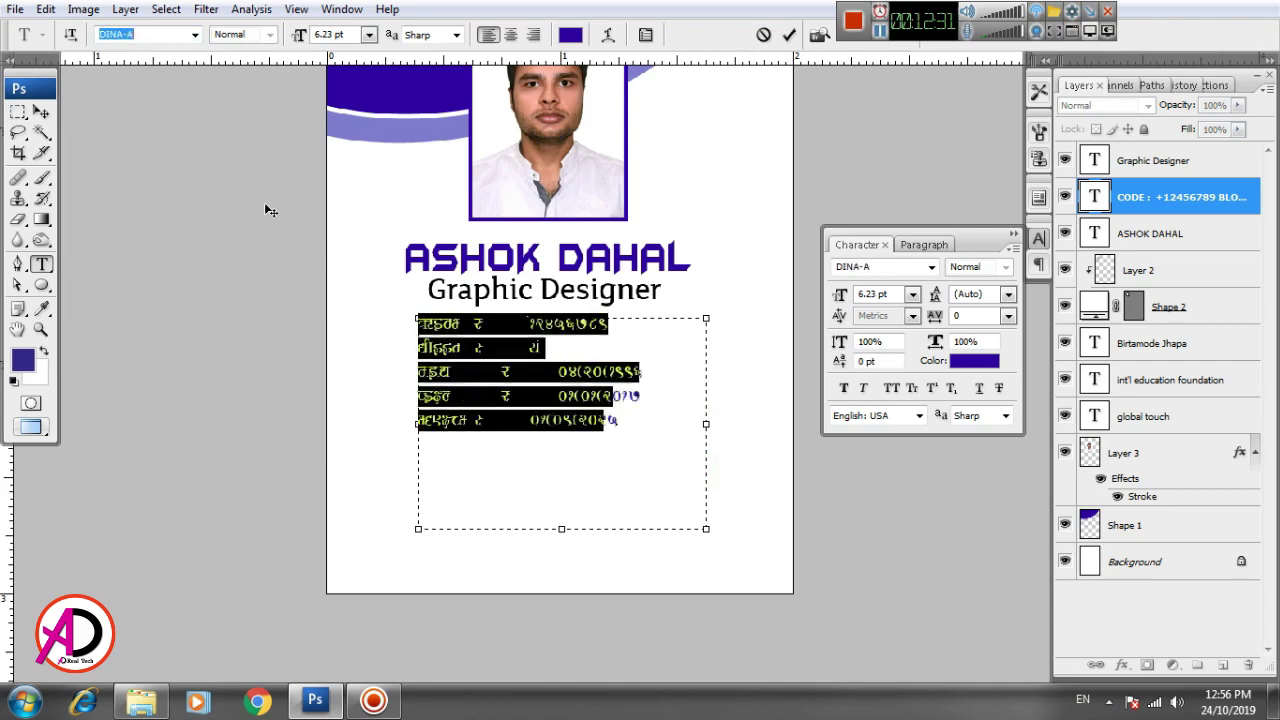
key(Down)
key(Down)
key(Down)
key(Down)
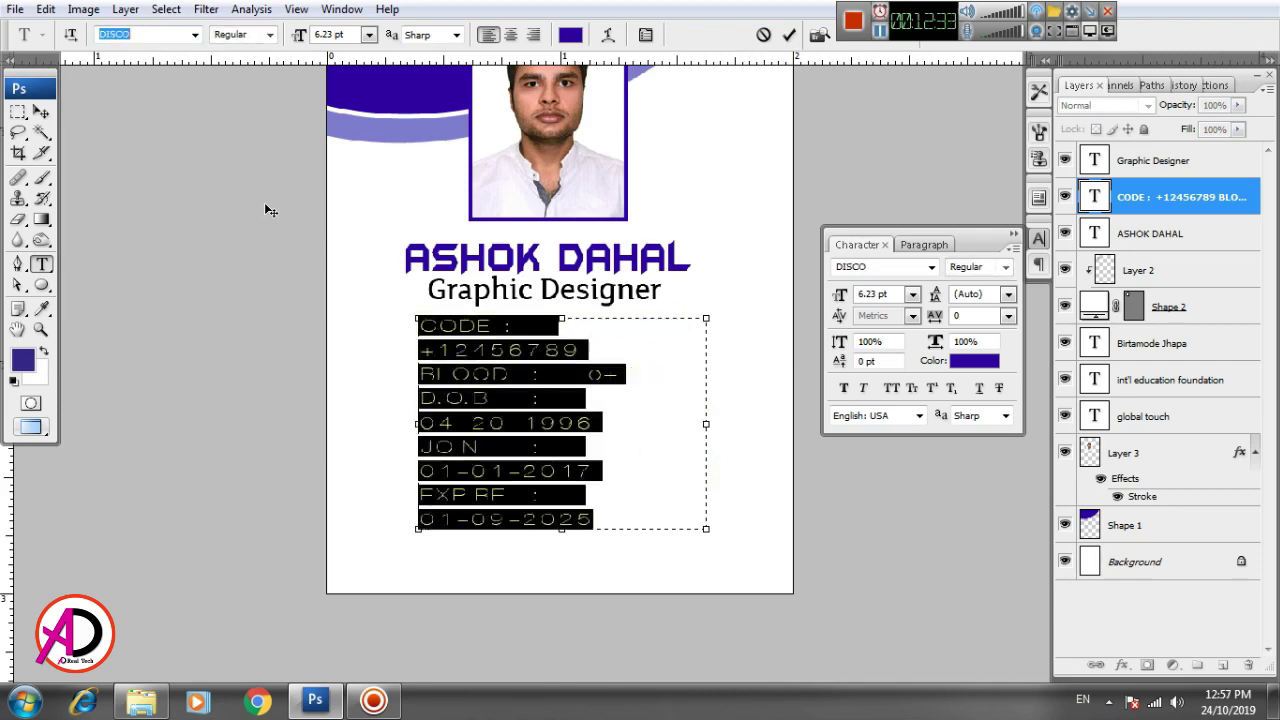
key(Down)
key(Down)
key(Down)
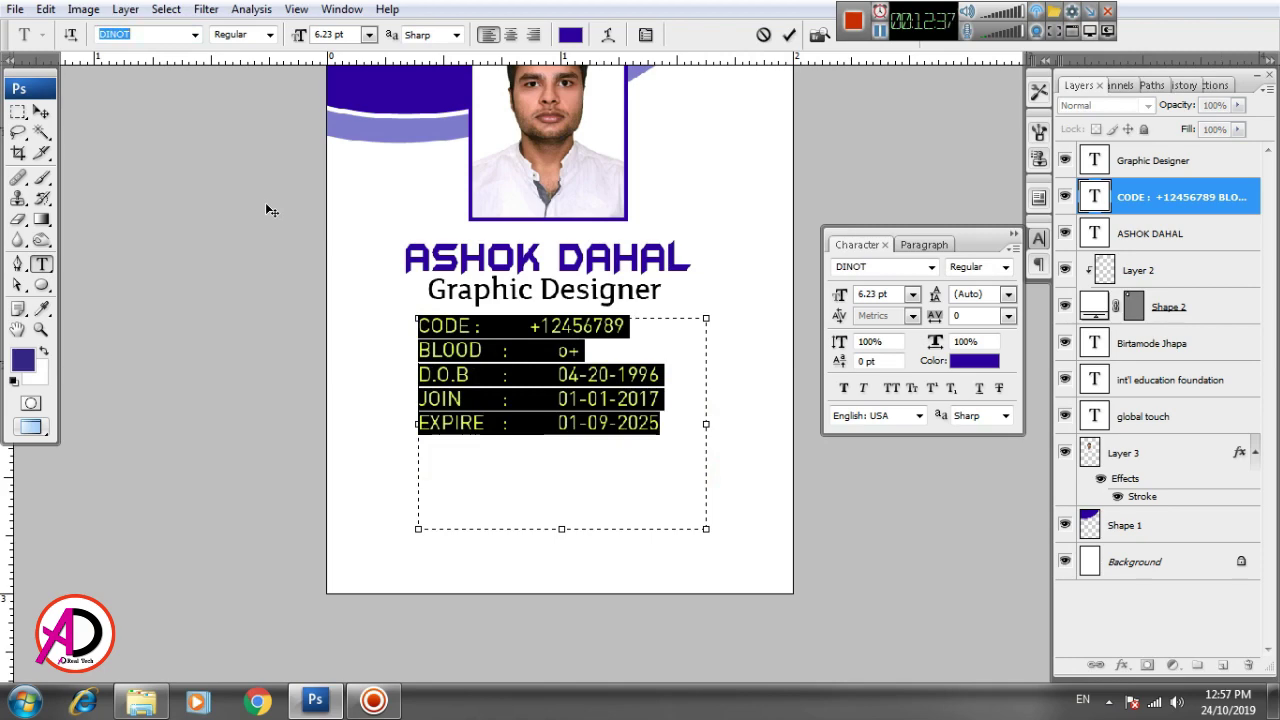
click(40, 112)
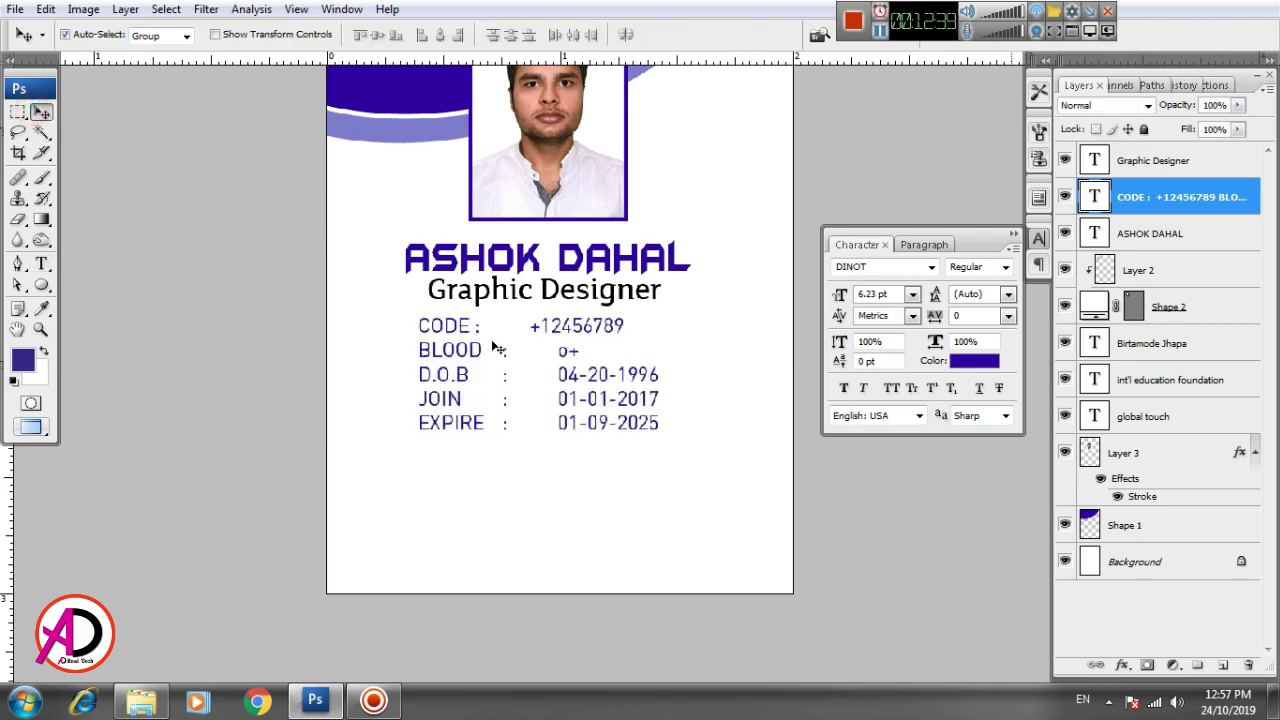
- Make the details text Bold and line up the CODE row's colon with the rows below
scroll(537, 440, up, 1)
scroll(590, 505, up, 1)
drag(593, 509, 595, 529)
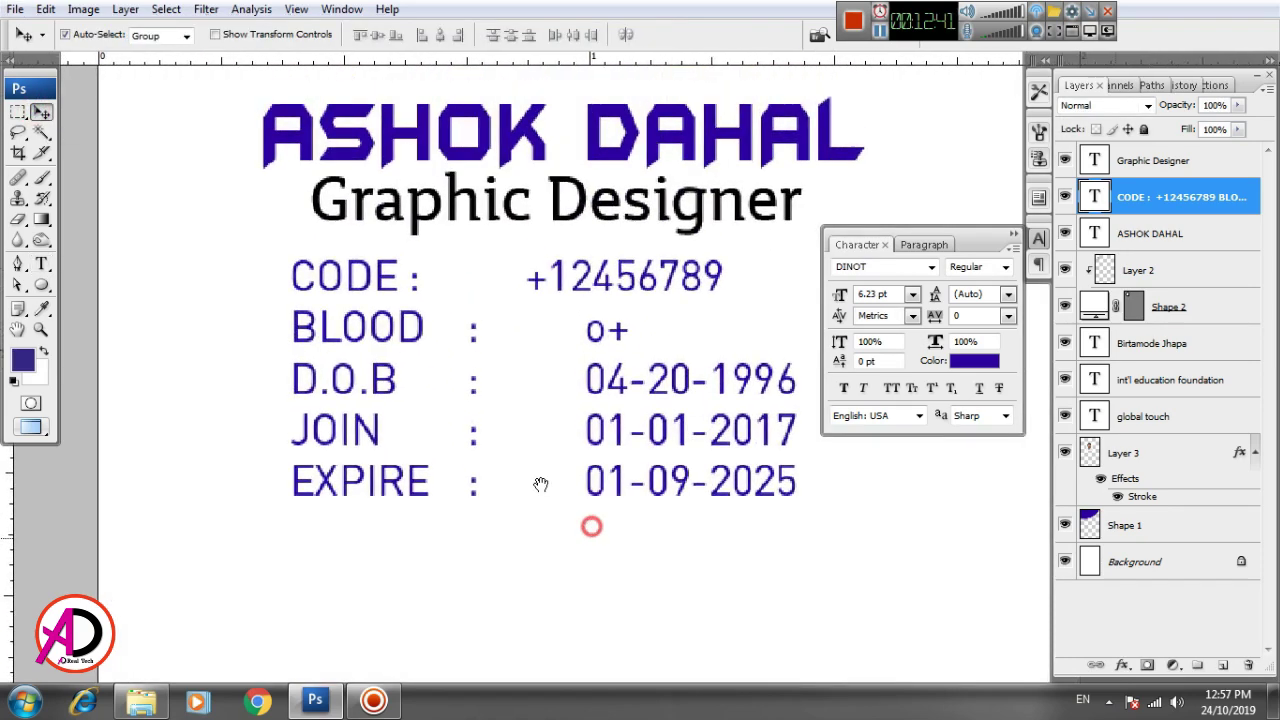
click(41, 263)
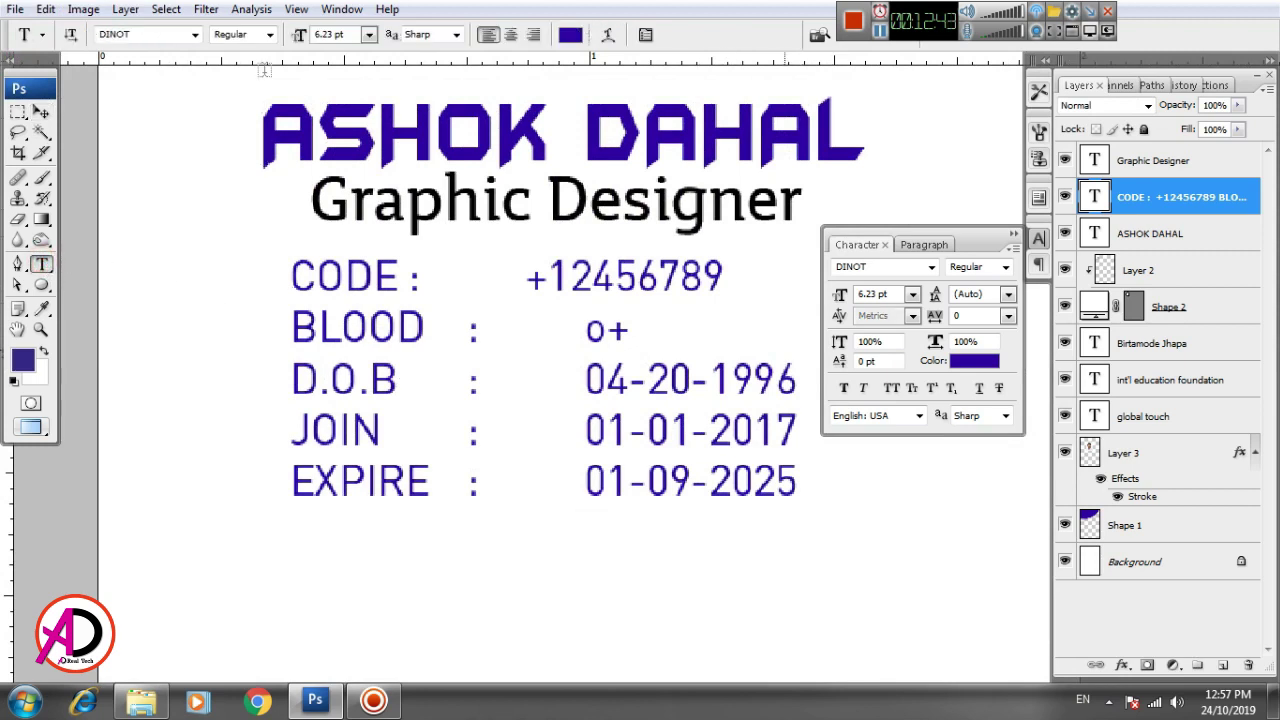
click(269, 34)
click(251, 102)
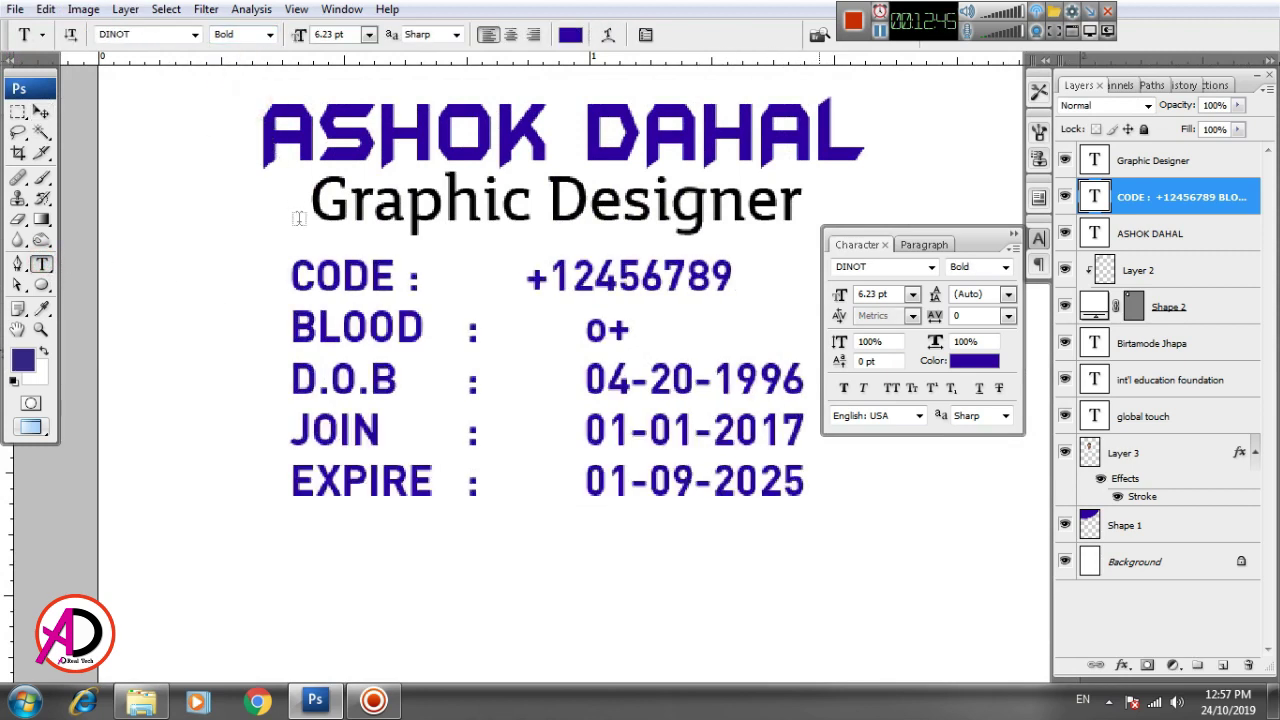
click(406, 277)
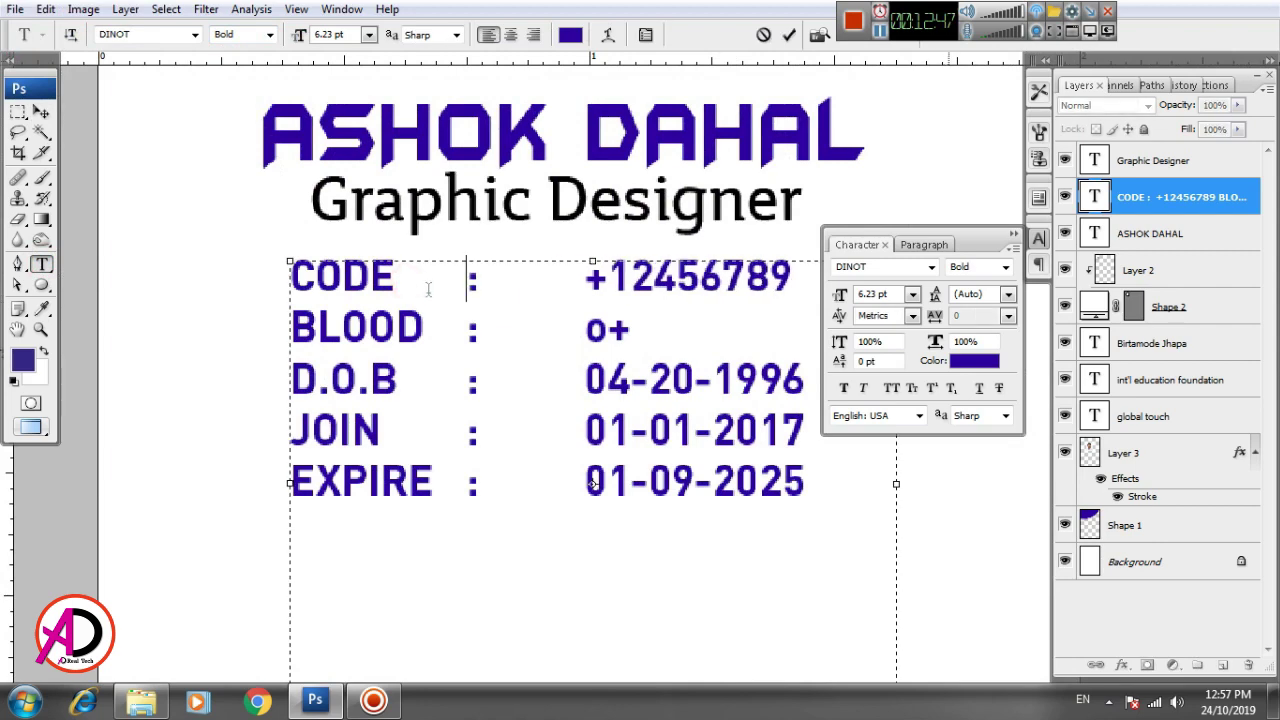
- Set the leading of all details lines to 9 pt
scroll(591, 438, down, 1)
scroll(591, 438, up, 1)
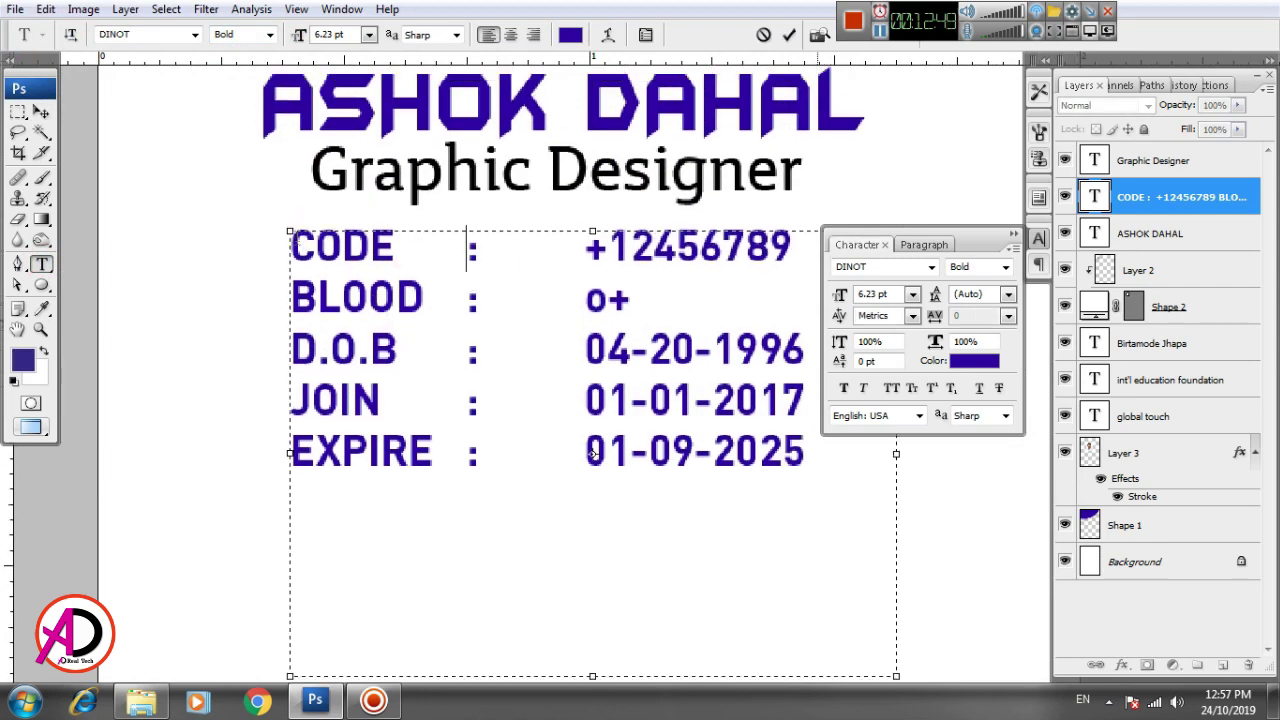
key(ctrl+a)
click(1008, 294)
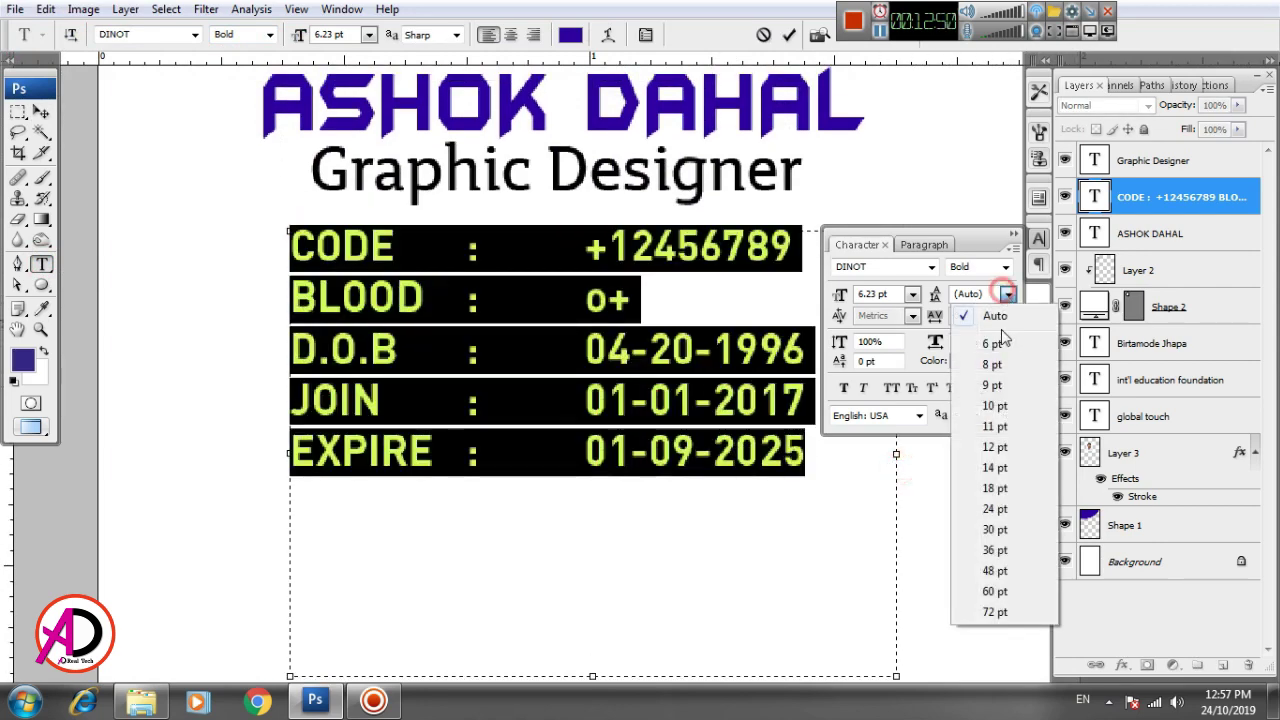
click(996, 426)
click(41, 111)
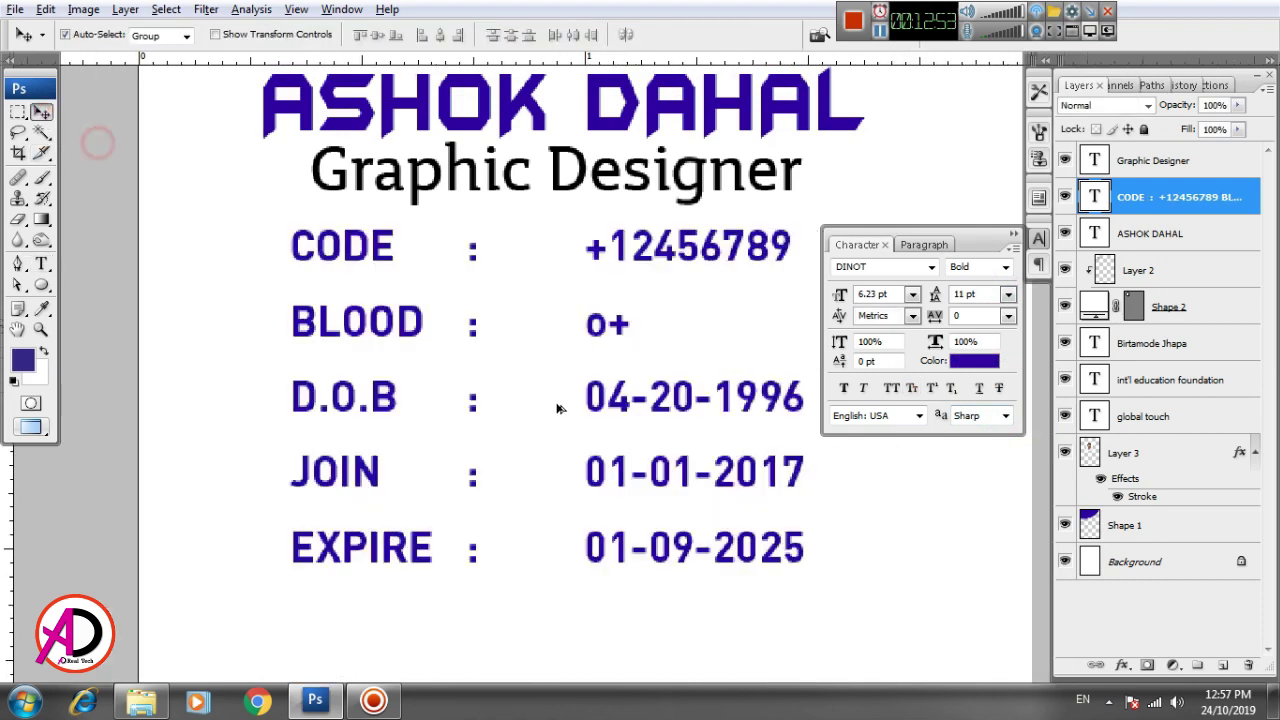
scroll(559, 408, down, 2)
click(1008, 294)
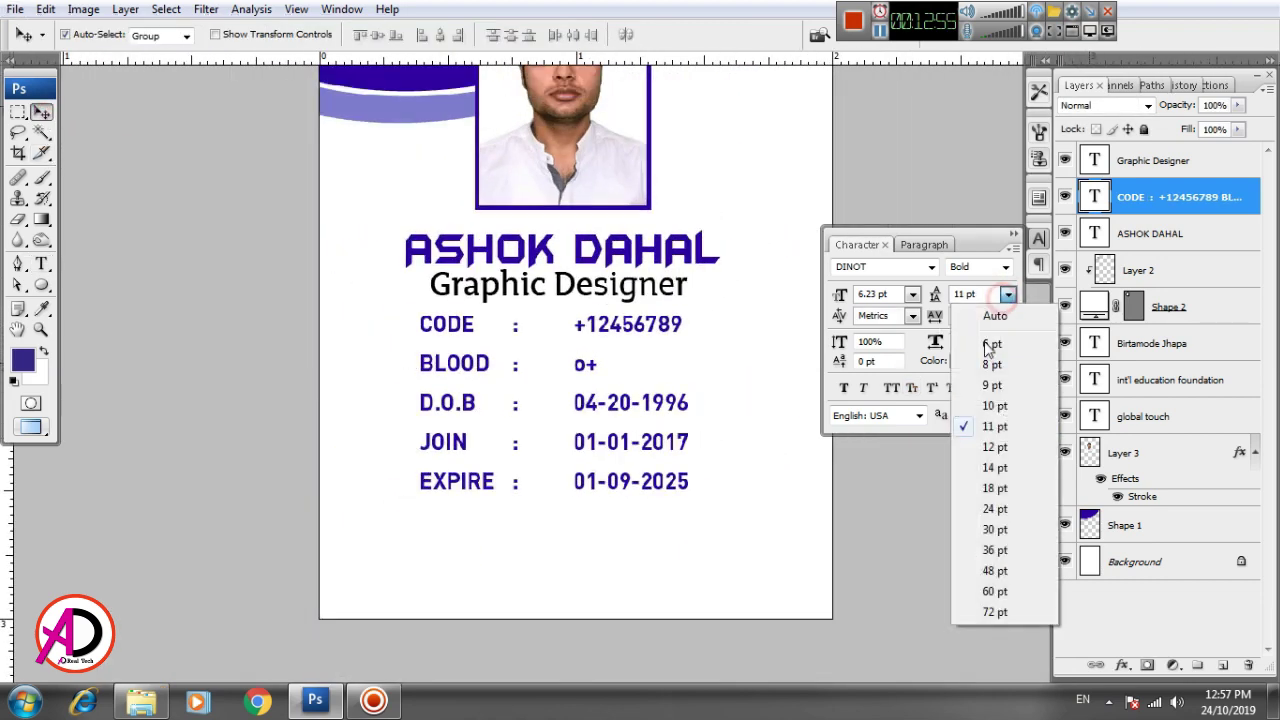
click(988, 392)
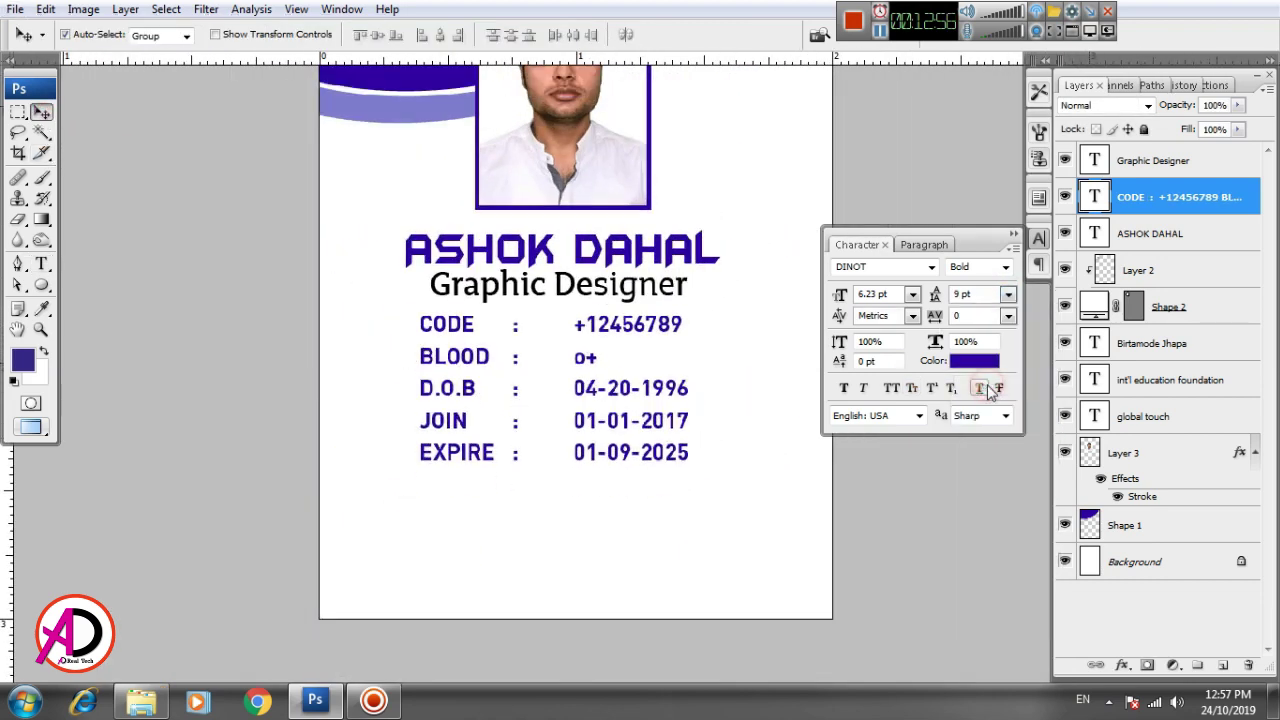
- Nudge the details block slightly right and down
click(592, 424)
drag(592, 424, 597, 431)
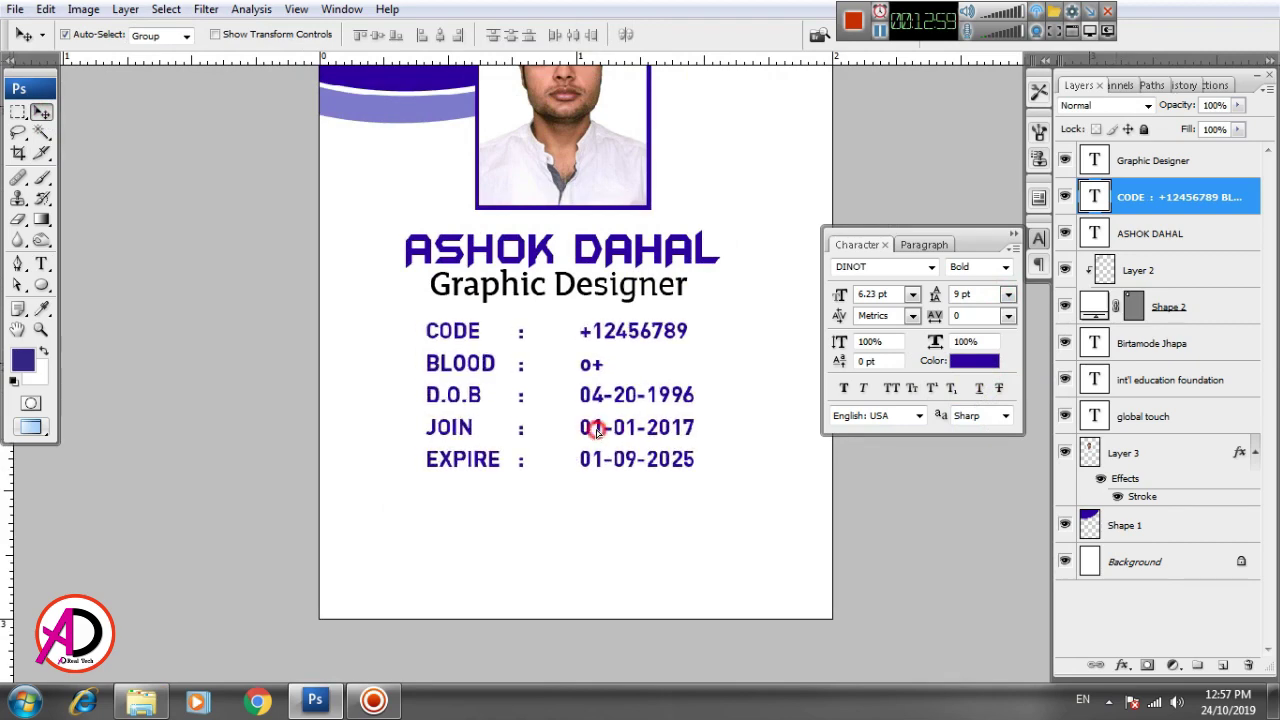
scroll(661, 492, down, 2)
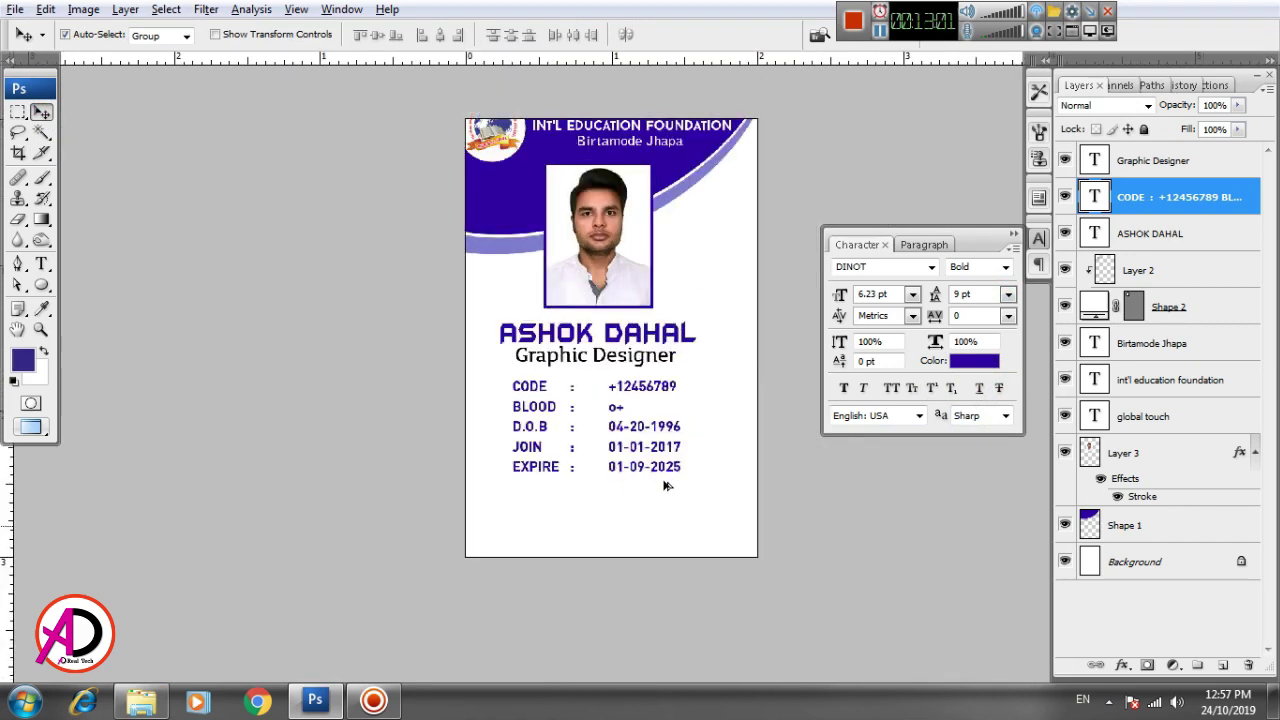
drag(661, 492, 707, 445)
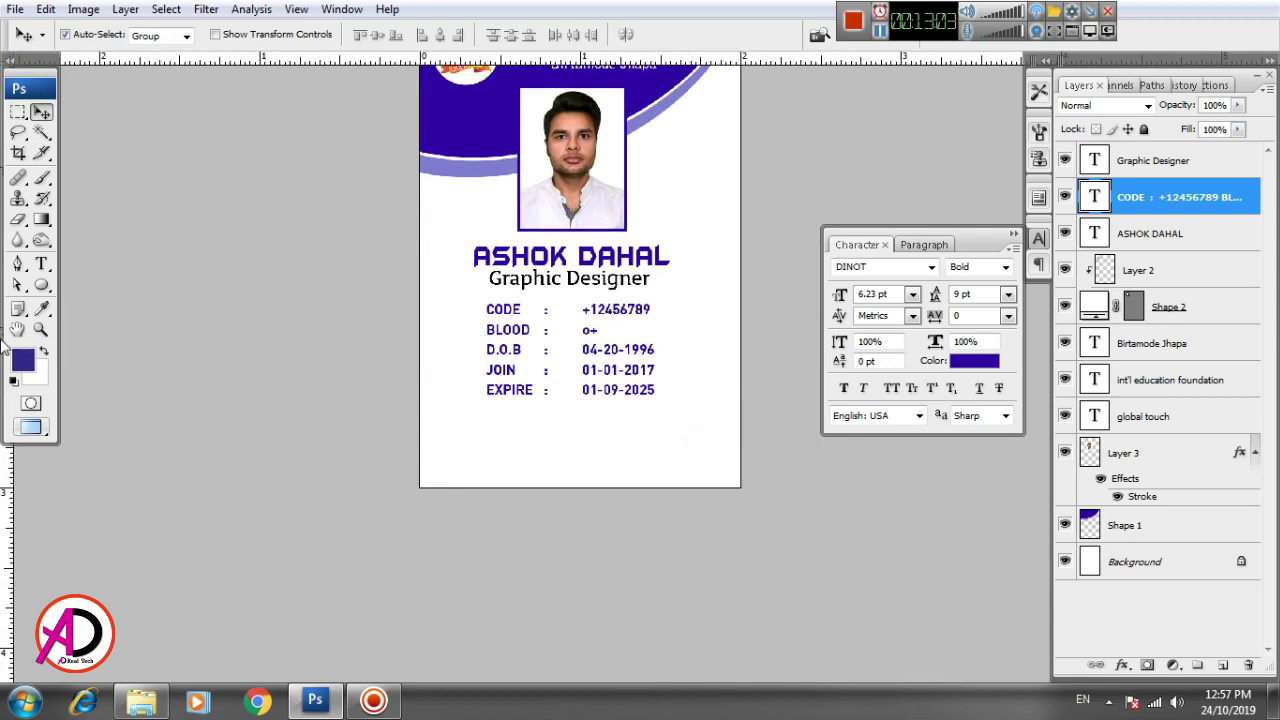
- Draw a dark-blue rectangle bar across the card's bottom edge
right_click(41, 290)
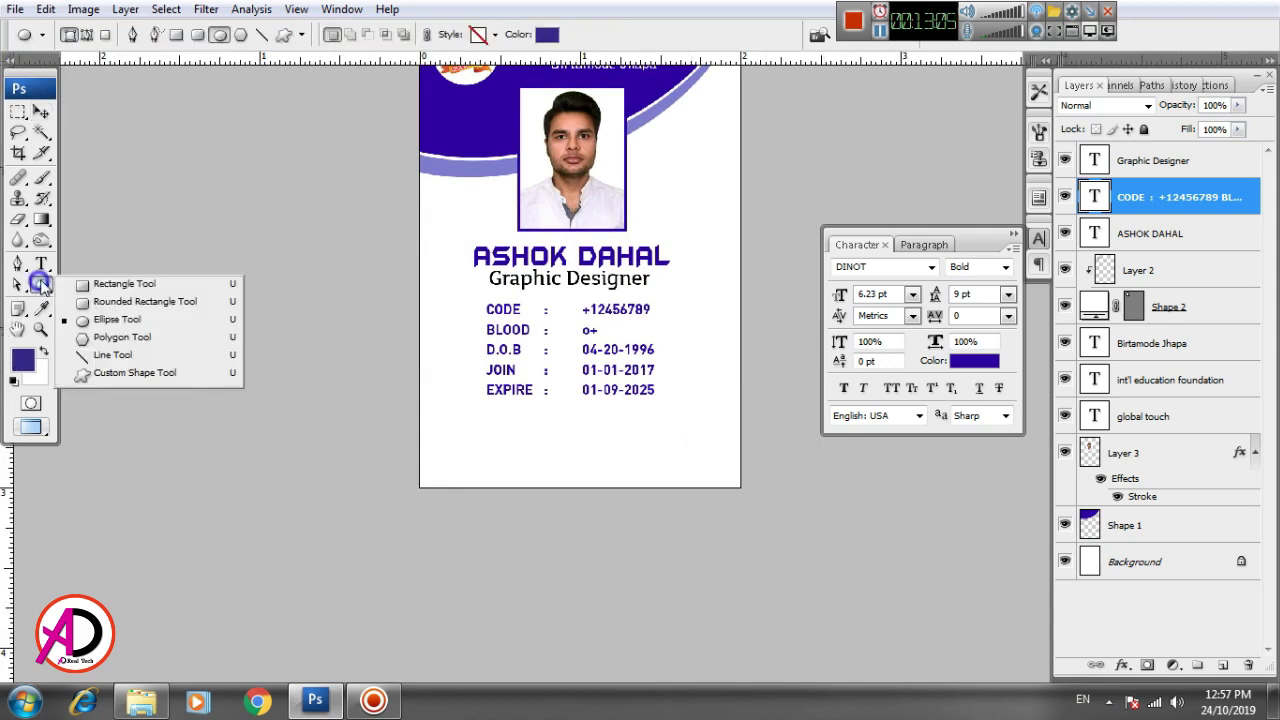
click(99, 284)
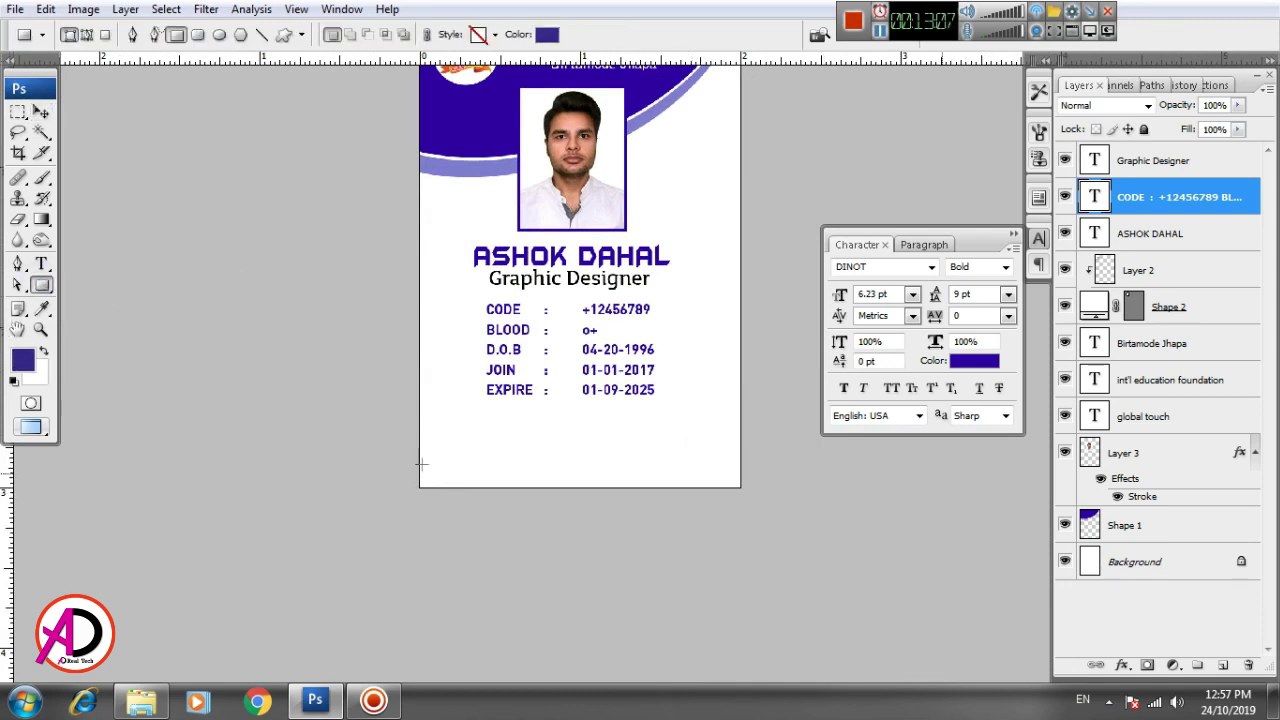
drag(419, 462, 740, 487)
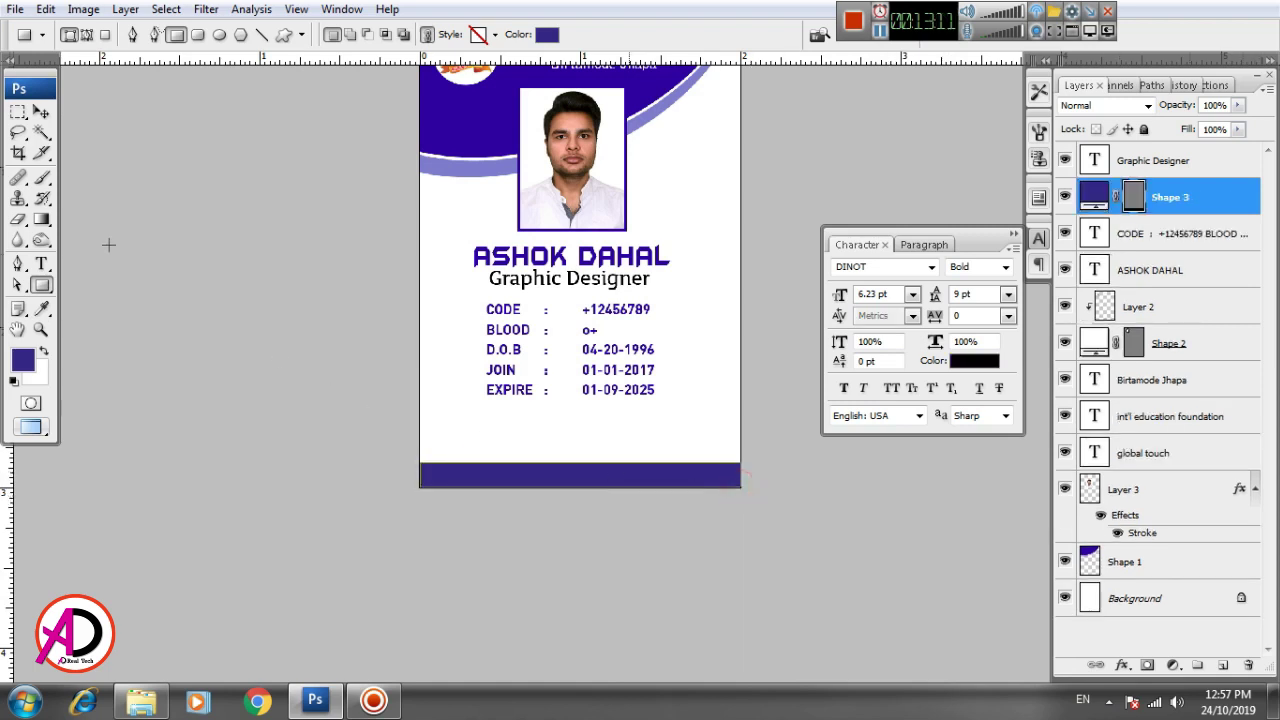
click(41, 113)
click(846, 546)
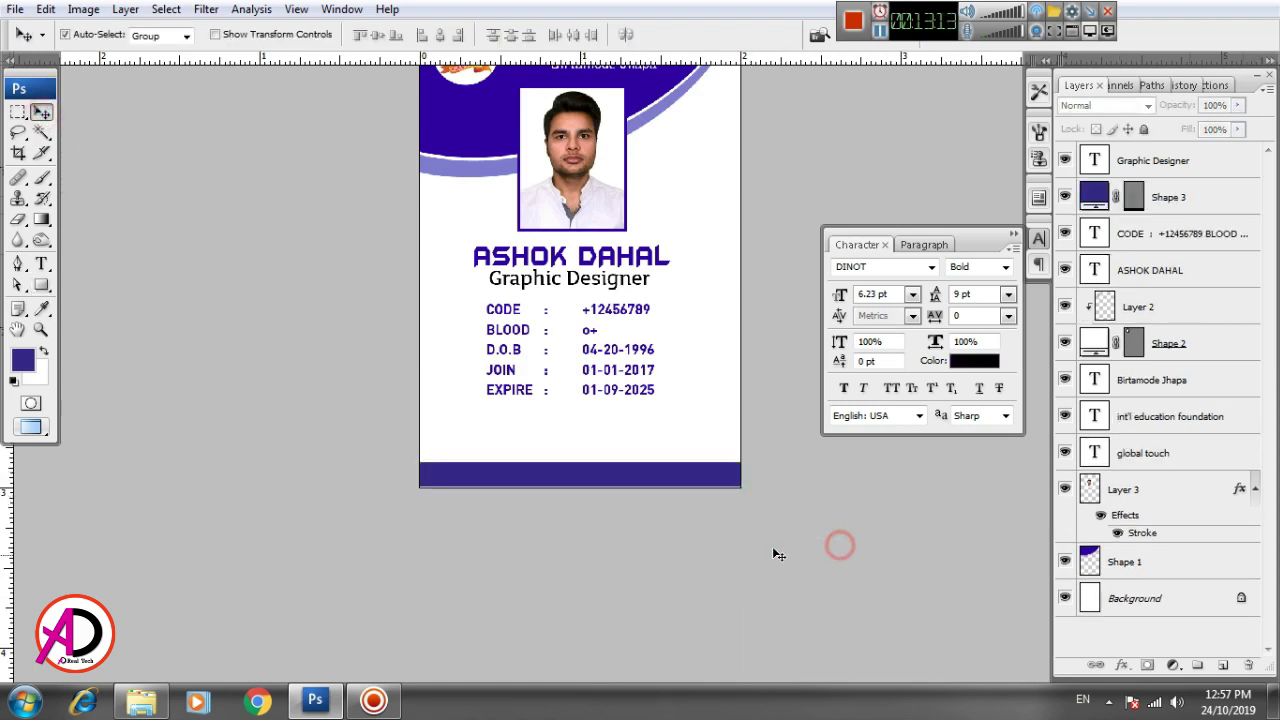
click(650, 468)
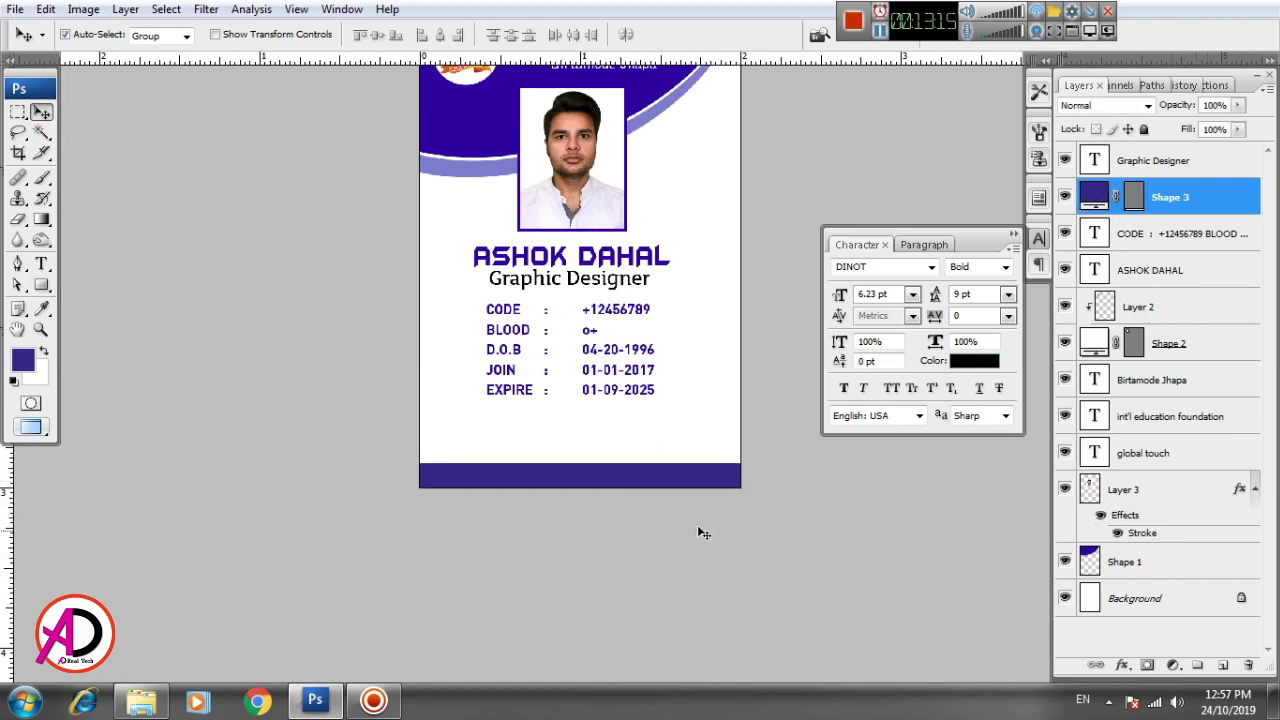
click(731, 550)
key(ctrl+minus)
drag(686, 515, 693, 583)
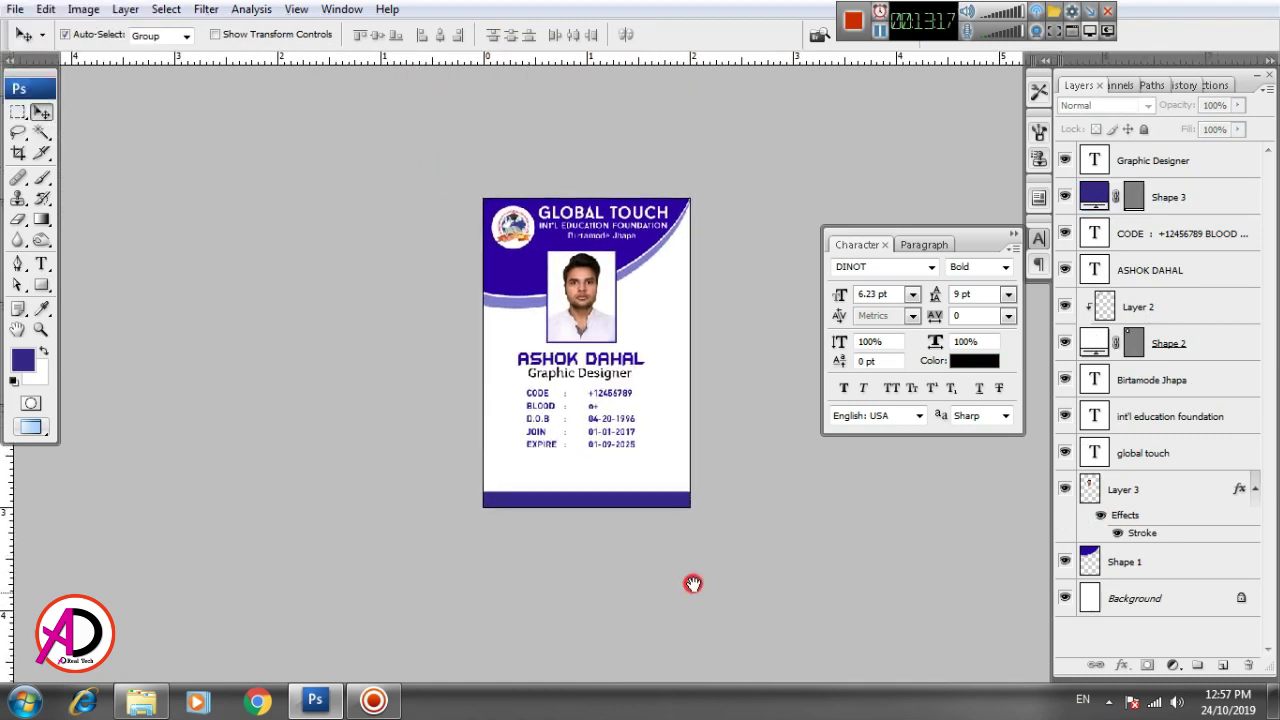
- Duplicate the bar at 47% opacity behind the original, as a lighter strip above it
alt+drag(607, 507, 608, 496)
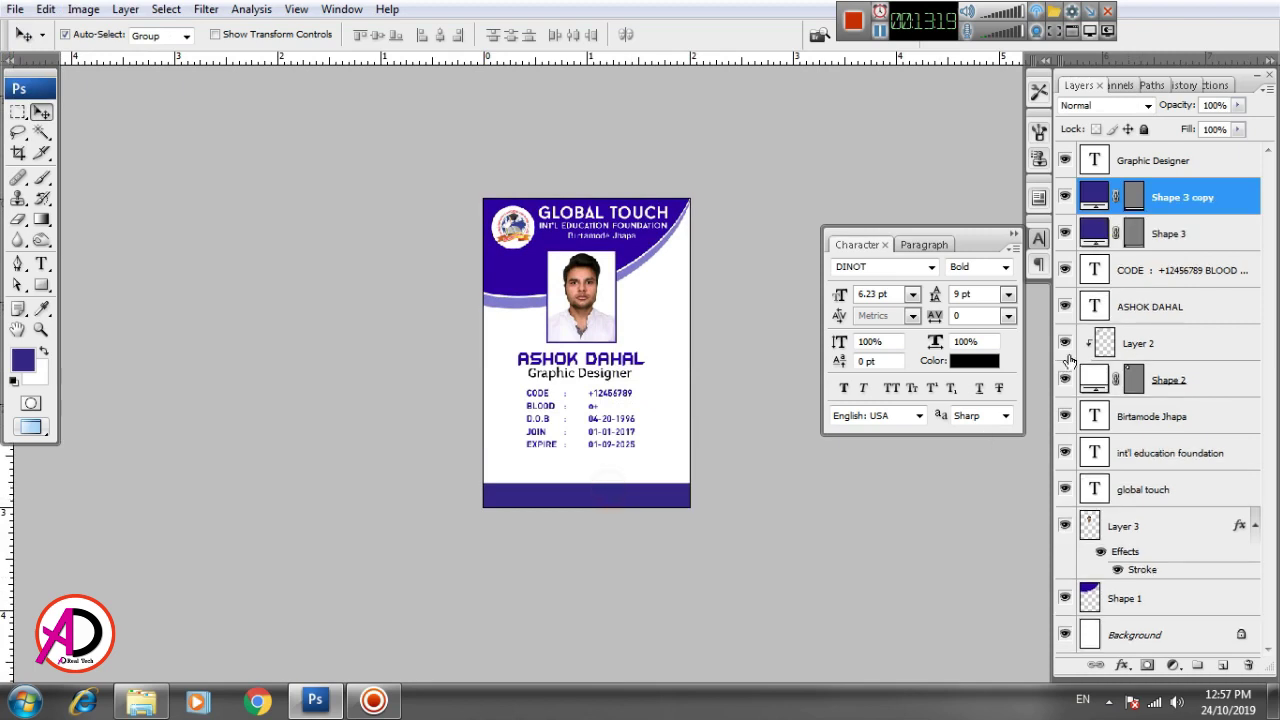
right_click(1173, 197)
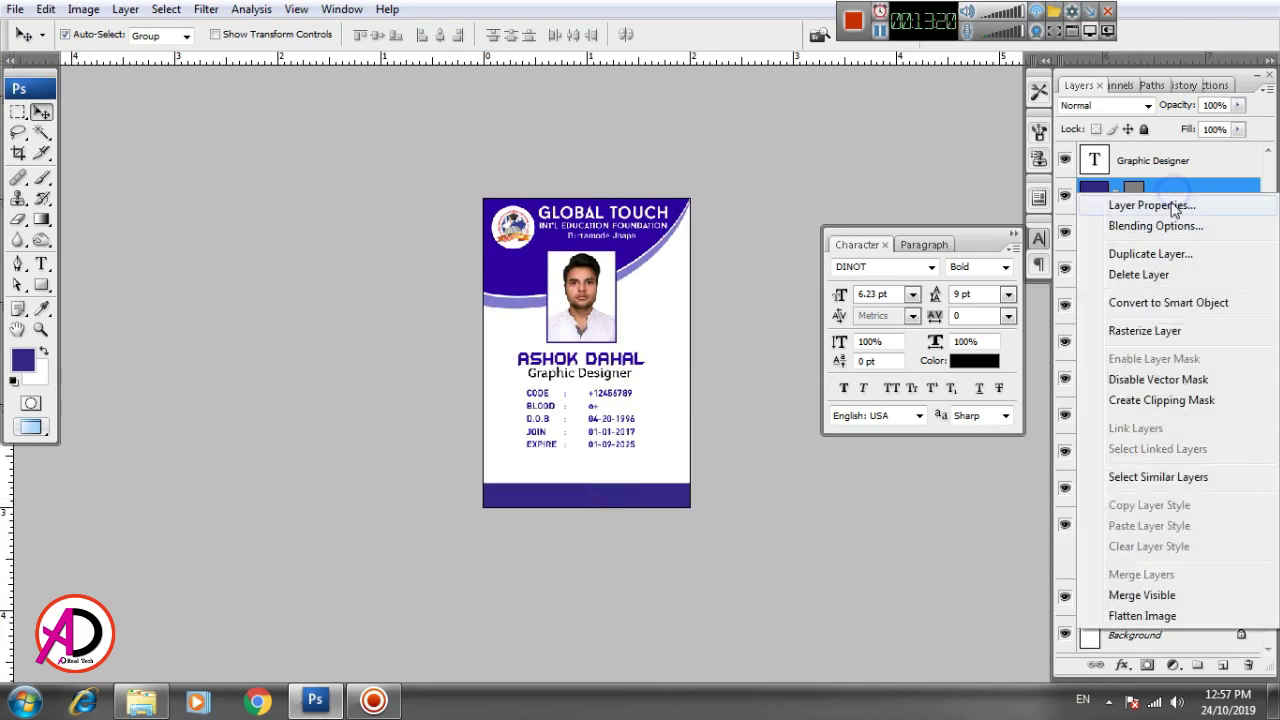
click(934, 513)
click(1238, 105)
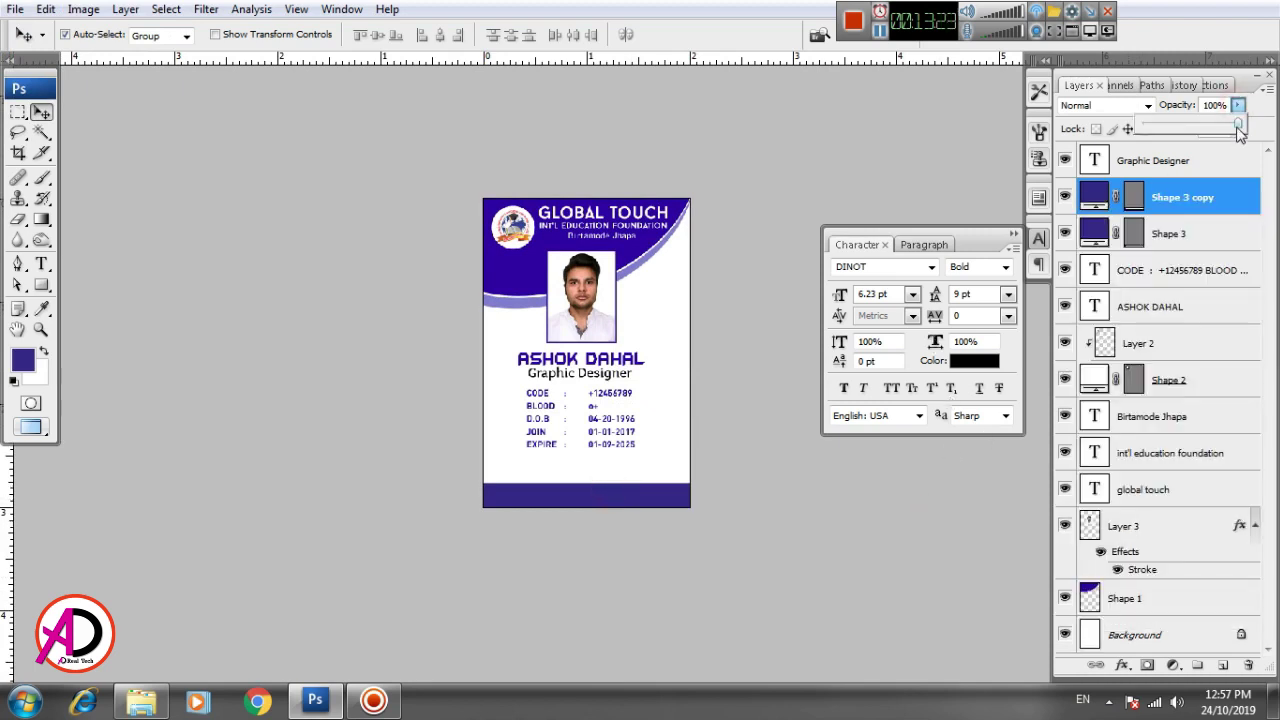
drag(1236, 123, 1187, 123)
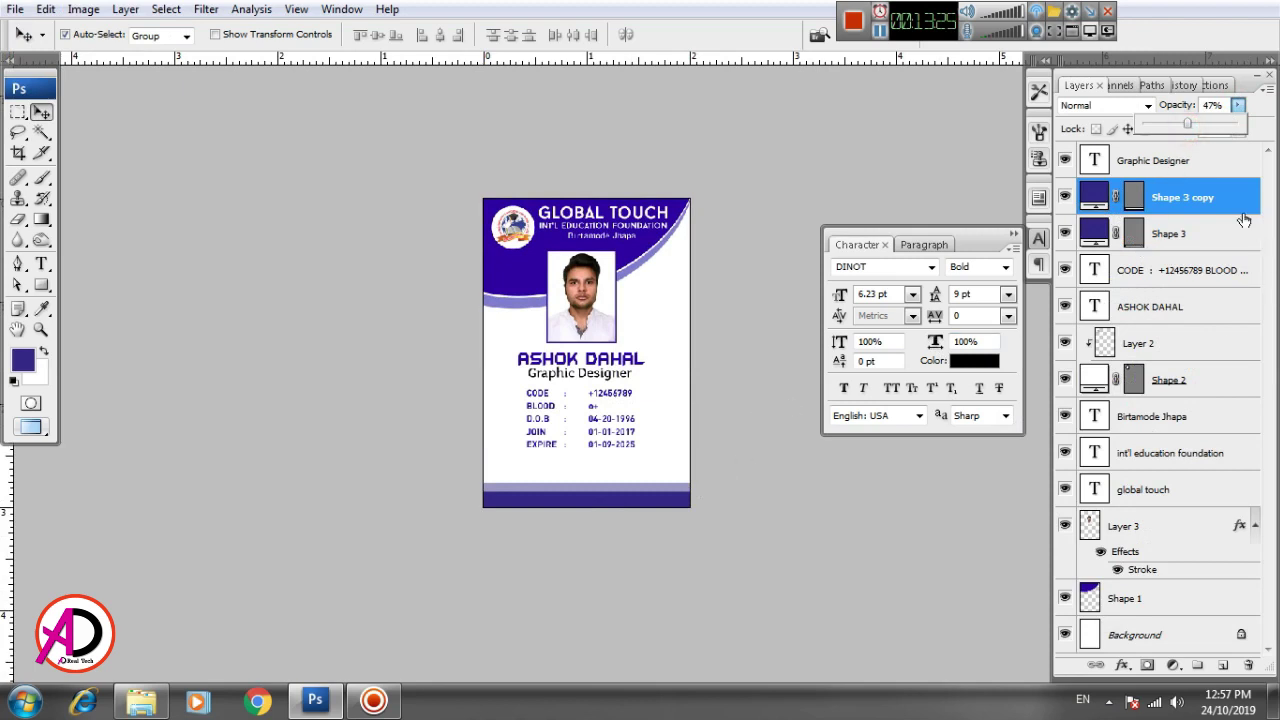
drag(1243, 212, 1220, 251)
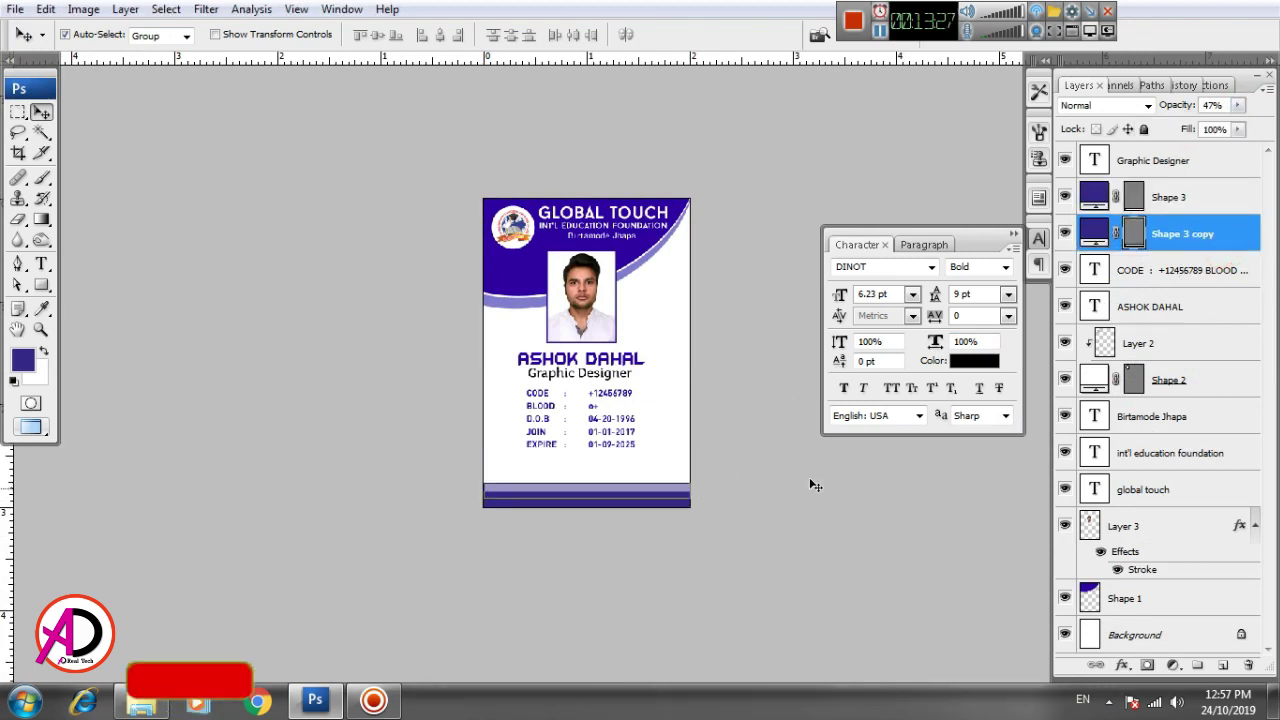
drag(815, 485, 829, 514)
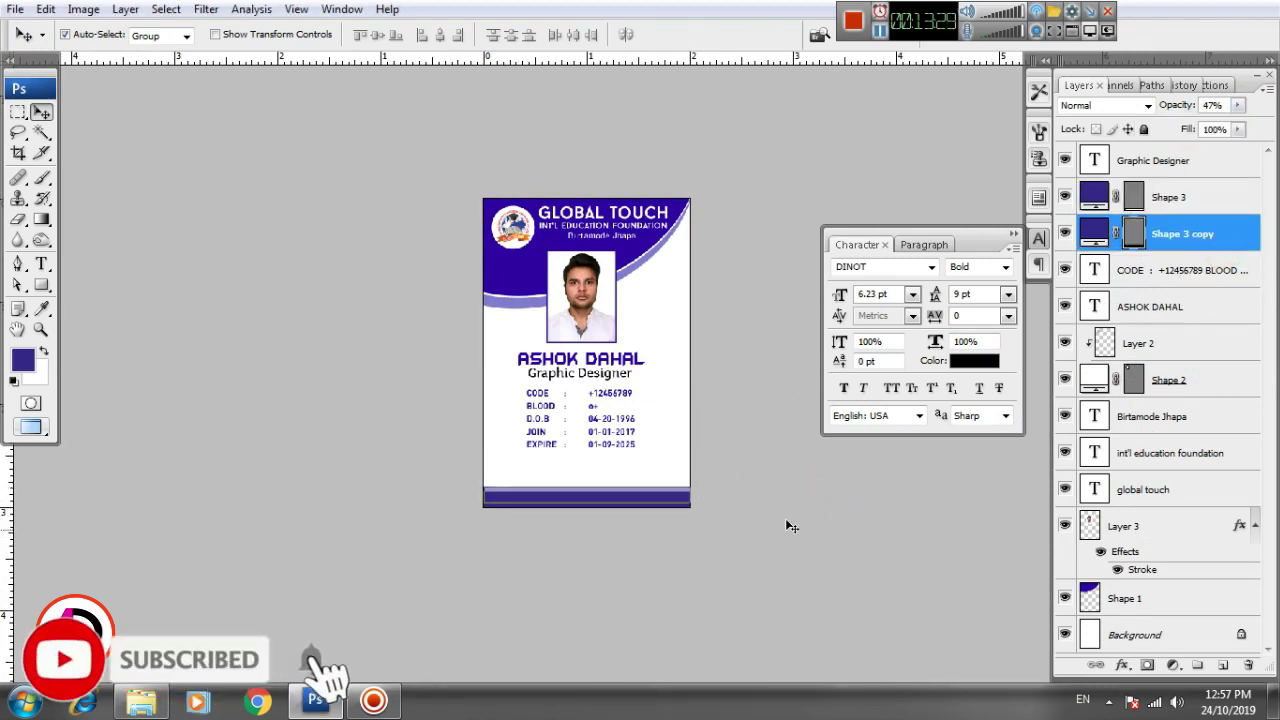
key(ctrl+plus)
- Merge the Shape 2 white circle and Layer 2 logo into one layer
drag(746, 491, 737, 438)
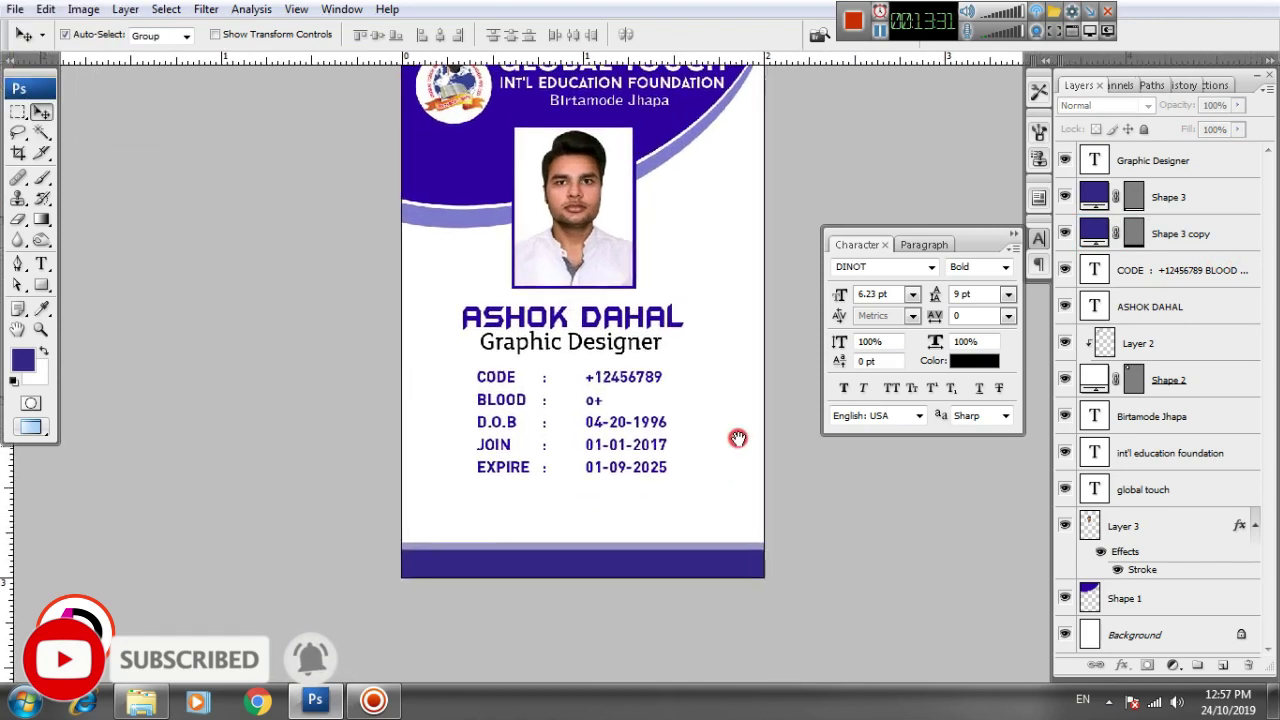
alt+click(791, 594)
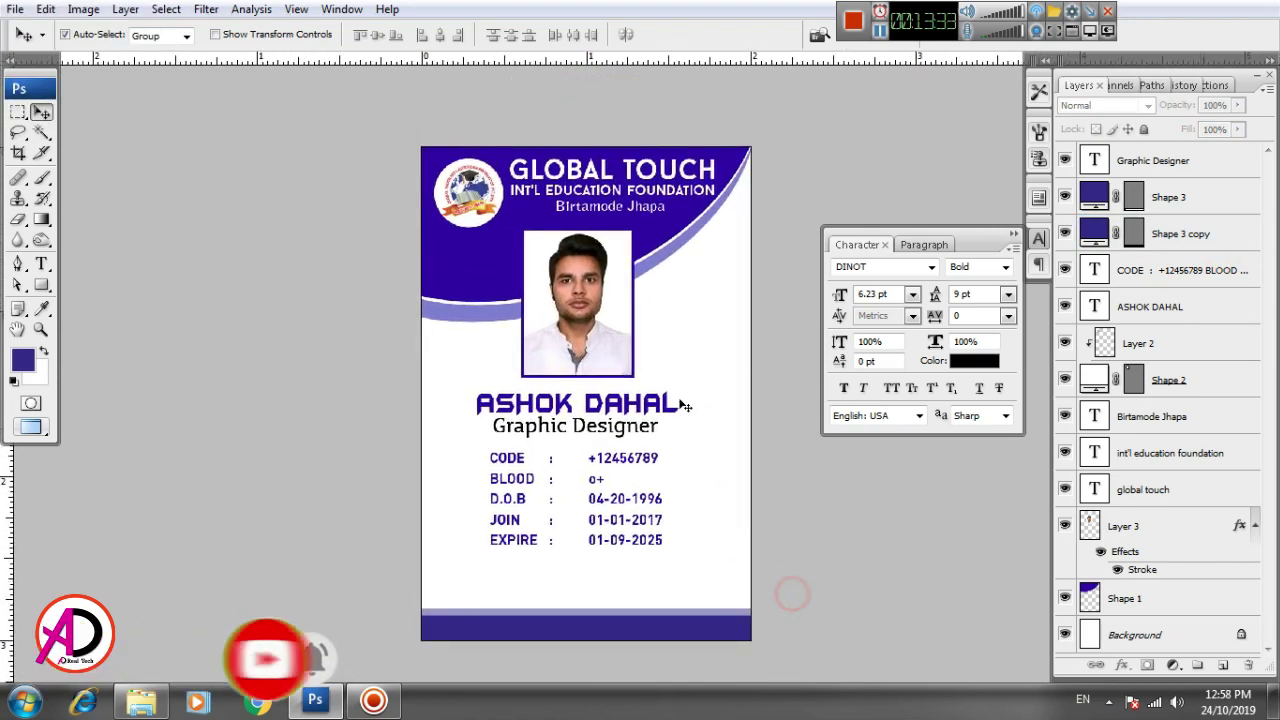
alt+click(728, 423)
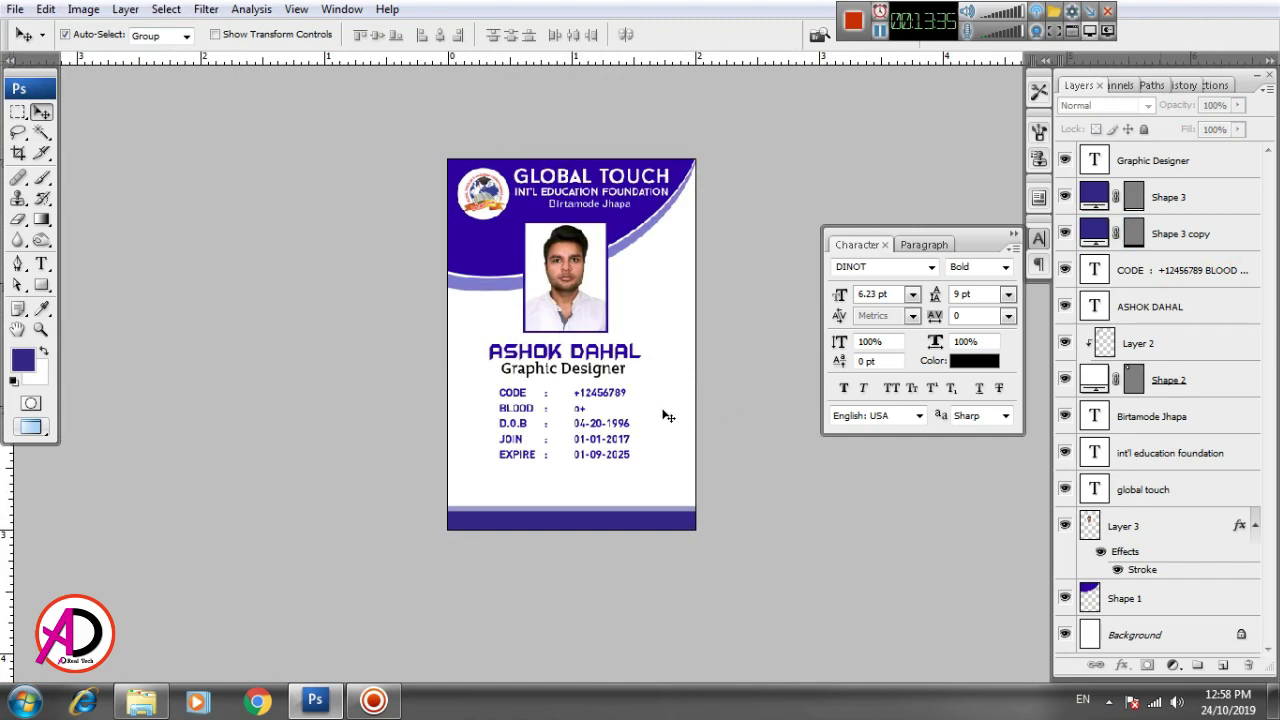
ctrl+click(720, 488)
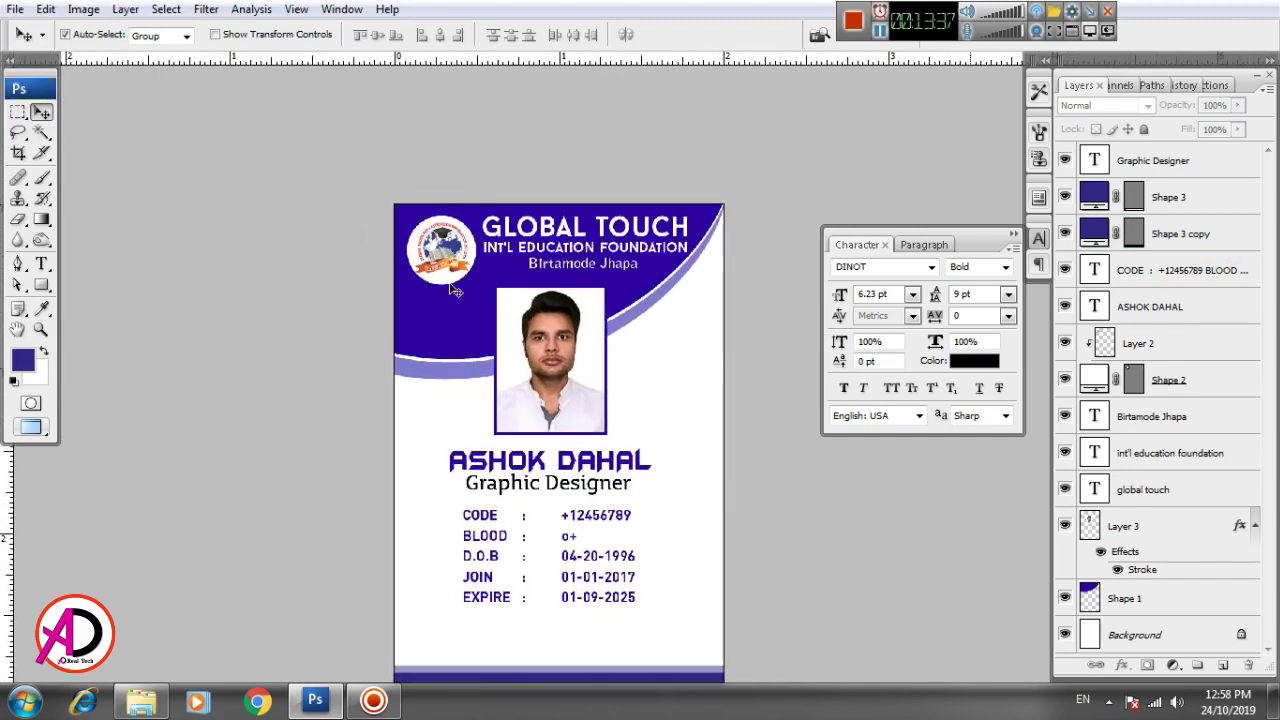
click(452, 287)
ctrl+click(1163, 340)
right_click(1163, 337)
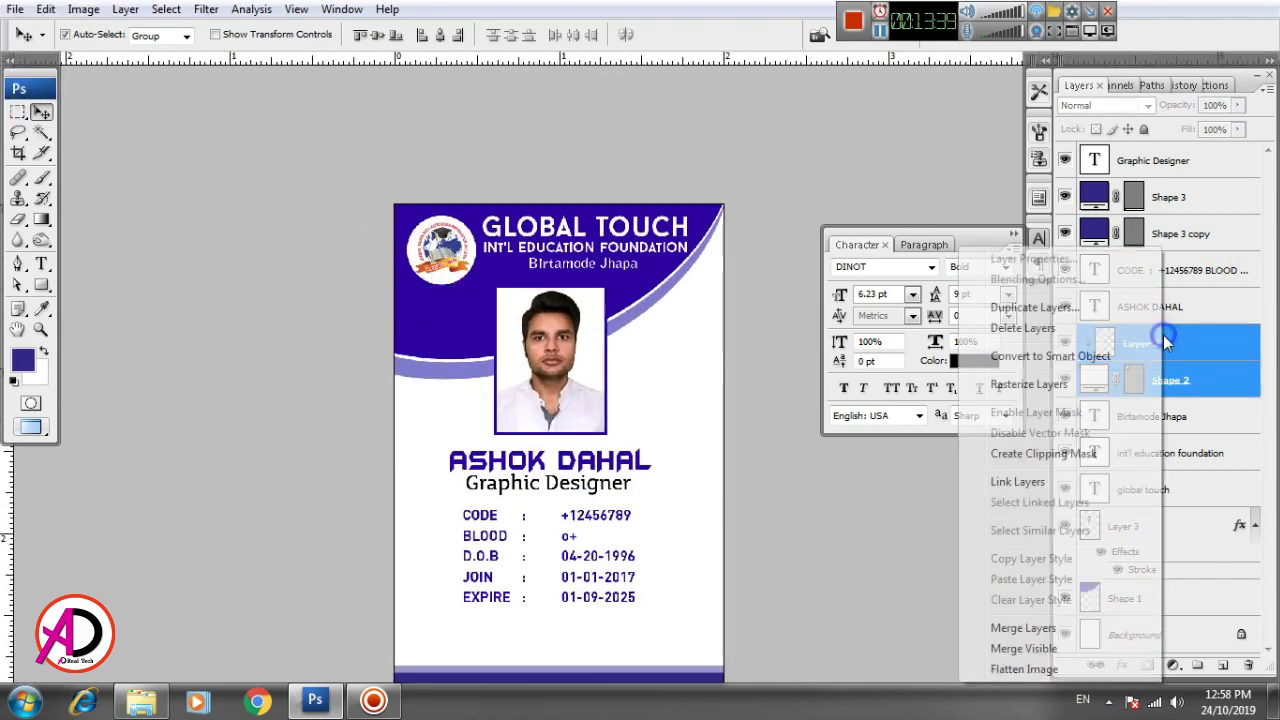
click(1057, 628)
- Move the merged logo slightly lower in the header
click(450, 271)
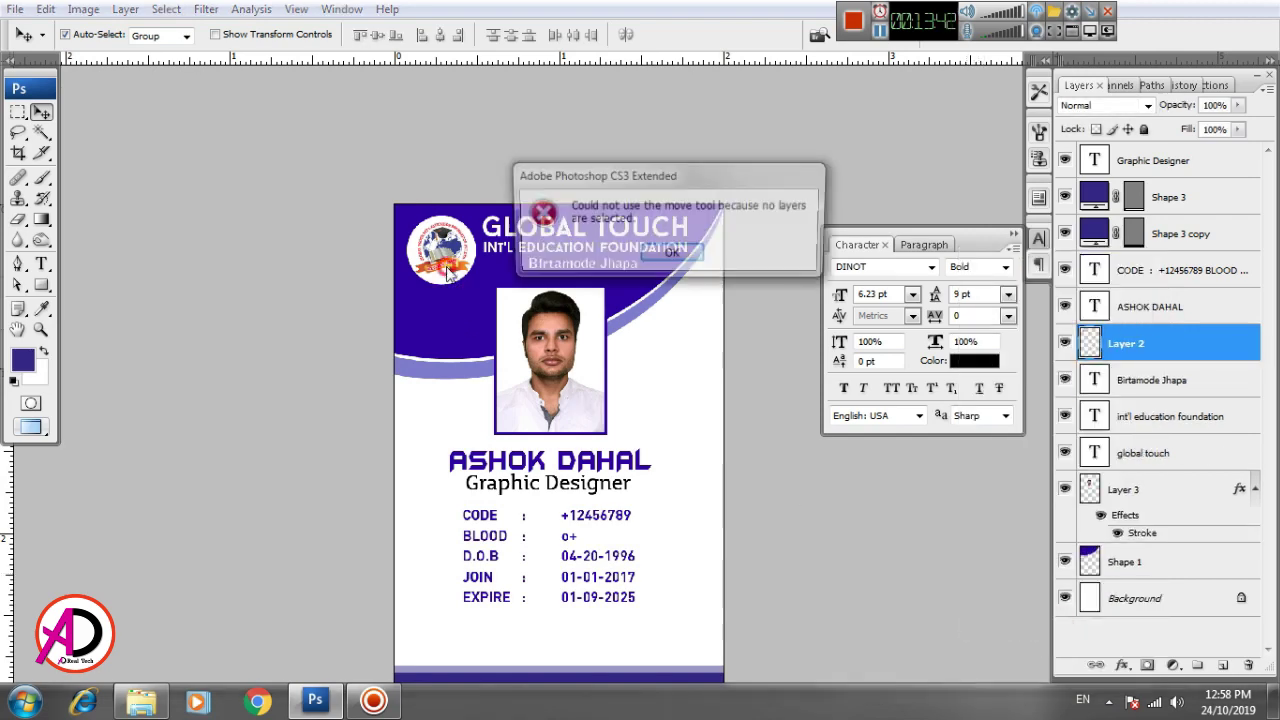
click(656, 254)
drag(455, 258, 456, 268)
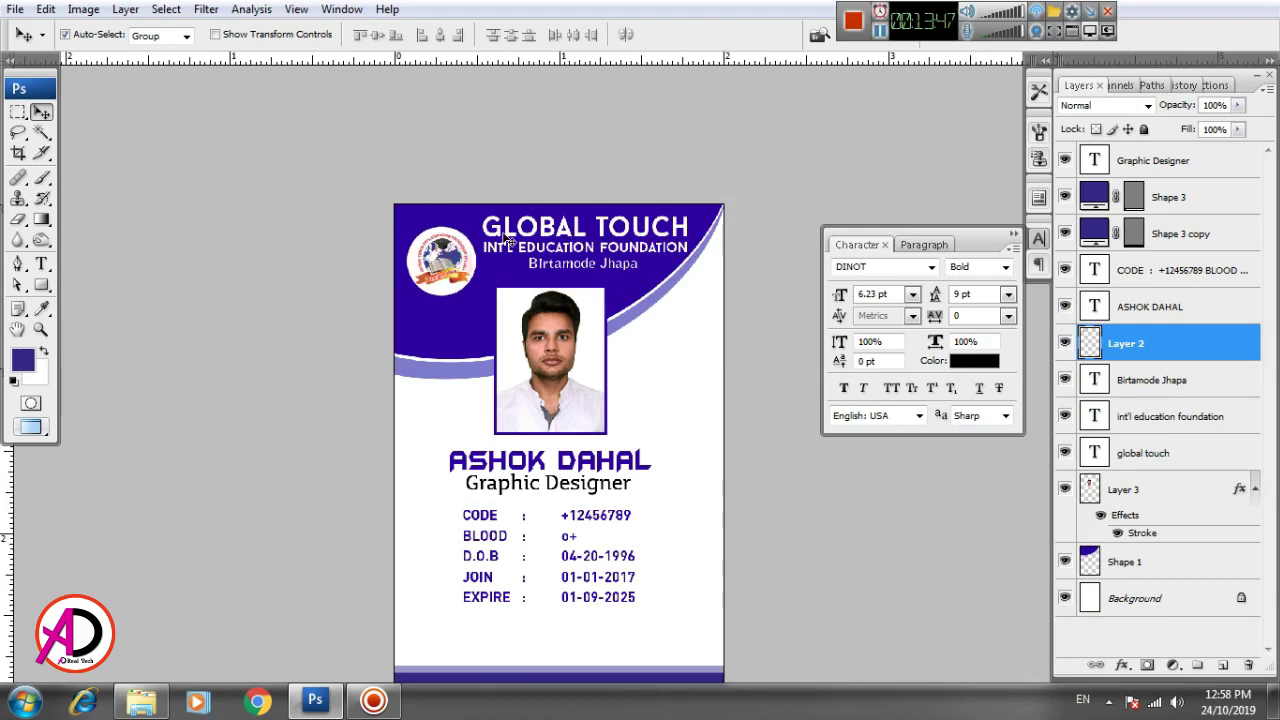
- Nudge Birtamode Jhapa, INT'L EDUCATION FOUNDATION and GLOBAL TOUCH each slightly down
click(535, 272)
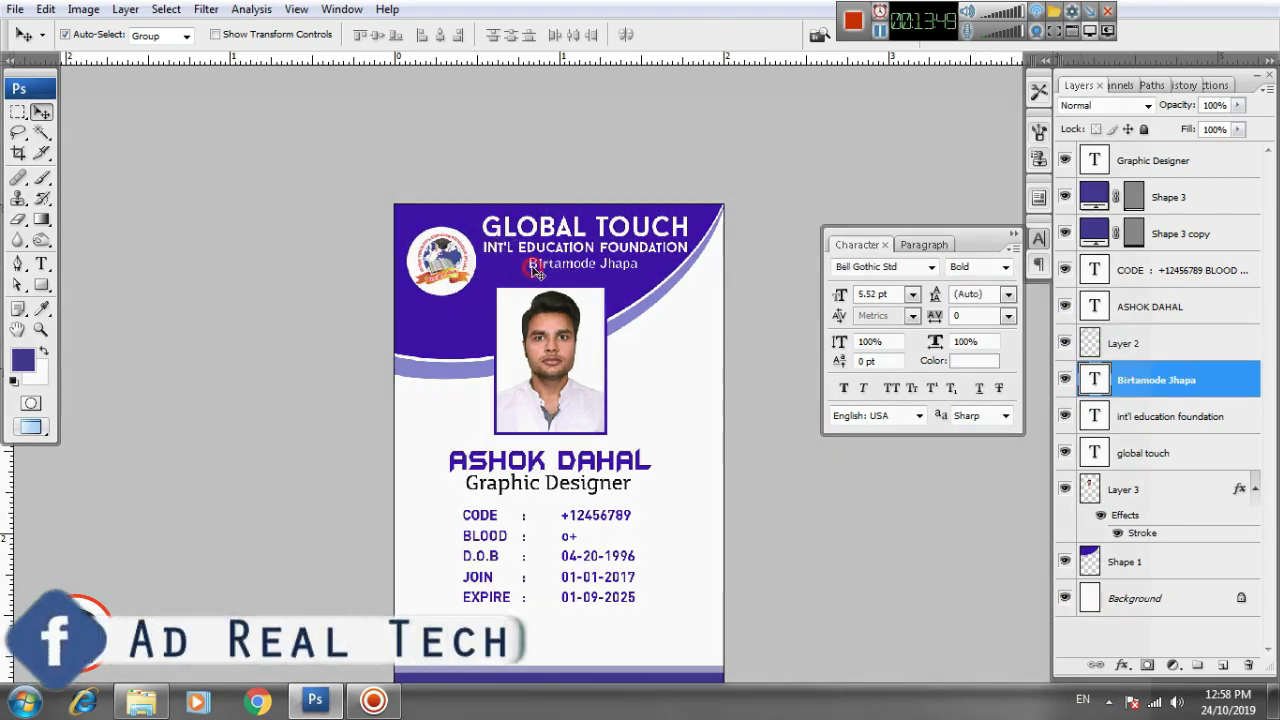
key(ctrl+plus)
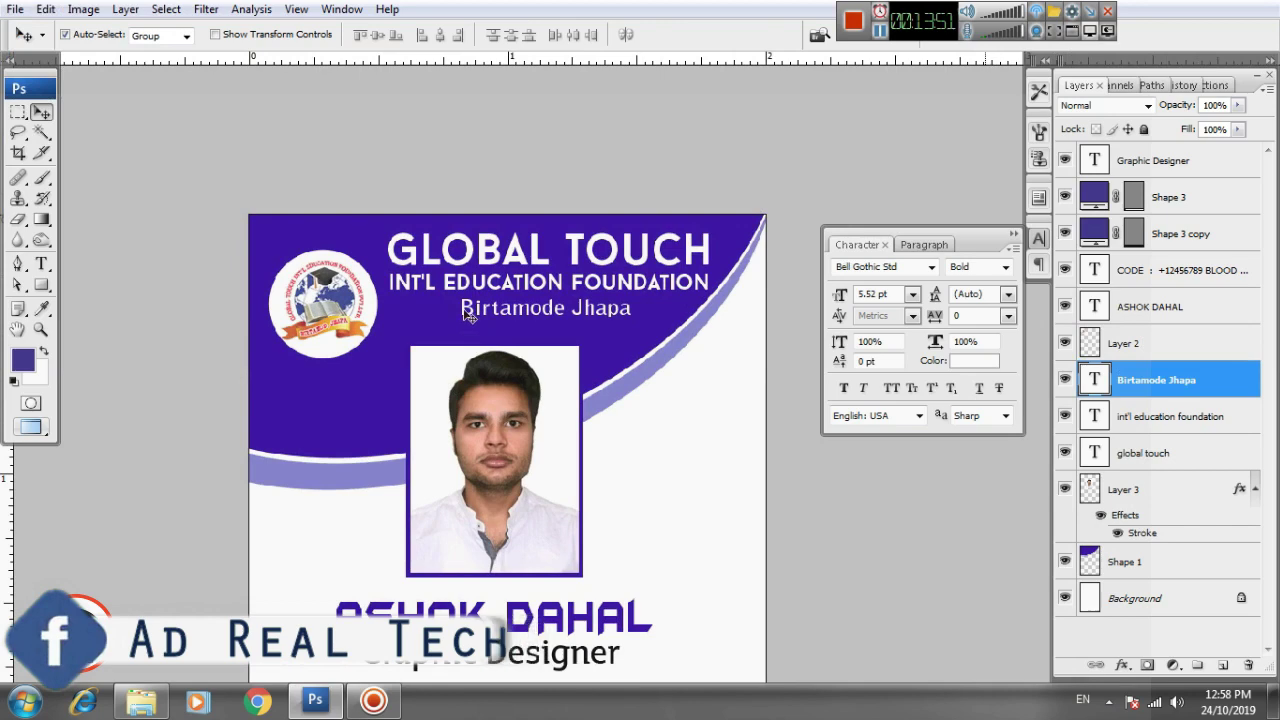
drag(465, 314, 465, 325)
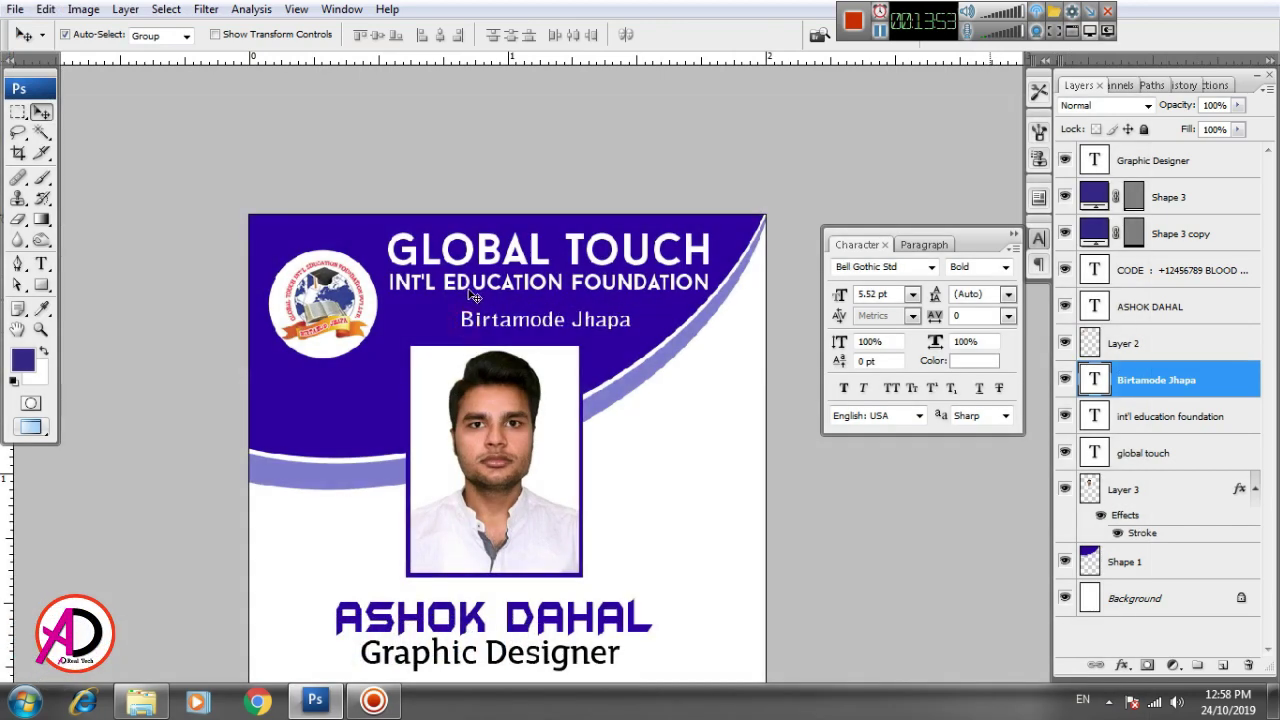
click(462, 293)
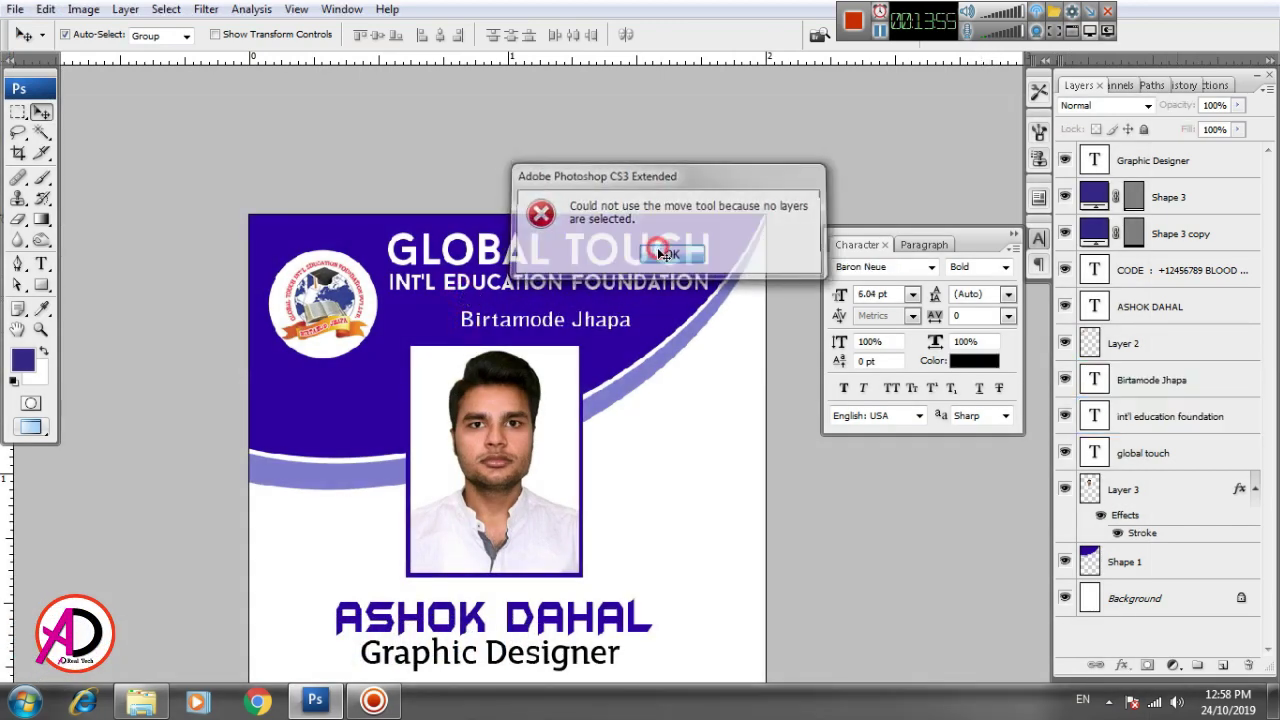
key(Return)
drag(455, 289, 449, 297)
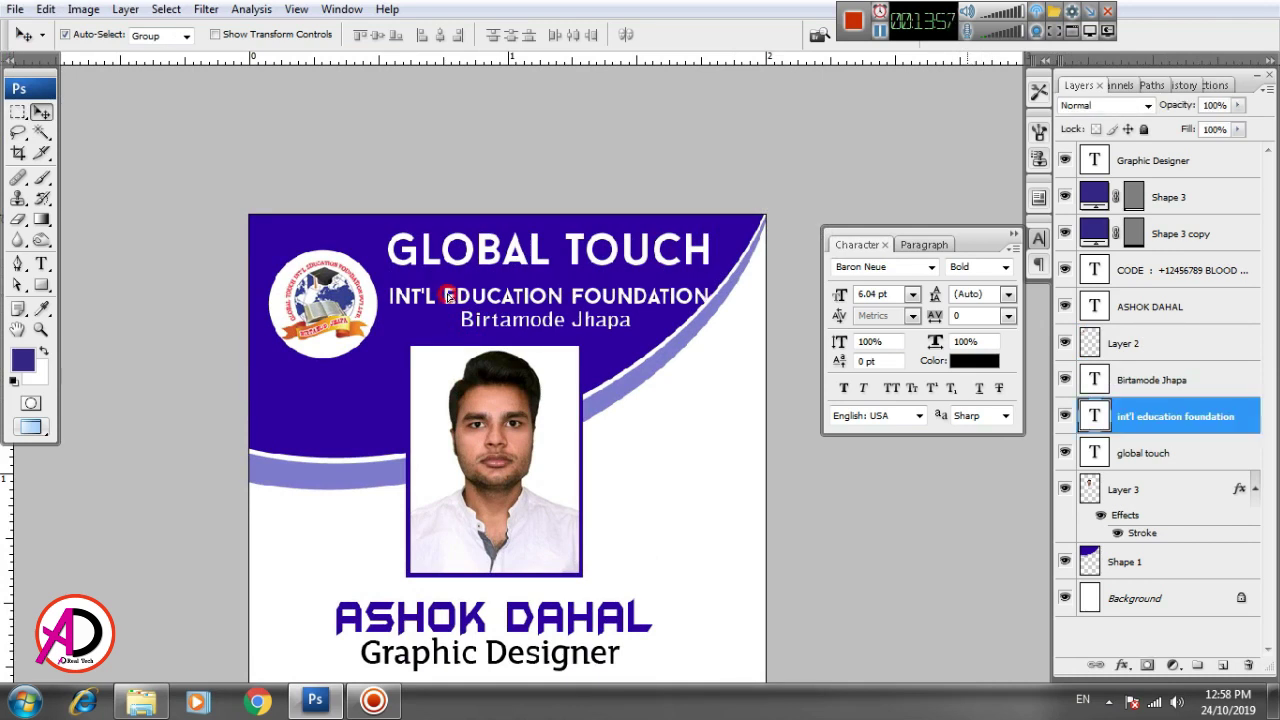
click(448, 259)
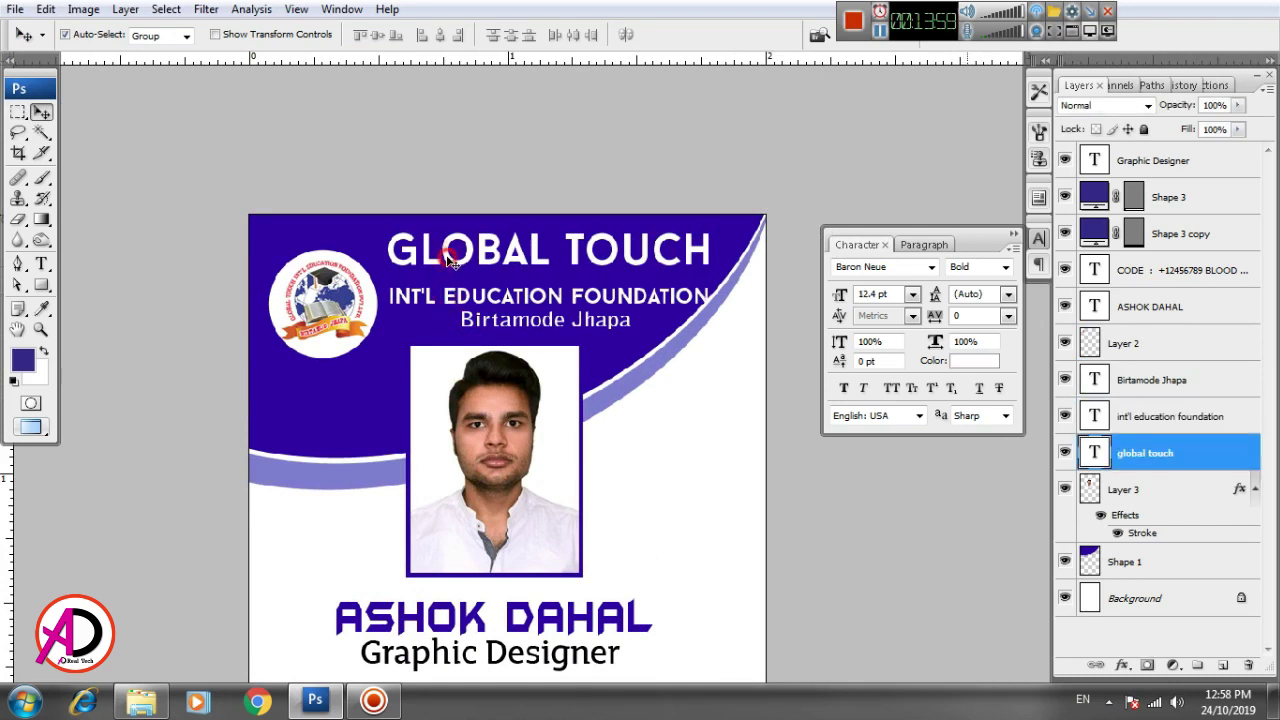
shift+click(450, 258)
key(Return)
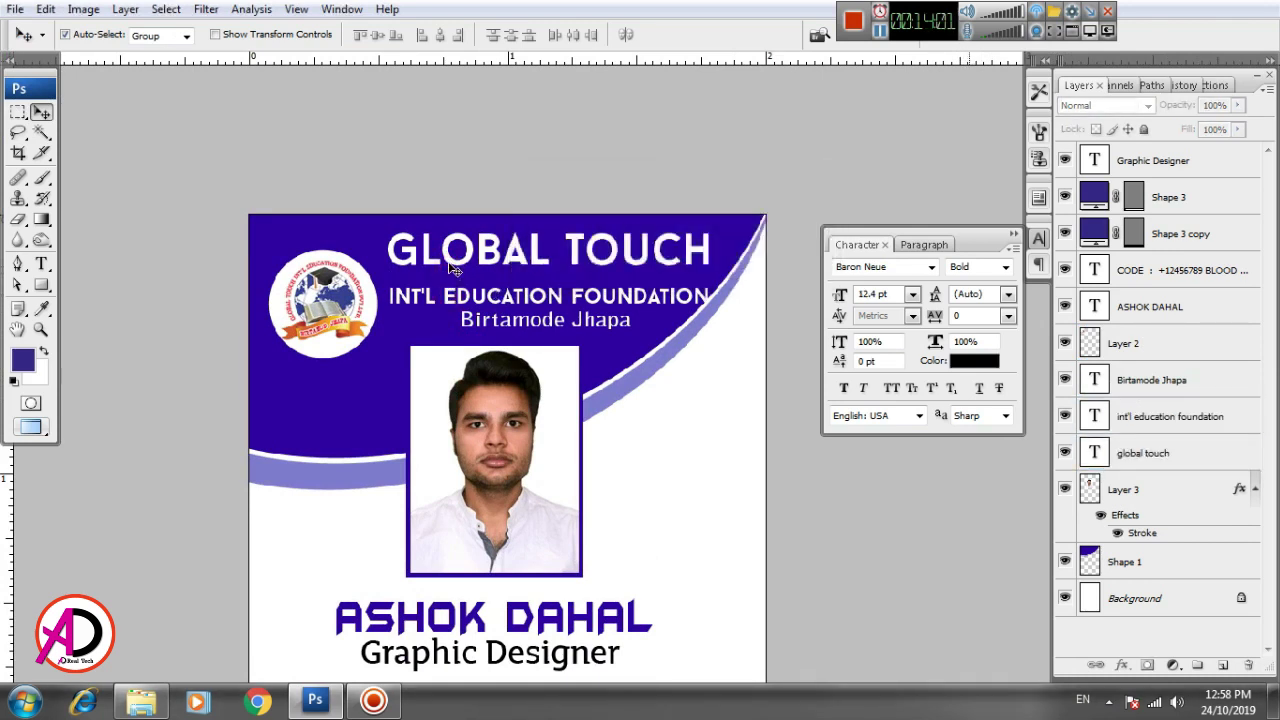
drag(452, 268, 452, 270)
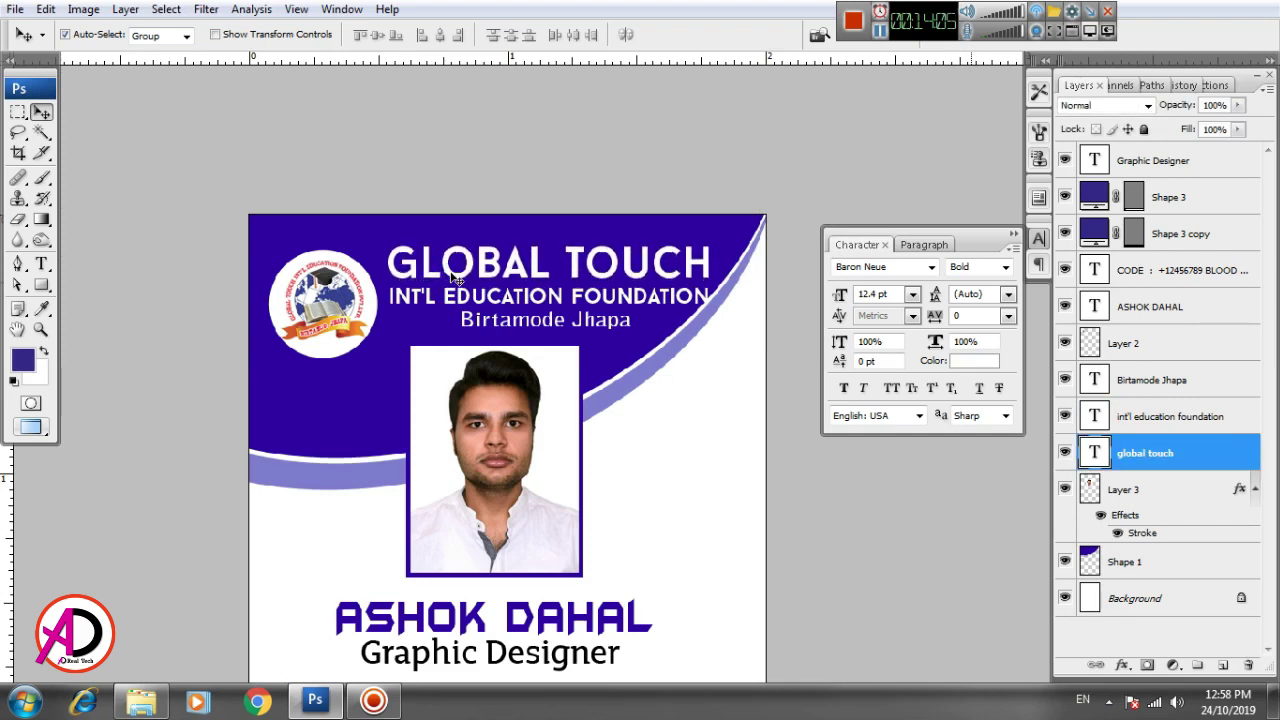
scroll(476, 430, down, 3)
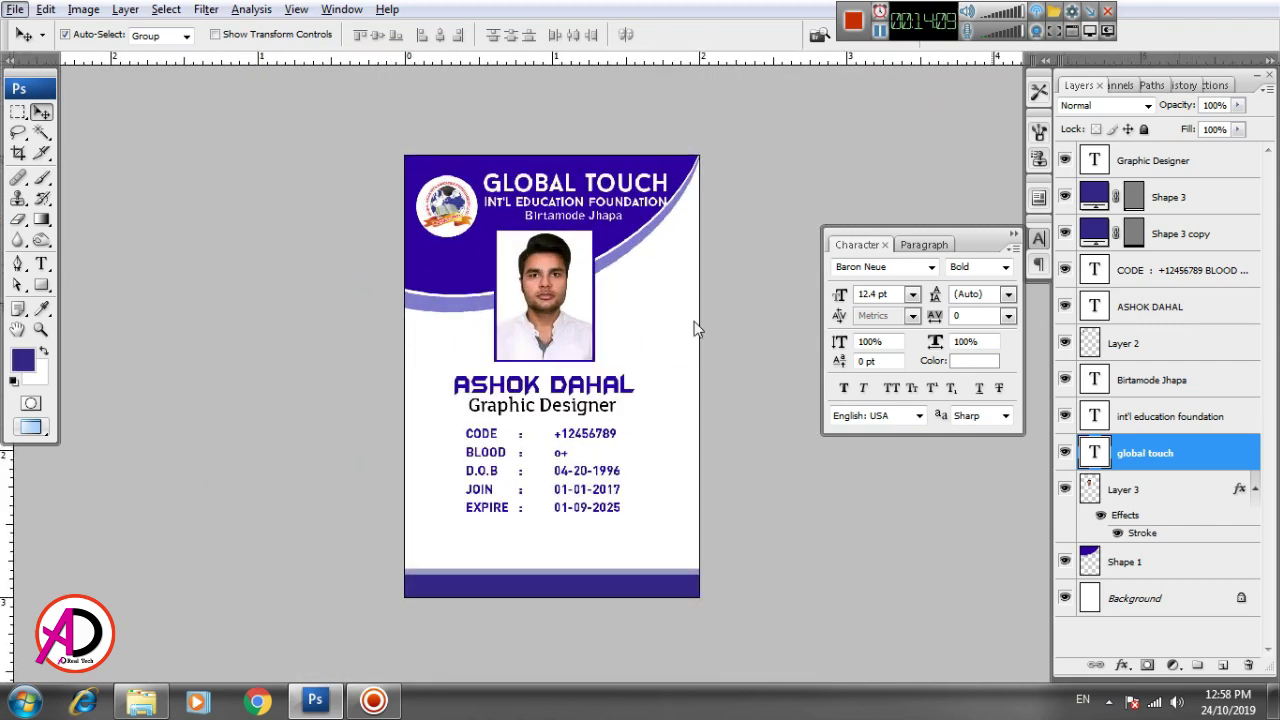
click(663, 356)
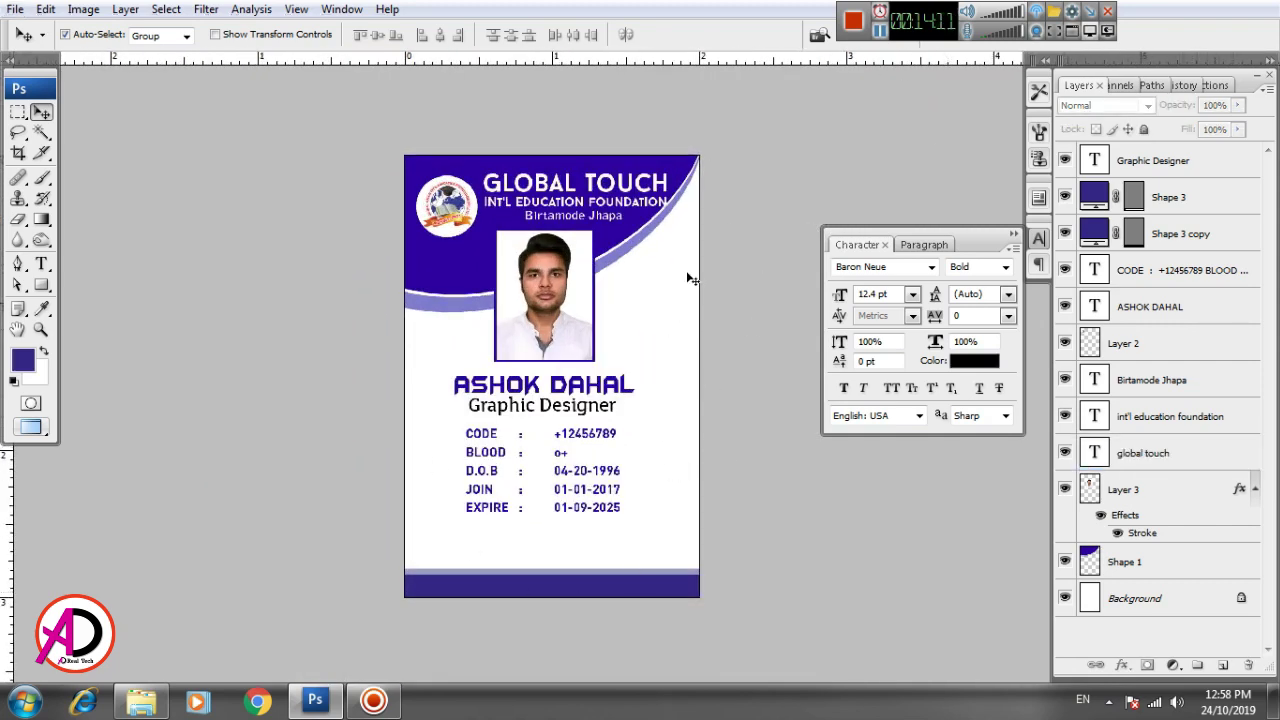